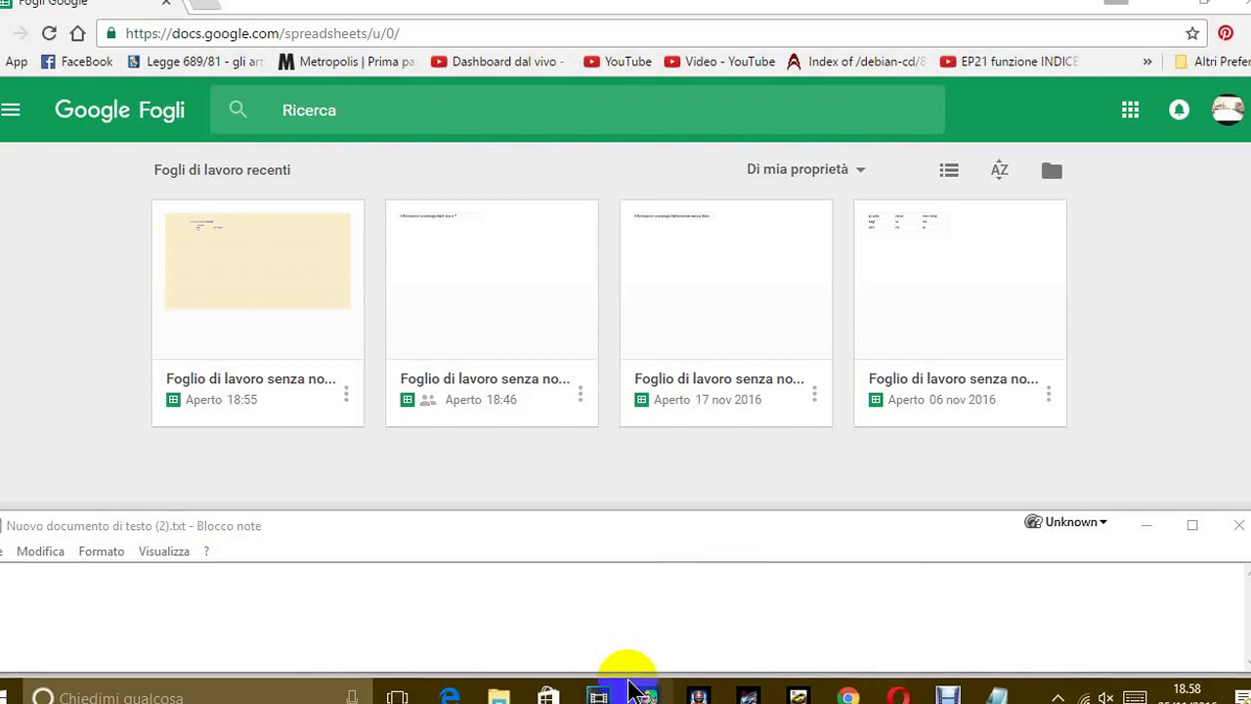
- In Notepad, type 'OGGI VEDIAMO I FOGLI DI GOOGLE, OVVERO I FOGLI DI CALCOLO DI GOOGLE.' and begin a second line
click(320, 614)
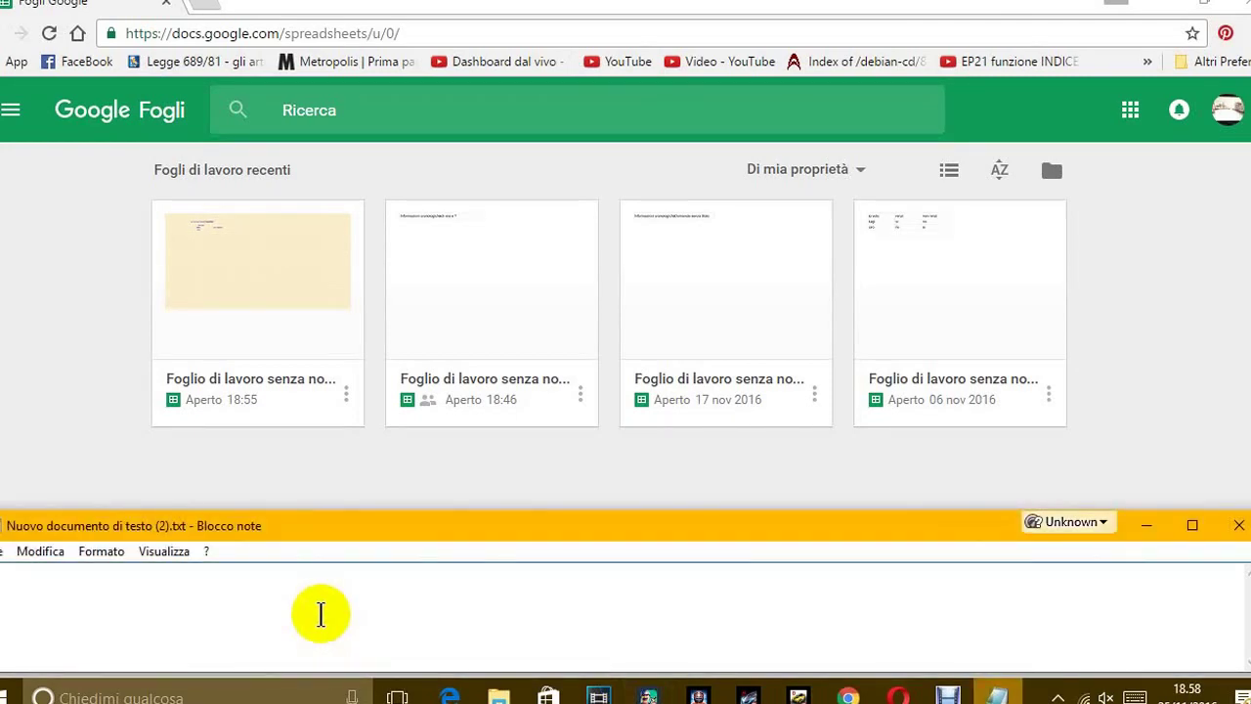
text(OGGI VEDI)
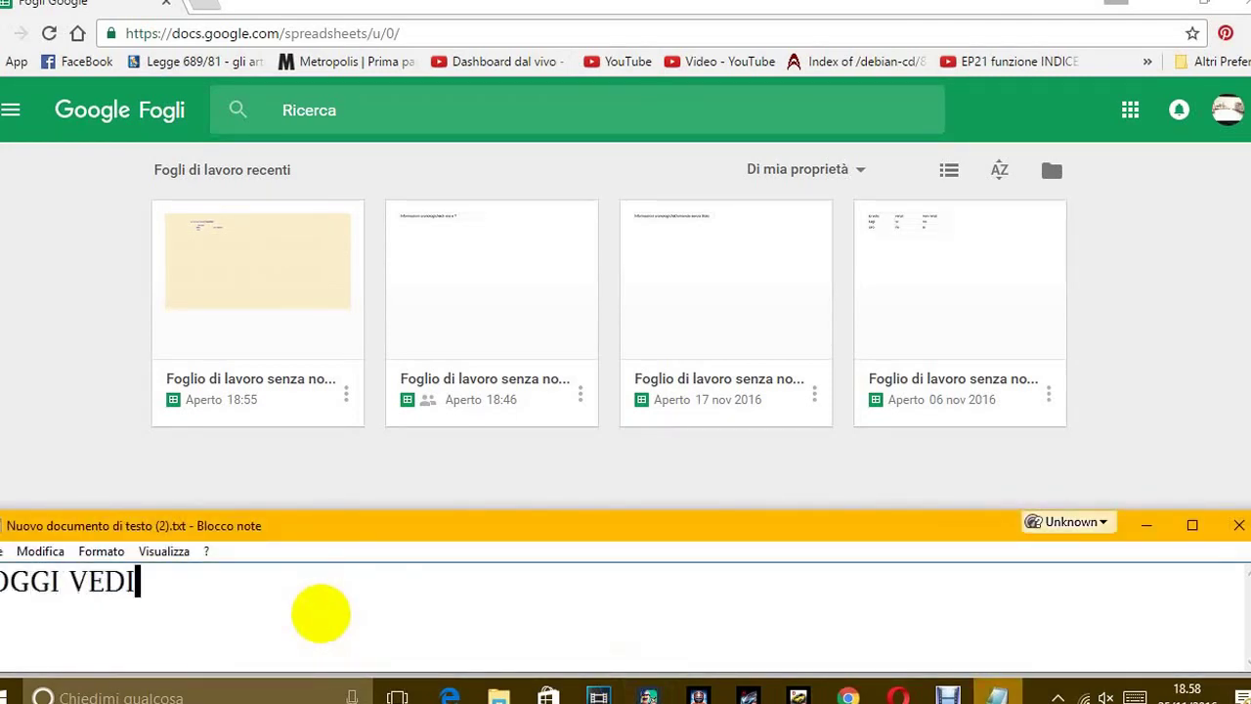
text(AMO I FOG)
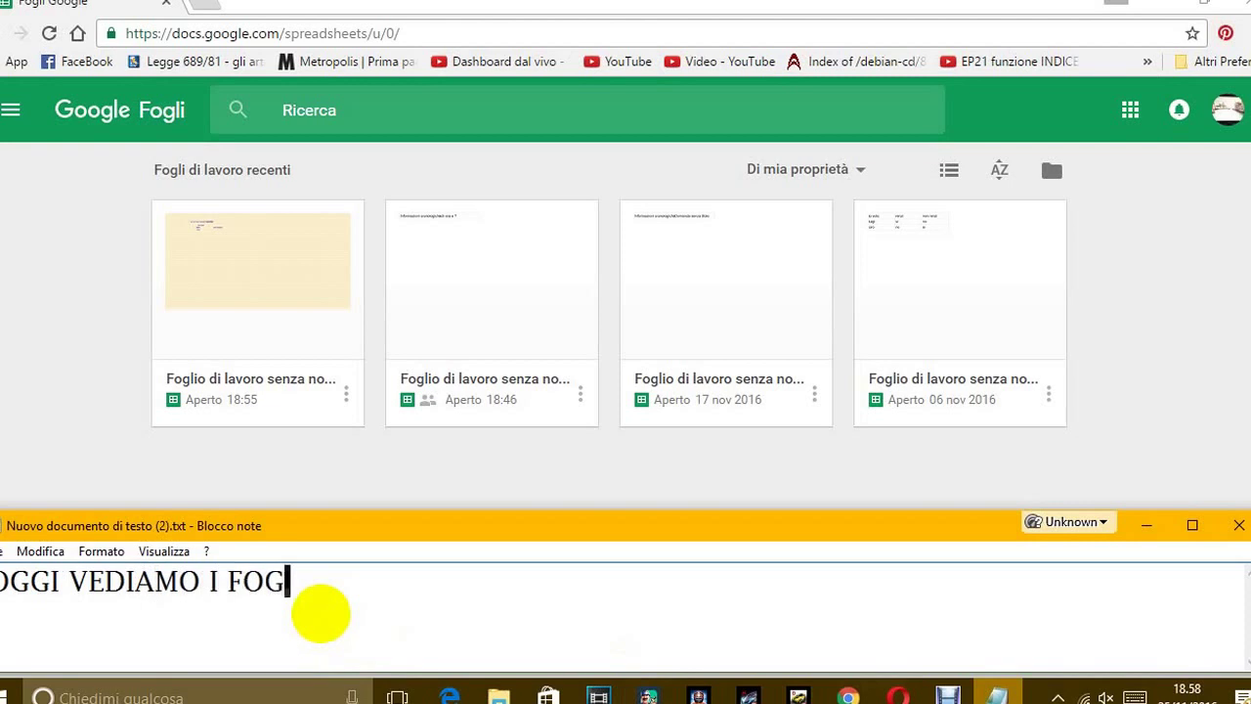
text(LI DIGOO)
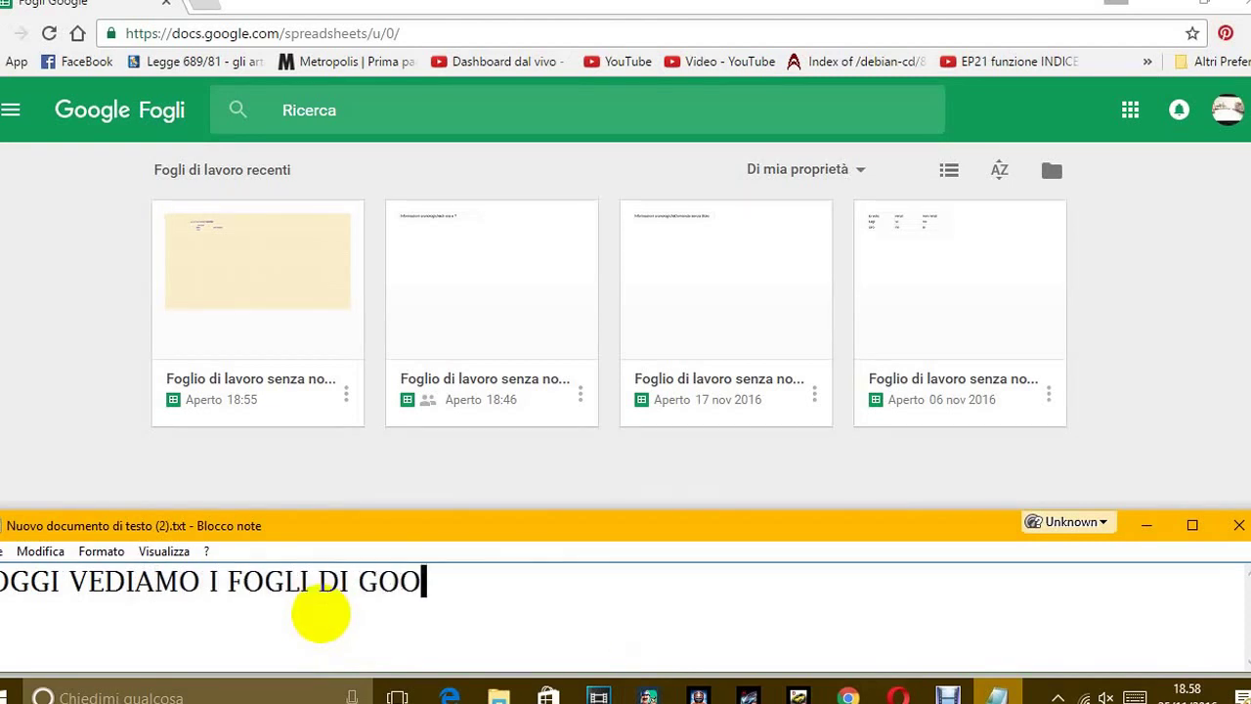
text(GLE, OVVERO)
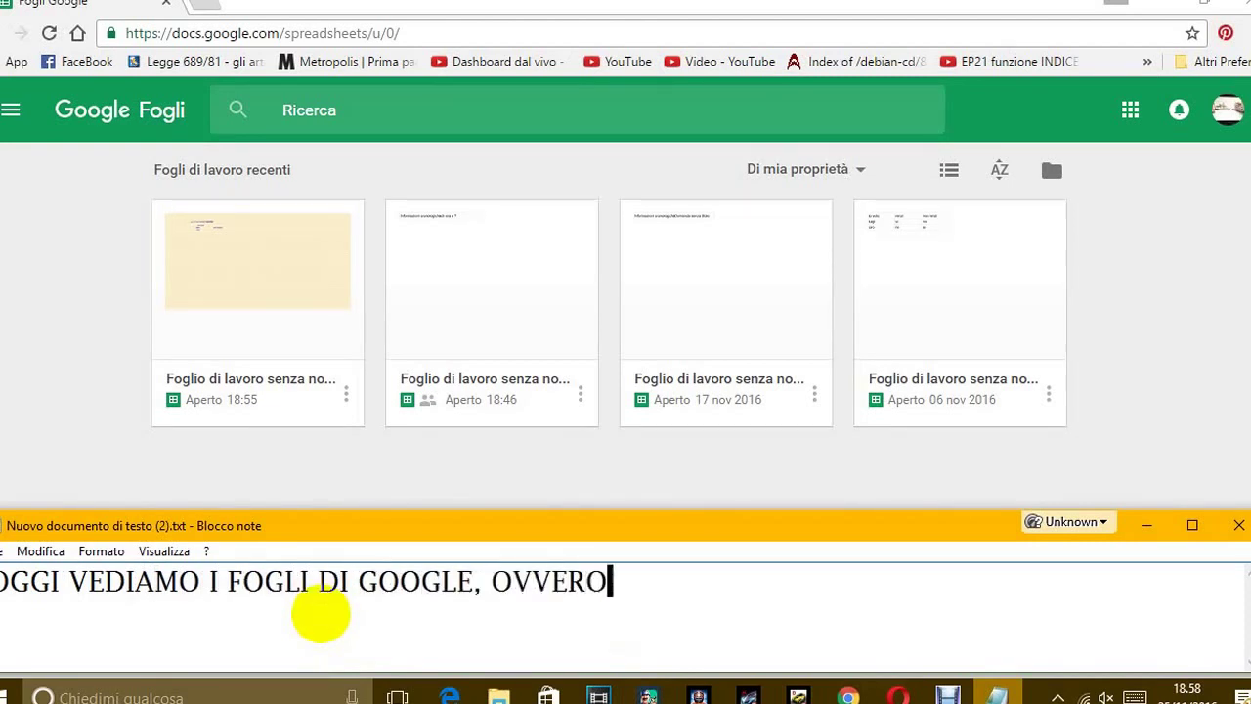
text( I G)
text(OGLI)
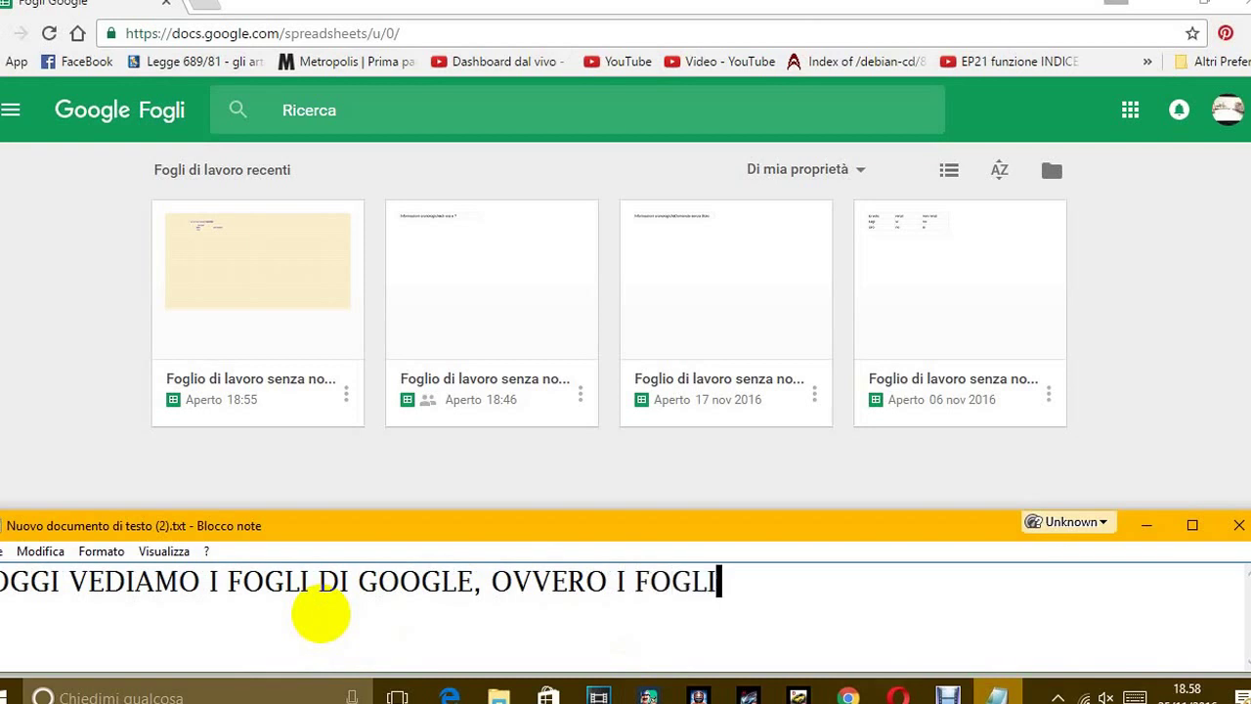
text( DI CALCOLO DI )
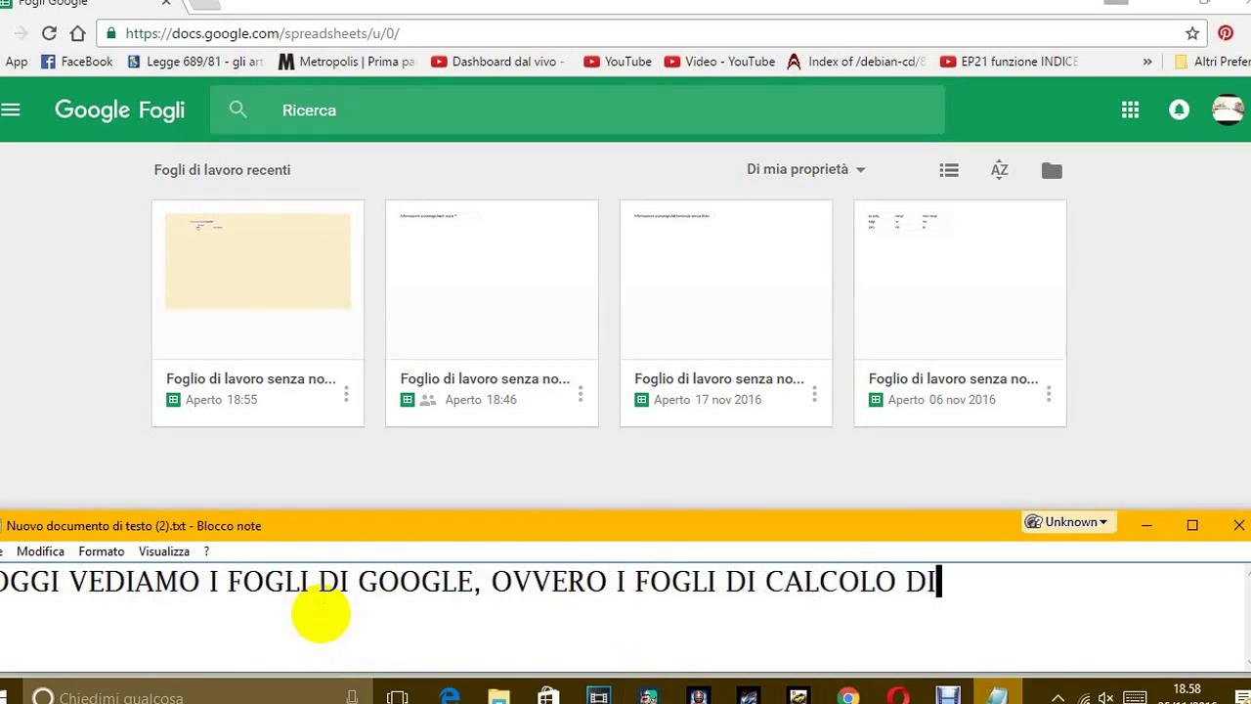
text(GOOGLE)
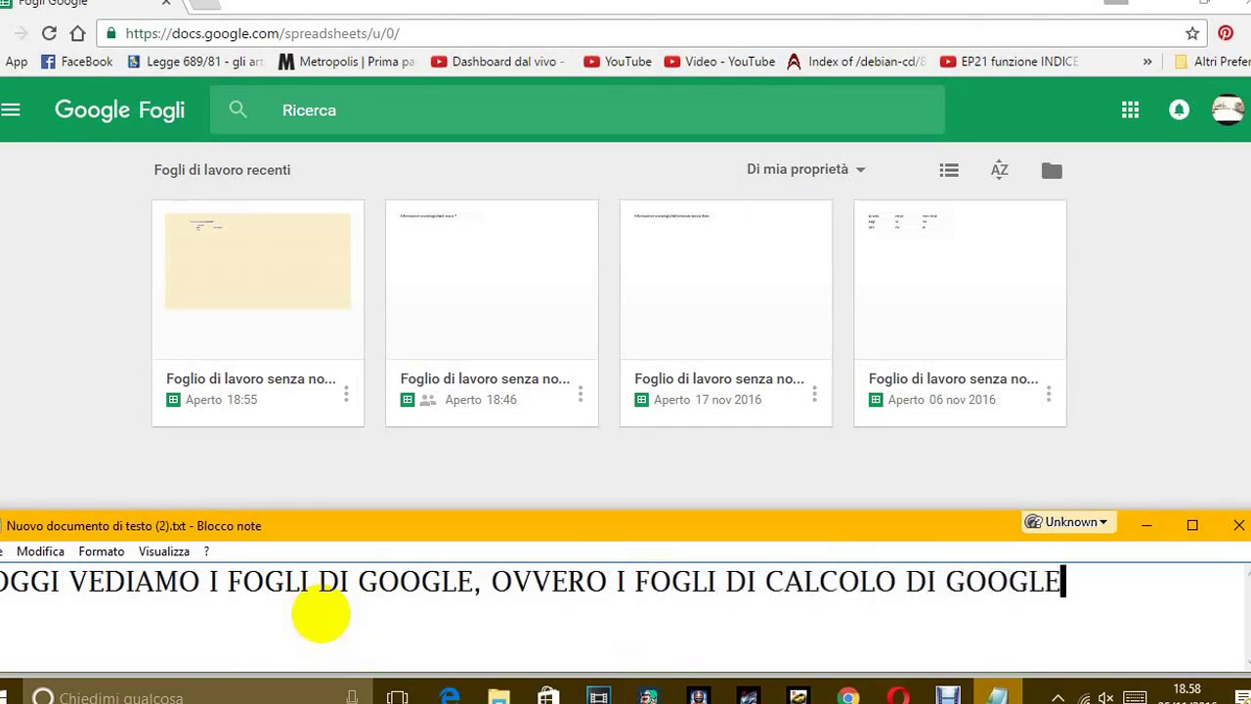
text(.)
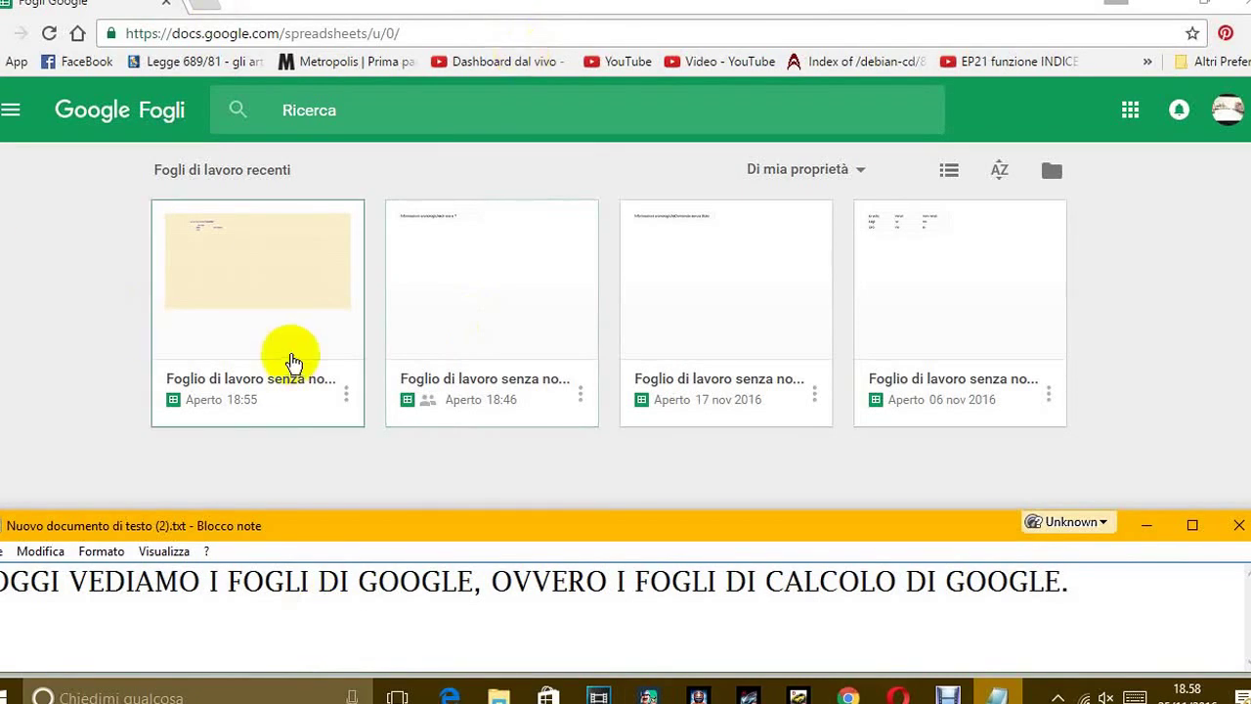
text(ER PT)
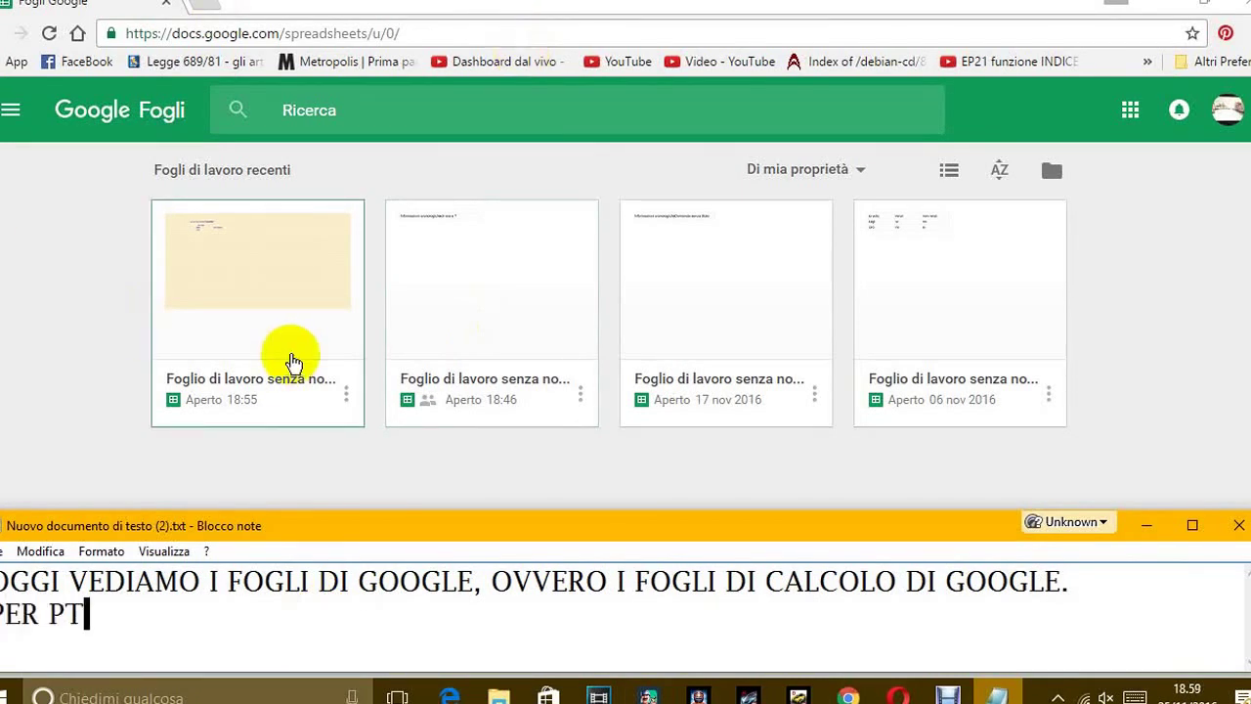
- Write that a Google account is needed to use Google Sheets, fixing typos
key(BackSpace)
text(OT)
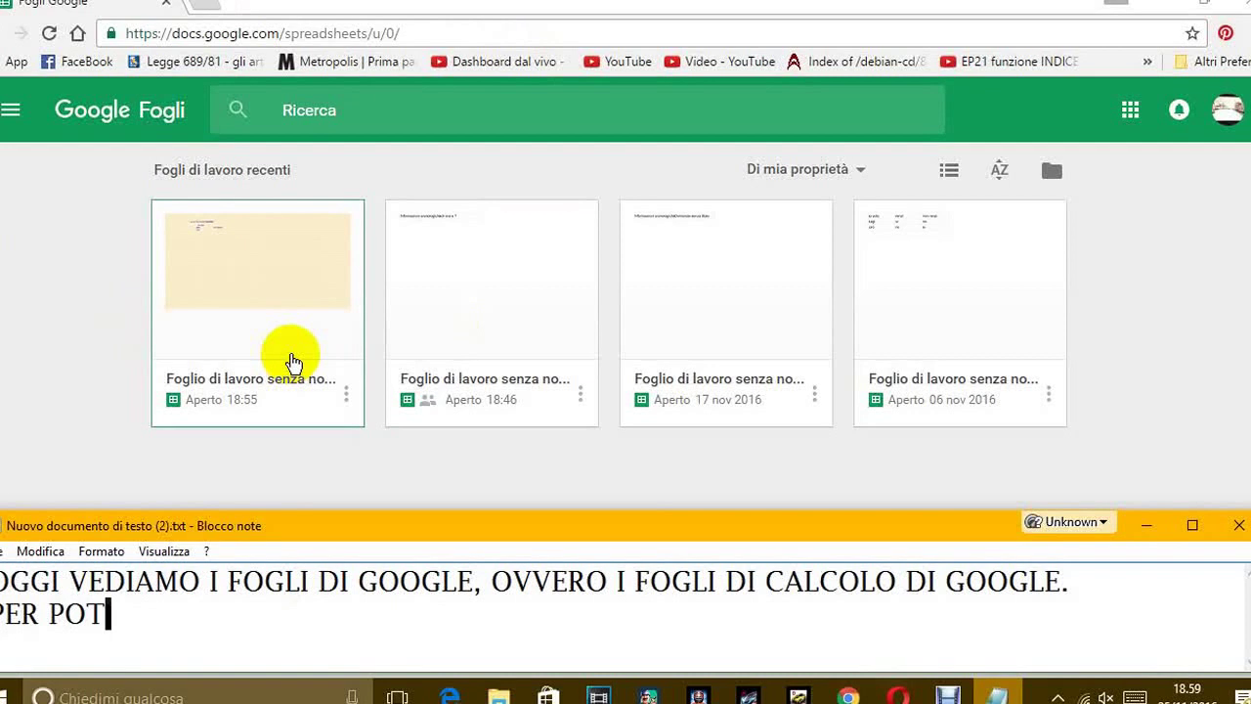
text(ER A)
key(BackSpace)
text(ER E)
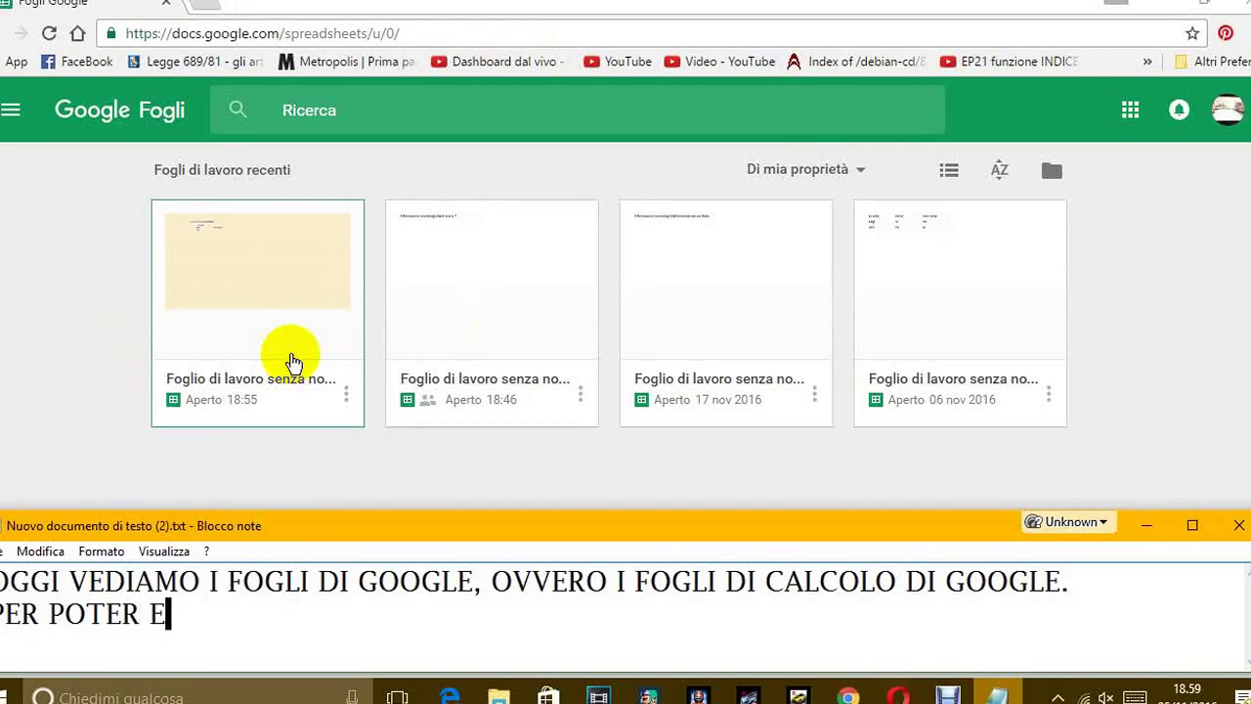
key(BackSpace)
text(AVERE)
key(BackSpace)
key(BackSpace)
text(E)
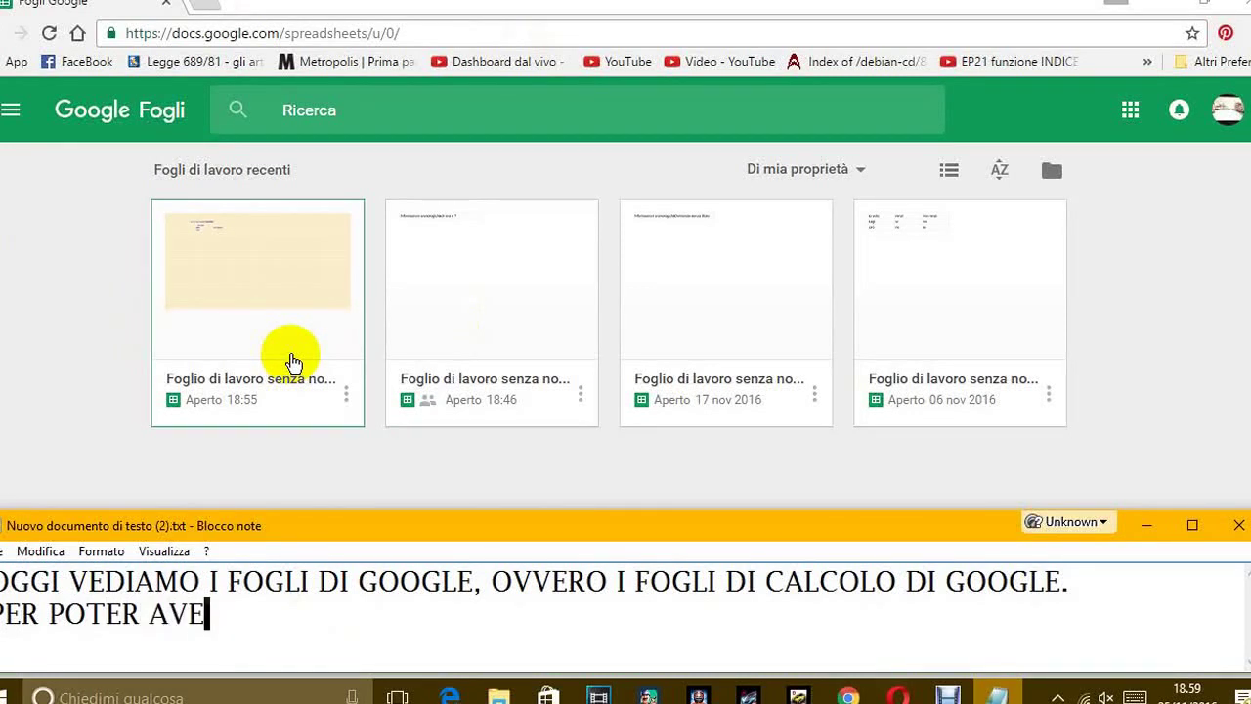
text(RE I GLI)
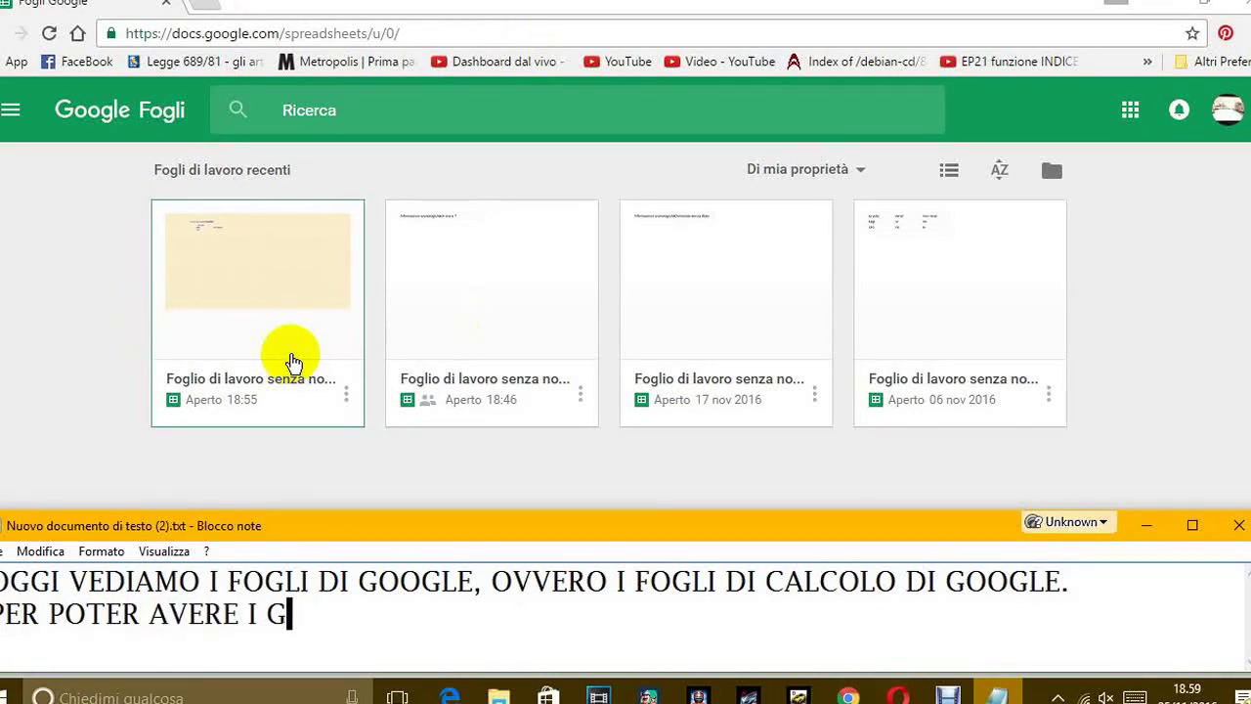
key(BackSpace)
text(FOGLI )
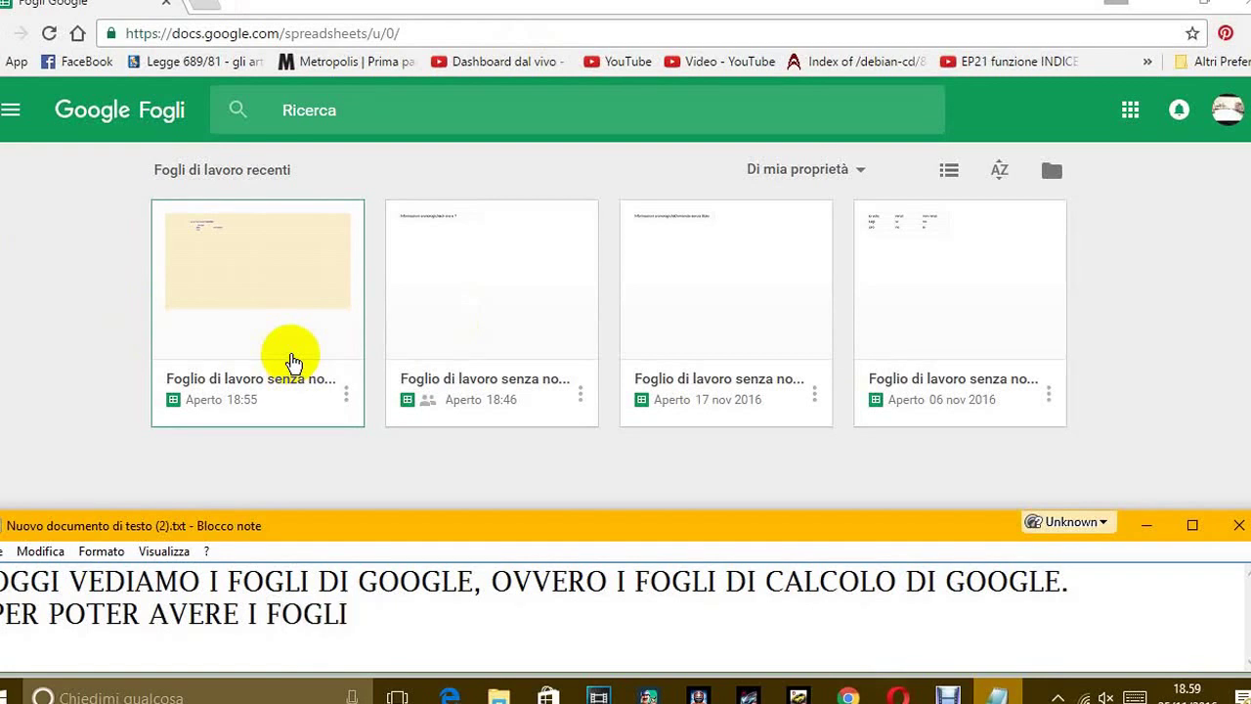
text(GOOGLE DOV)
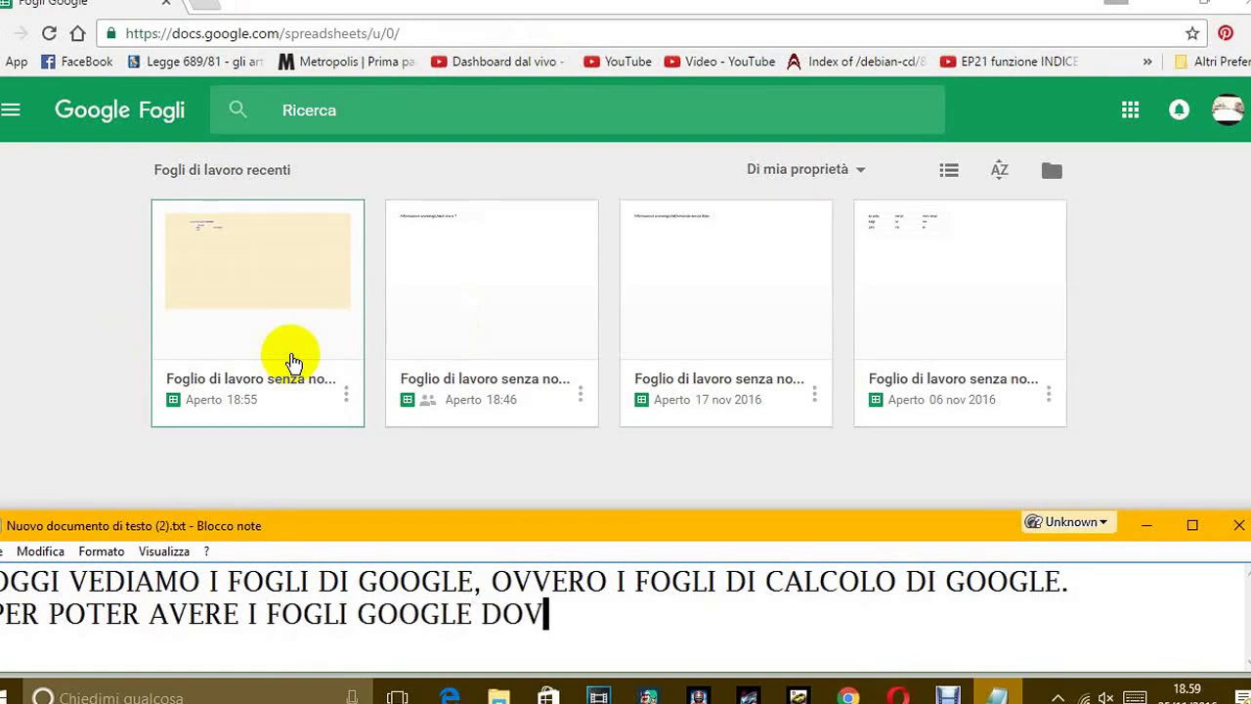
text(ETE AVERE)
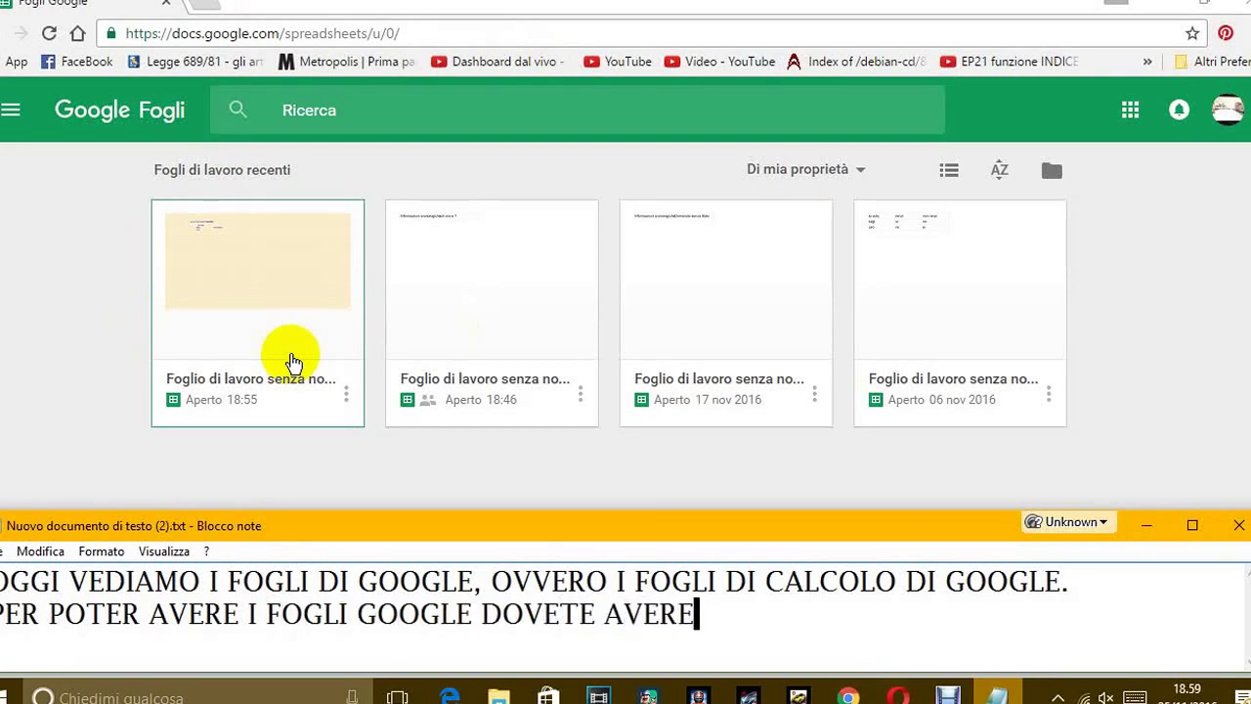
text( UN ACCOU)
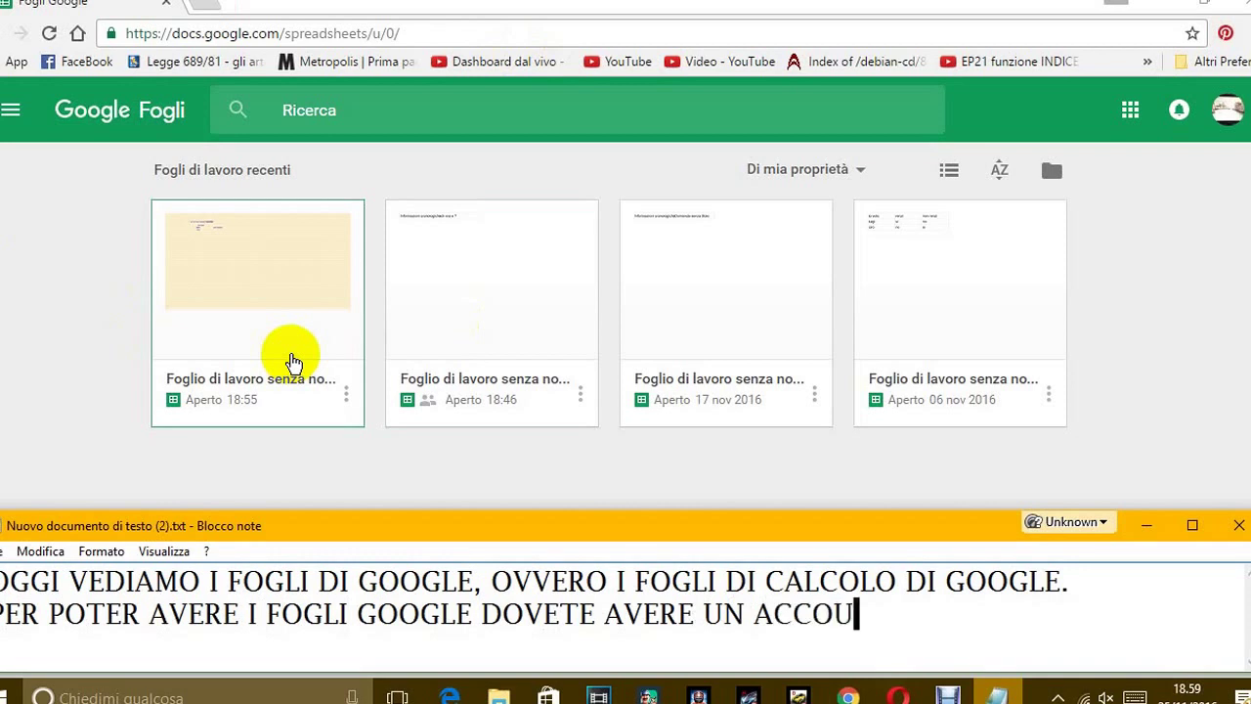
text(NT GOOGL)
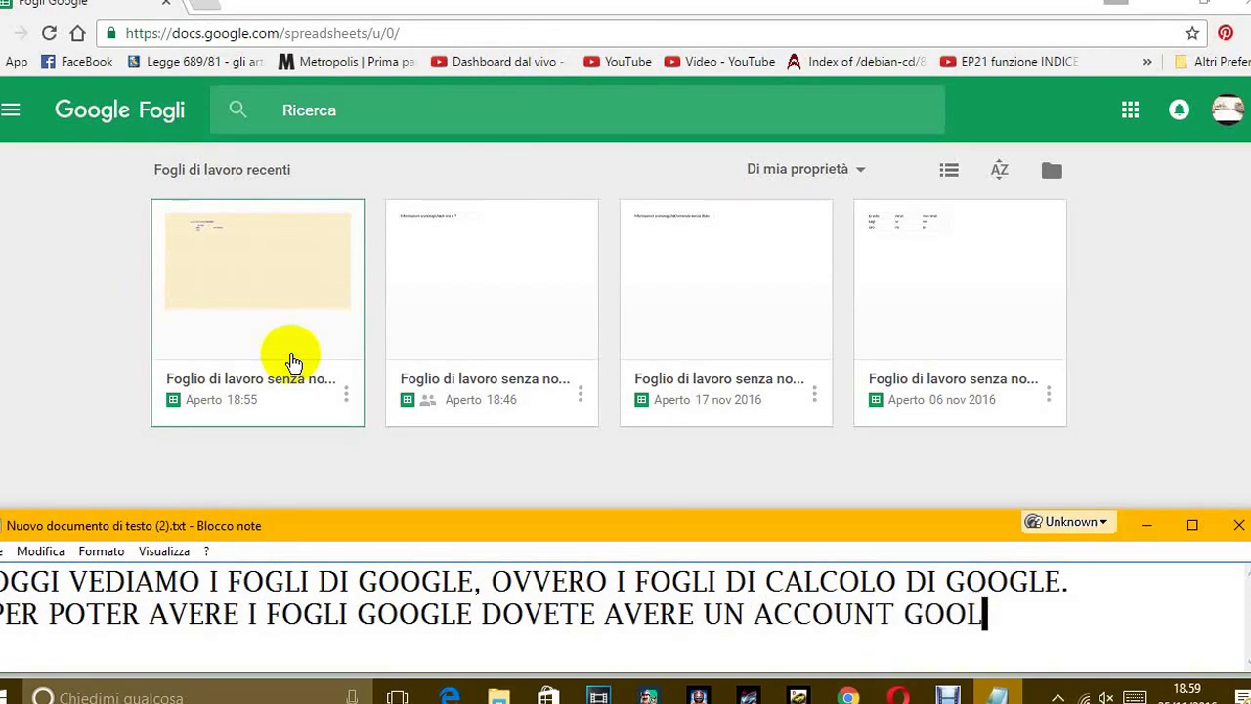
- Add 'SPERO CHE SAPPIATE DI COSA PARLO' and invite comments for an explanation video
key(BackSpace)
text(GLE. )
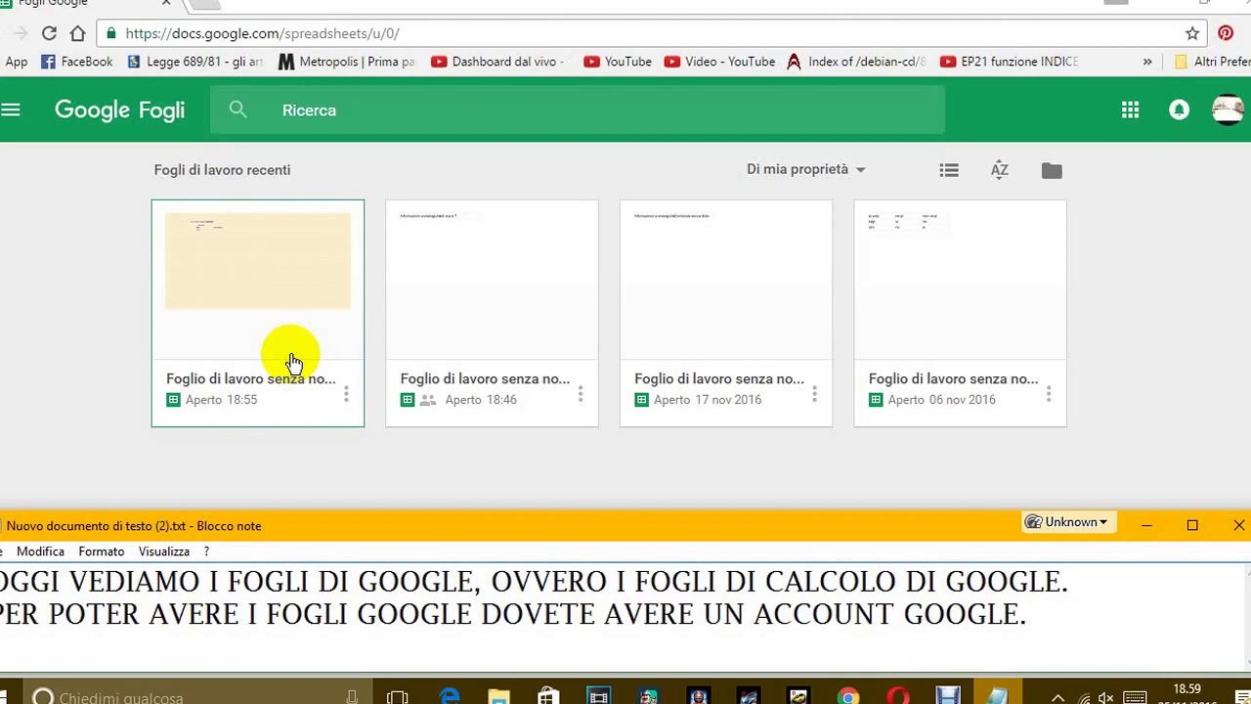
text(SPERO)
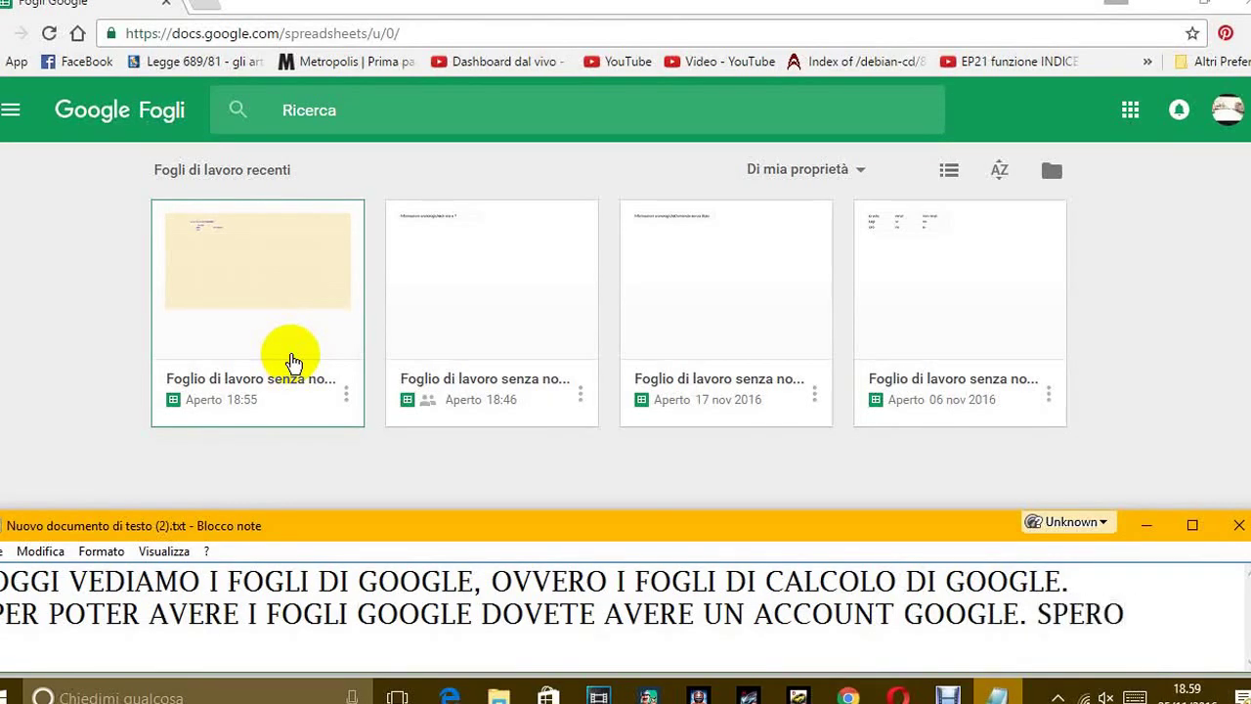
text( CHE SAPP)
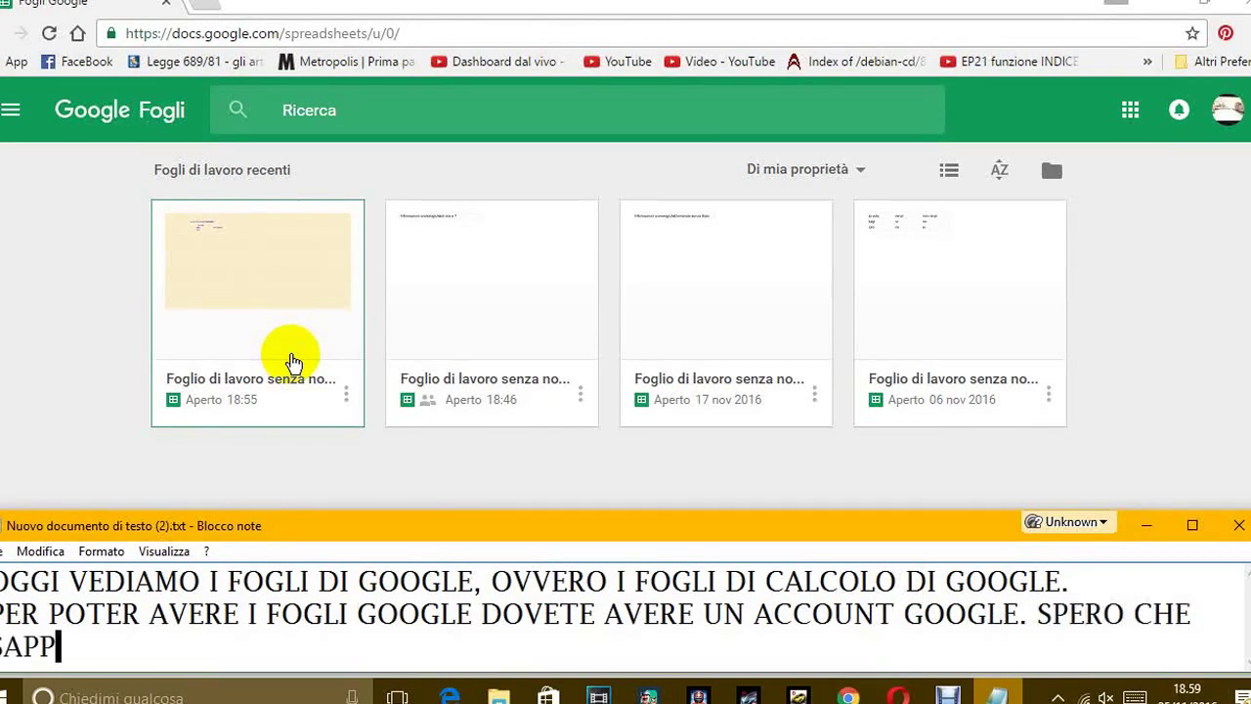
text(IATE DICO)
key(BackSpace)
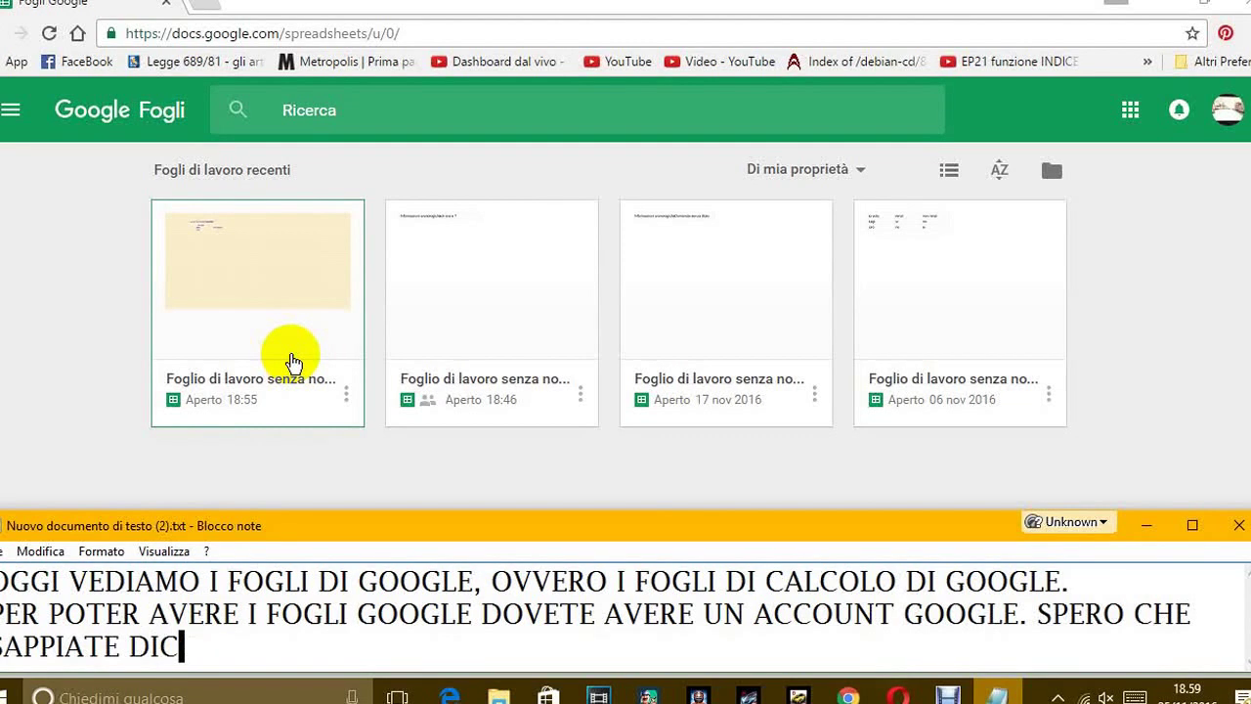
key(BackSpace)
text(COSA AP)
key(BackSpace)
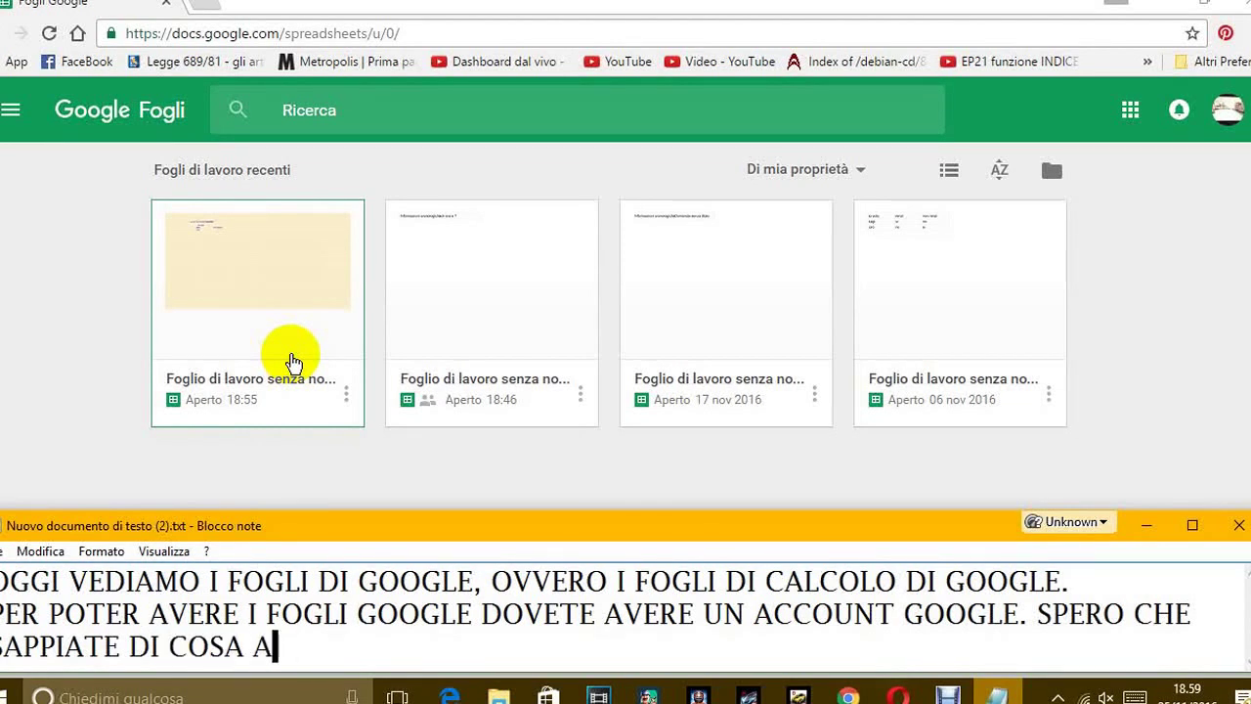
key(BackSpace)
text(PARLO, )
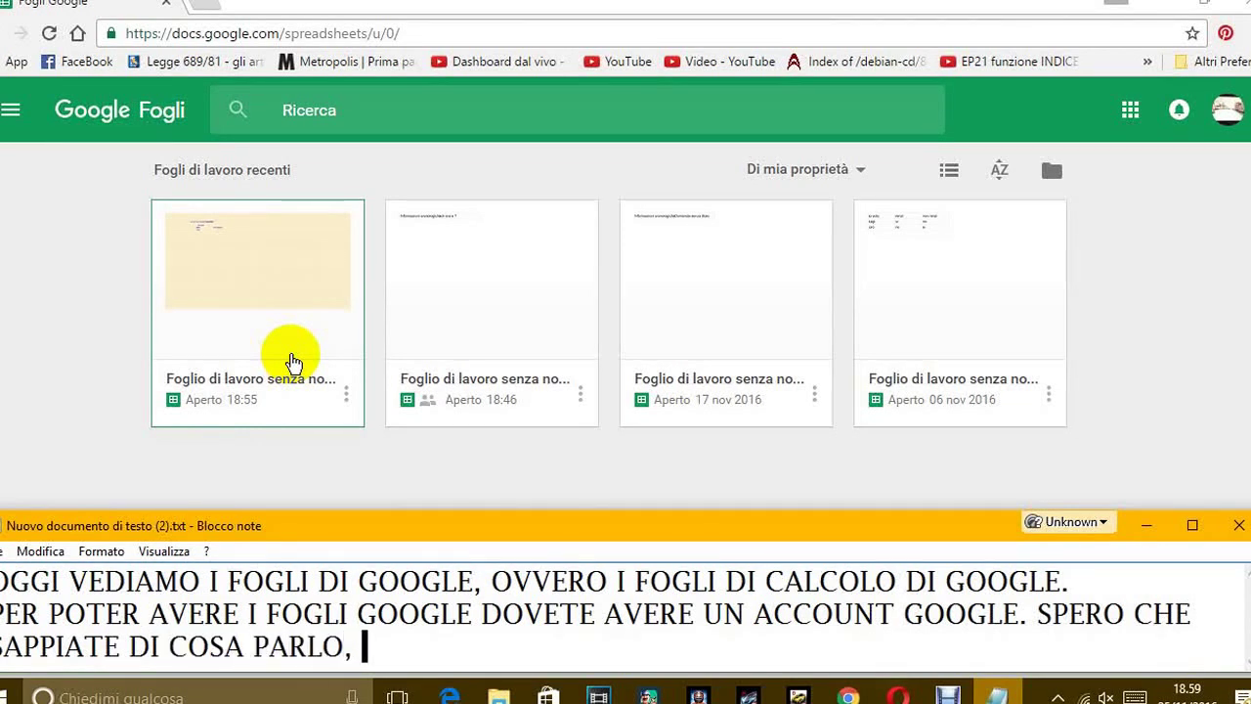
text(MA )
text(SE NON)
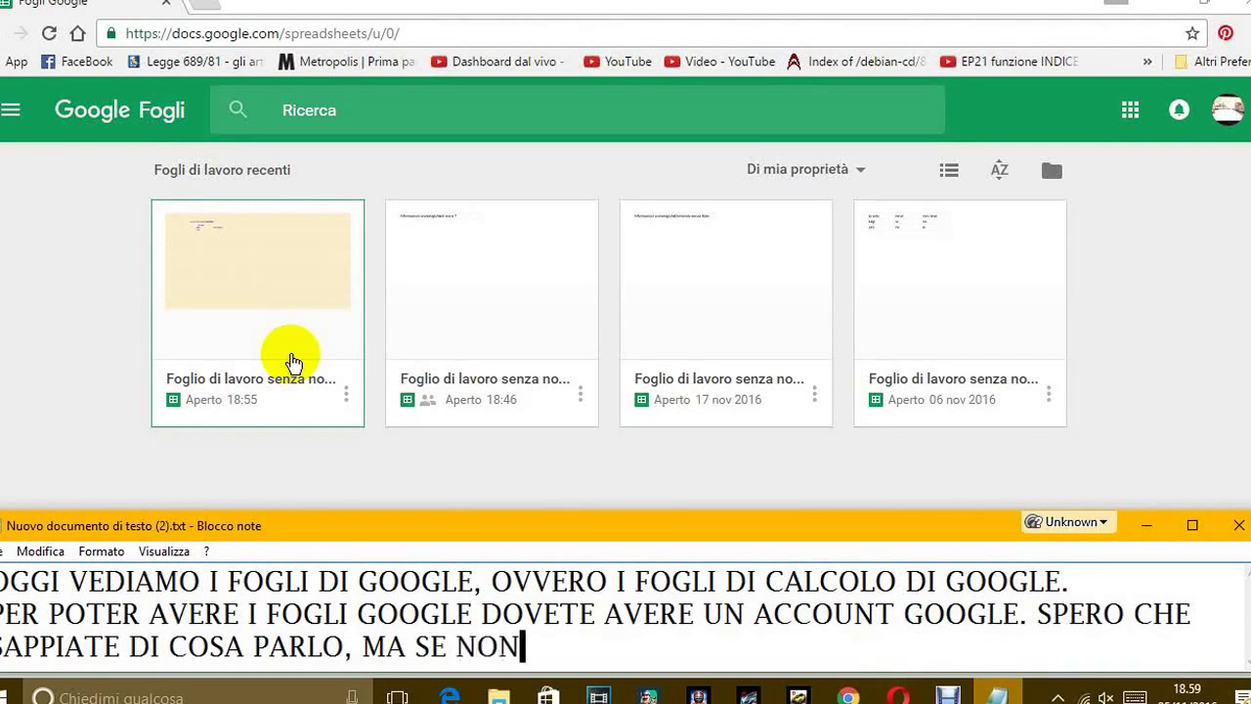
text( LO SAPESTE)
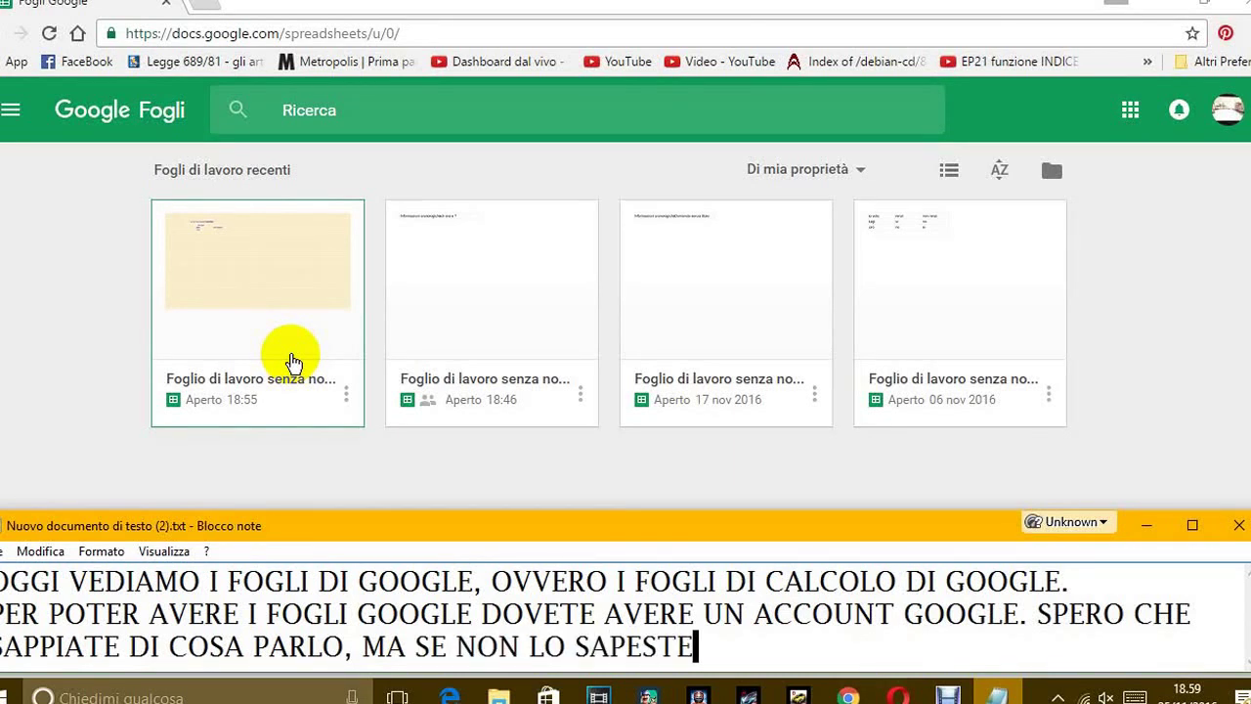
text(, SCRIV)
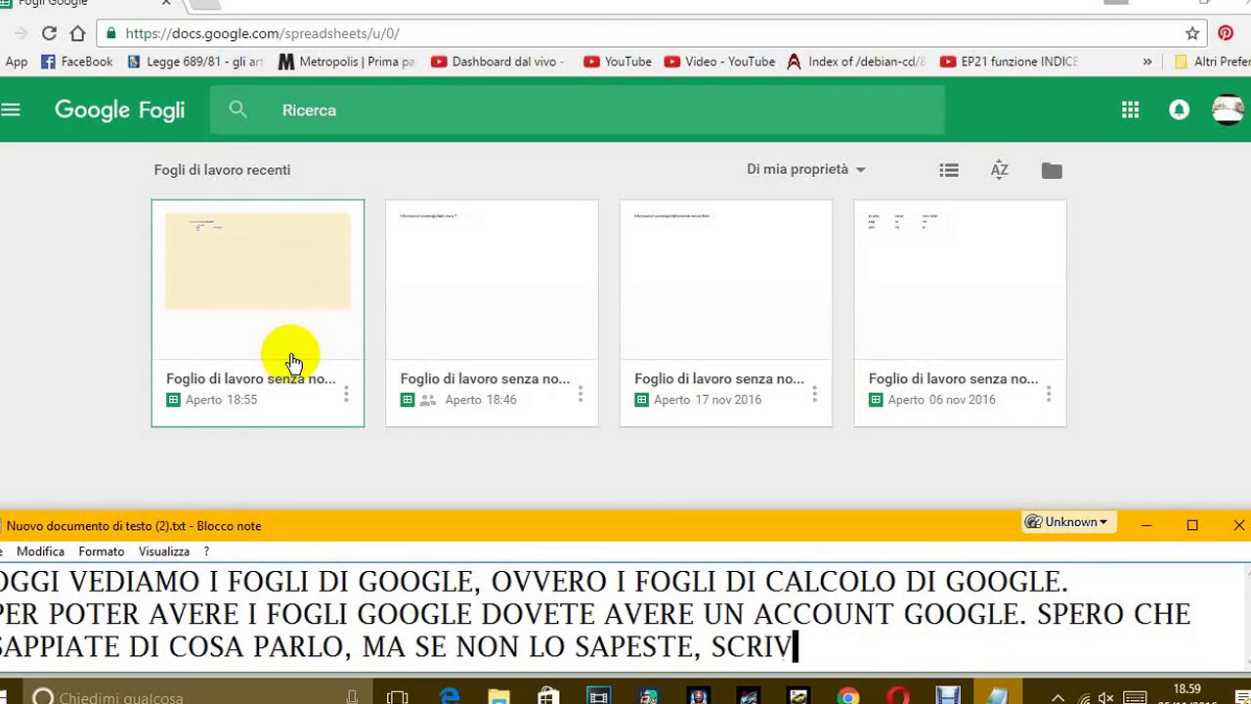
text(ETELO NE)
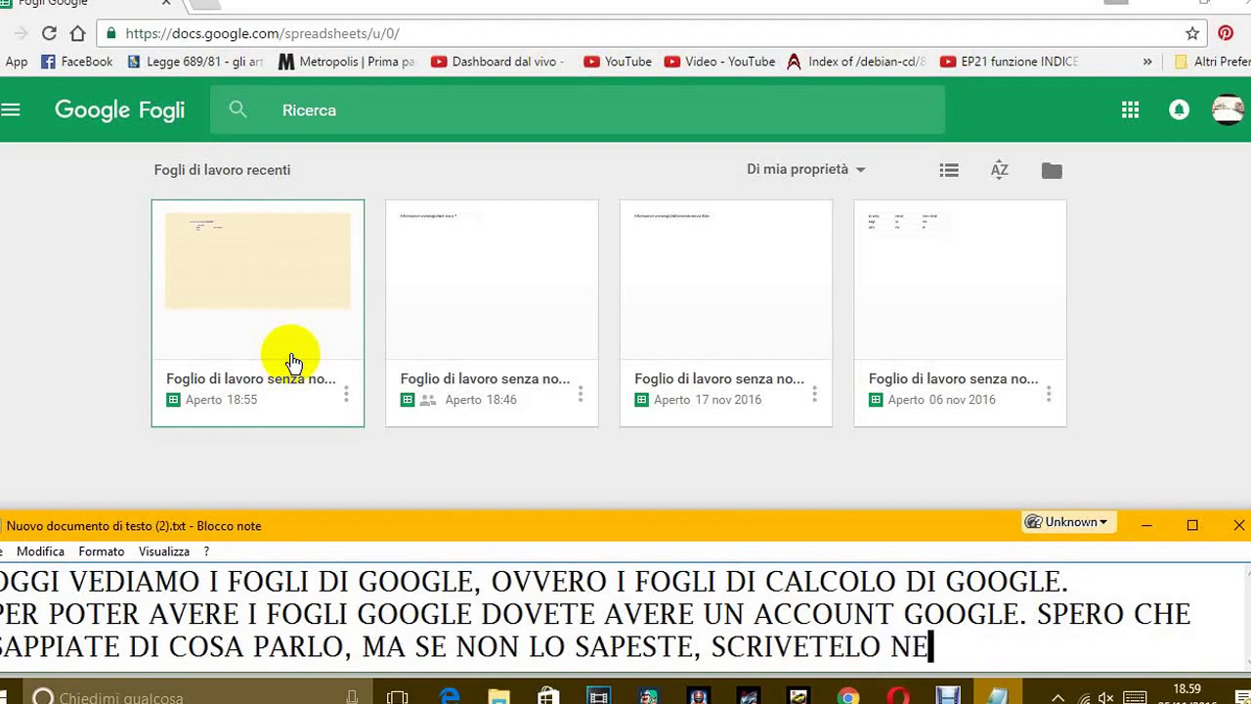
text(I COMMENTI)
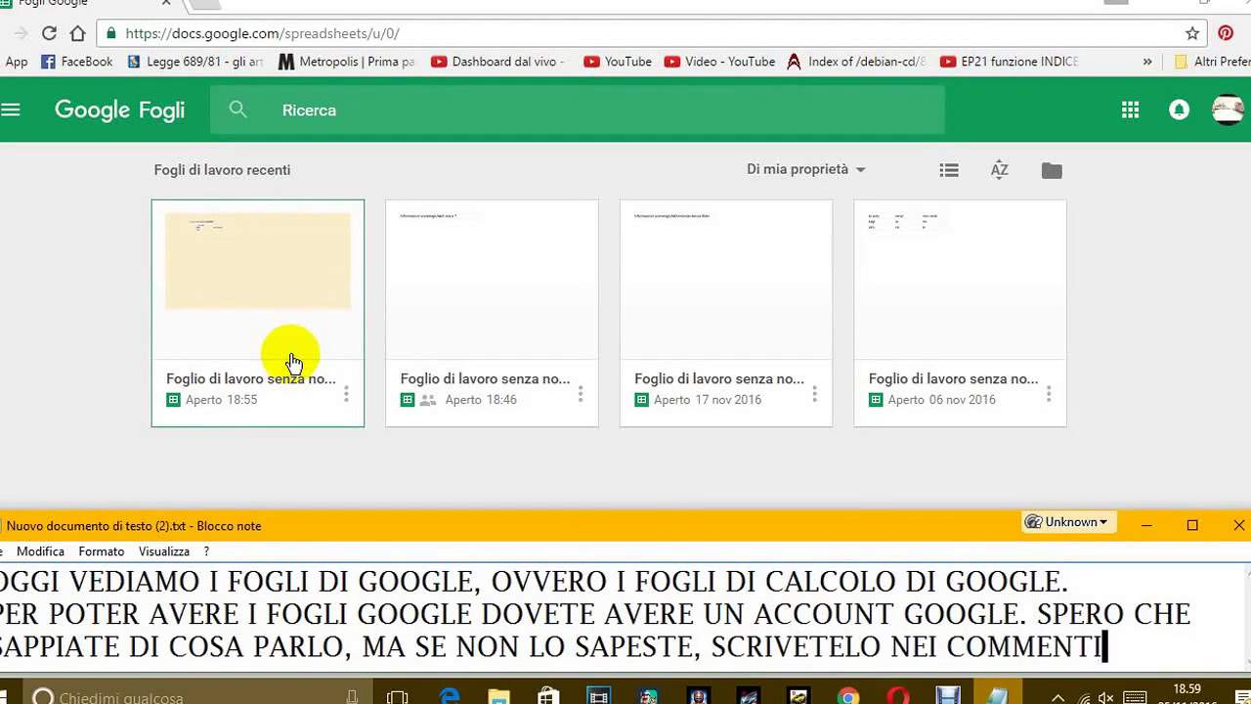
text(, E VI)
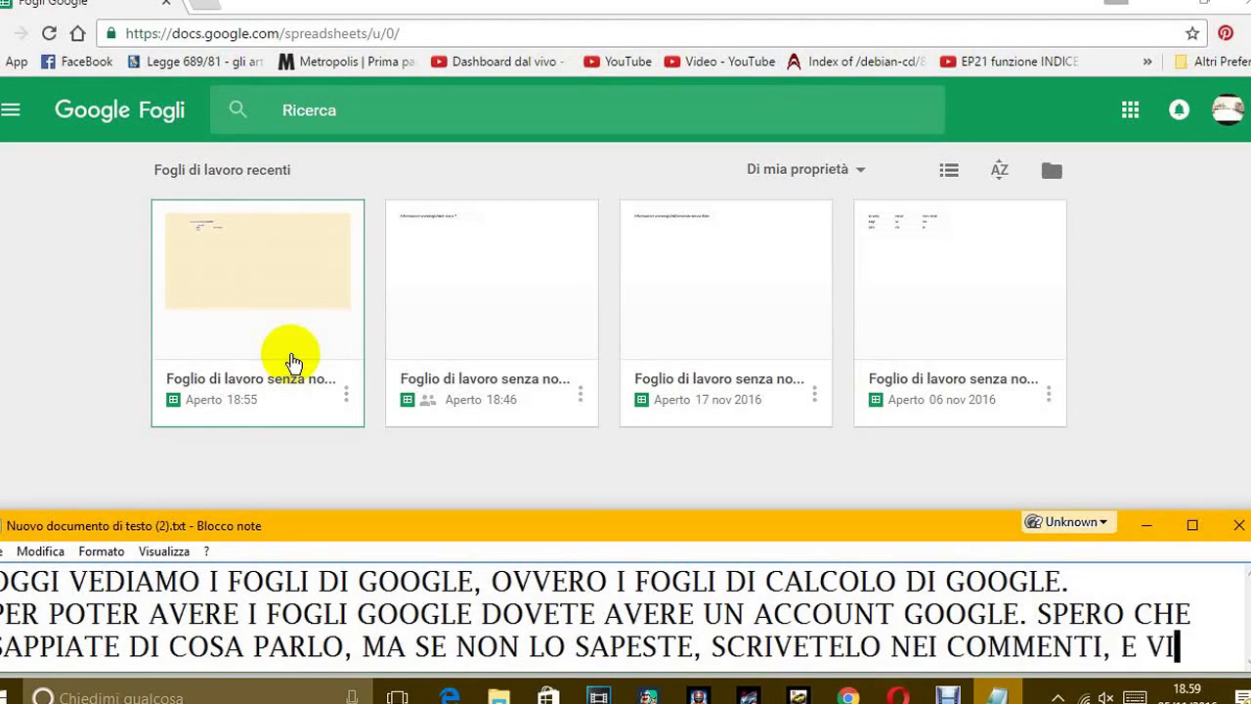
text( FACICO UN VI)
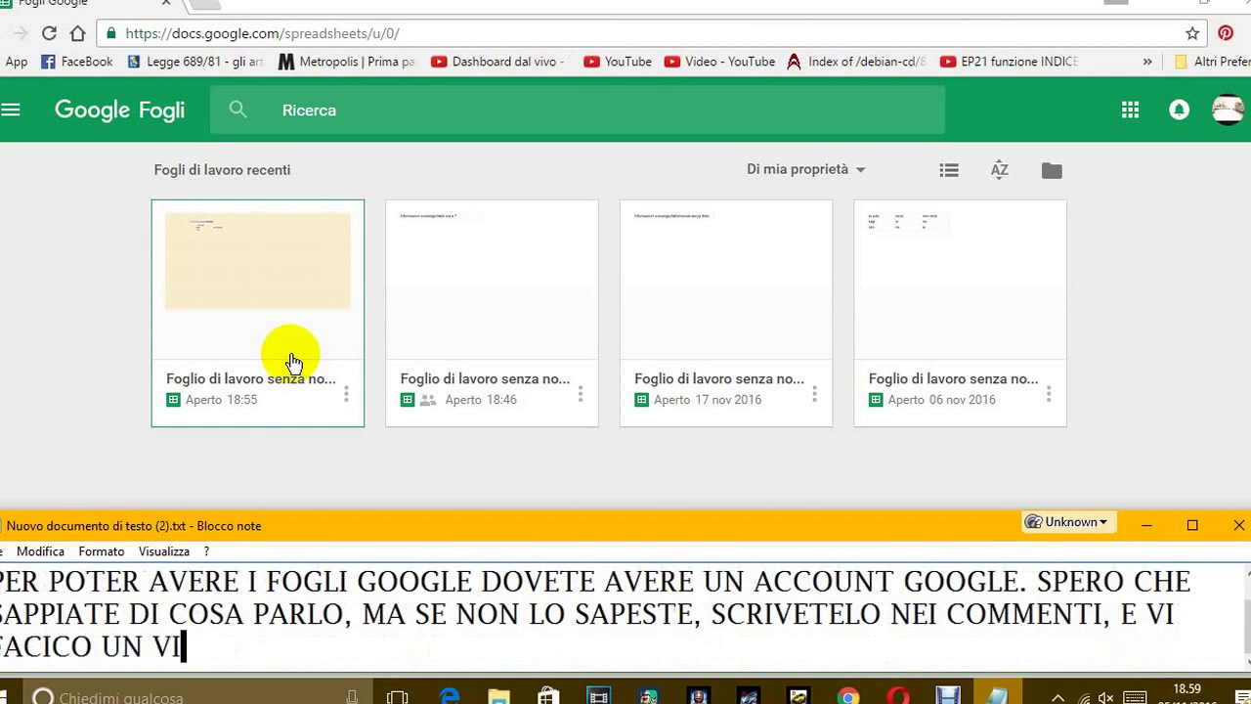
text(DEO )
text(DI S)
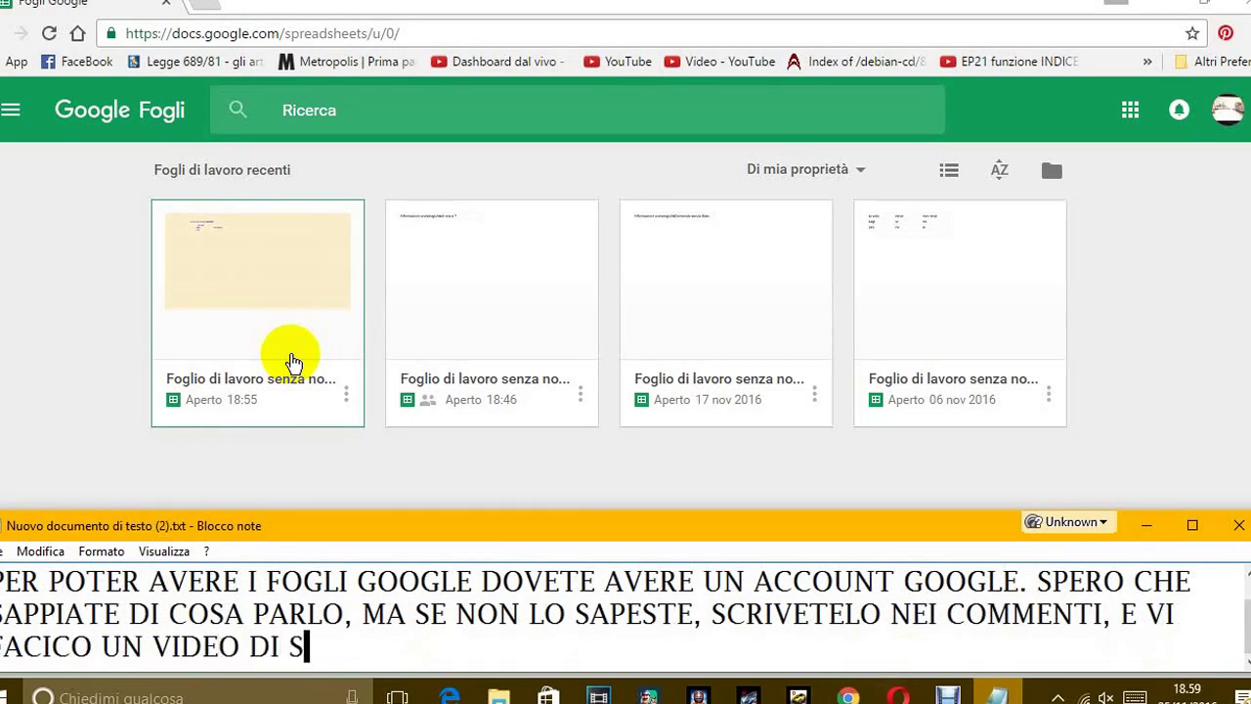
text(PIEGAZIONE.)
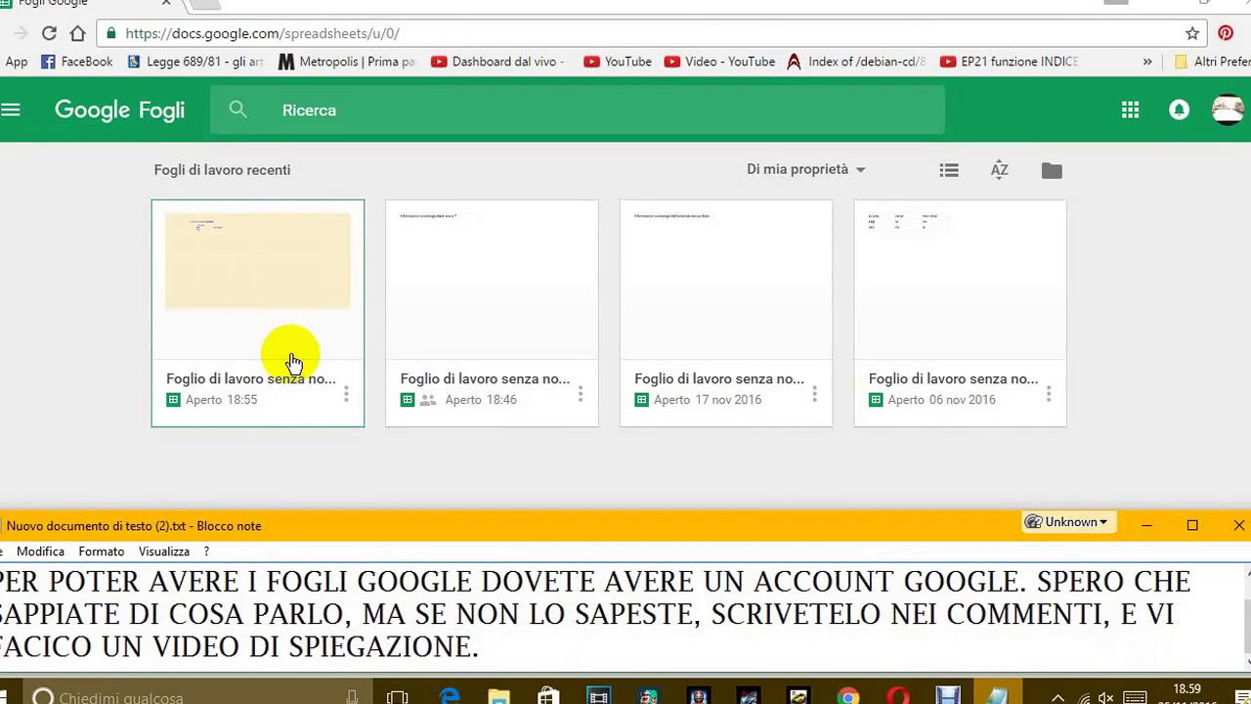
- Correct the misspelled 'FACICO' to 'FACCIO' in the narration
key(Delete)
key(Delete)
key(Delete)
key(Delete)
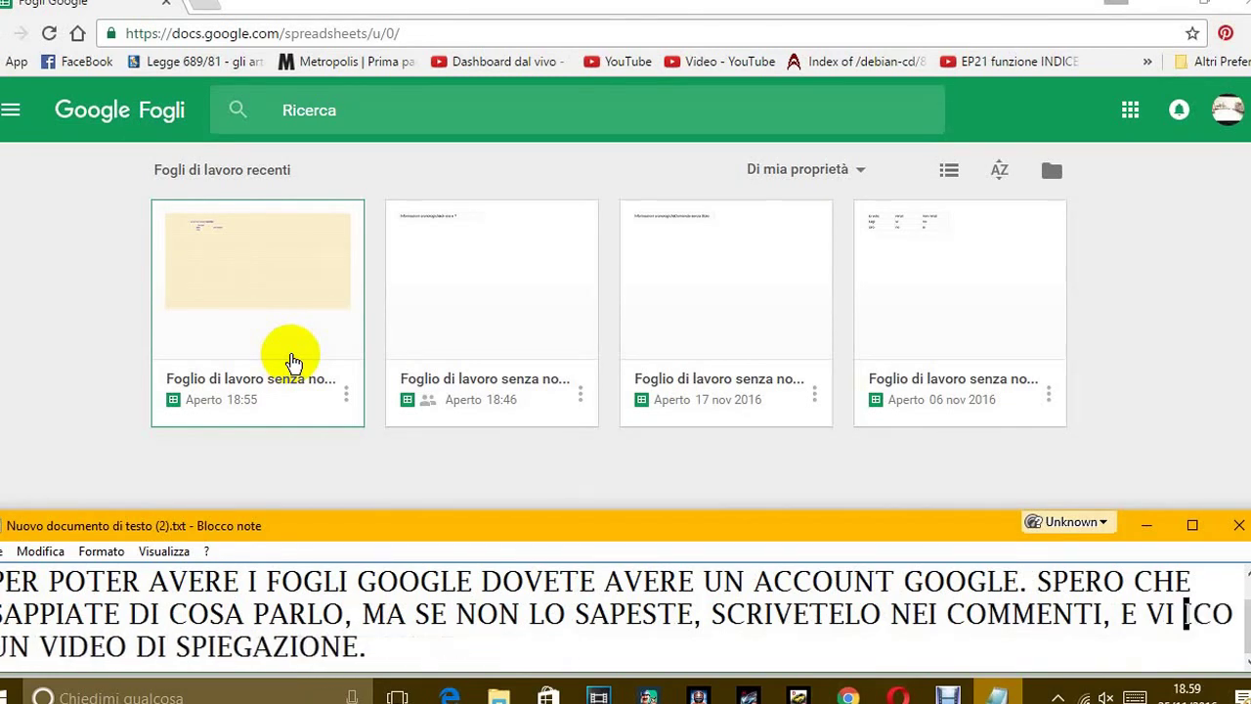
key(Delete)
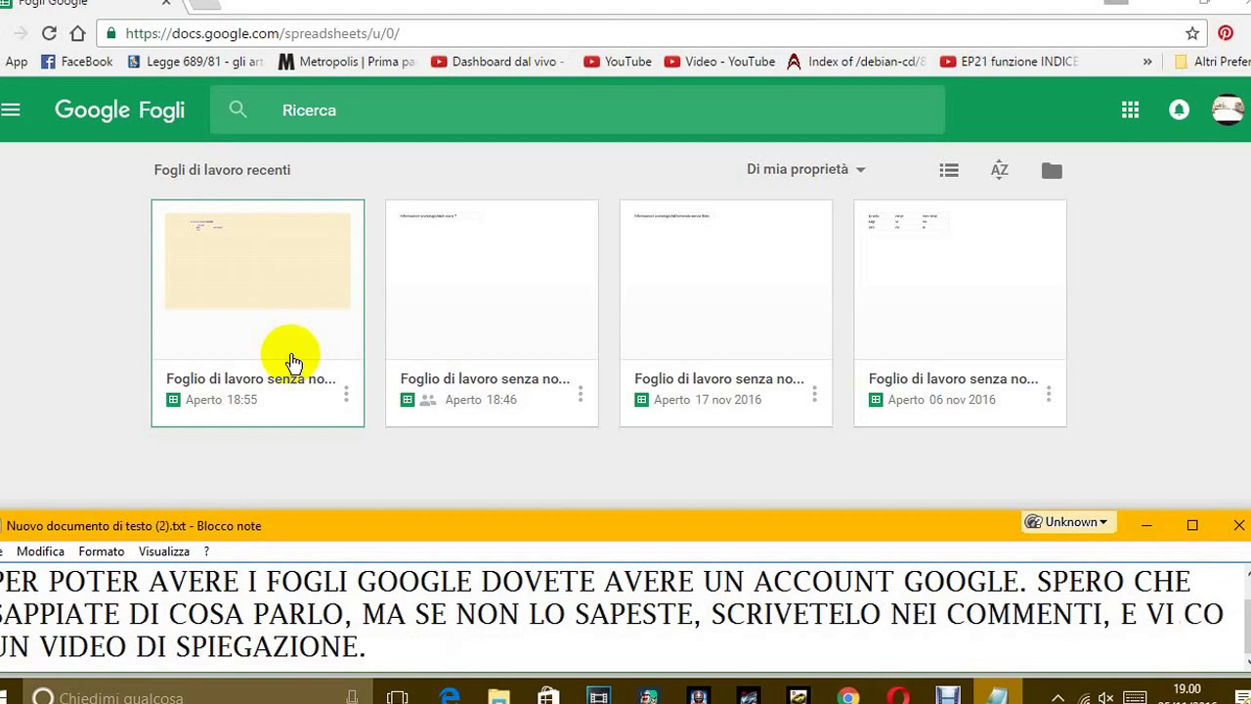
text(F)
text(A)
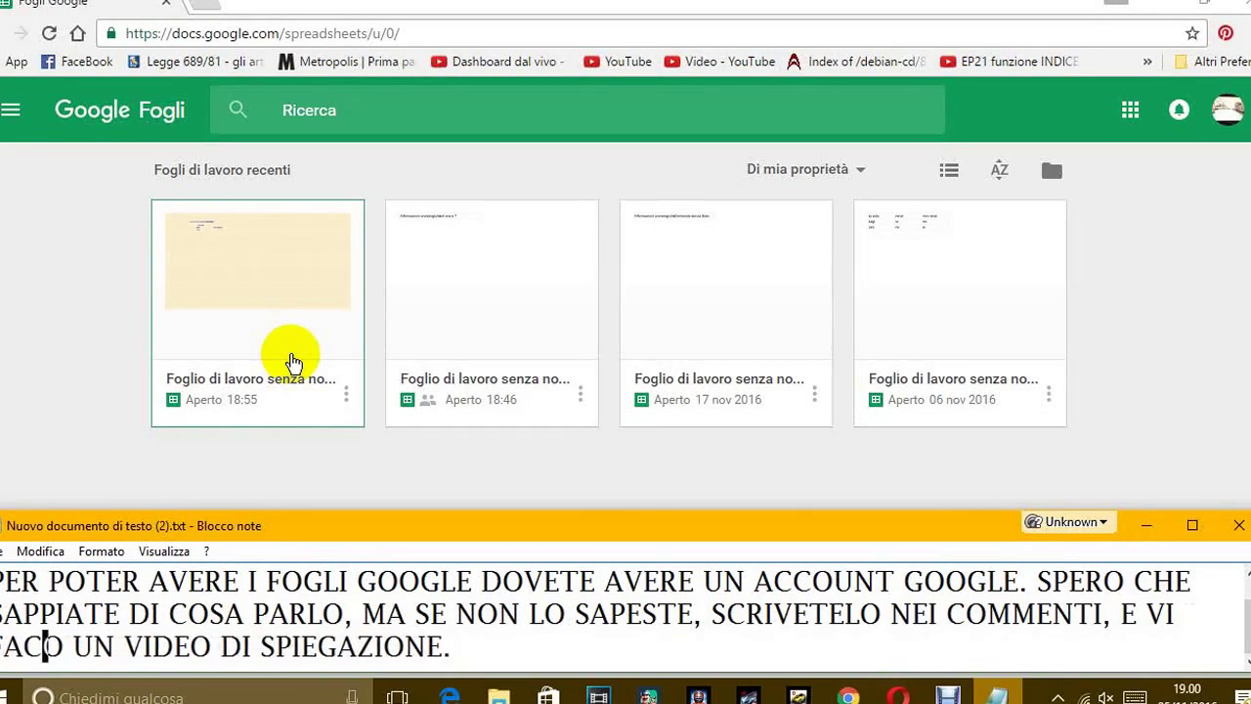
text(CCI)
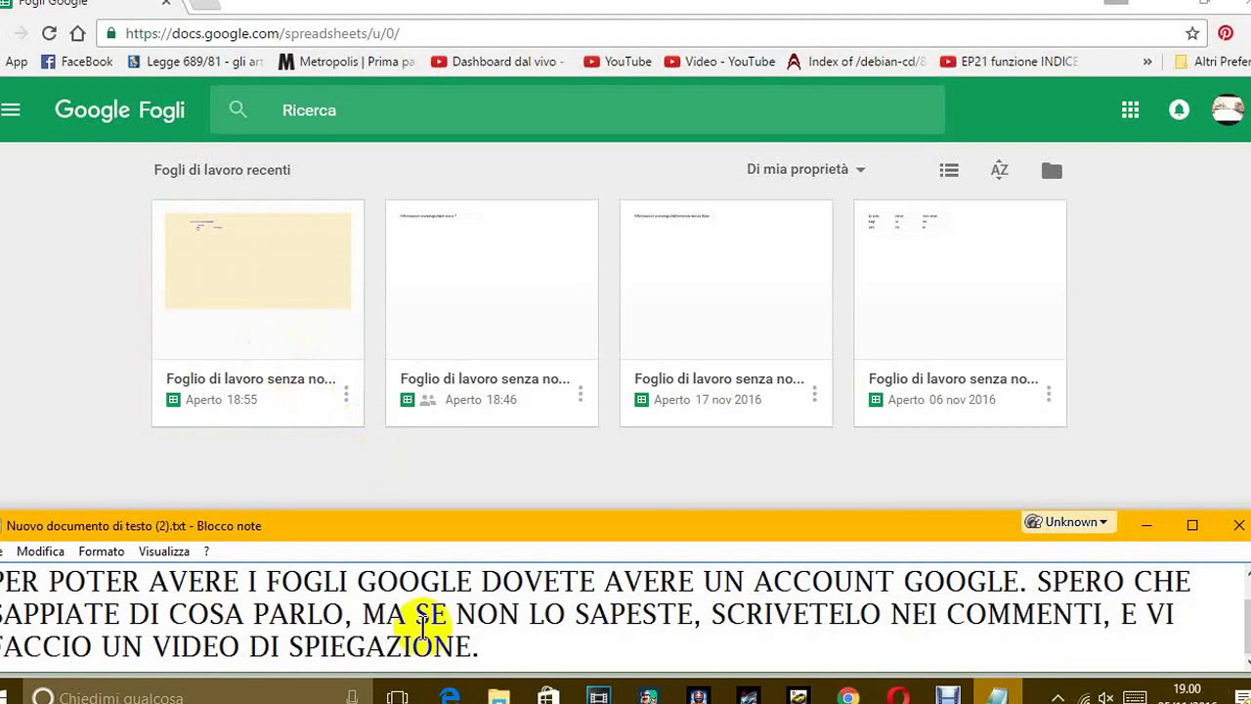
- Add the line 'DUNQUE PER APRIRE UN FOGLIO, DOVETE ANDARE SU DOC.GOOGLE.COM' and highlight the page address
click(485, 648)
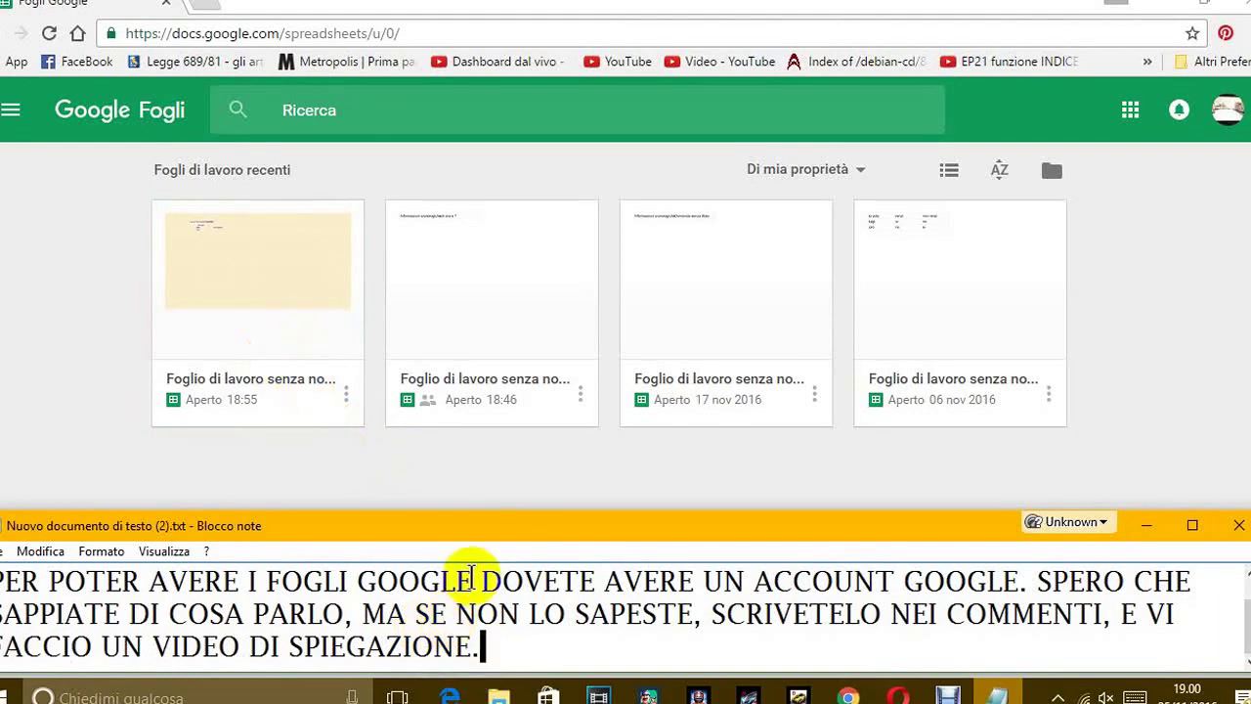
key(Return)
text(DU)
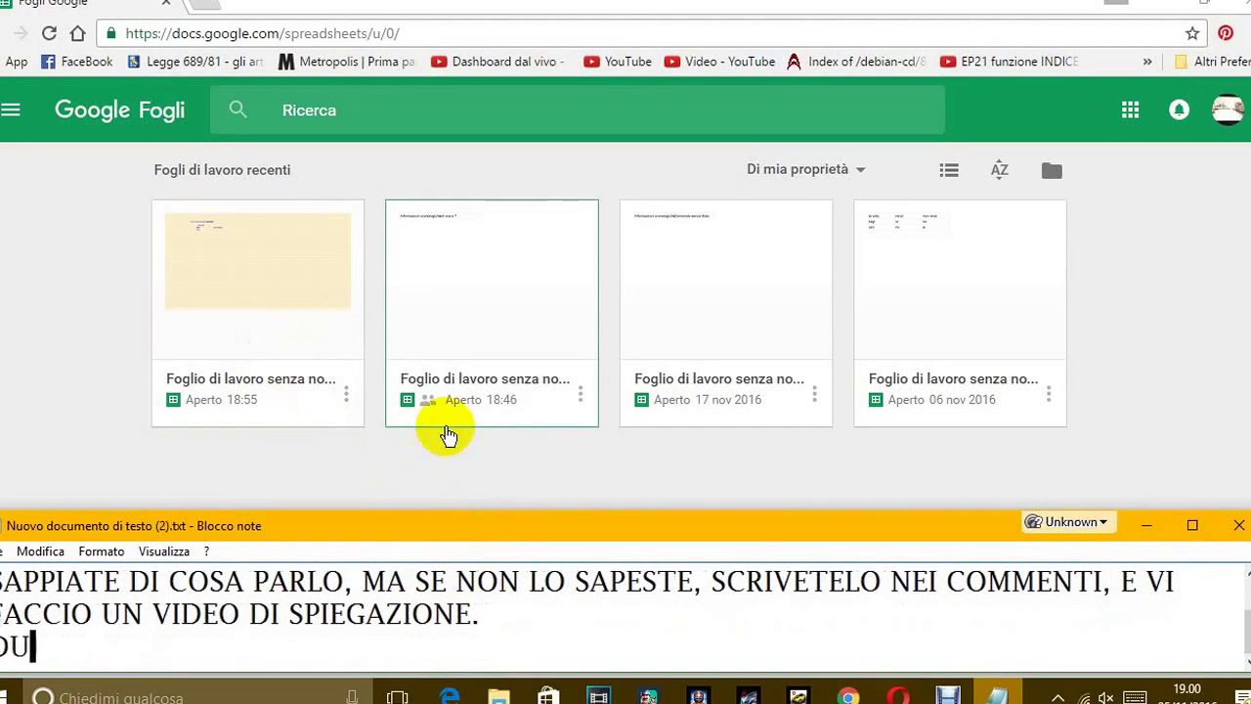
text(PNQUE P)
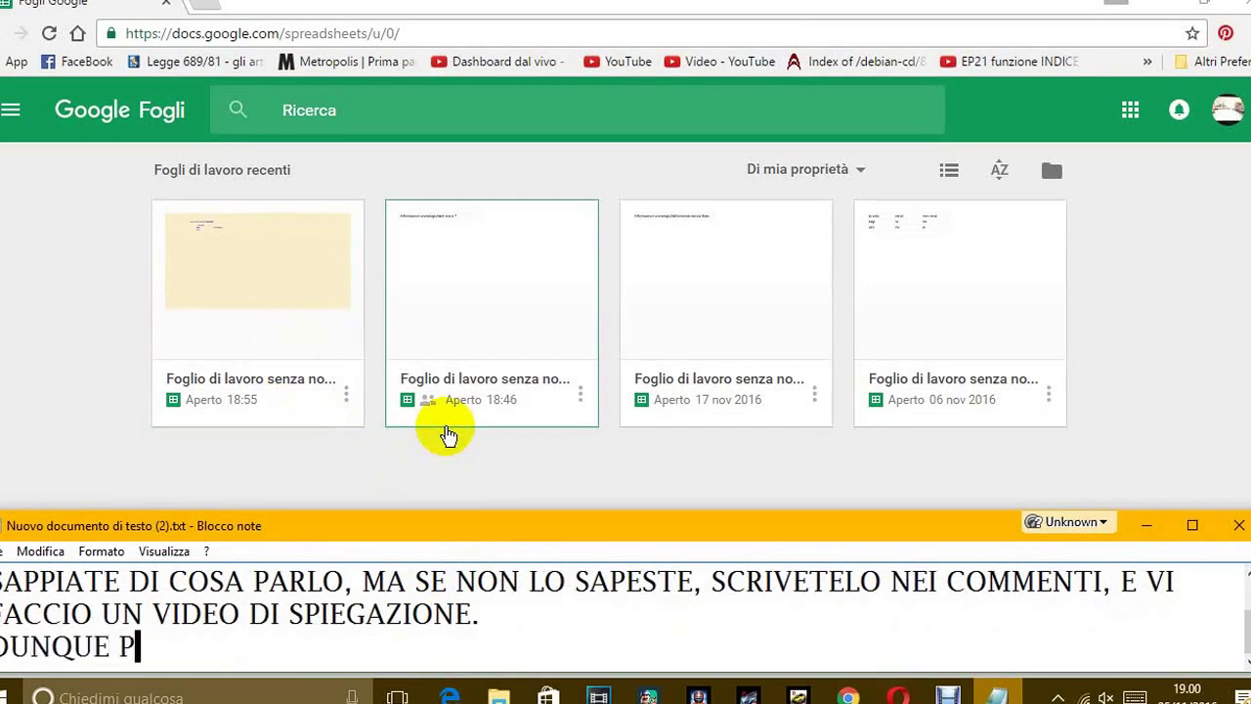
text(ER PA)
key(BackSpace)
key(BackSpace)
text(AP)
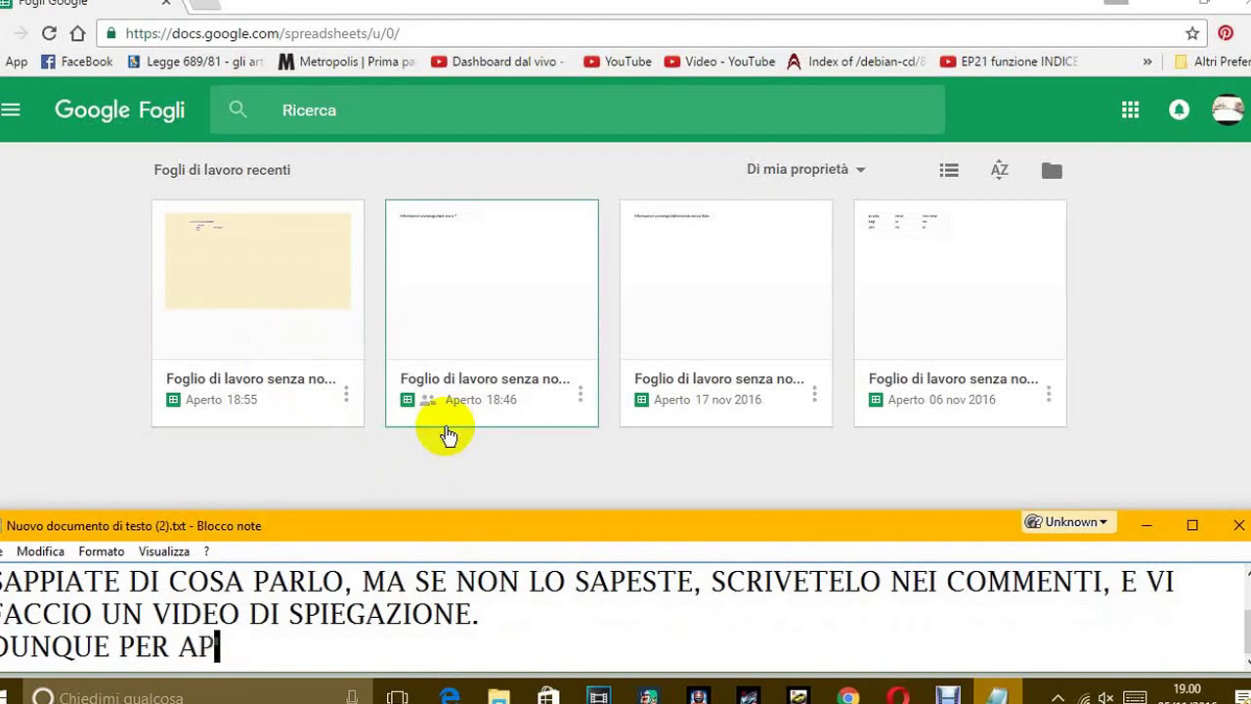
text(RIRE UN FOGL)
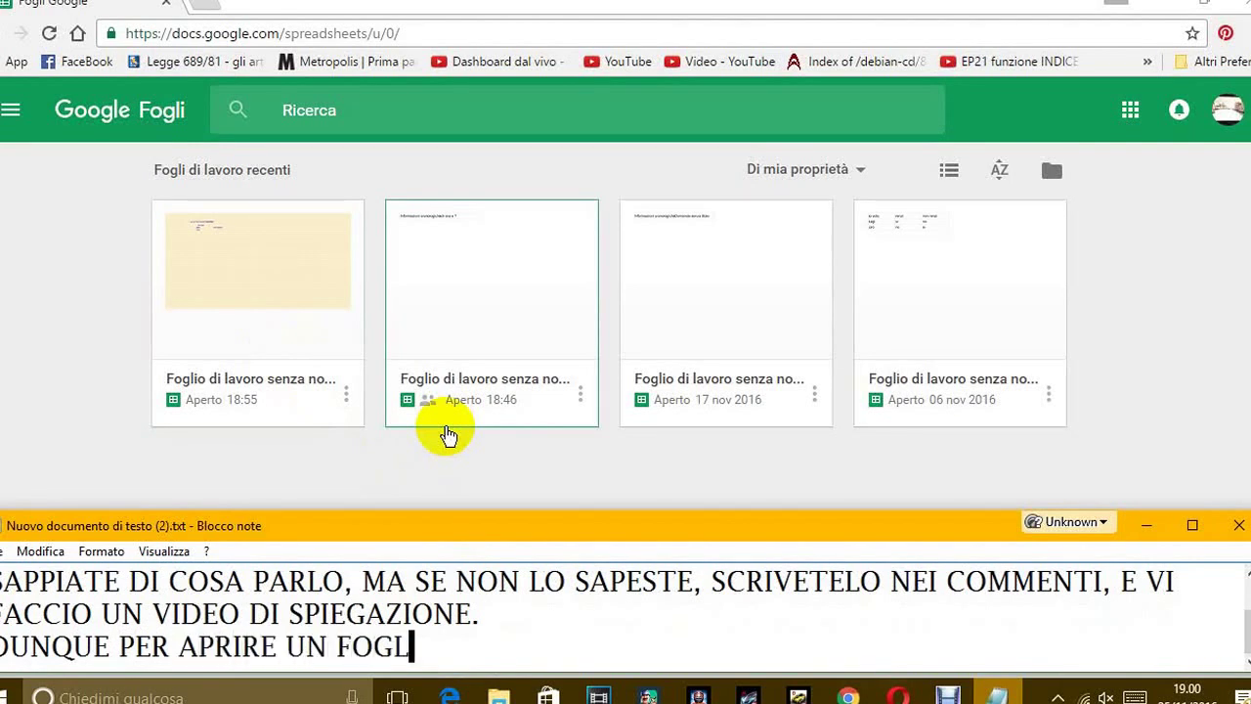
text(IO , DOVE)
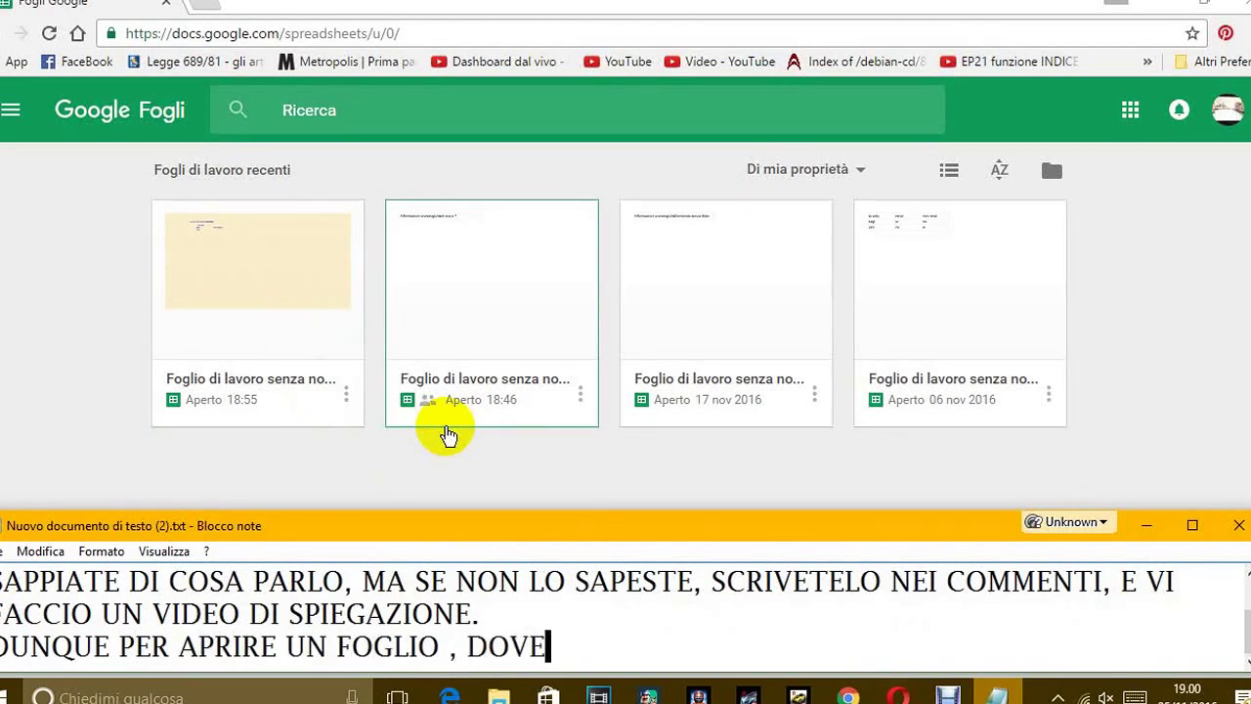
text(TE)
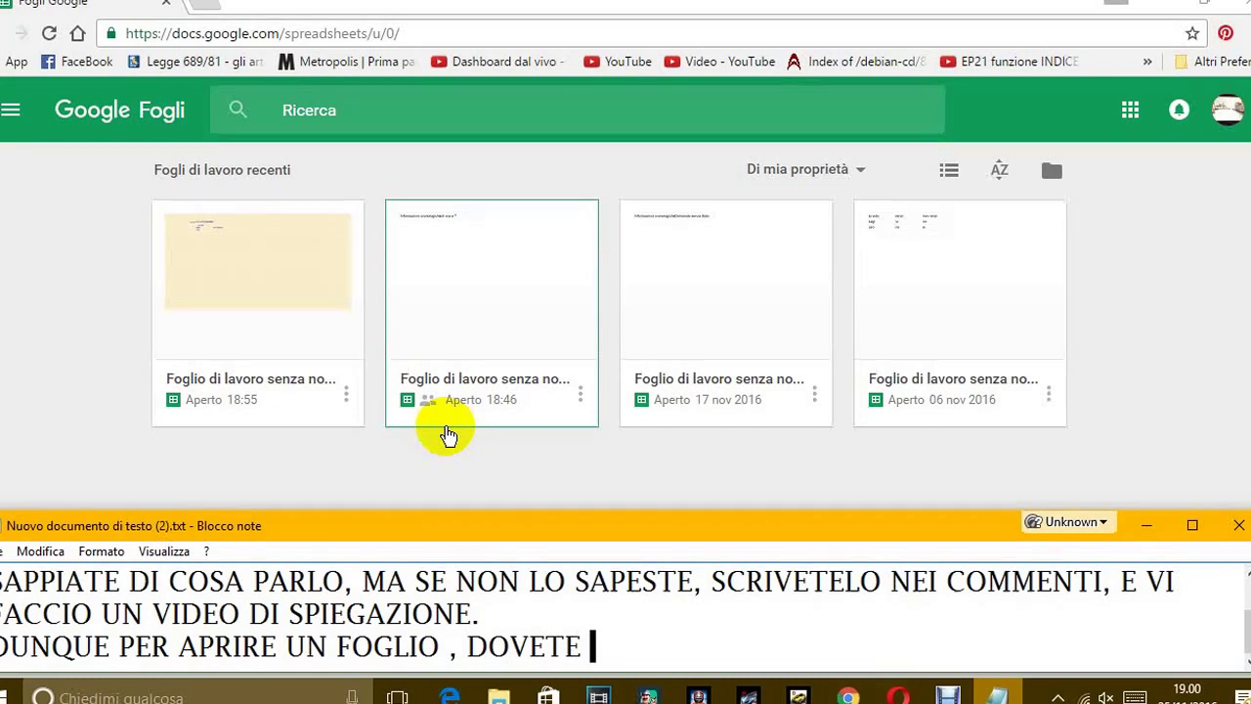
text( ANDAR)
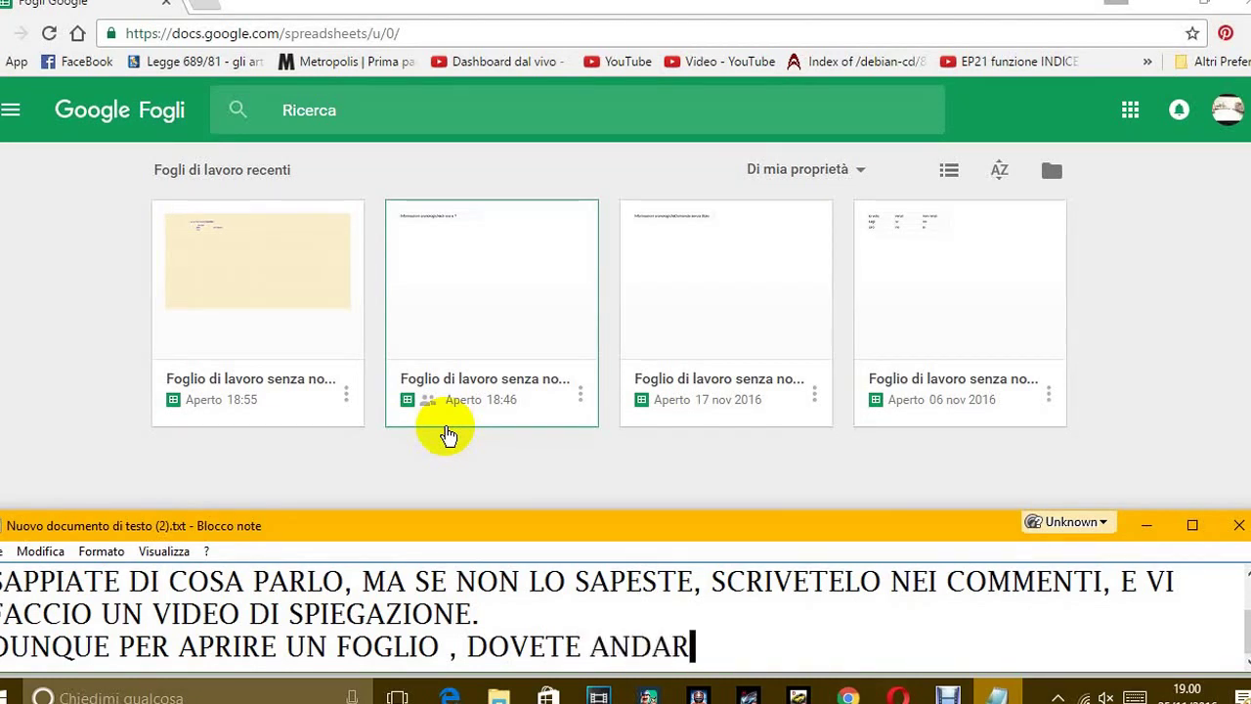
text(E SU )
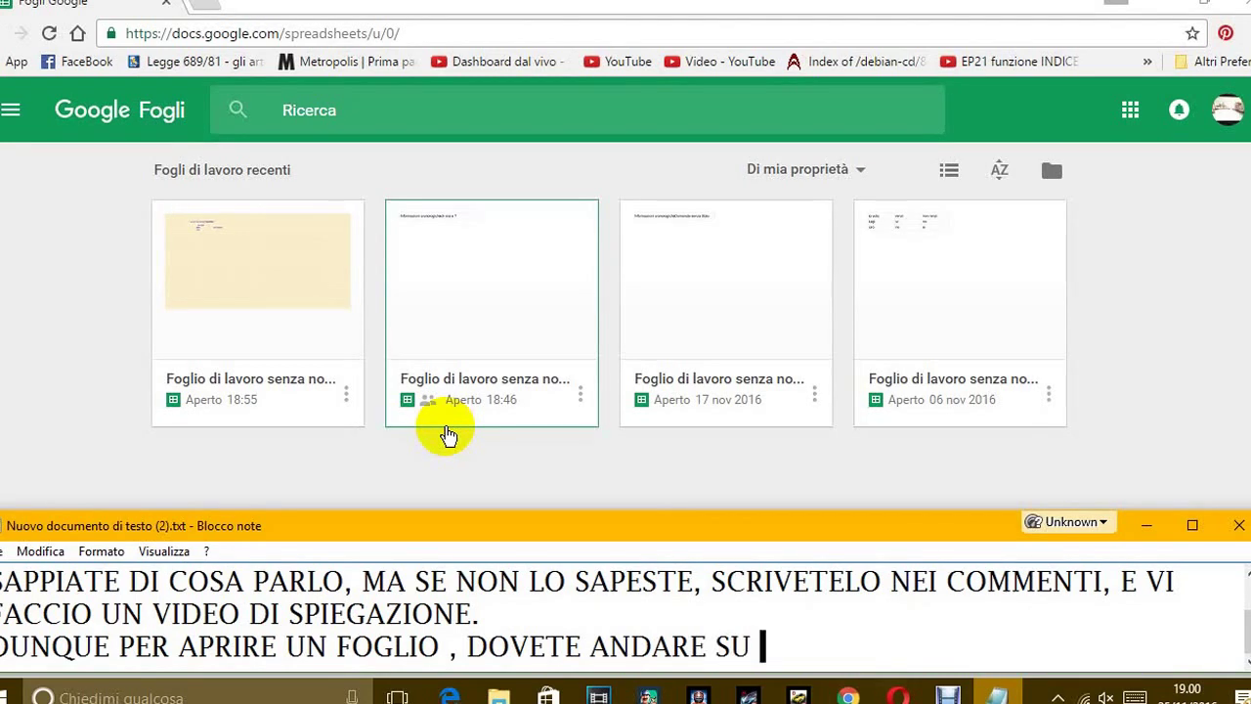
text(DO)
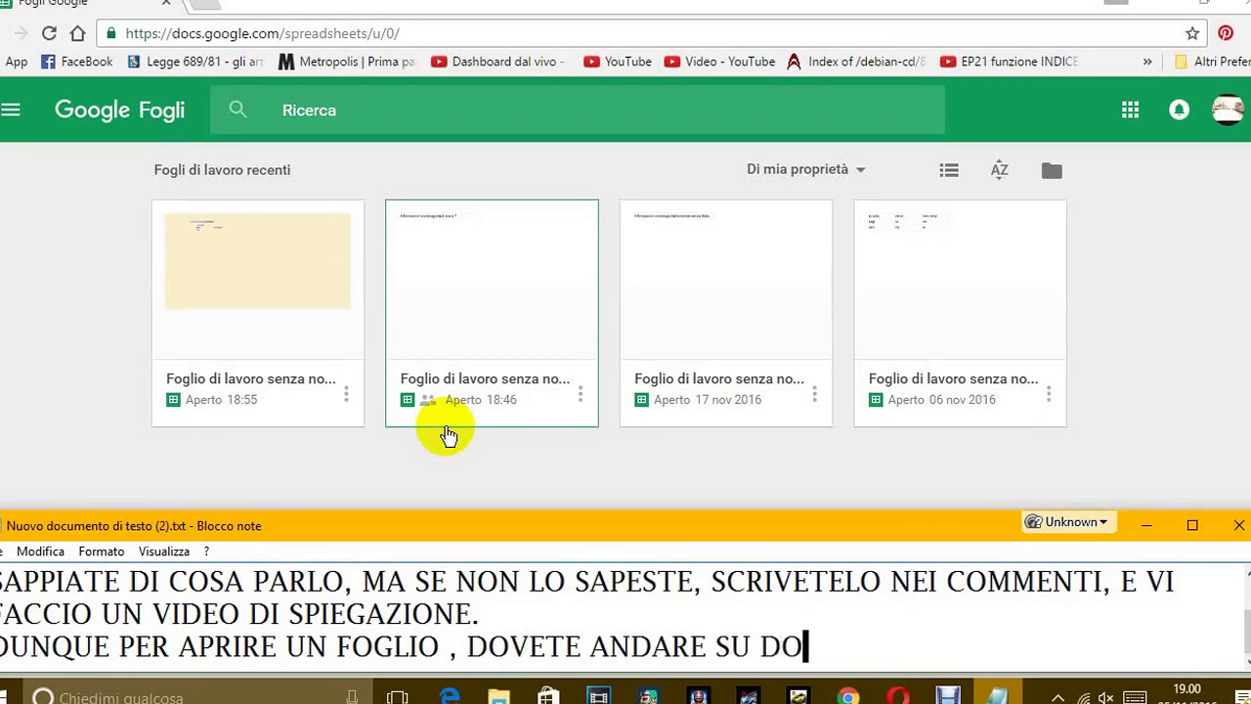
text(C.GO)
text(OGLE)
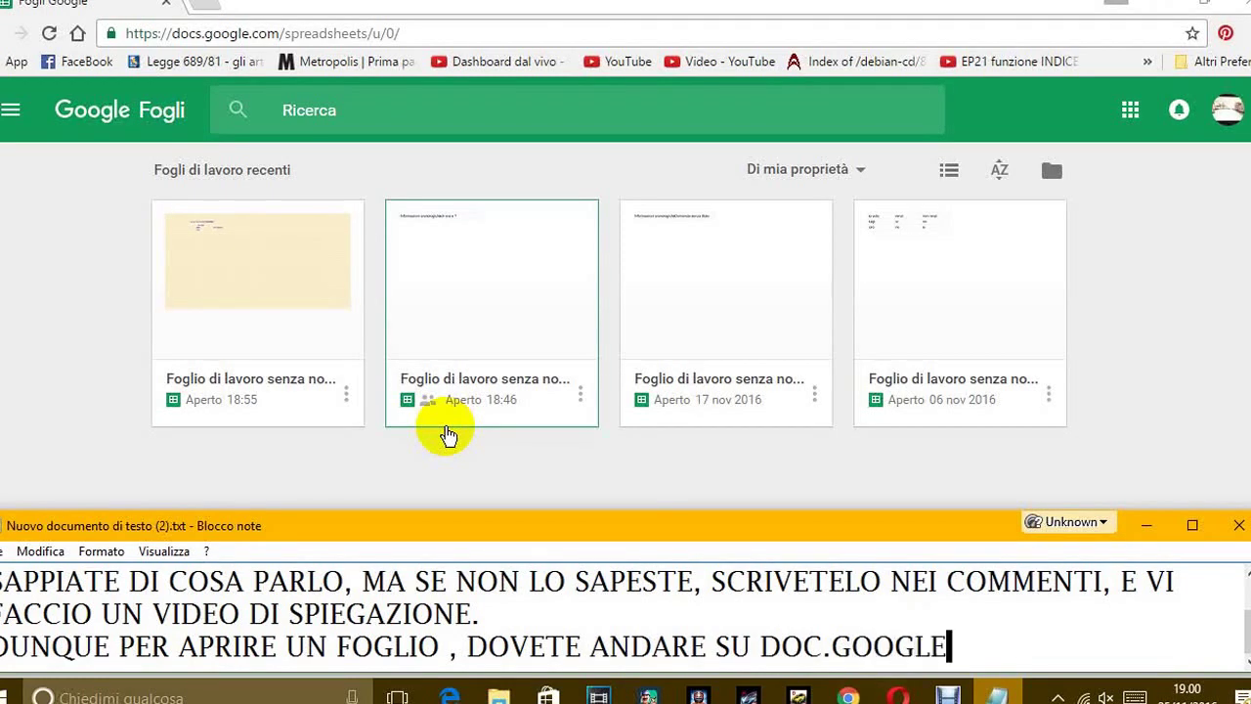
text(.COM)
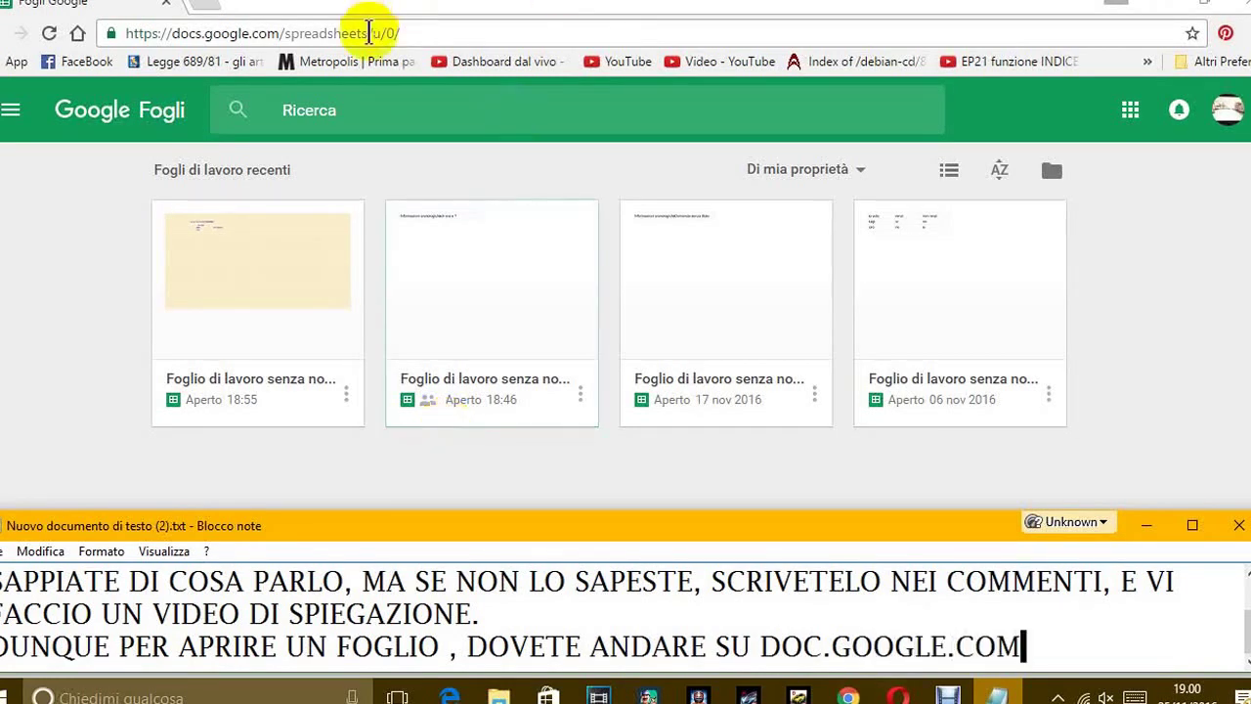
drag(403, 34, 39, 47)
- Add a line noting the final S in HTTPS: the sheet is on a protected page, your account
click(997, 696)
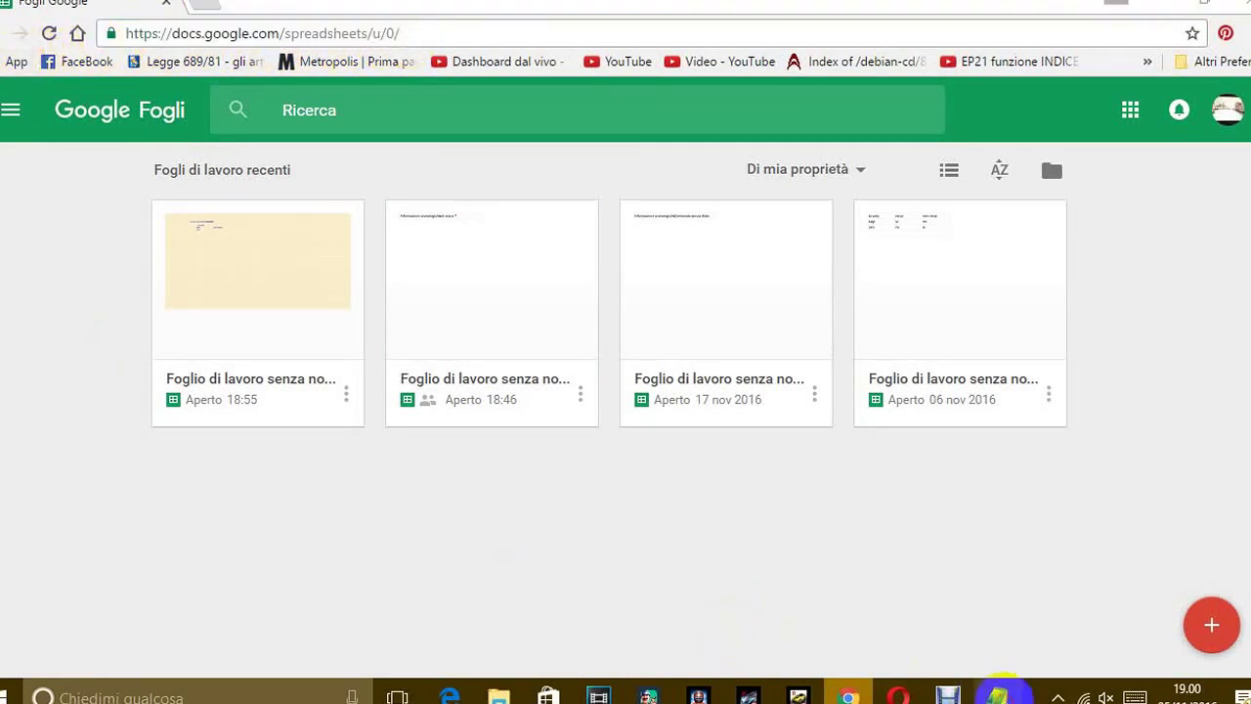
key(Return)
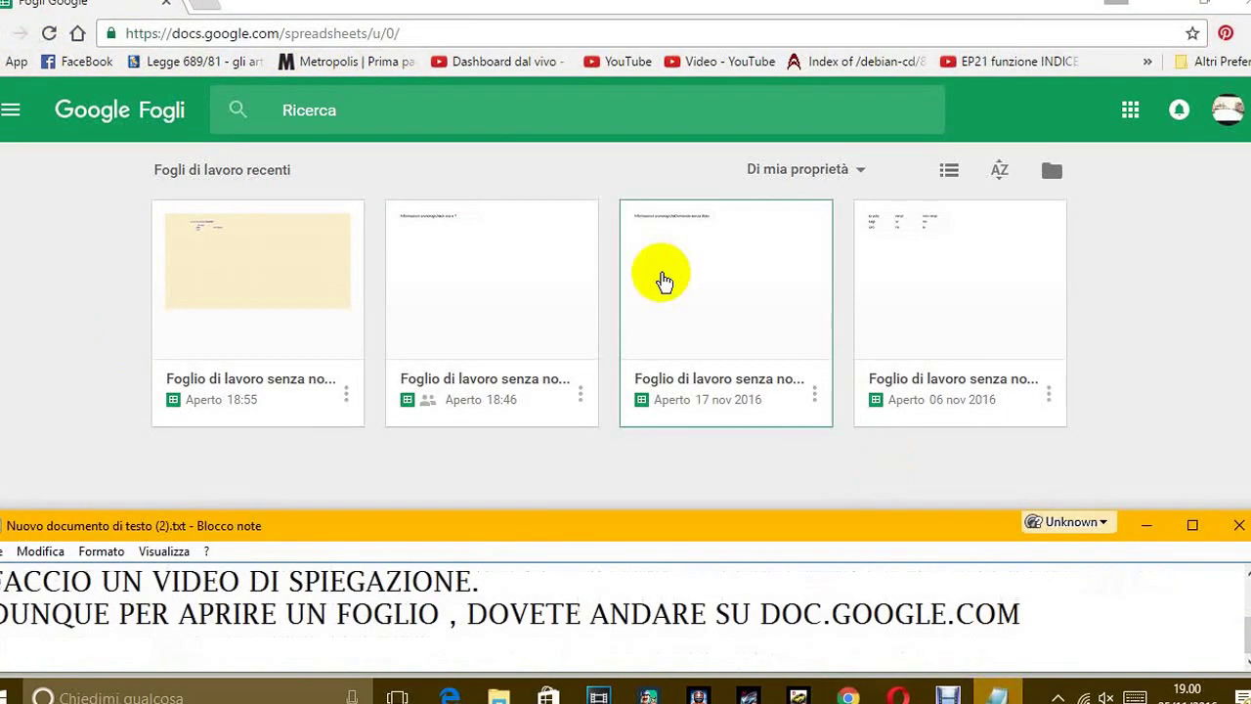
text(COME VEDTE)
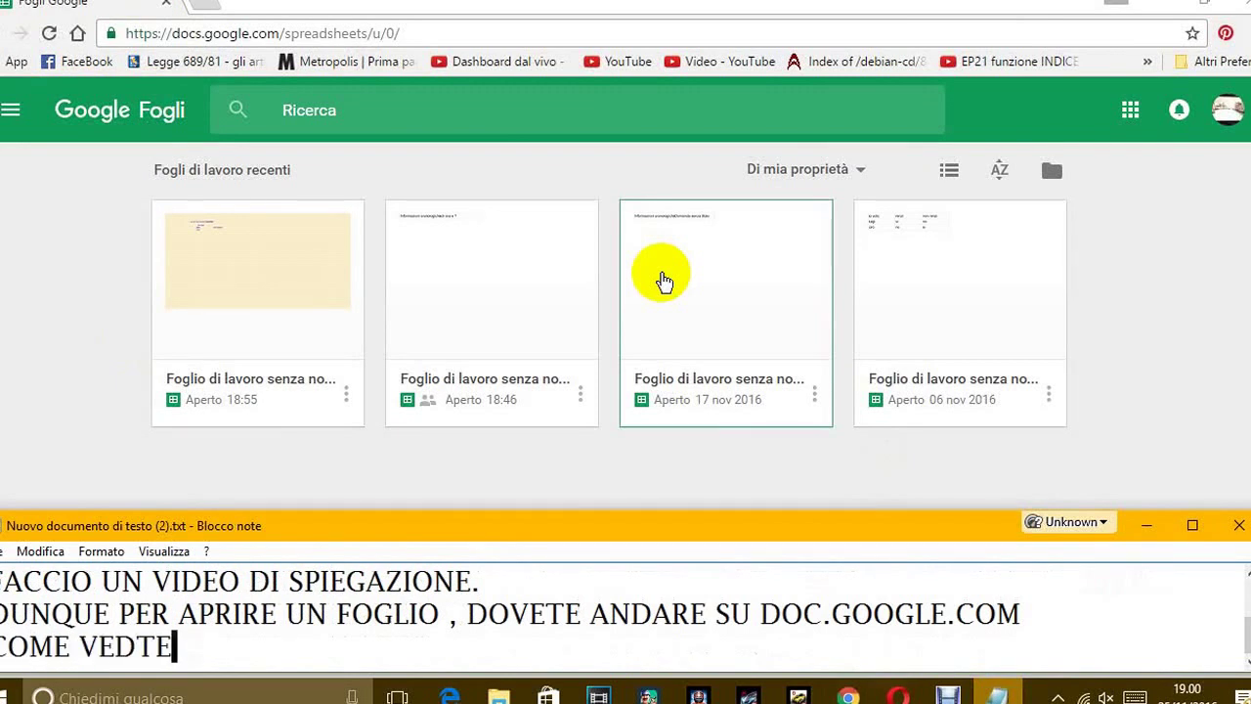
key(BackSpace)
key(BackSpace)
text(ETE DA)
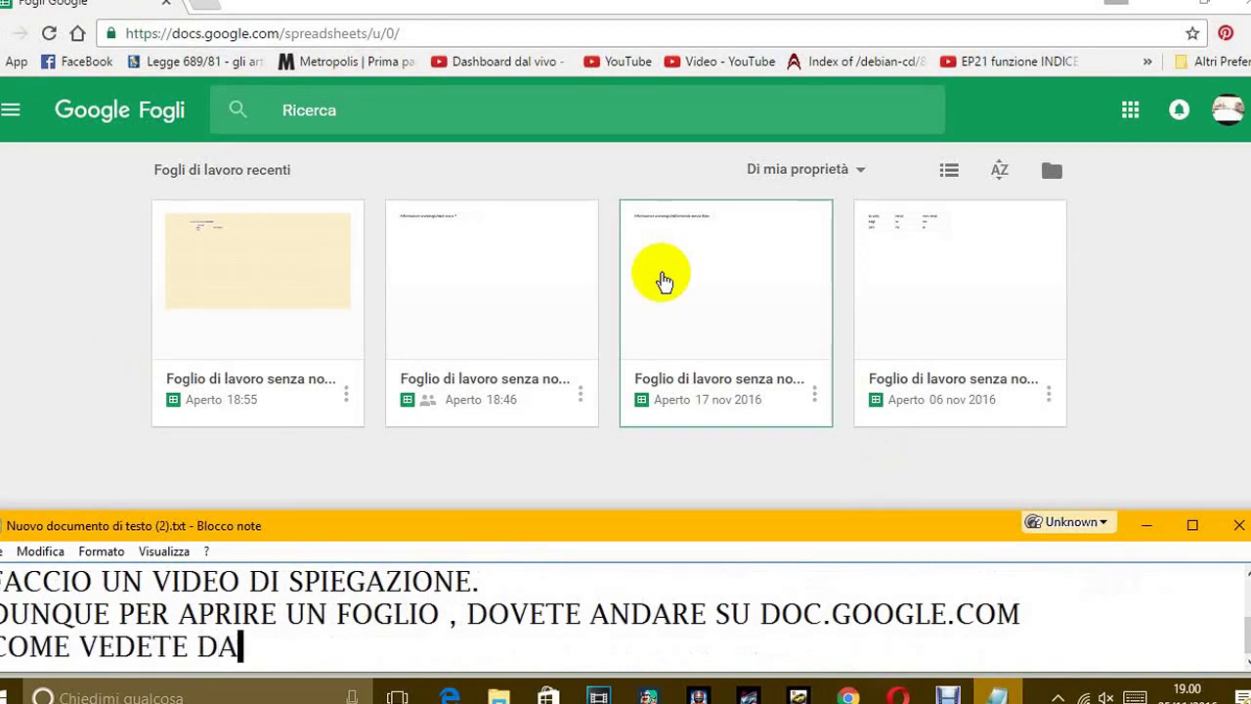
text(A)
text(LA S FINA)
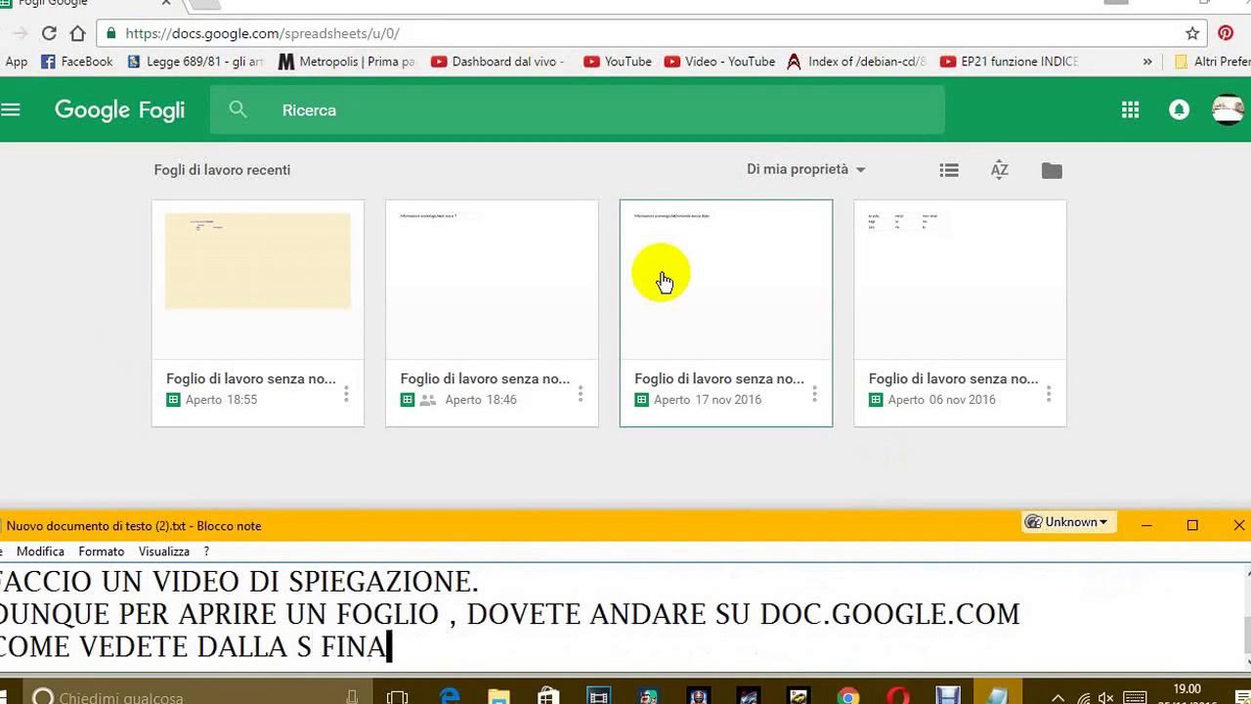
text(LE SU HTTP)
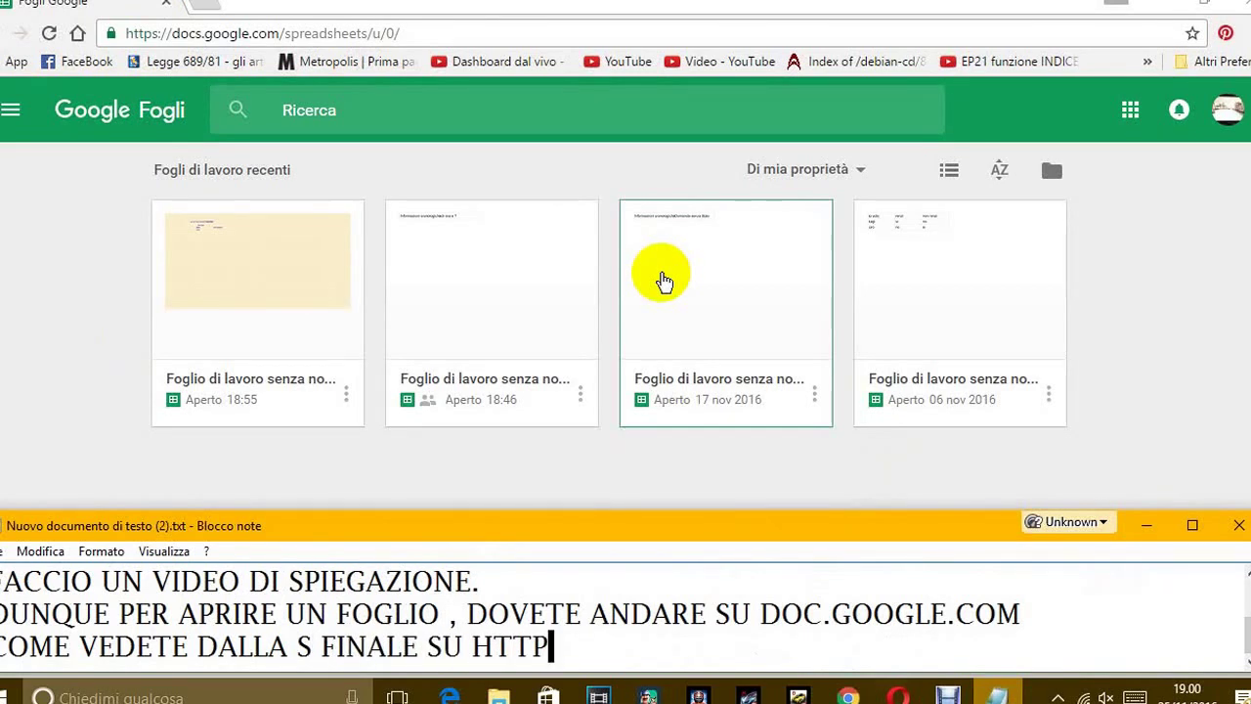
text( IL FO)
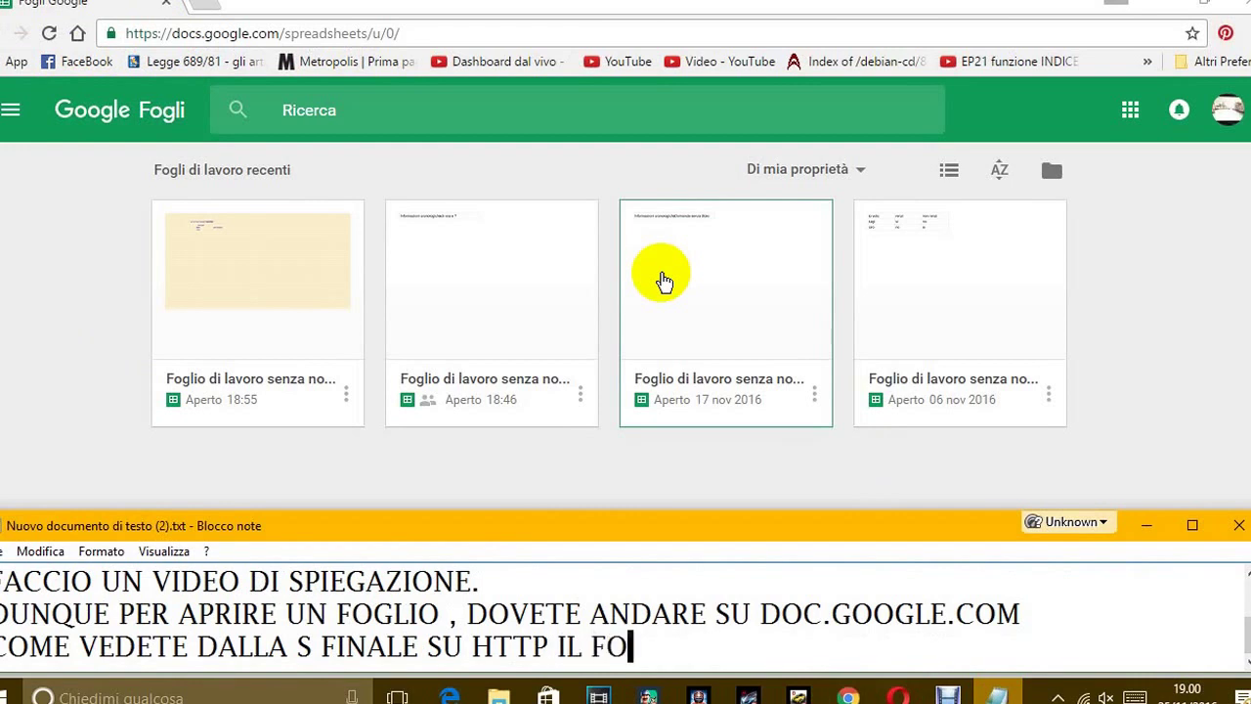
text(GLIO )
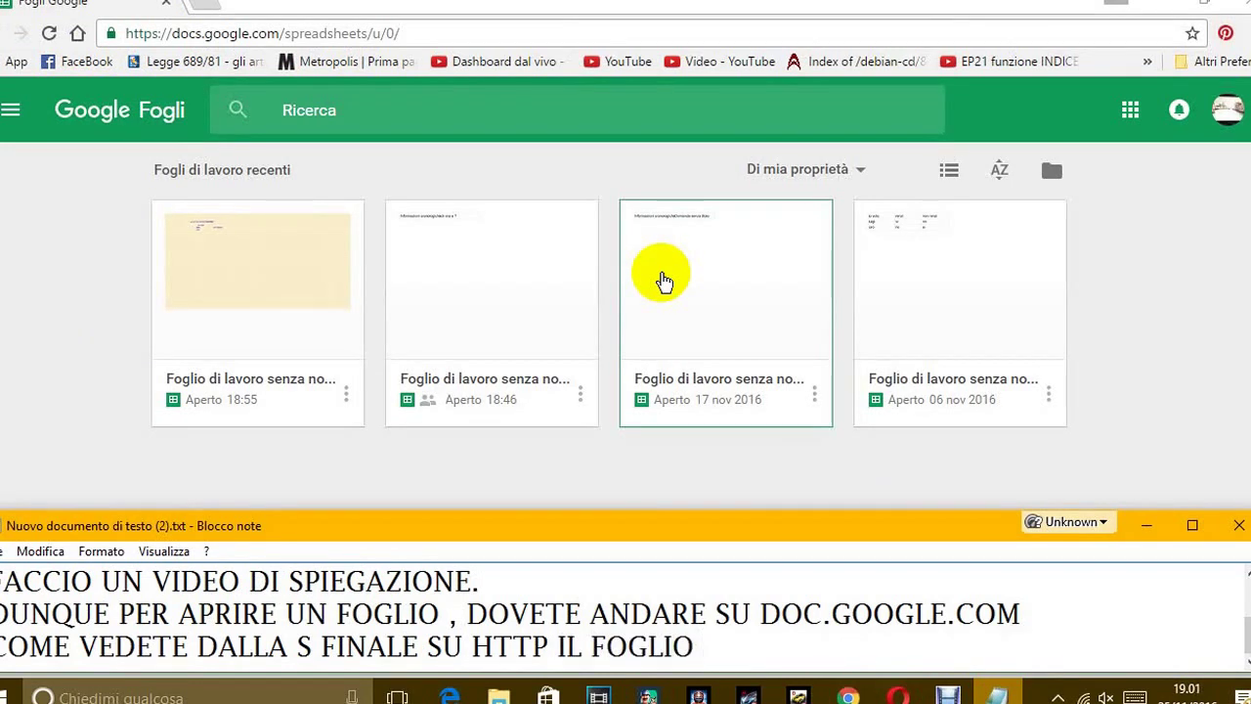
text(STA NEL VOST)
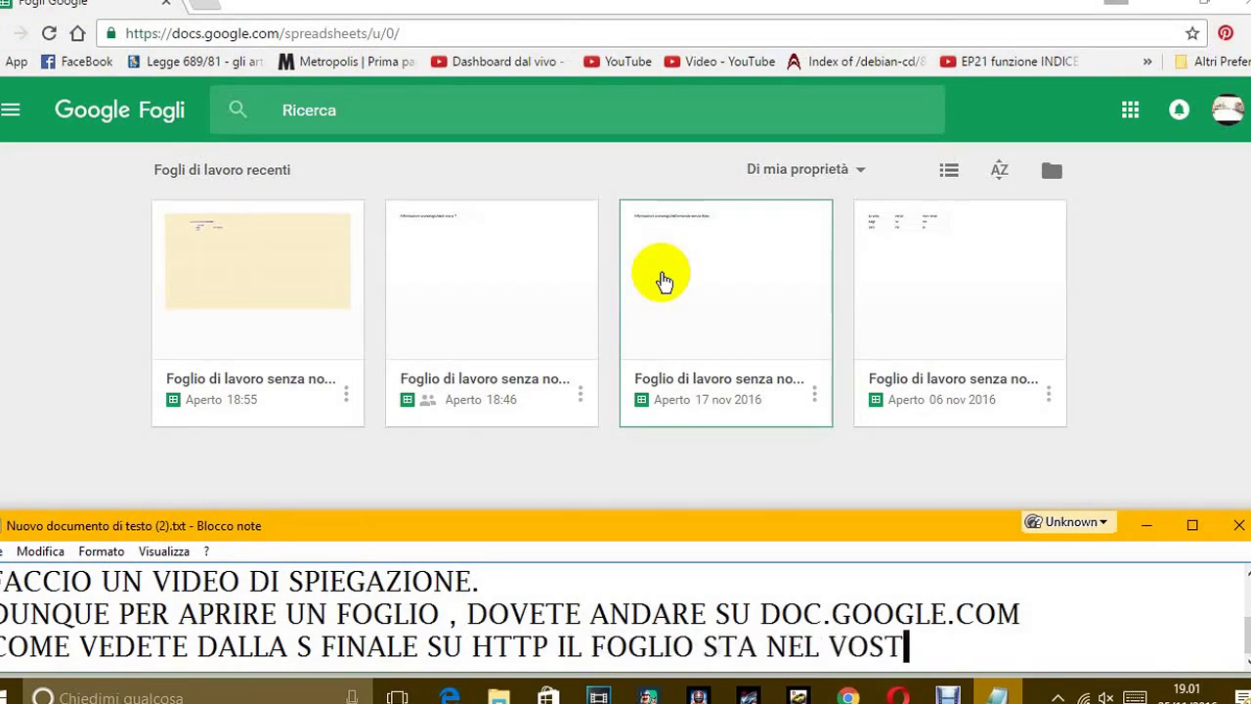
text(RO)
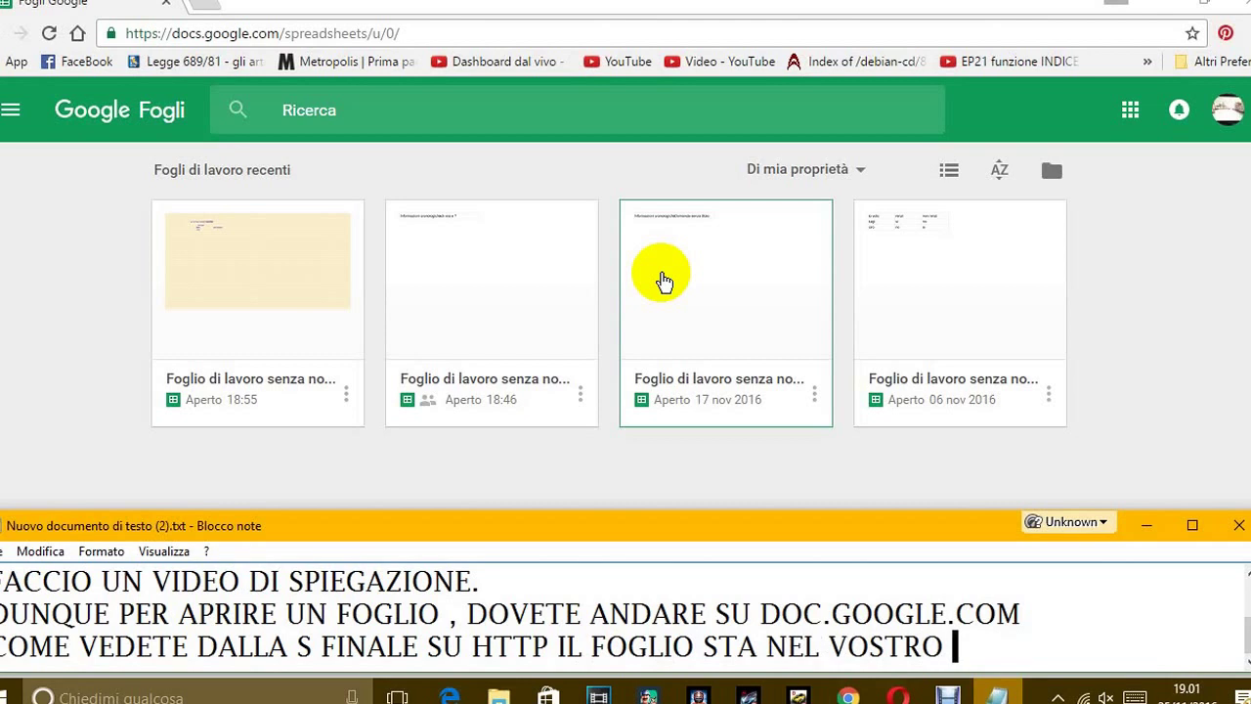
key(BackSpace)
key(BackSpace)
key(BackSpace)
key(BackSpace)
key(BackSpace)
key(BackSpace)
key(BackSpace)
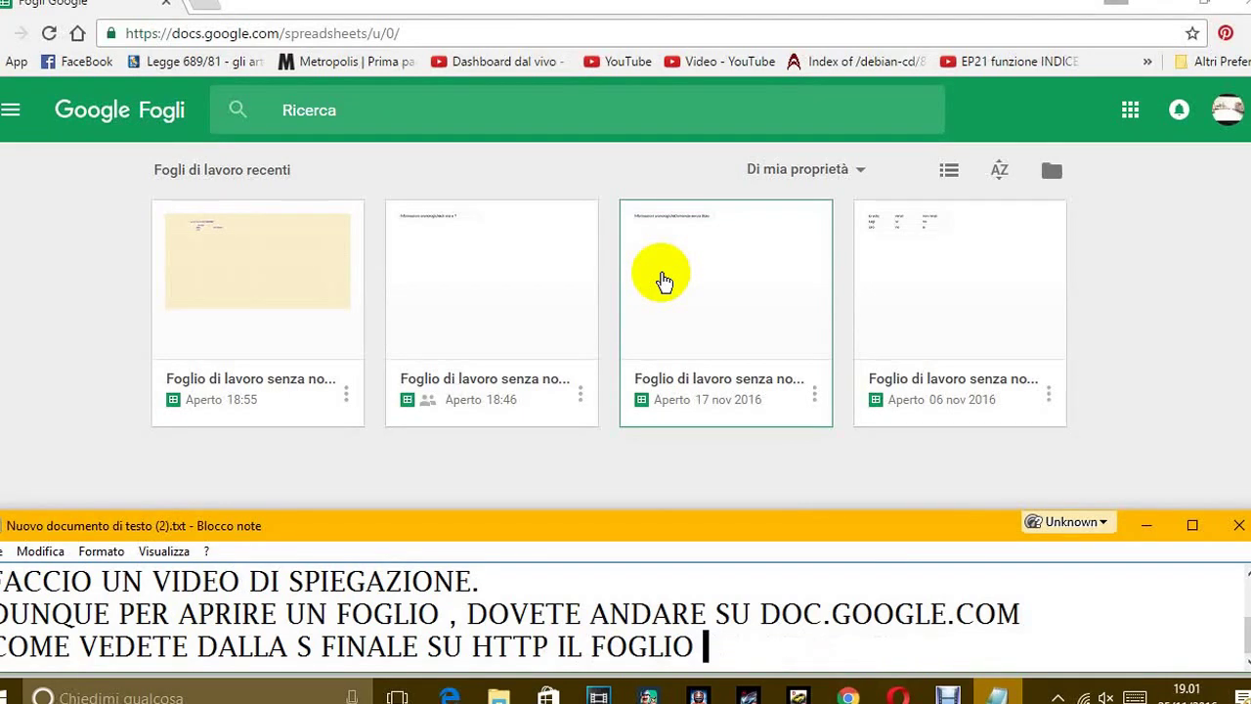
text(STA IN U)
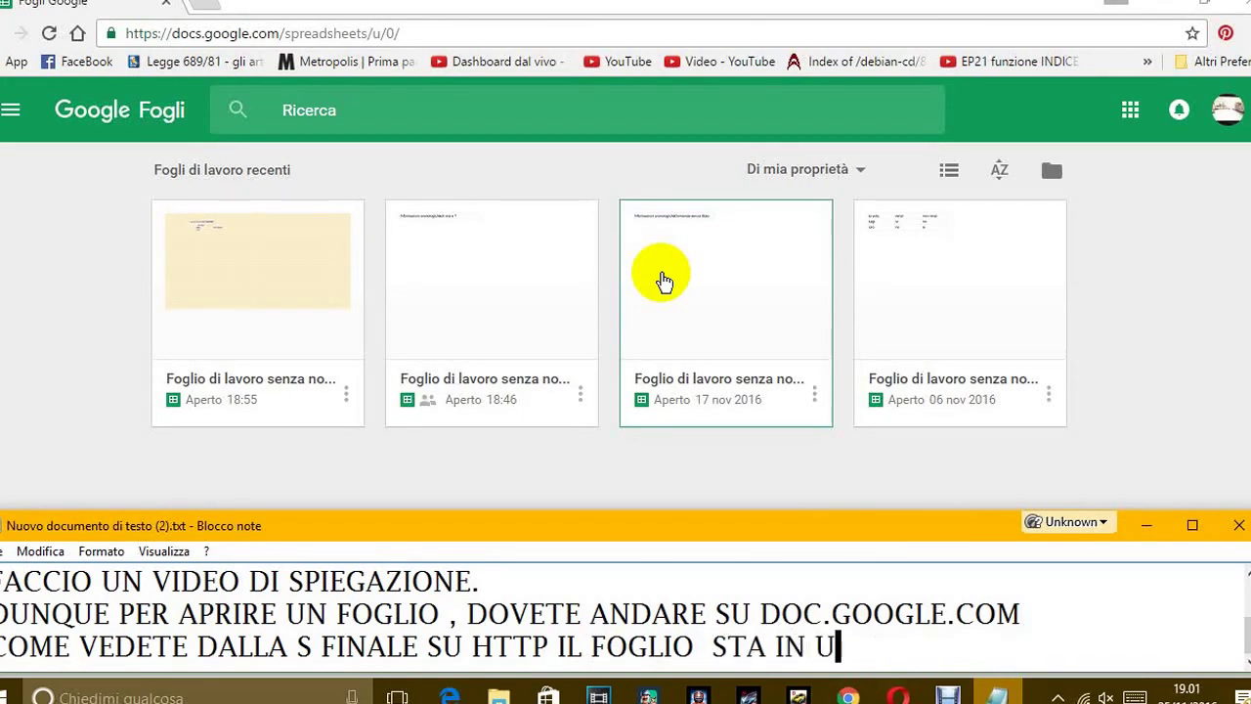
text(NA PAGINA PRO)
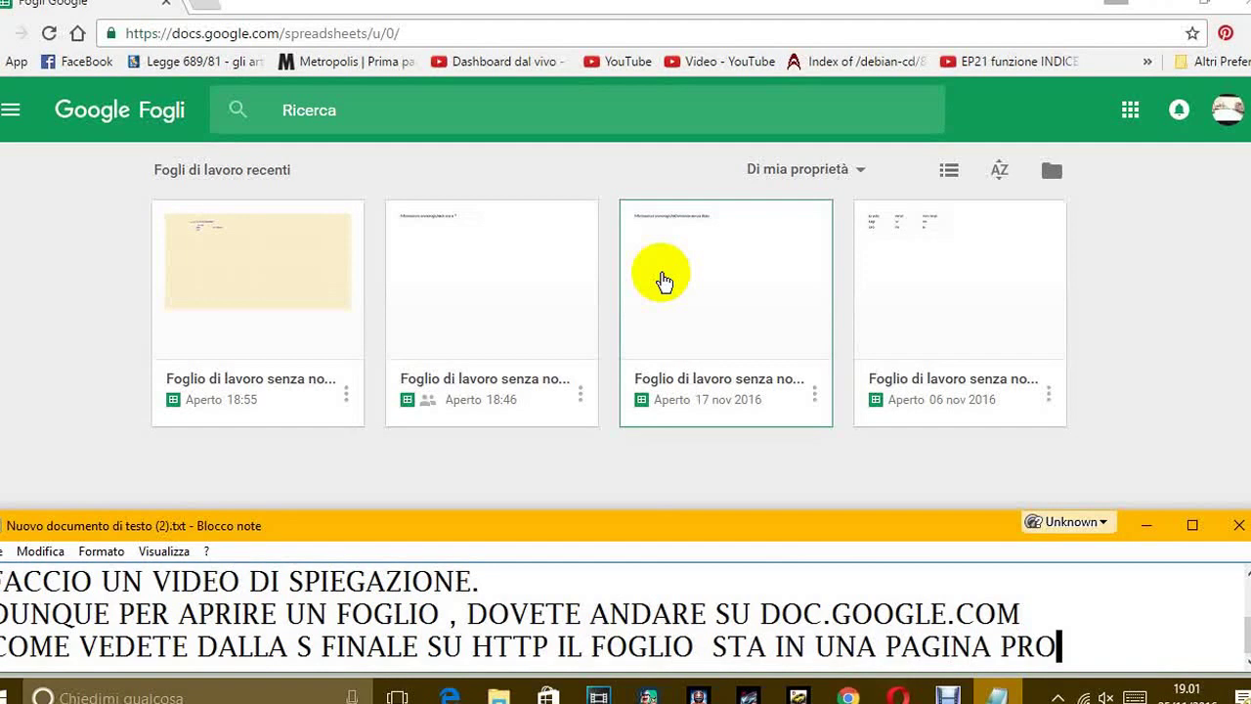
text(TETTA,)
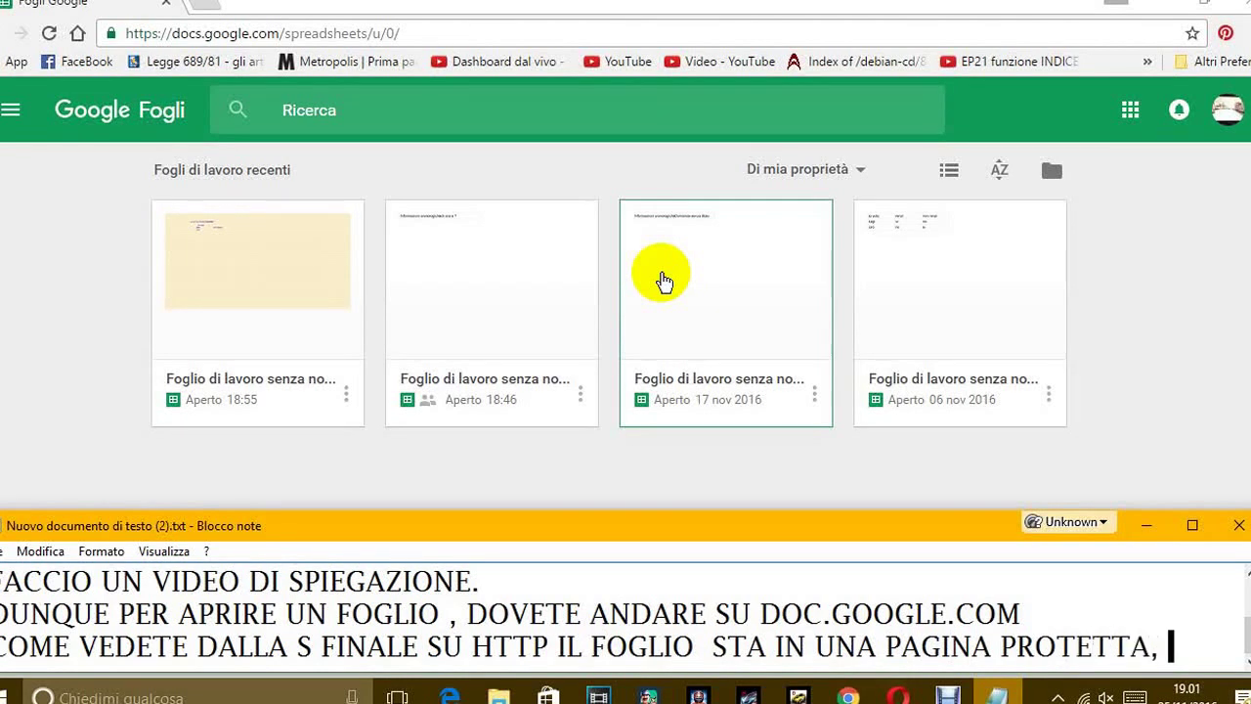
text(OVVERO IL )
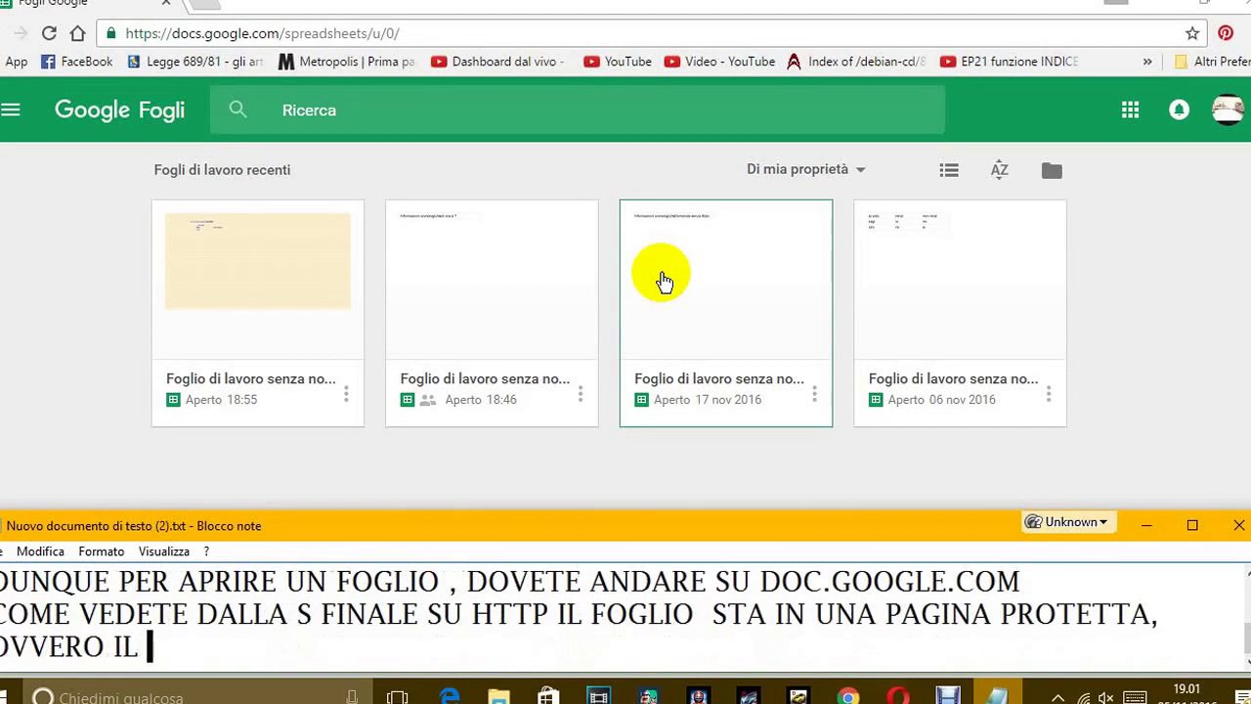
text(VOSTRO ACC)
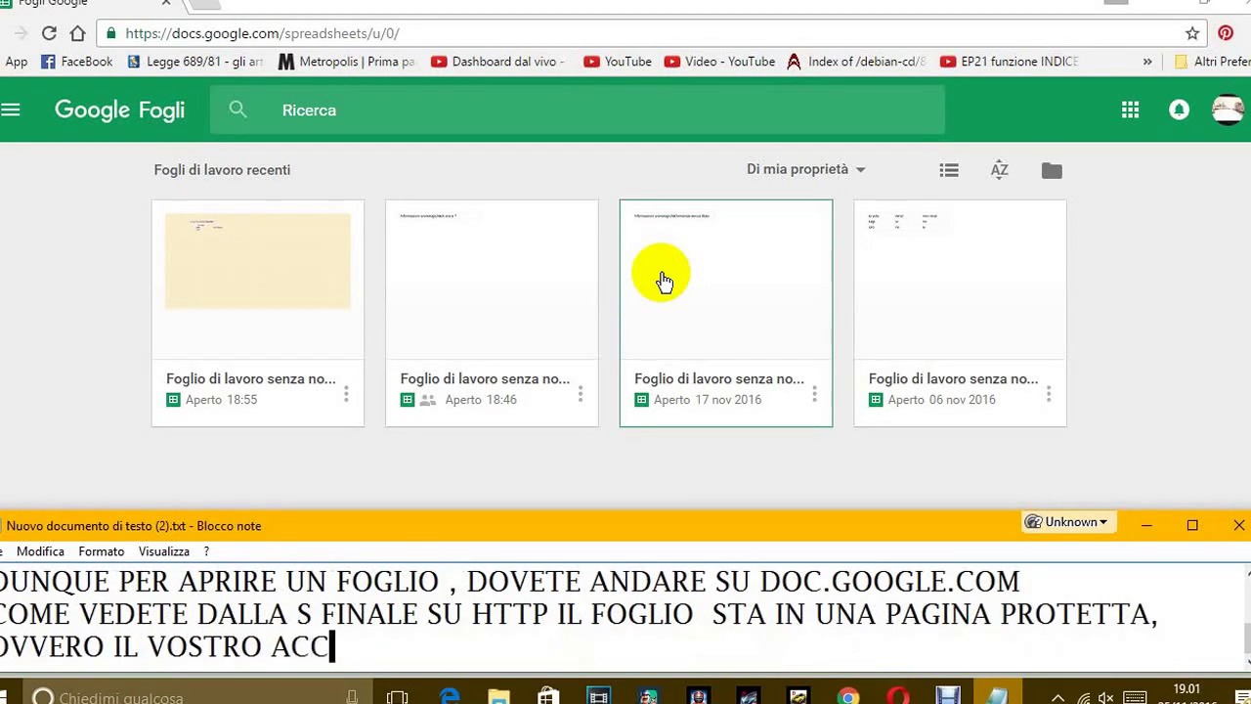
text(OUT)
key(BackSpace)
text(N)
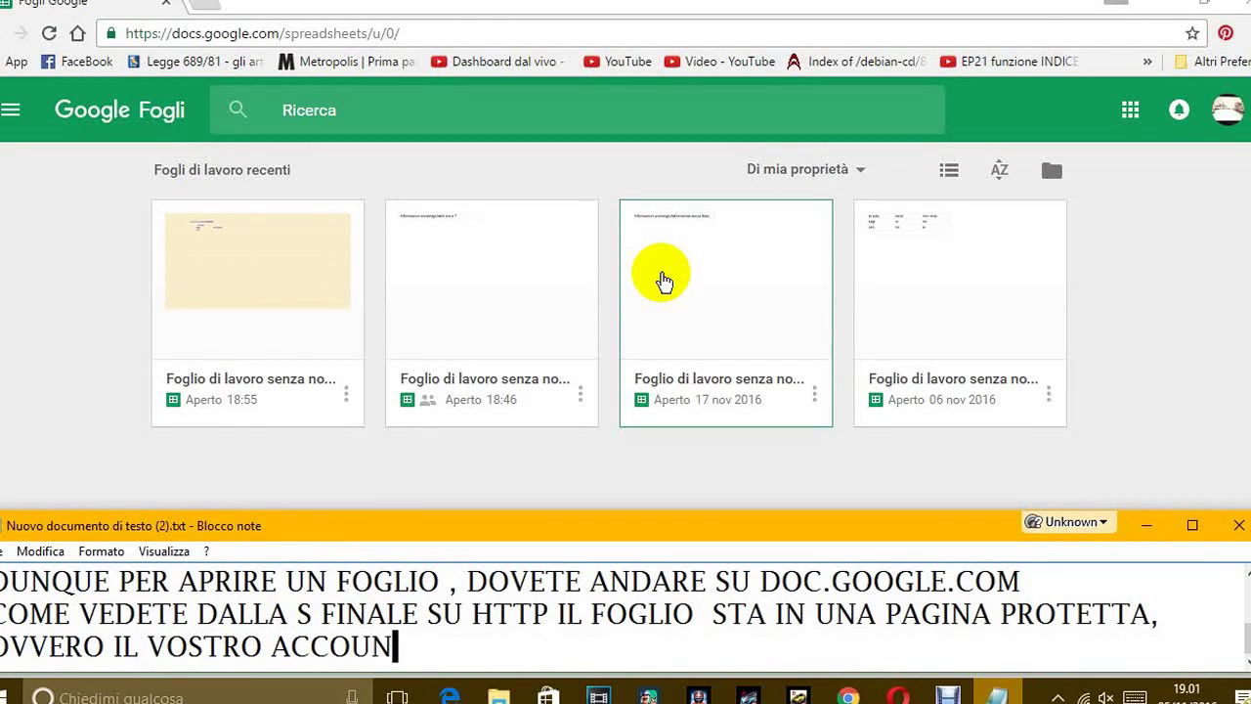
text(T.)
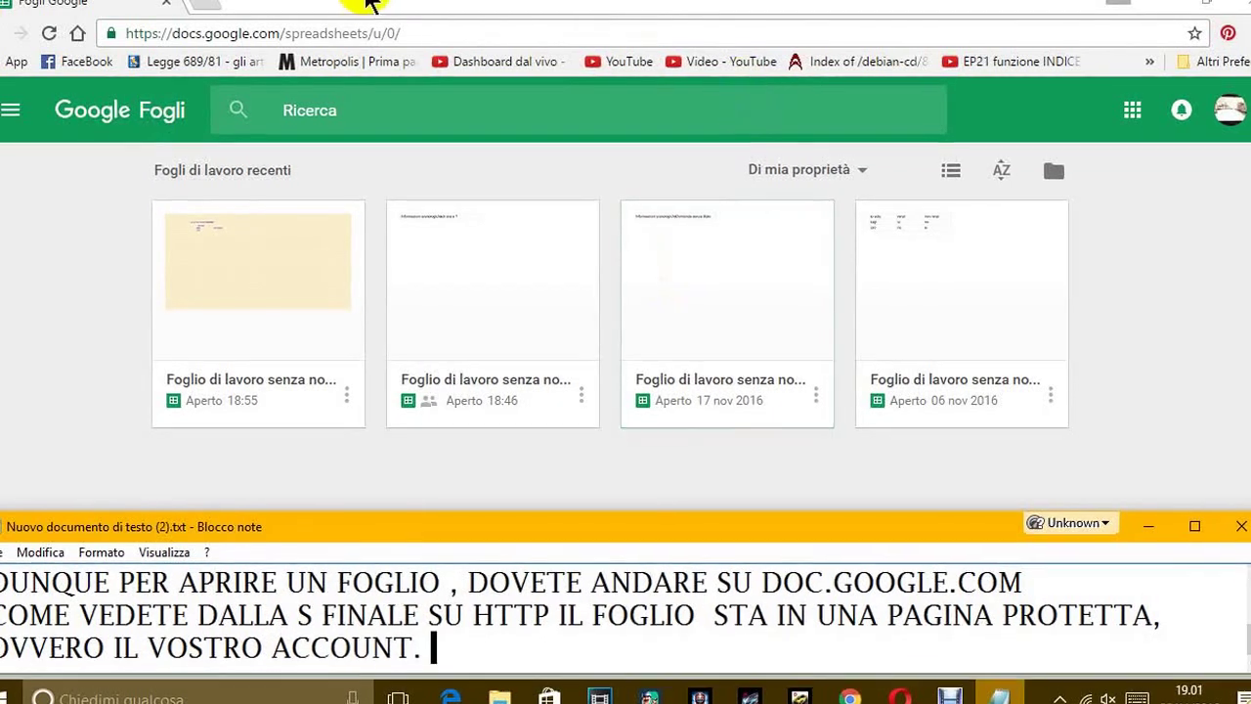
- In a new Chrome tab, search 'FOGLIO GOOGLE' and go to the Google Sheets home page
click(179, 5)
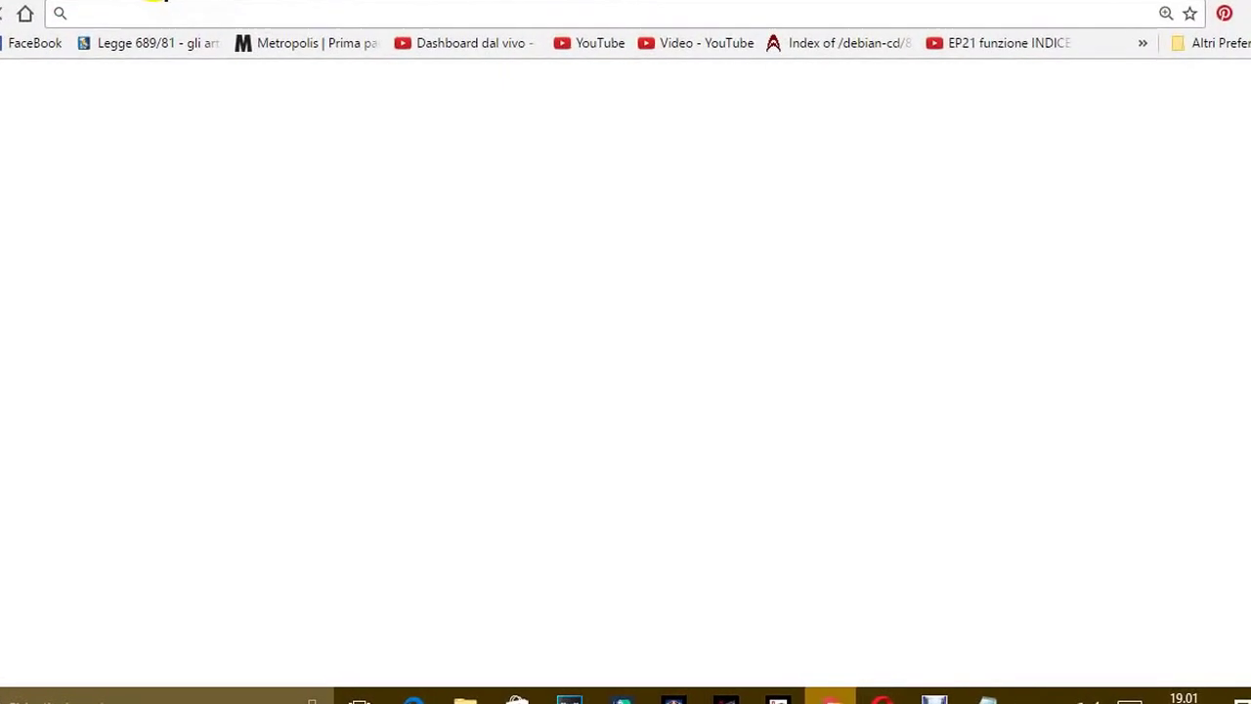
click(325, 477)
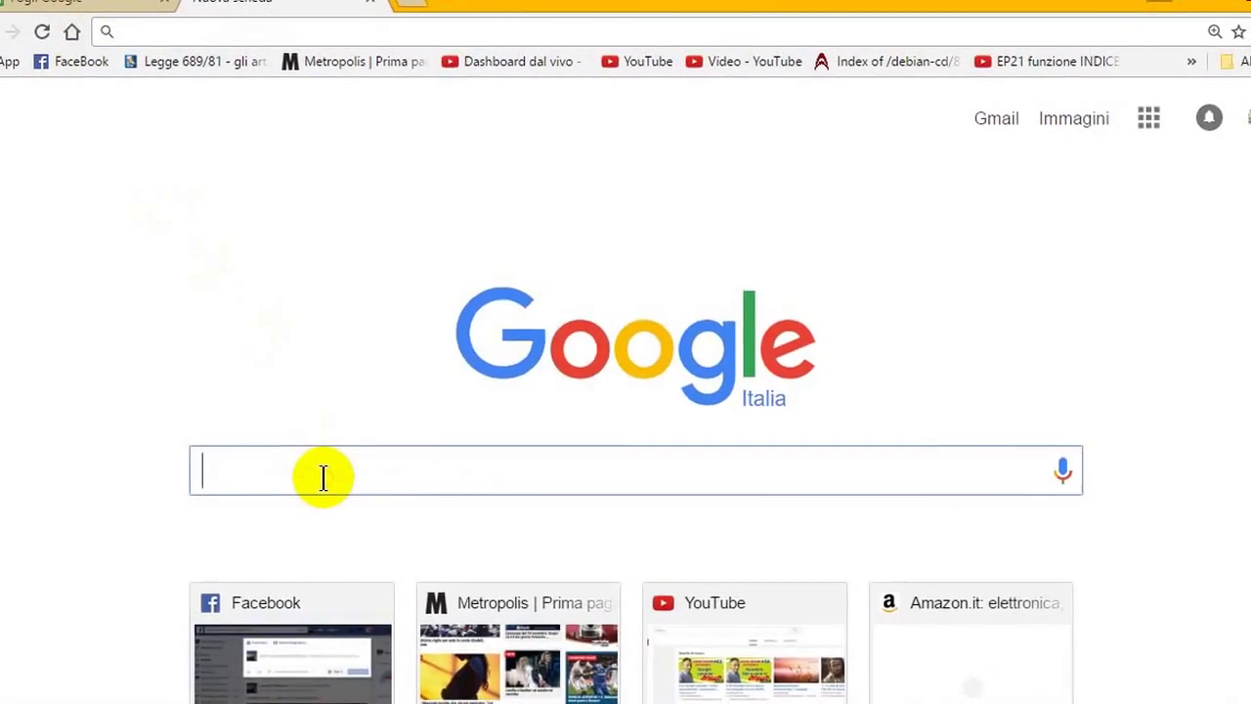
text(FOGLI)
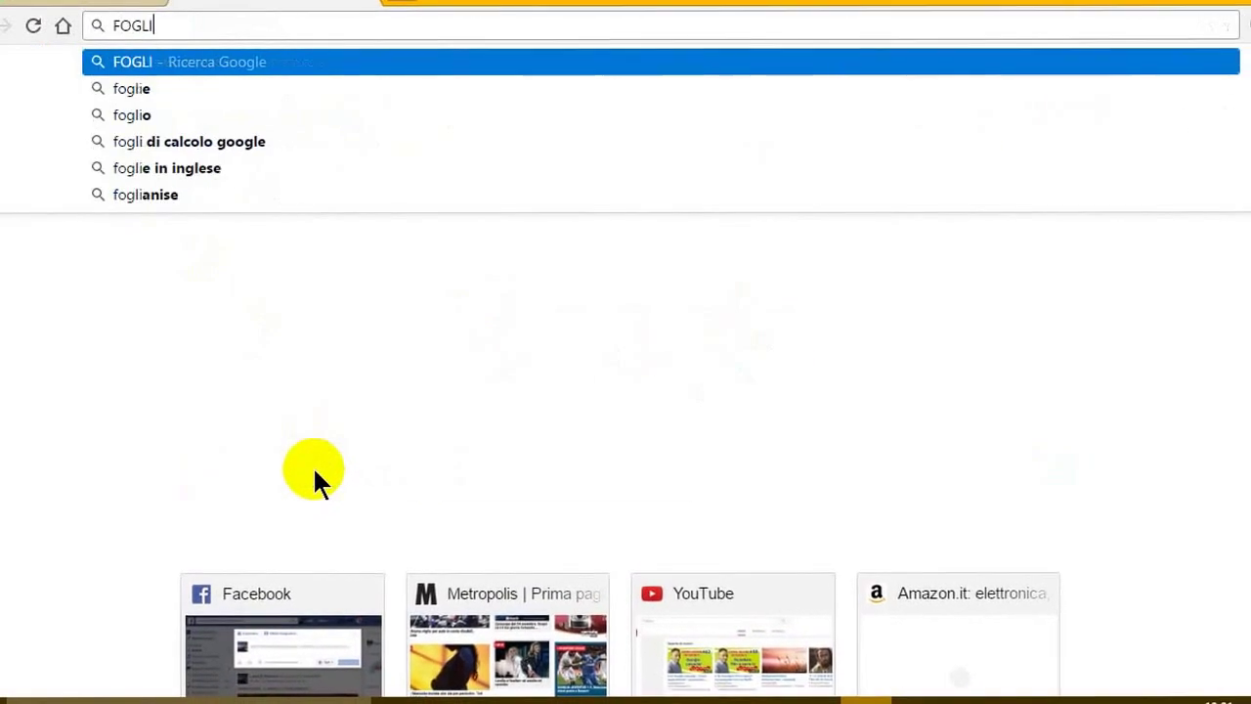
text(O G)
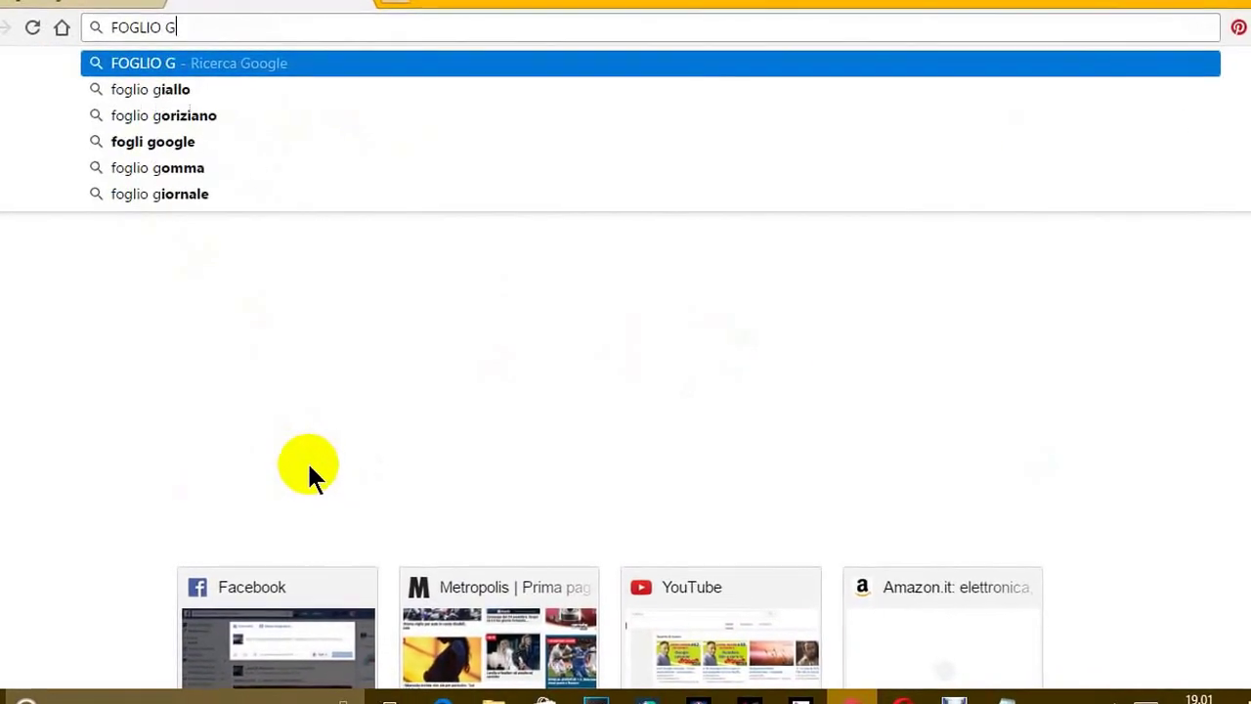
text(OOGLE)
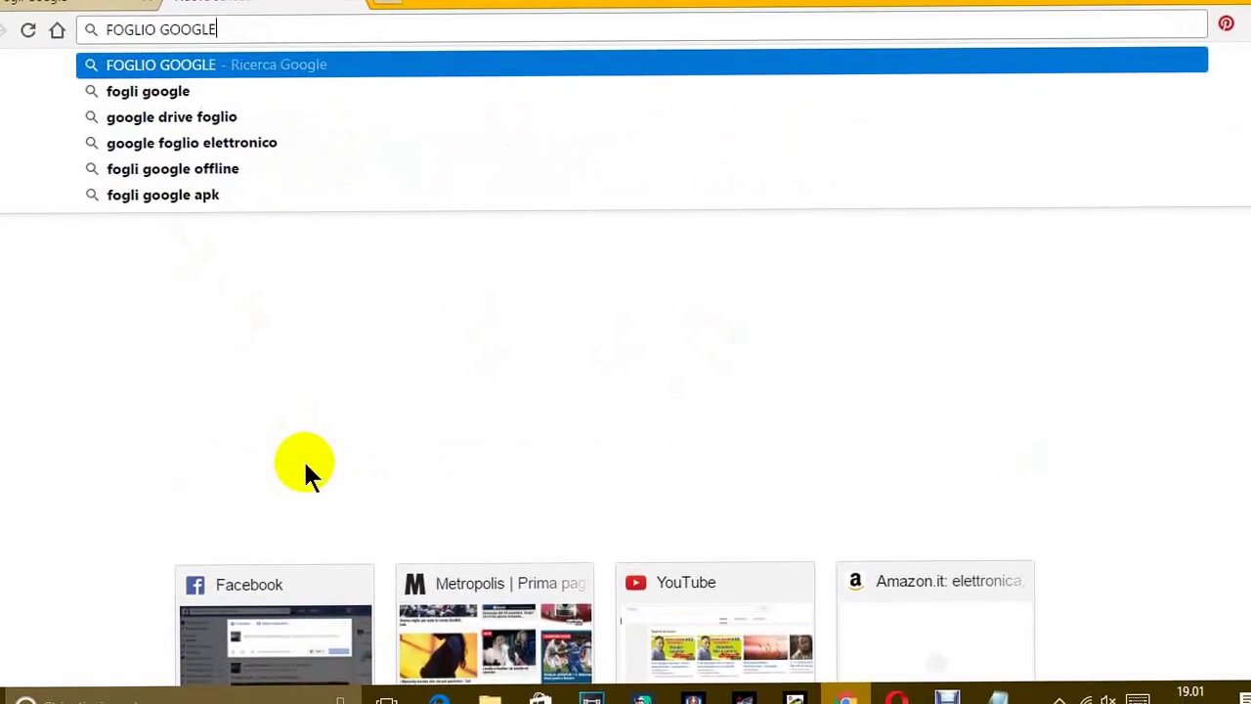
key(Return)
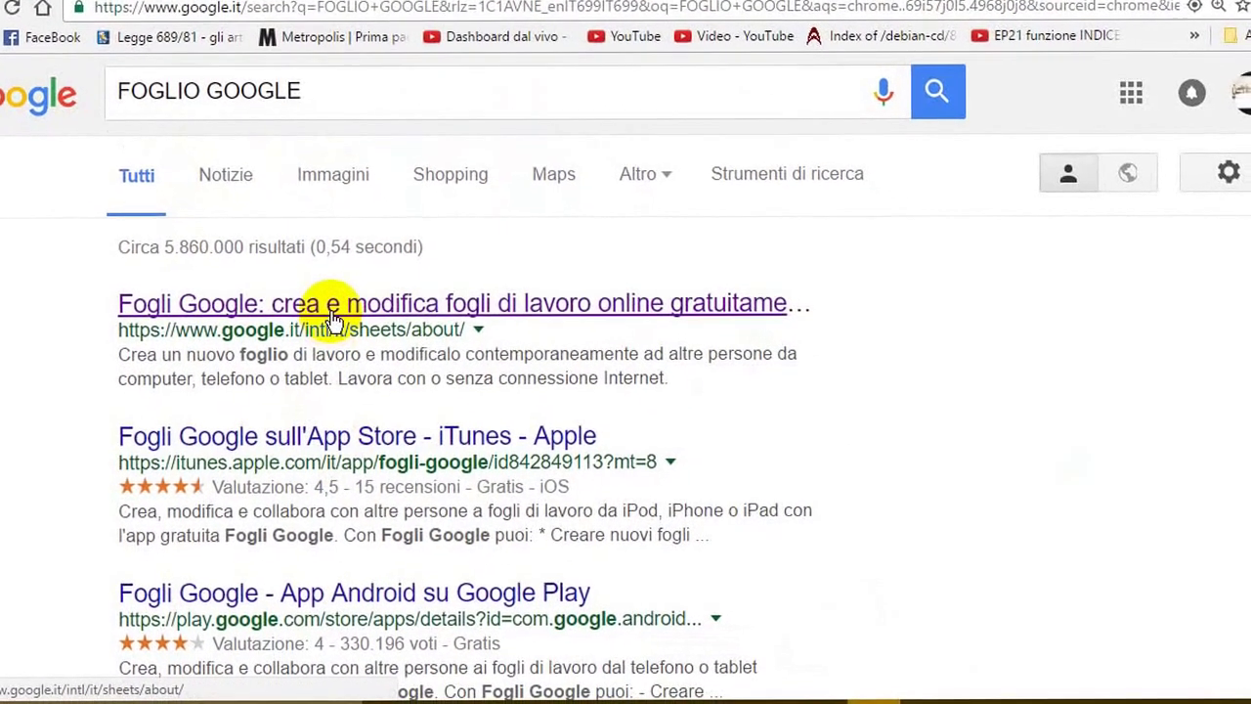
click(326, 303)
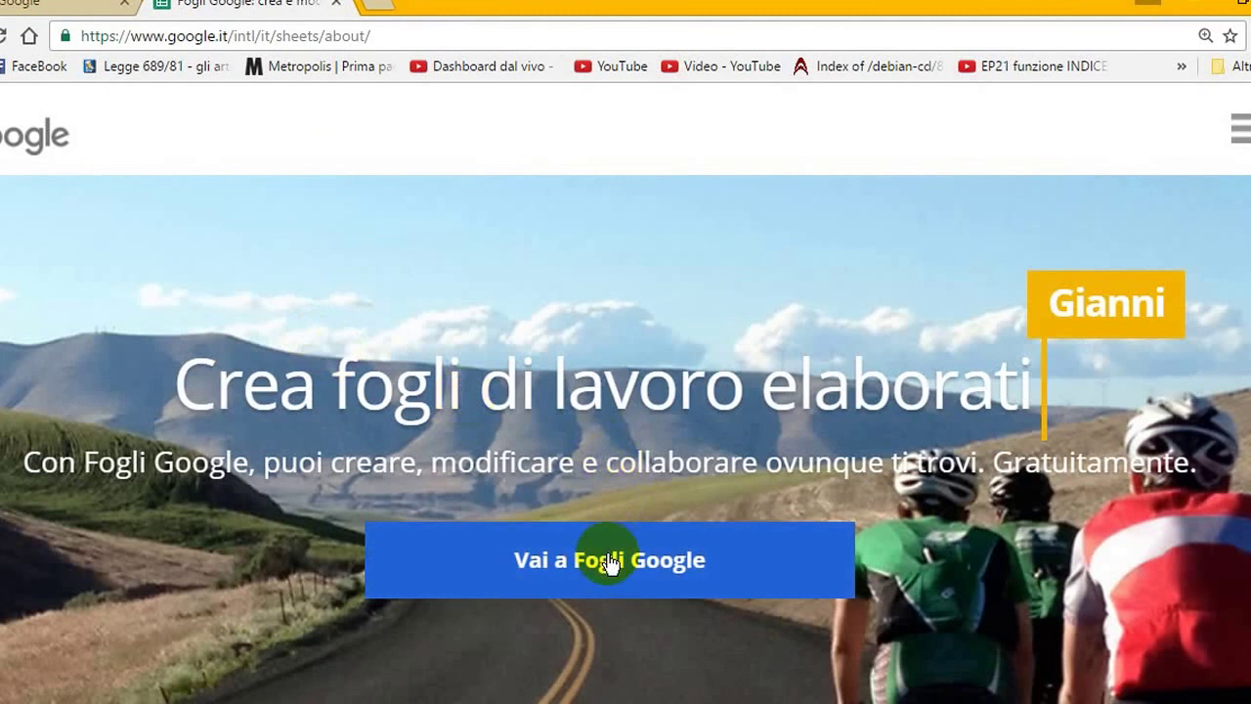
click(608, 575)
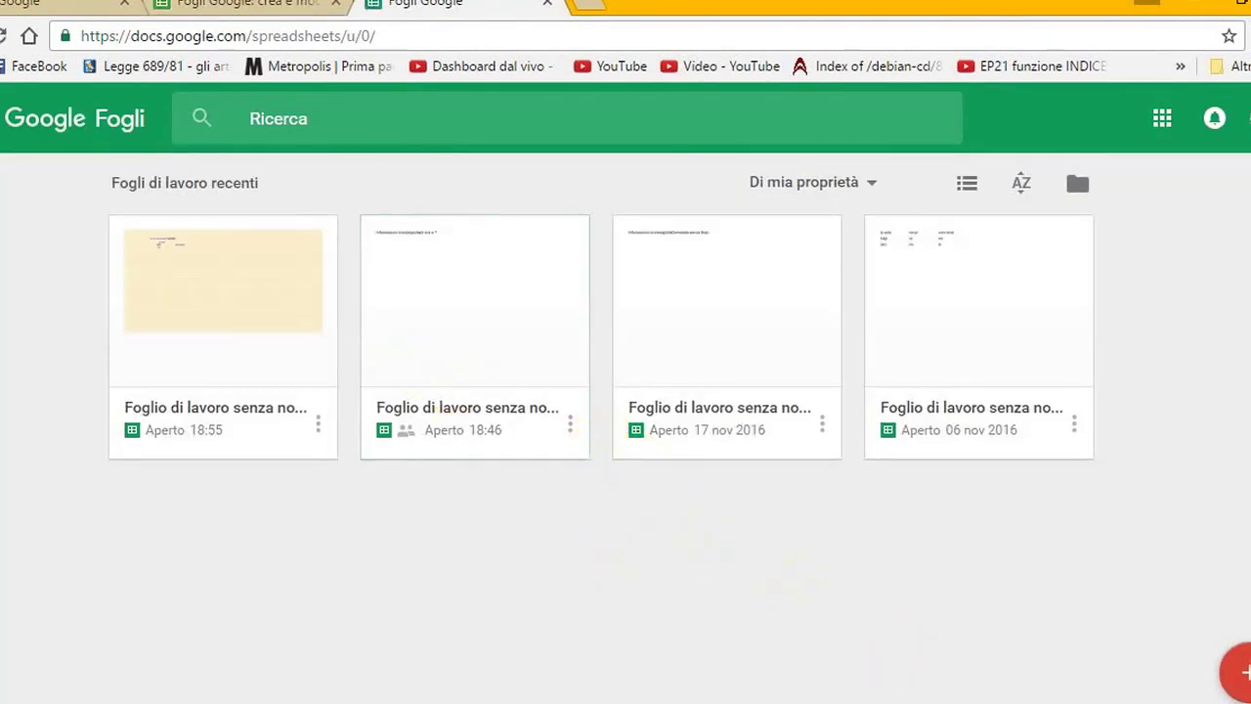
- Write that you reached your account's Sheets because you're signed in to Google on 'MIO COMPUTER.'
key(alt+Tab)
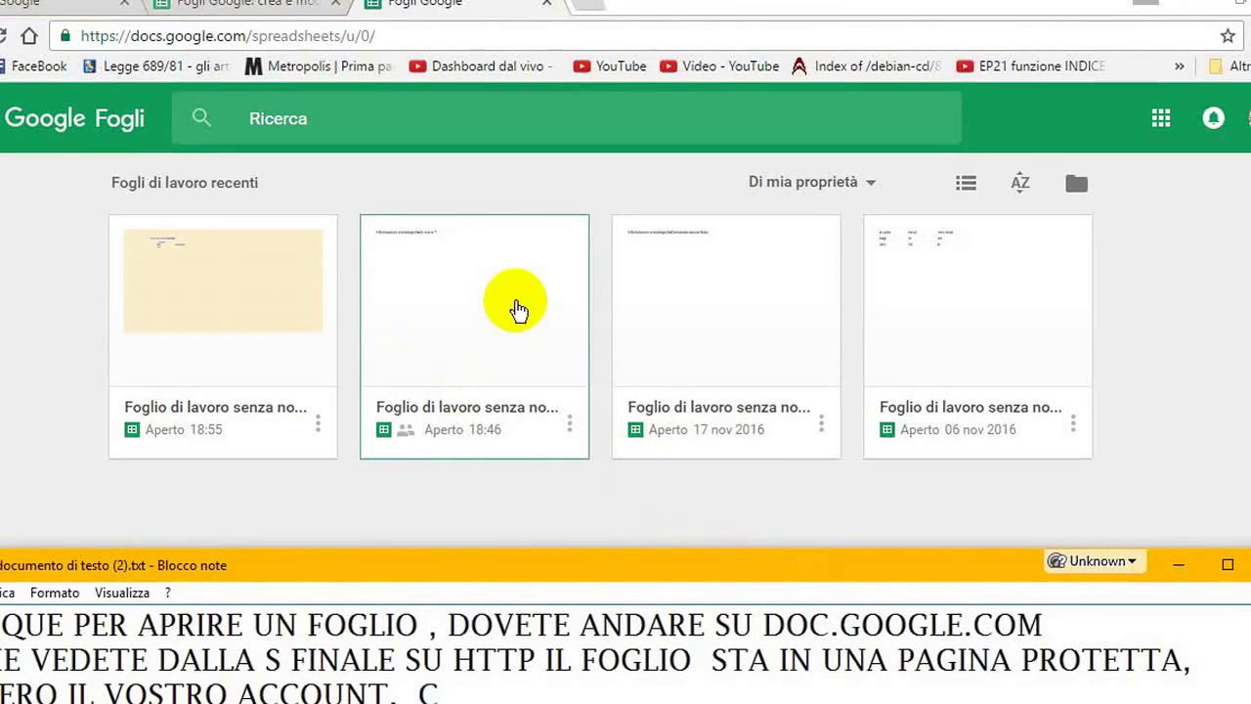
text(OME HAI)
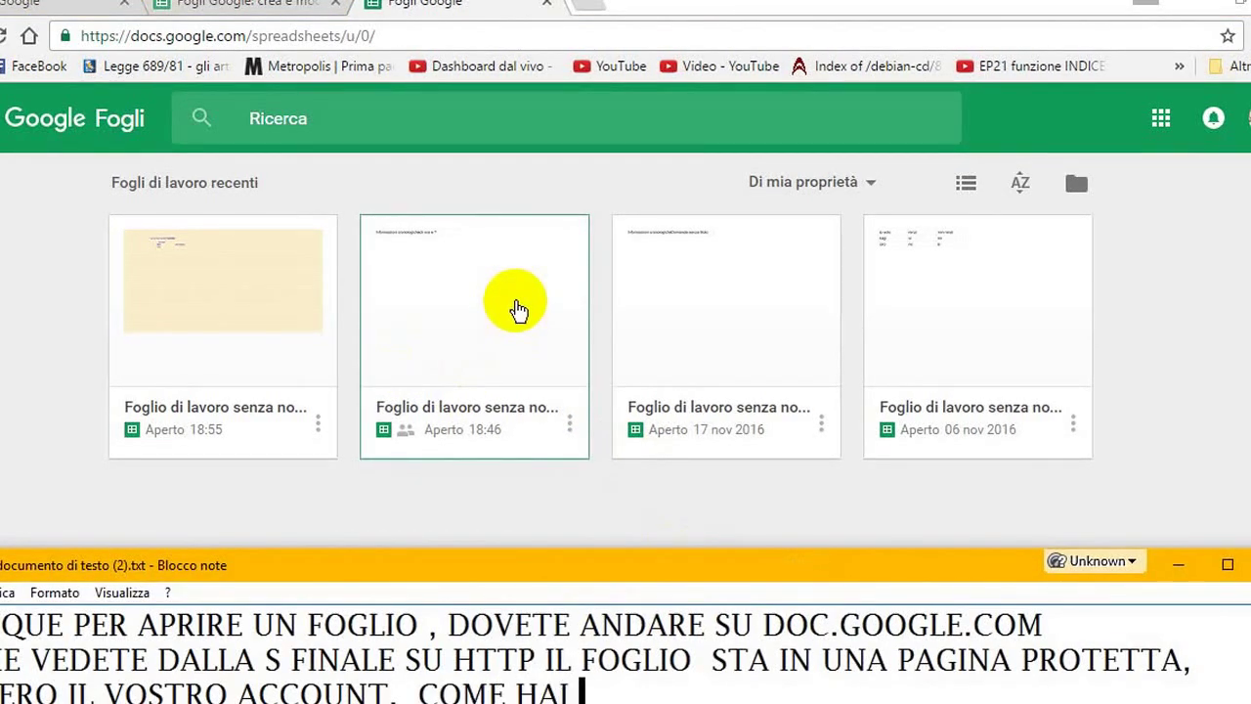
text(VISTO )
text(SONO )
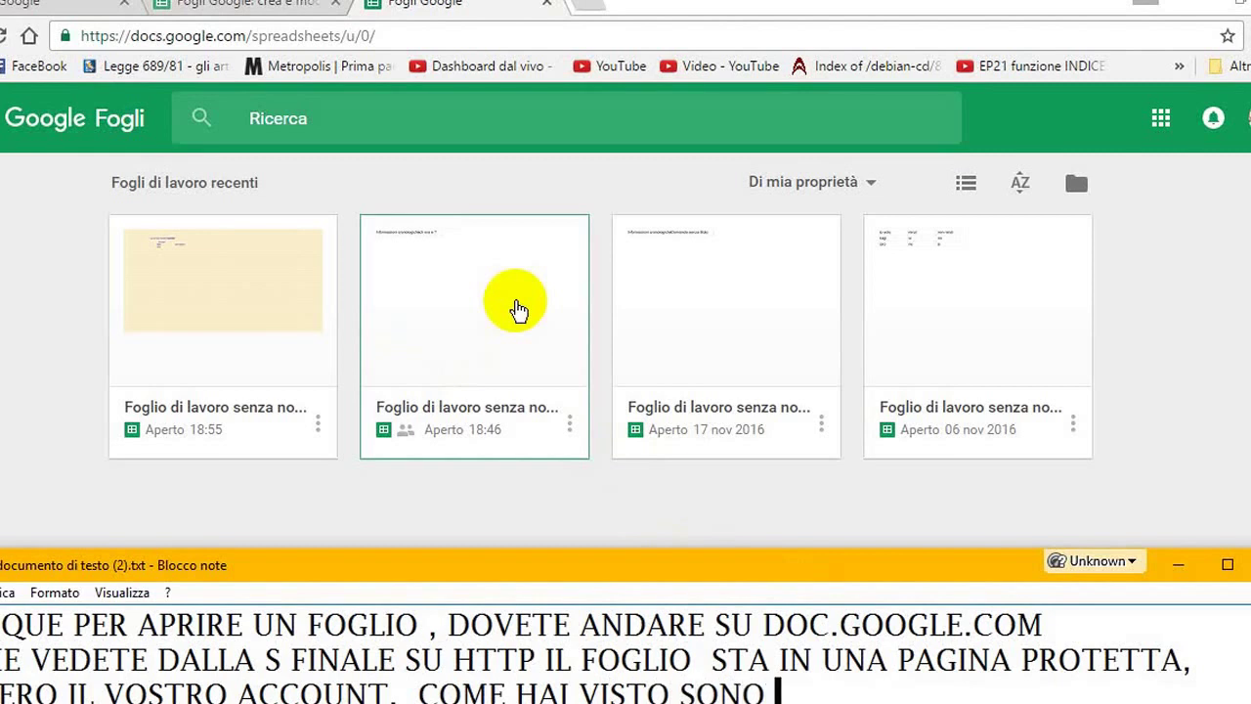
text(ANDATOSU)
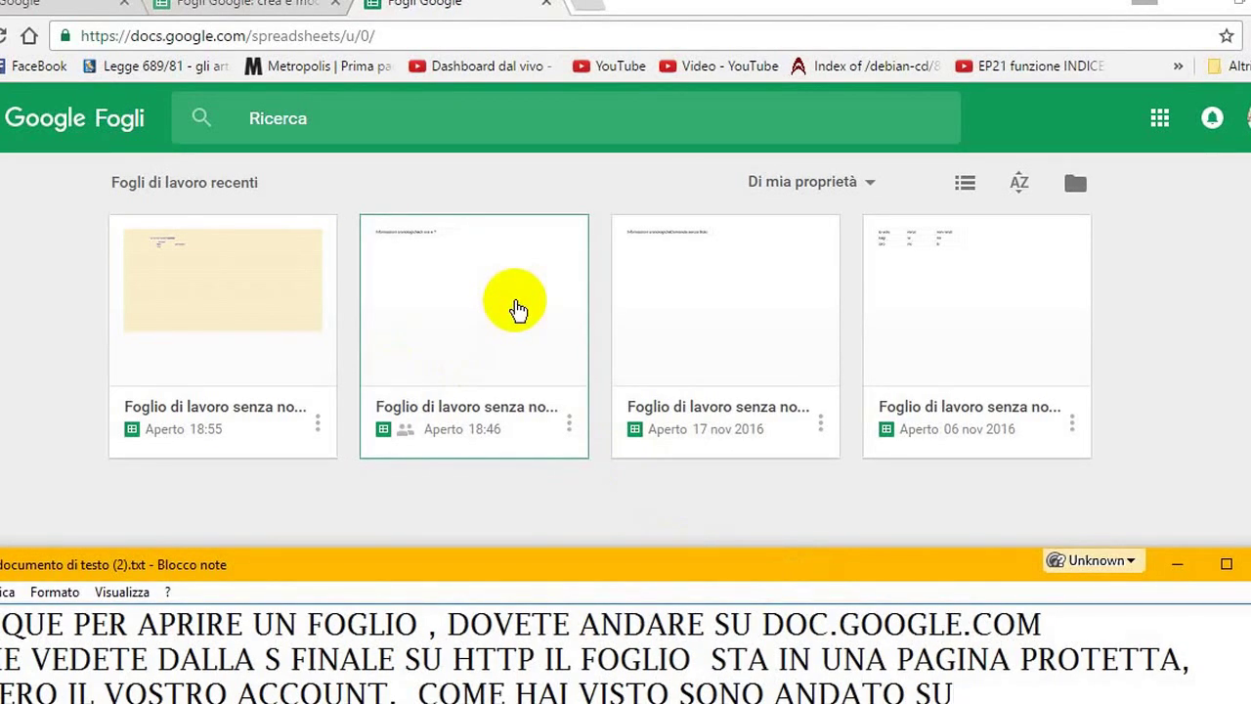
text(I FOGLI )
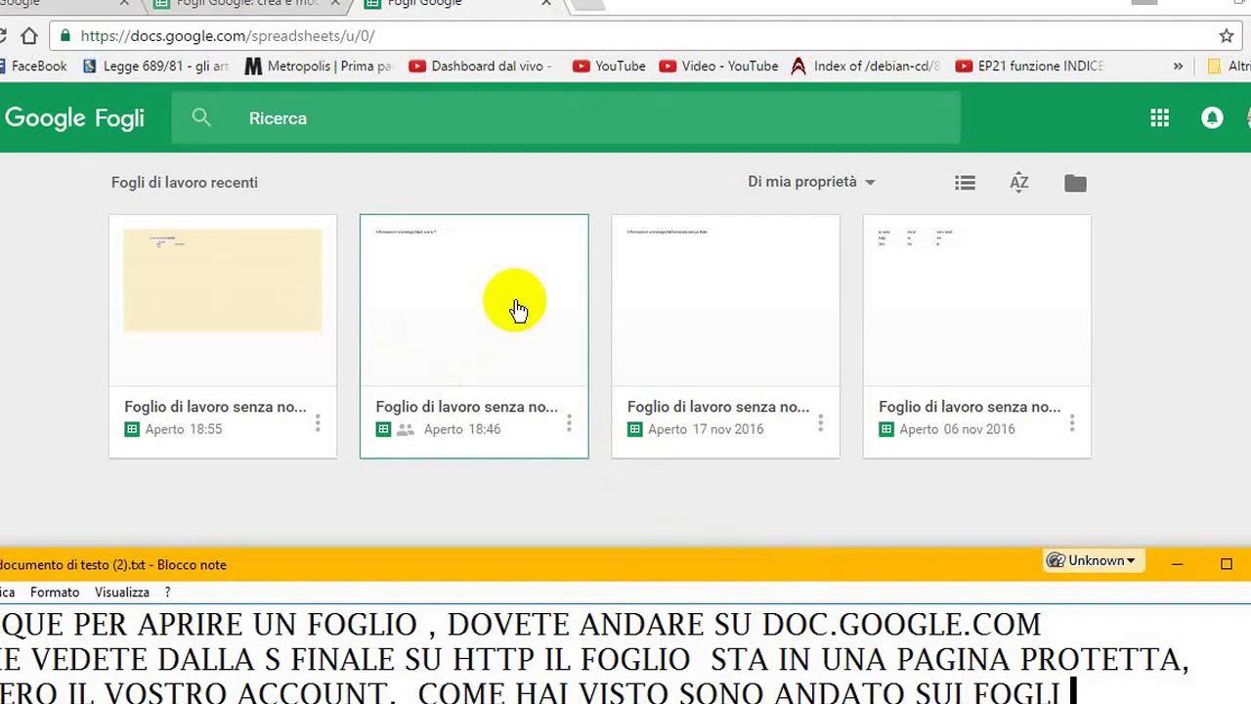
text(DEL)
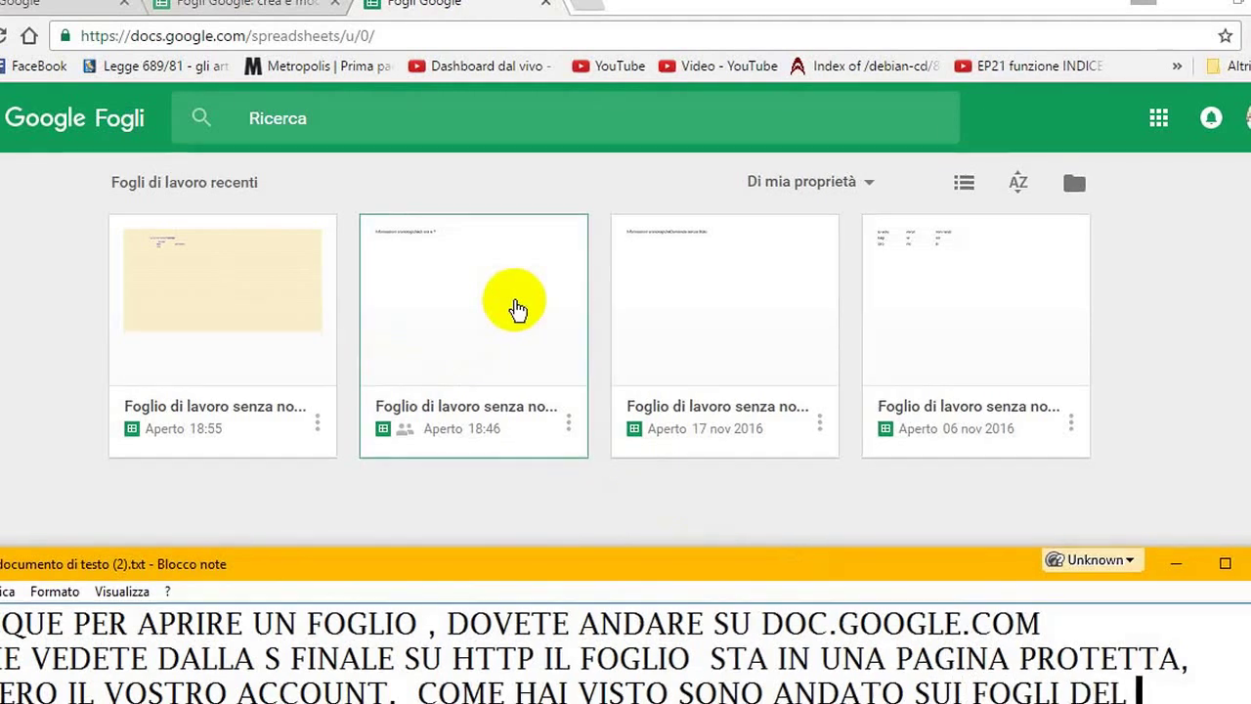
text( MIO CCOUN)
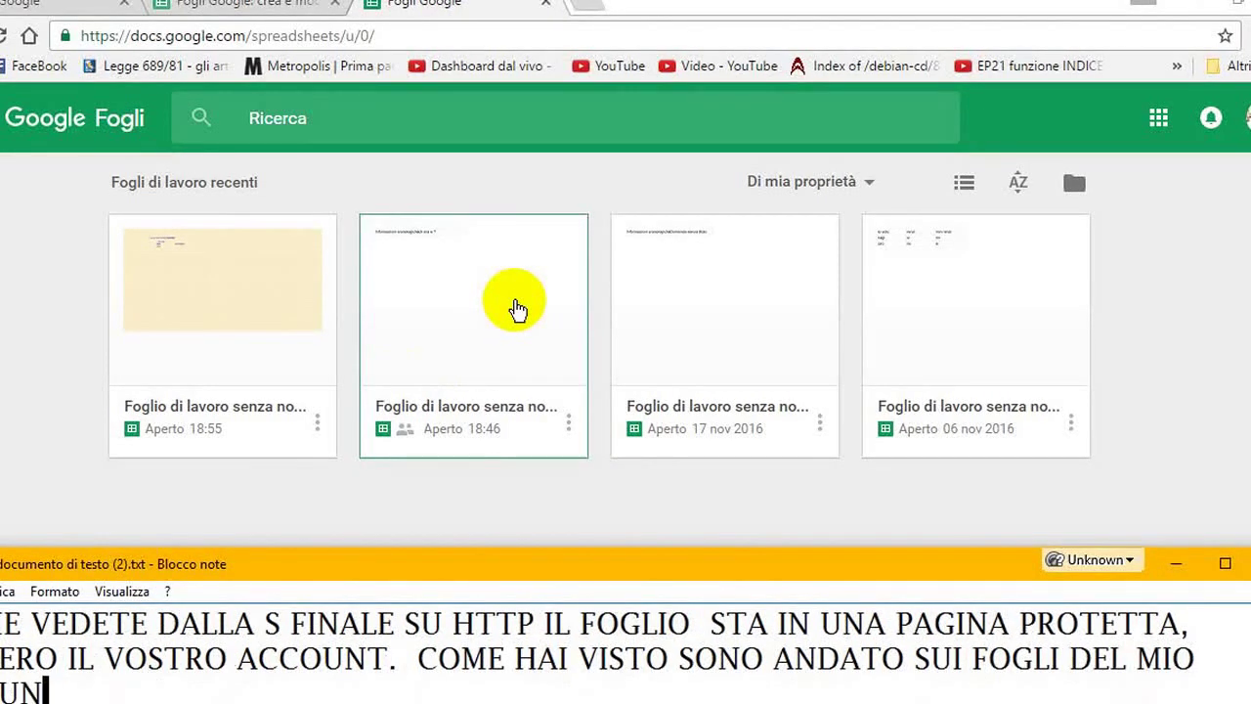
text(ERCHE )
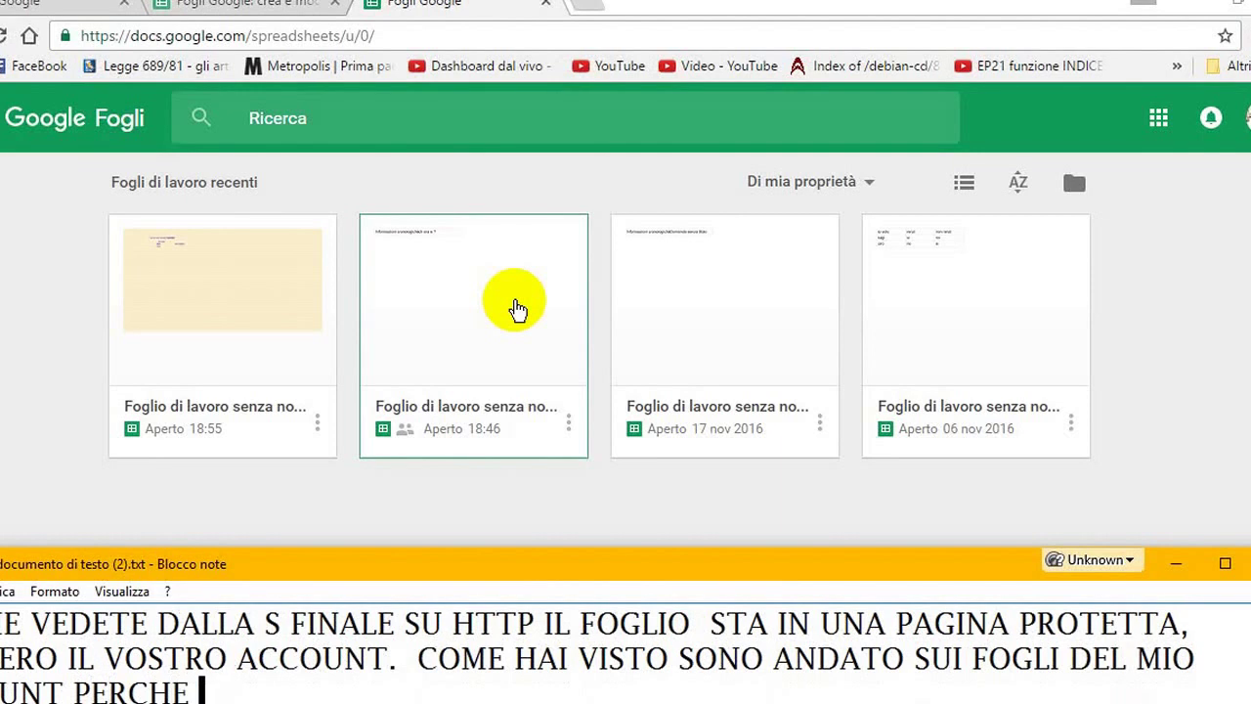
text(SONO GIA )
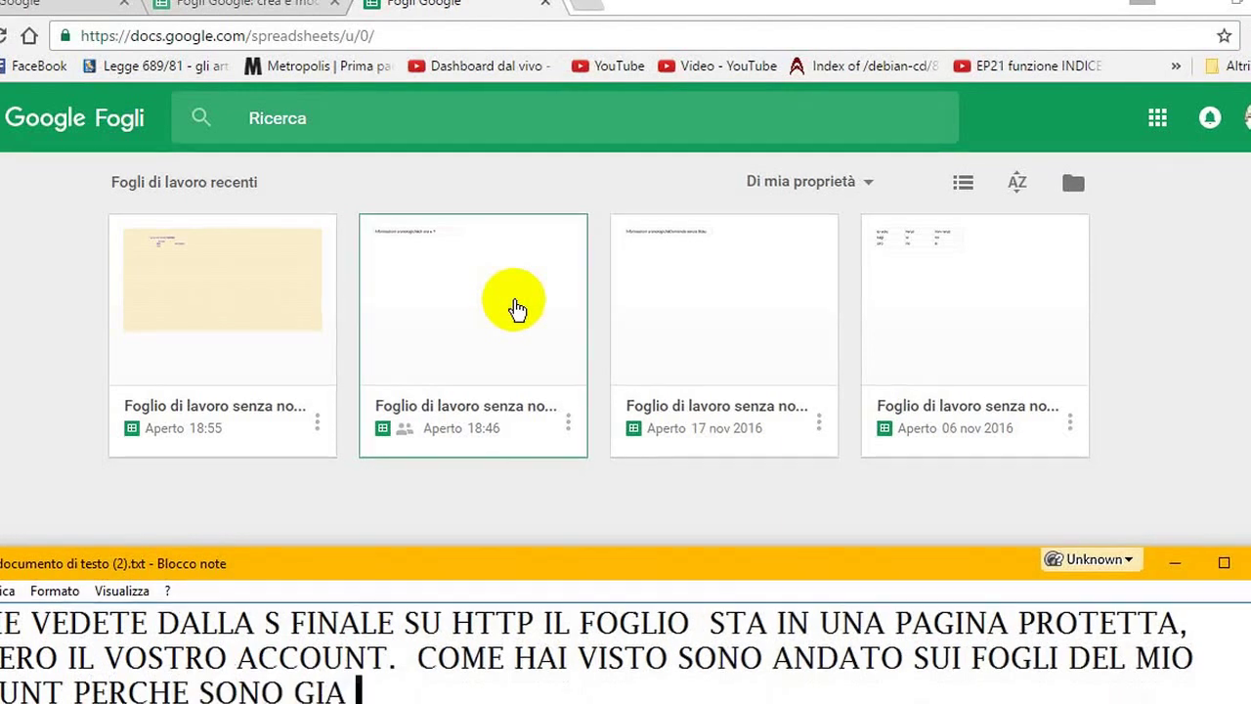
text(ENTRATO SU )
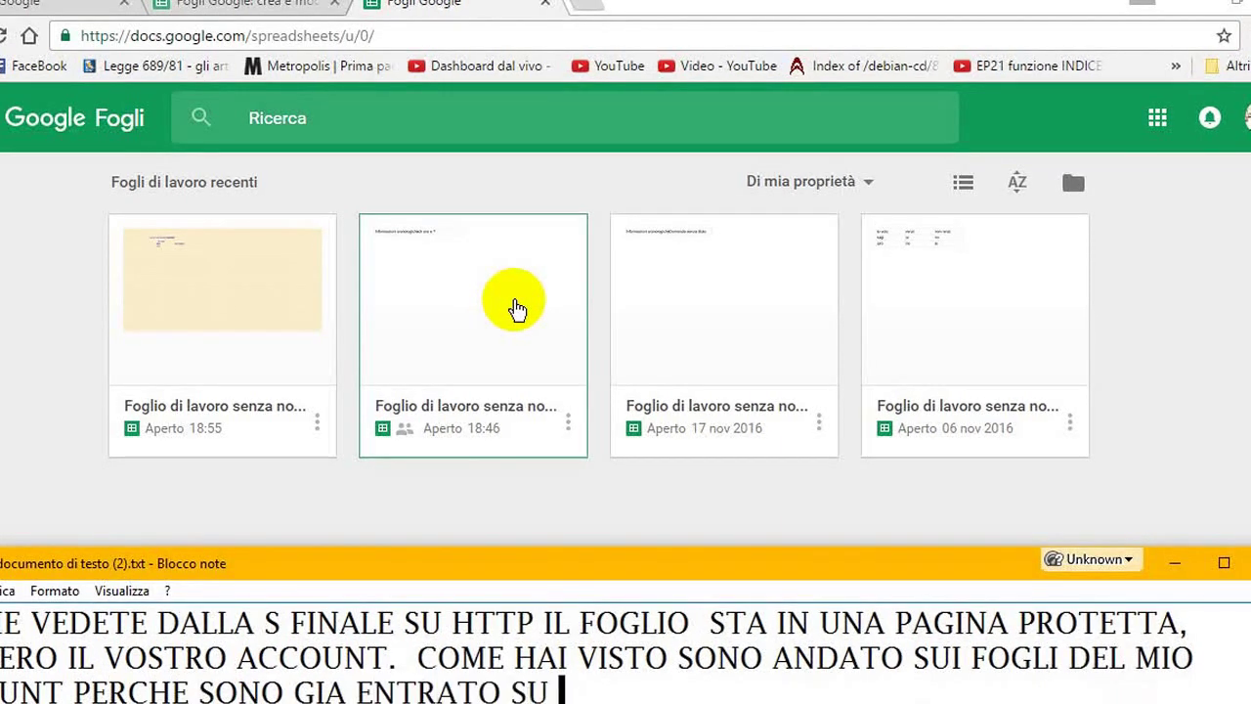
text(GOOGLE)
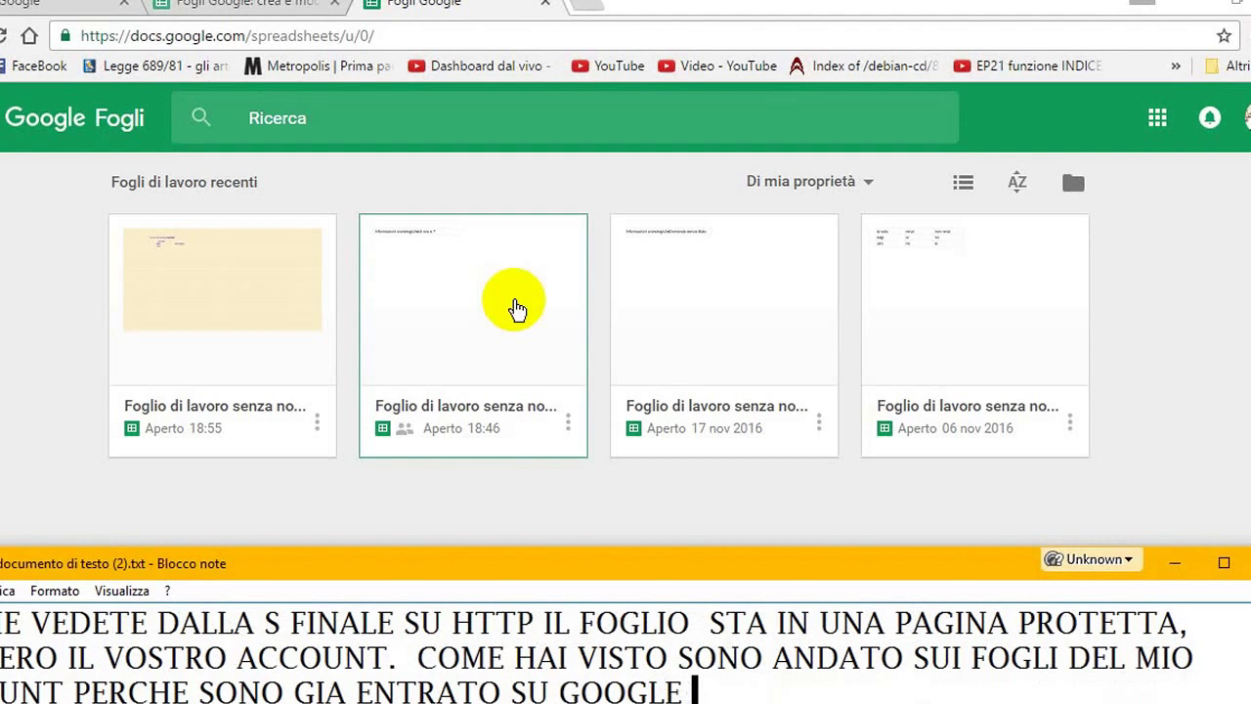
text(CON IL IO COMP)
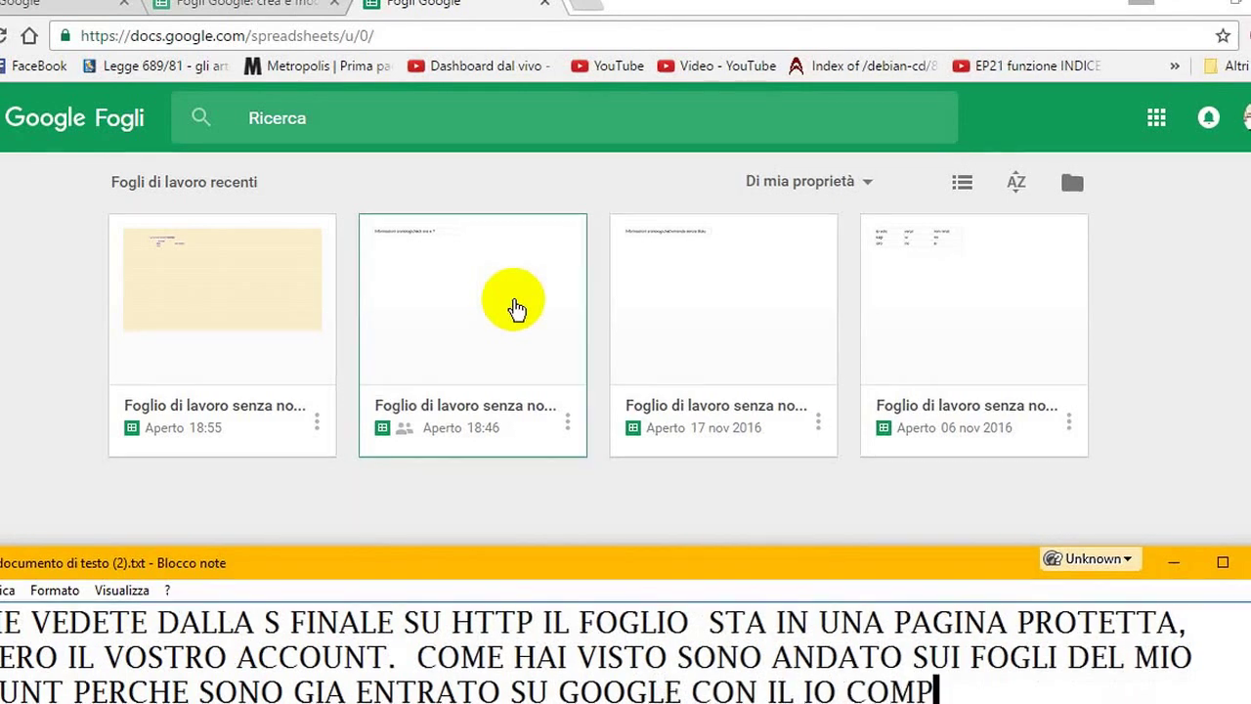
key(BackSpace)
key(BackSpace)
key(BackSpace)
text(M)
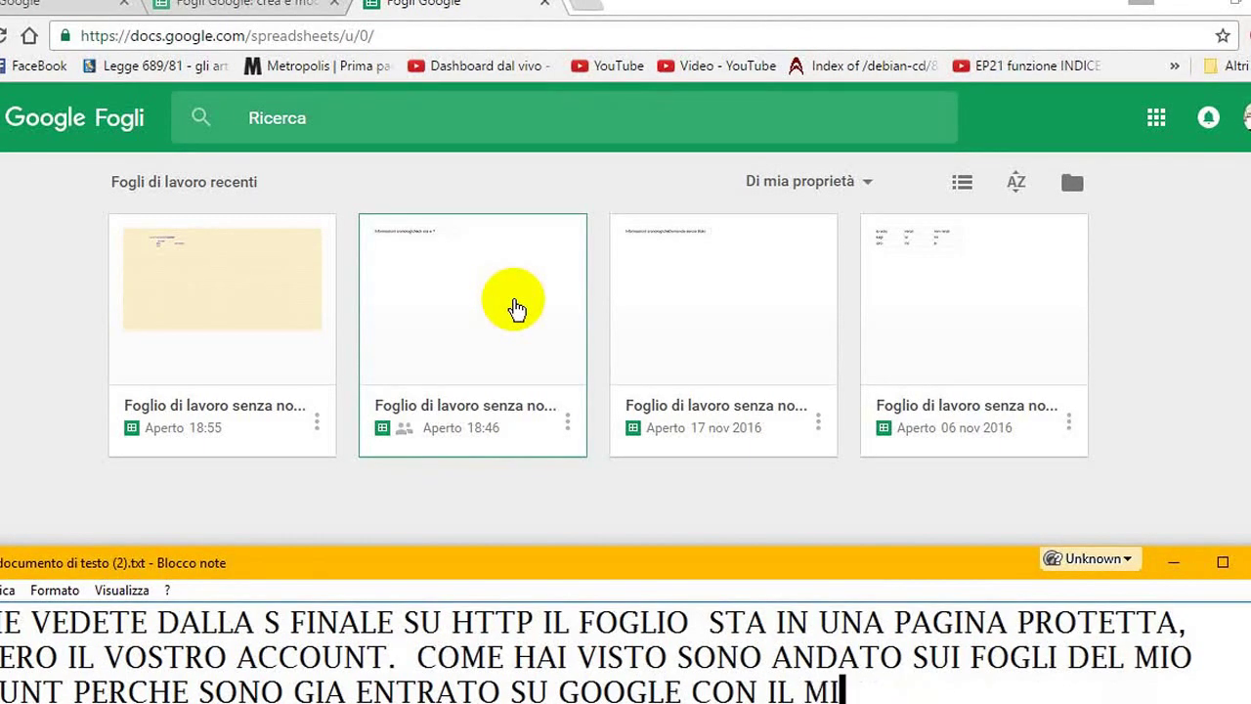
text(IO COMPUTER.)
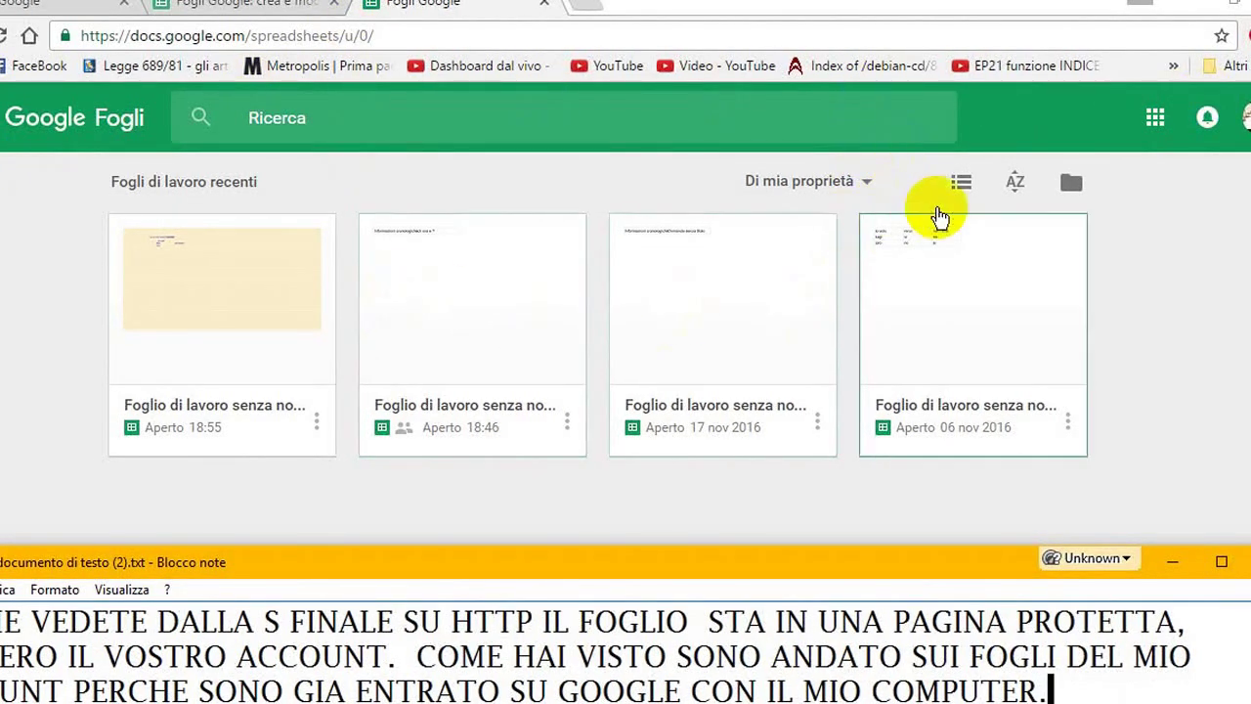
- Add a caption line saying the + button creates 'UN NUOVO FOGLIO DI LAVORO'
click(1165, 560)
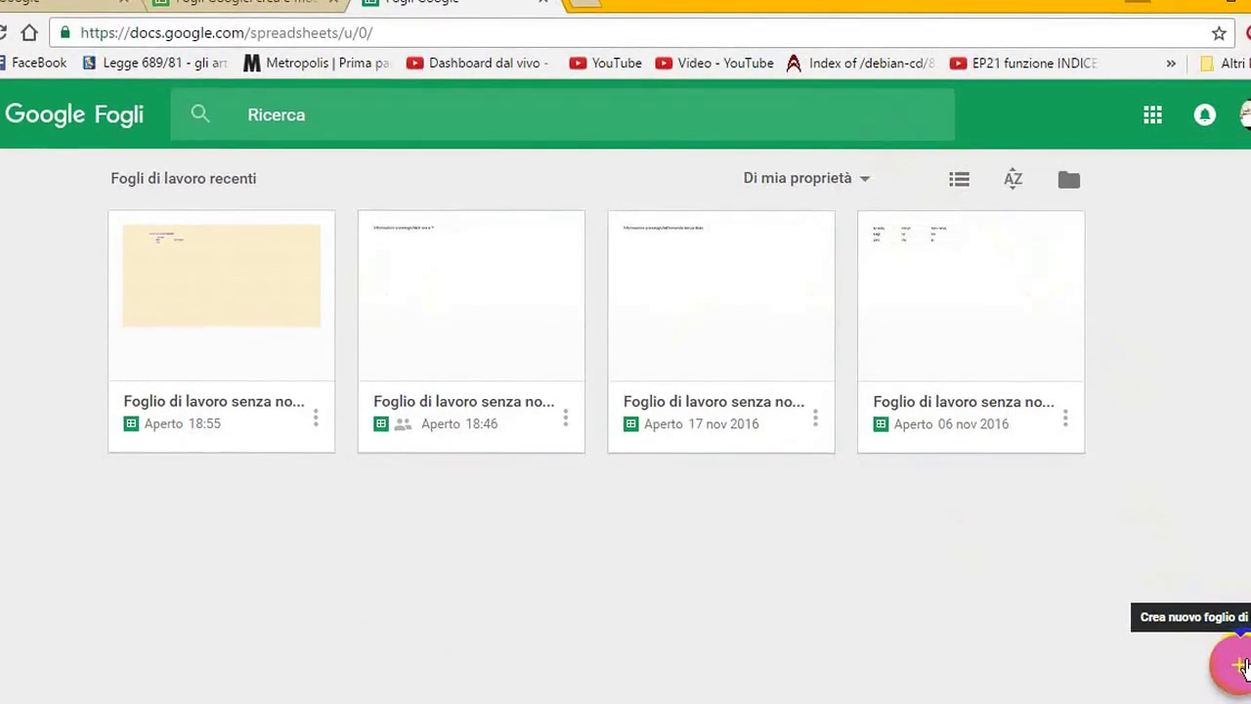
key(alt+Tab)
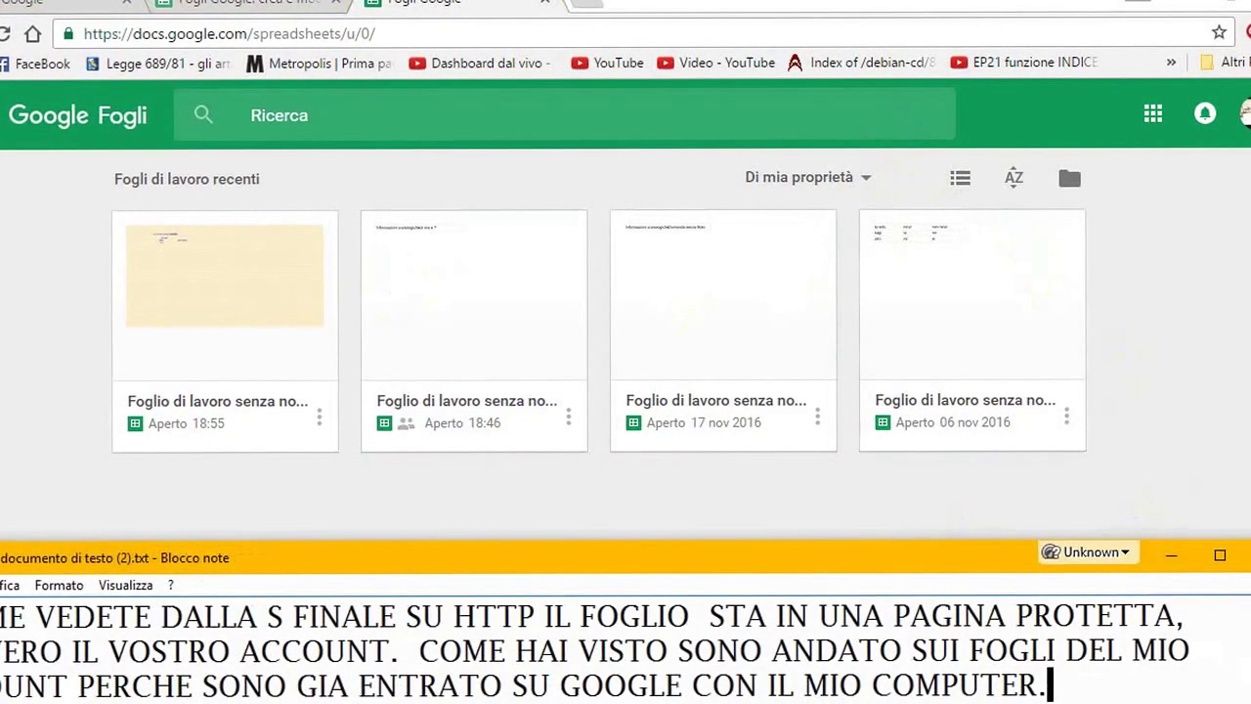
key(Return)
key(Return)
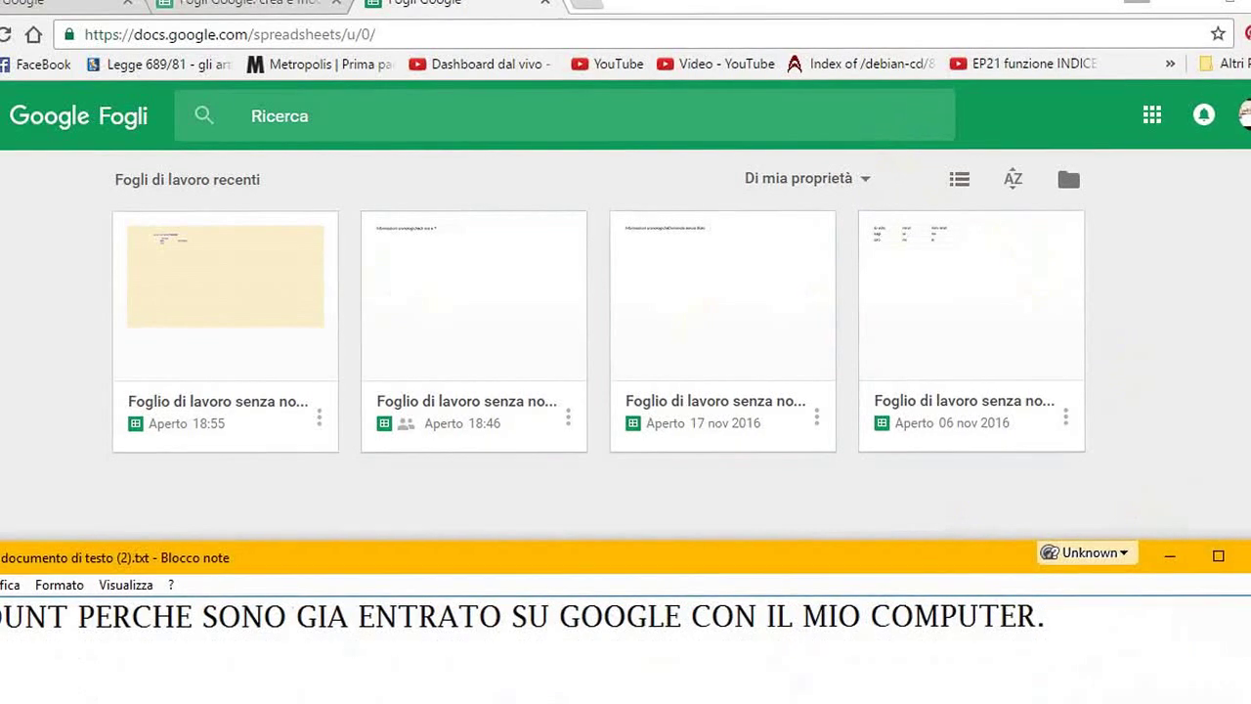
text(CC)
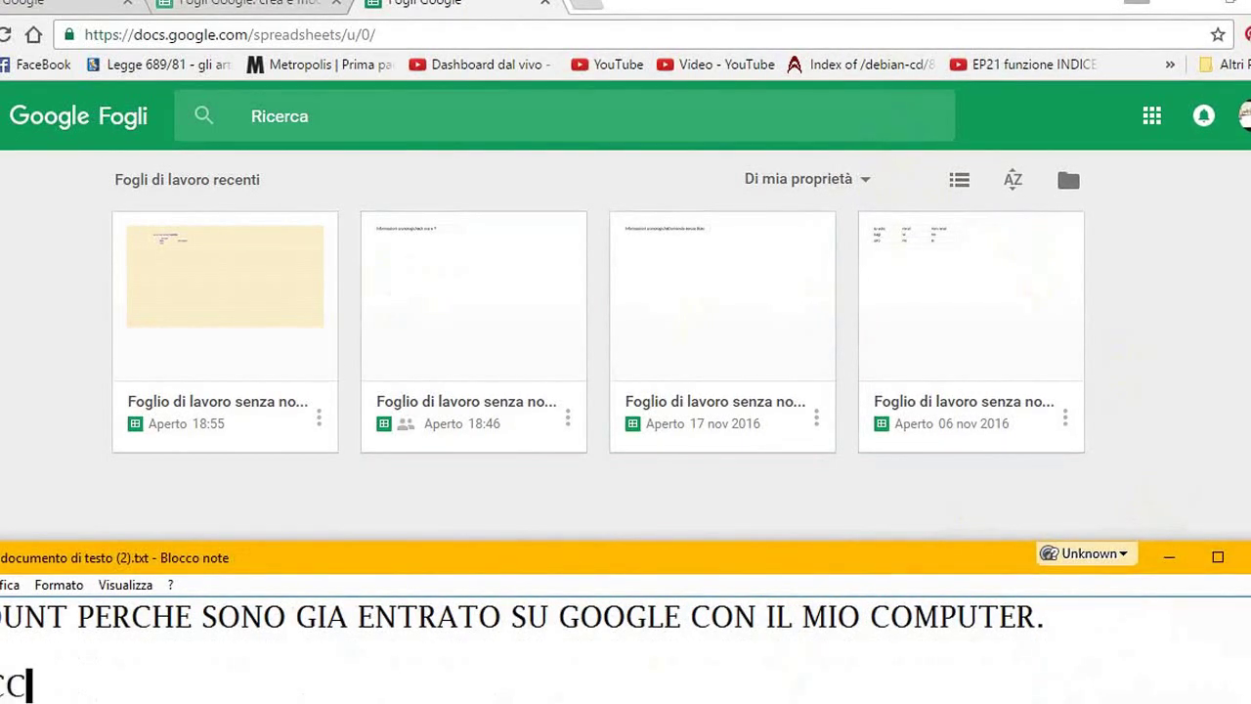
text(A)
text(DO )
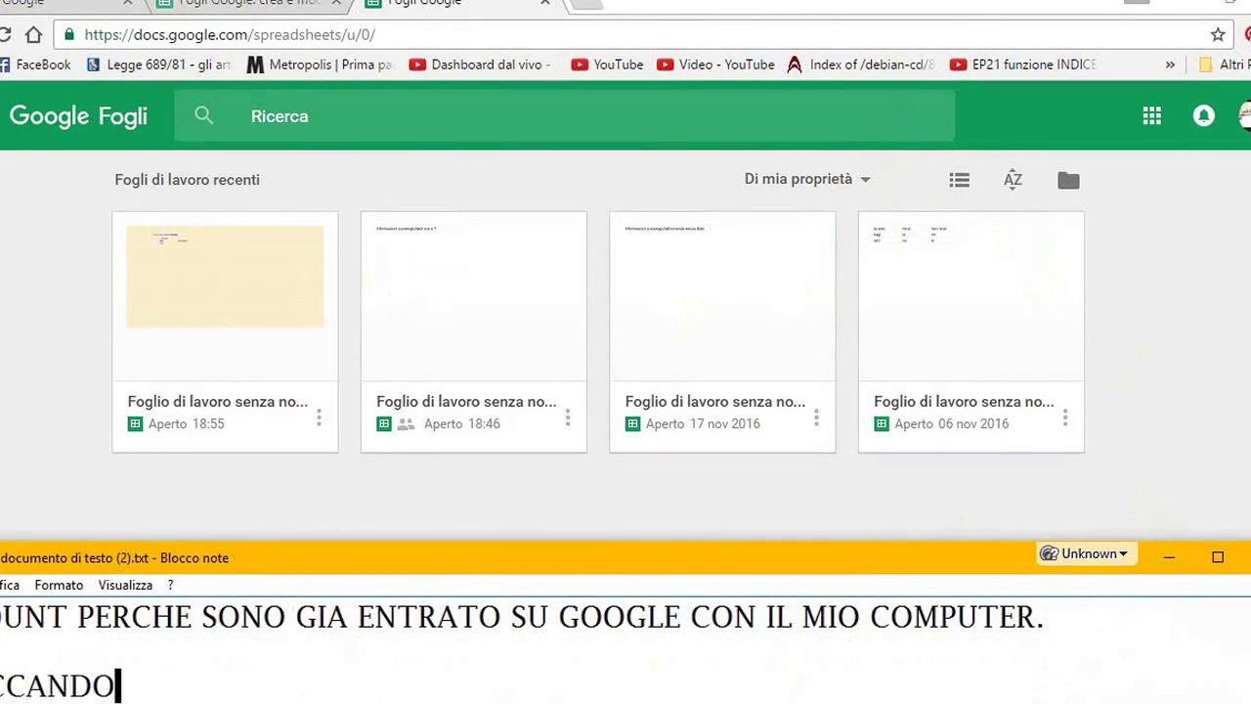
text(U')
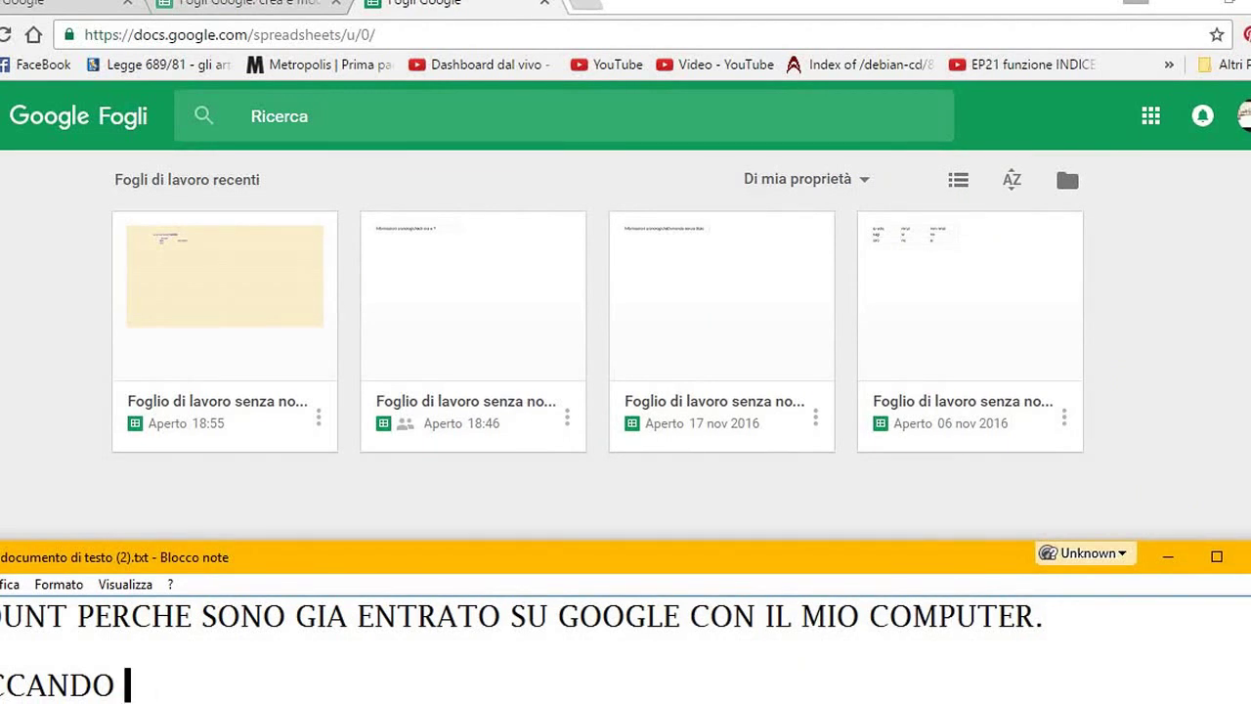
text(SUL)
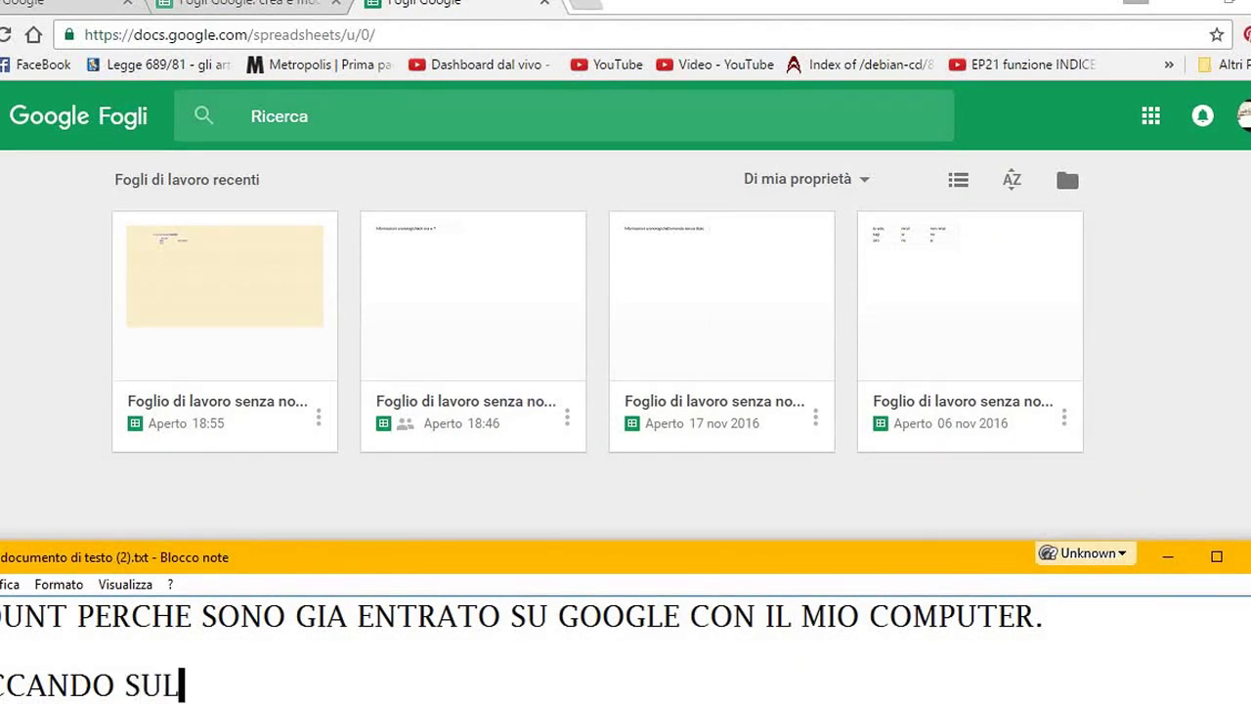
text( PU)
text(SA)
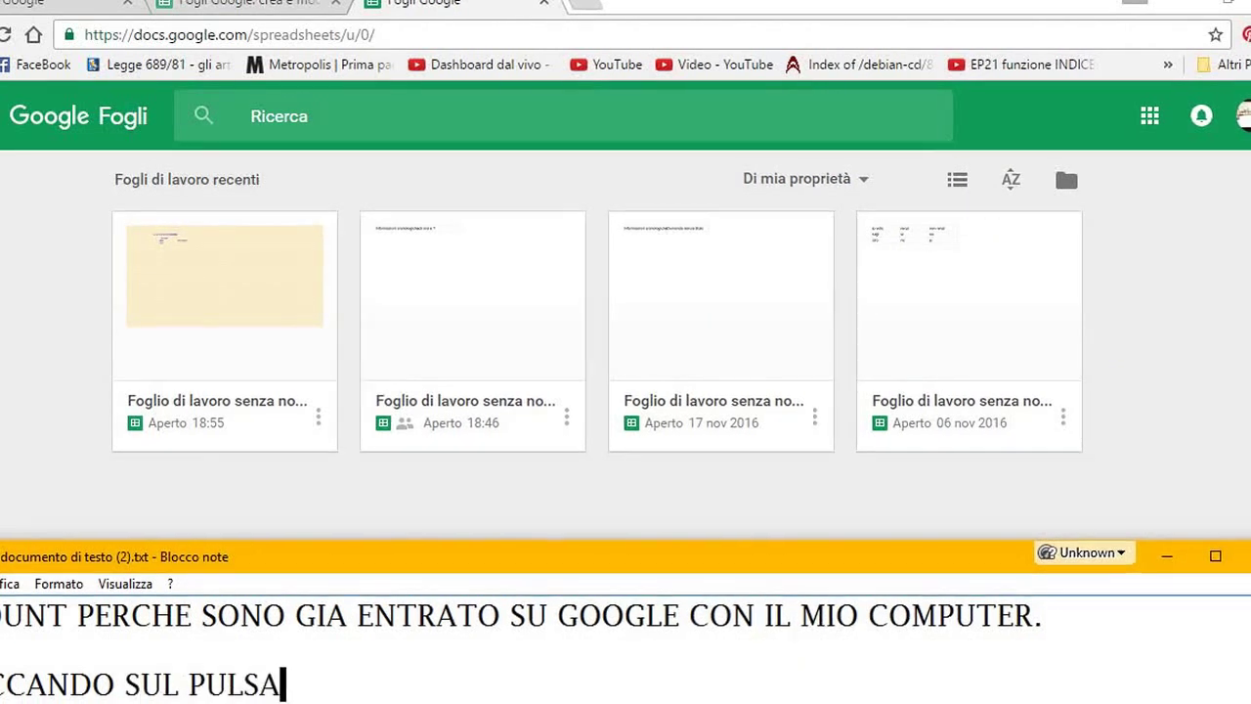
text(NT)
text( + ESC)
text(E UN NU)
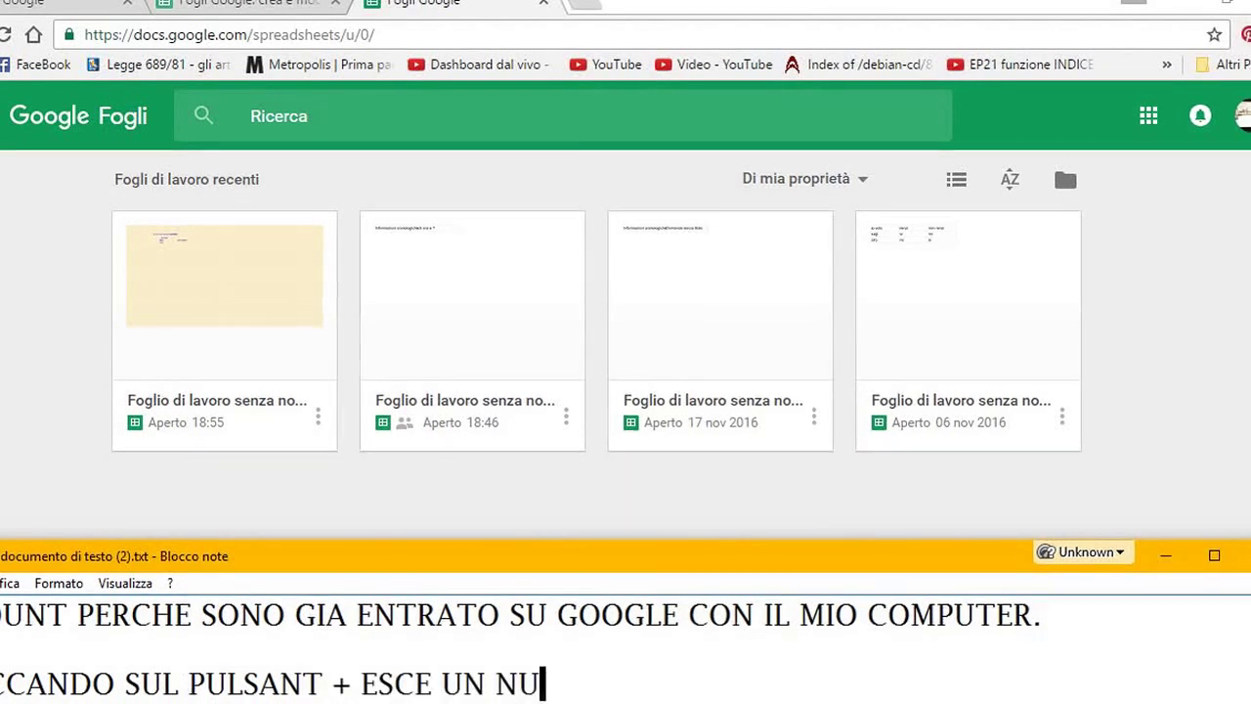
text(OVO)
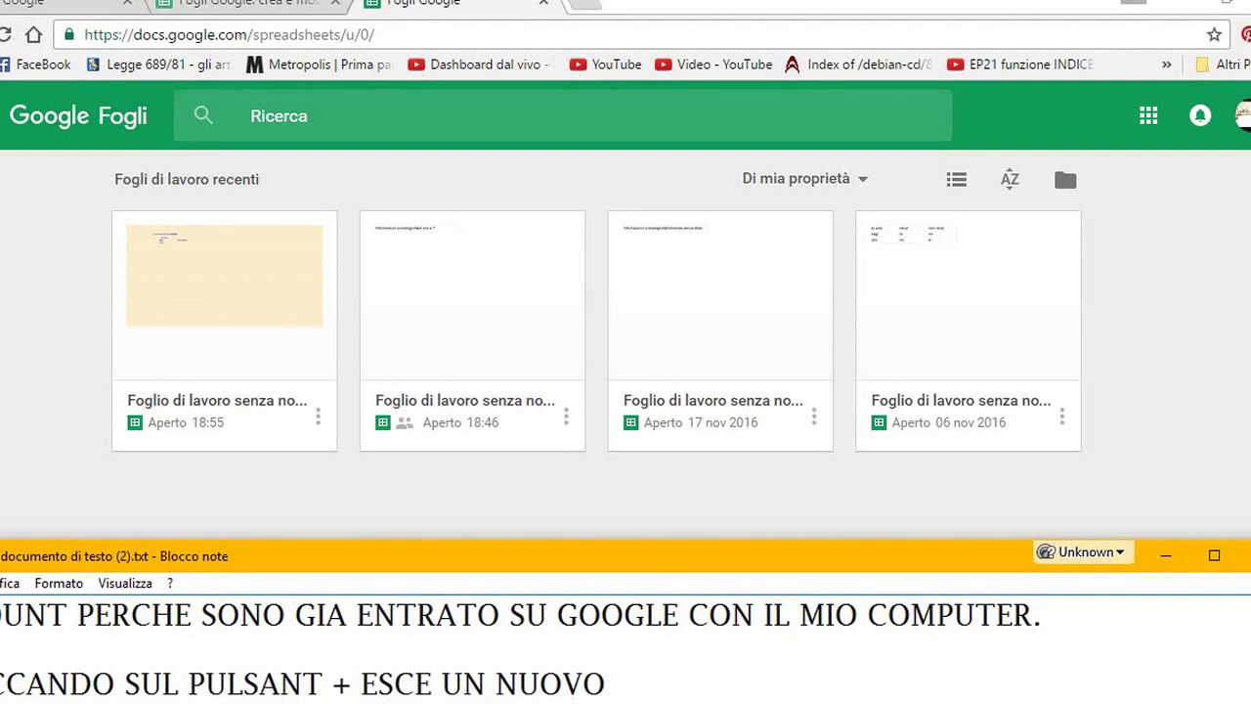
key(BackSpace)
key(BackSpace)
key(BackSpace)
key(BackSpace)
key(BackSpace)
key(BackSpace)
key(BackSpace)
key(BackSpace)
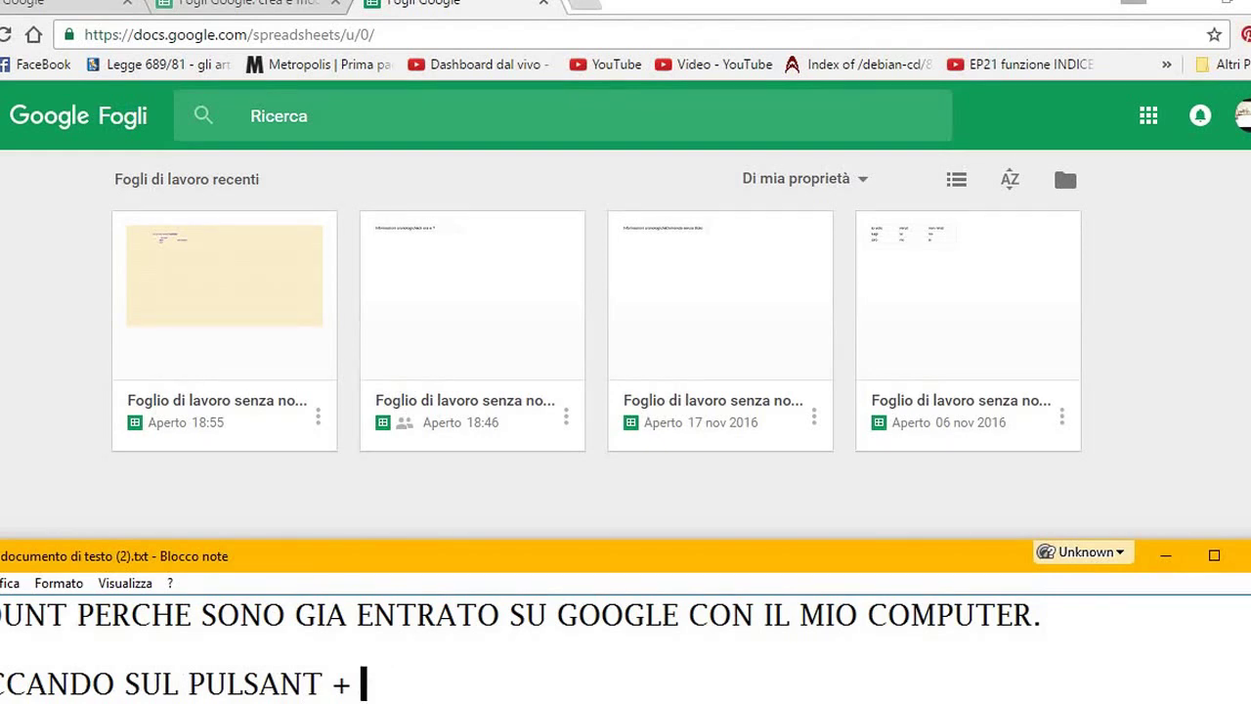
text(SI CREA UN)
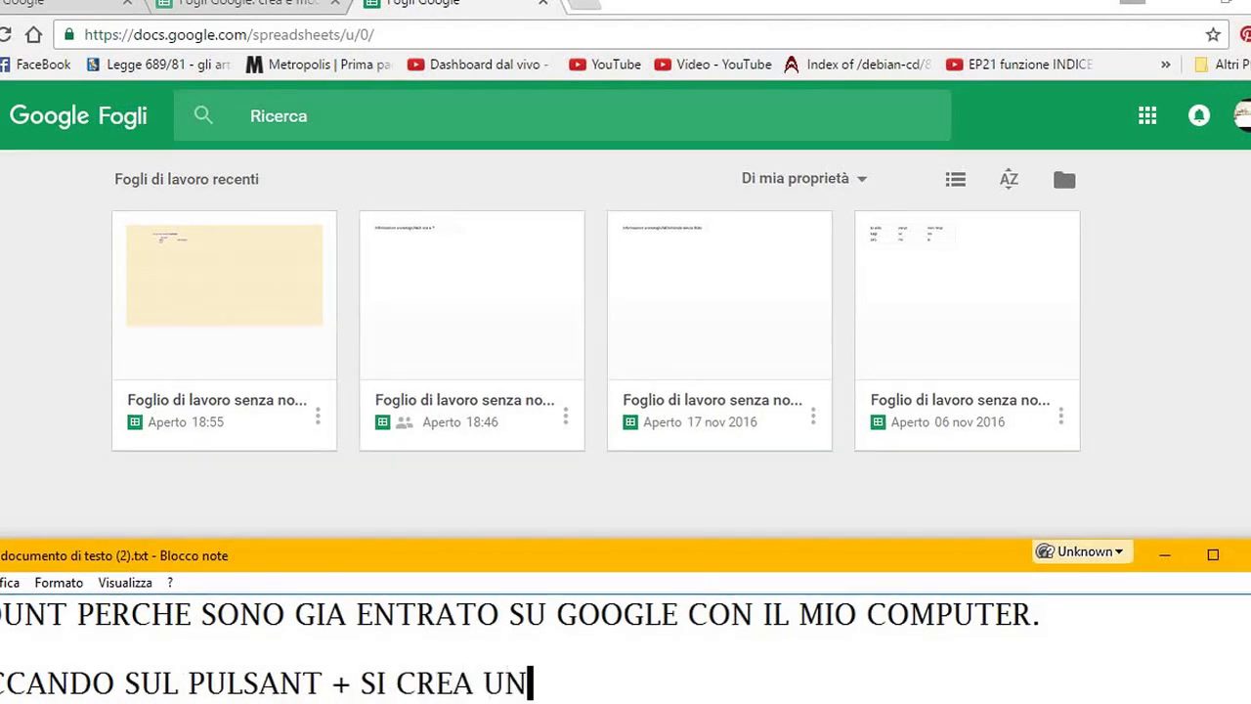
text( NUOVO FO)
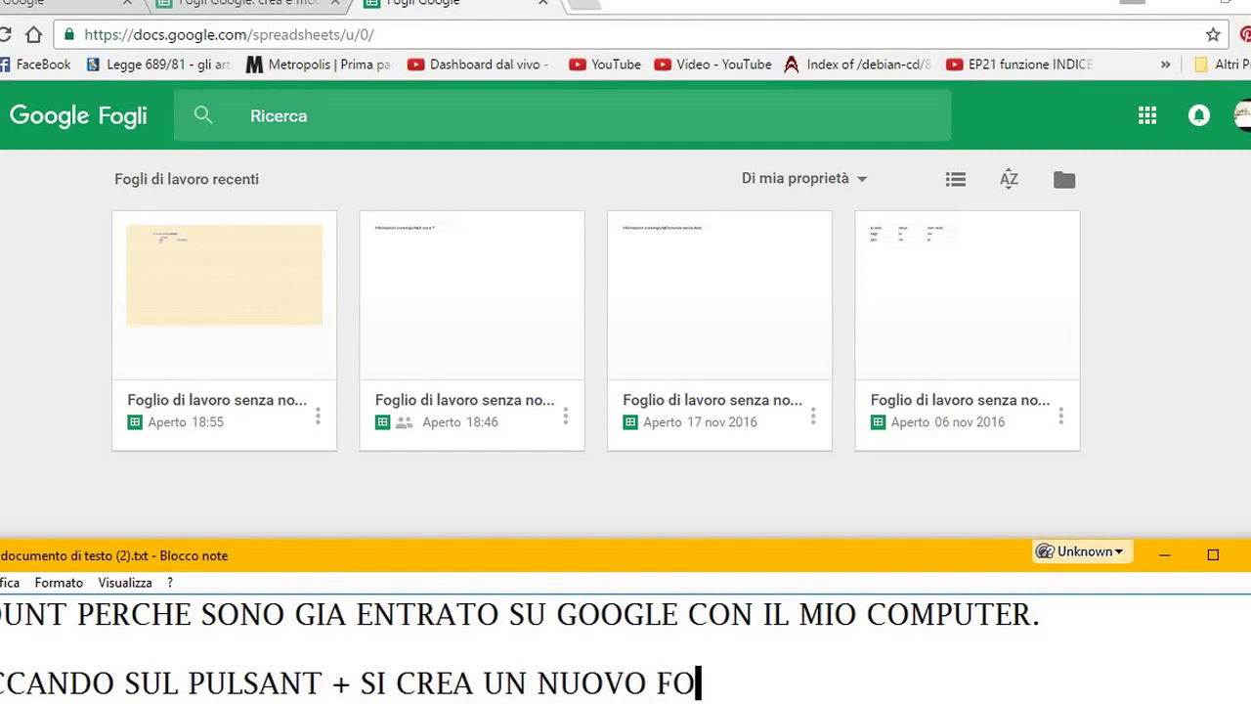
text(GLIO DI L)
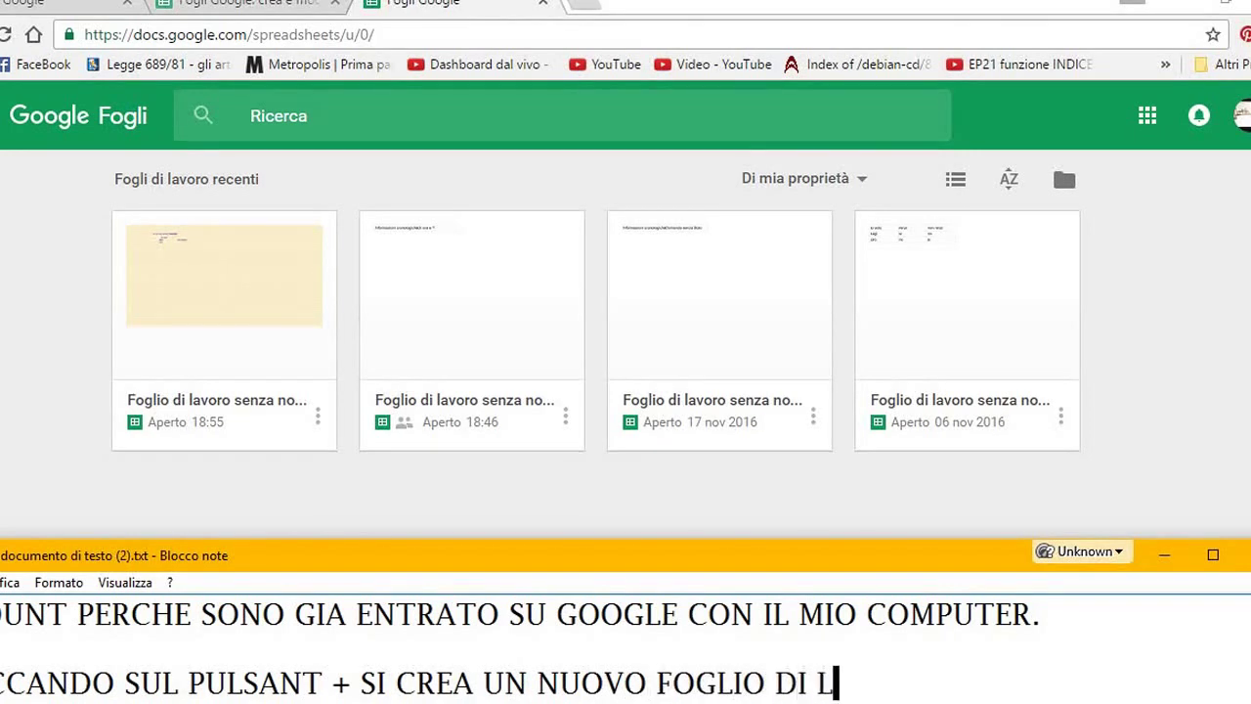
text(AVORO)
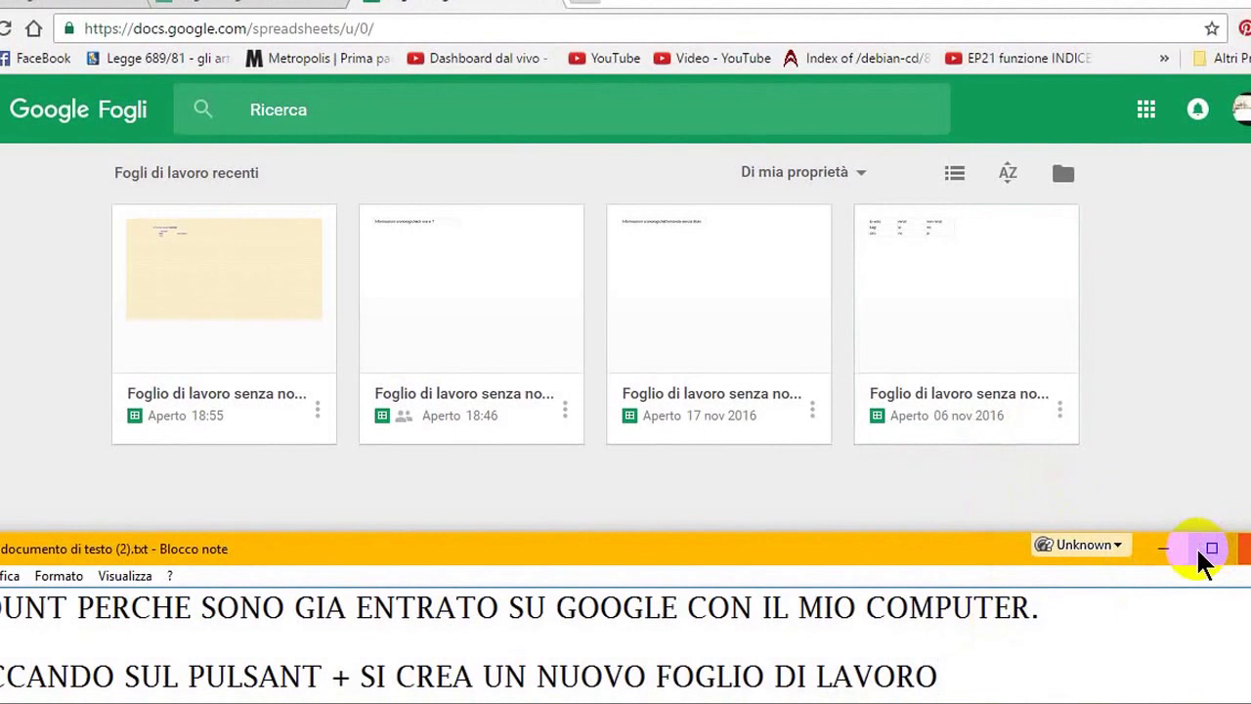
- Create a blank spreadsheet with the + button and title it 'MIO FOGLIO'
click(1173, 548)
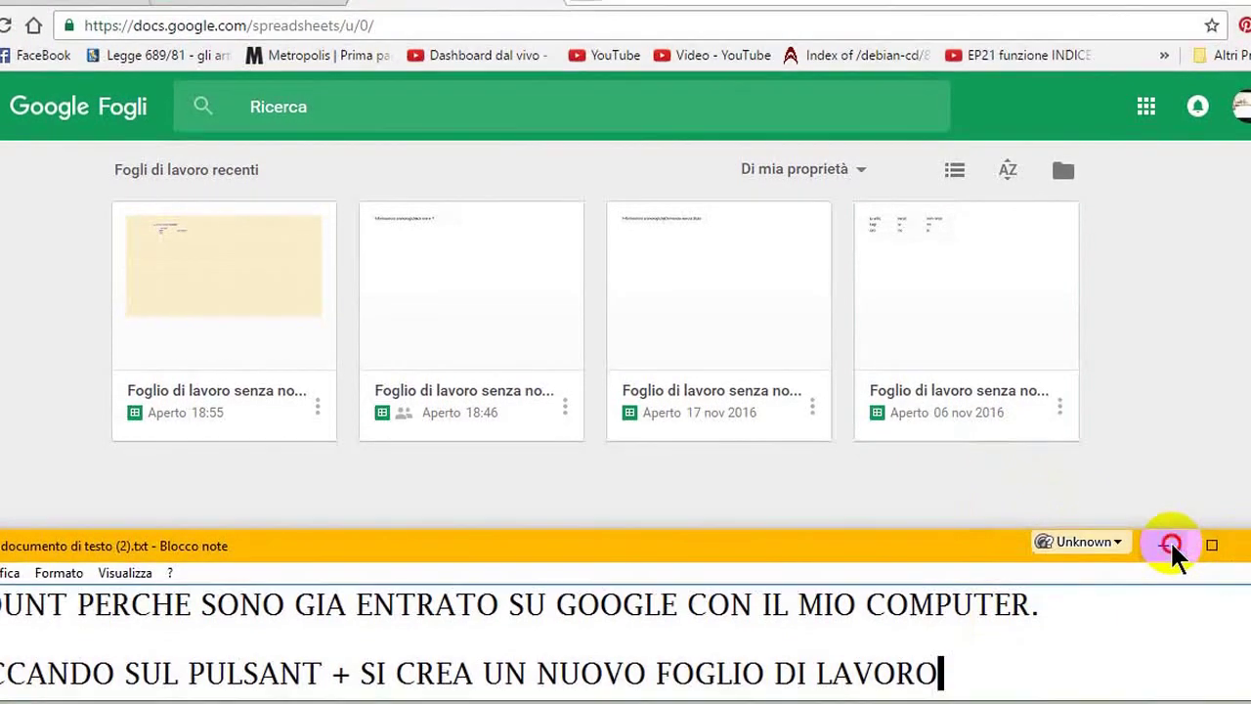
click(1220, 641)
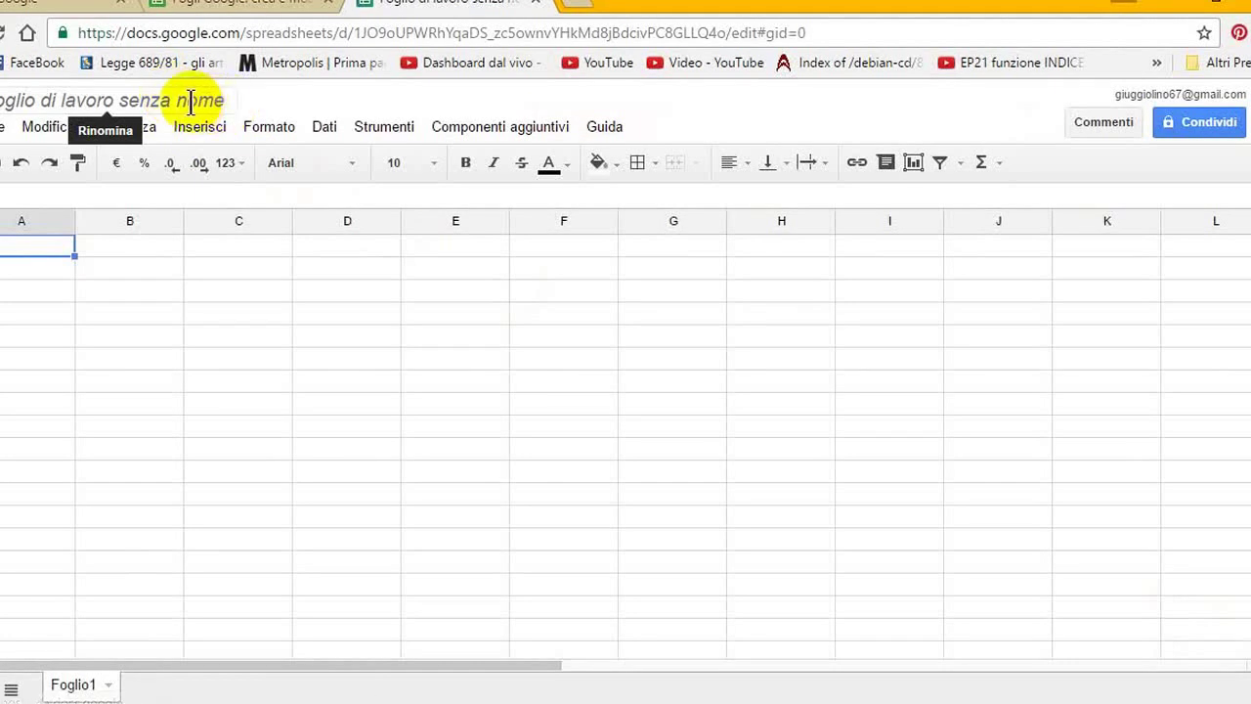
click(191, 100)
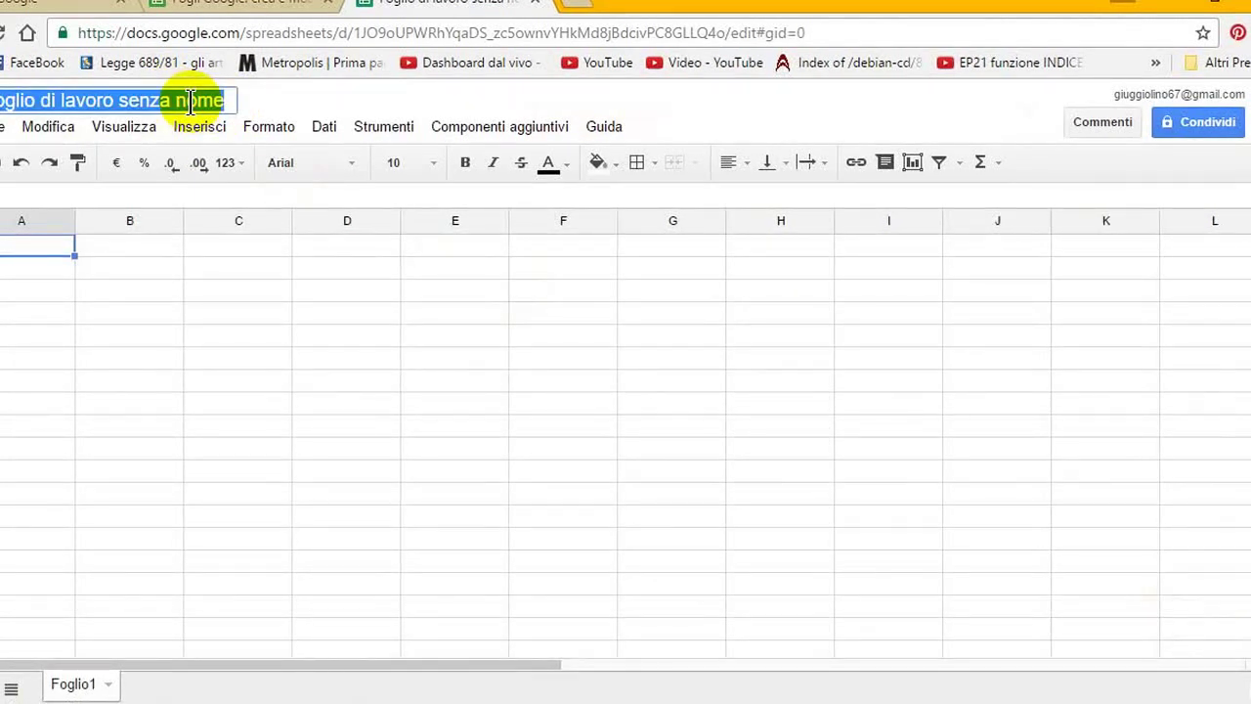
text(MIO)
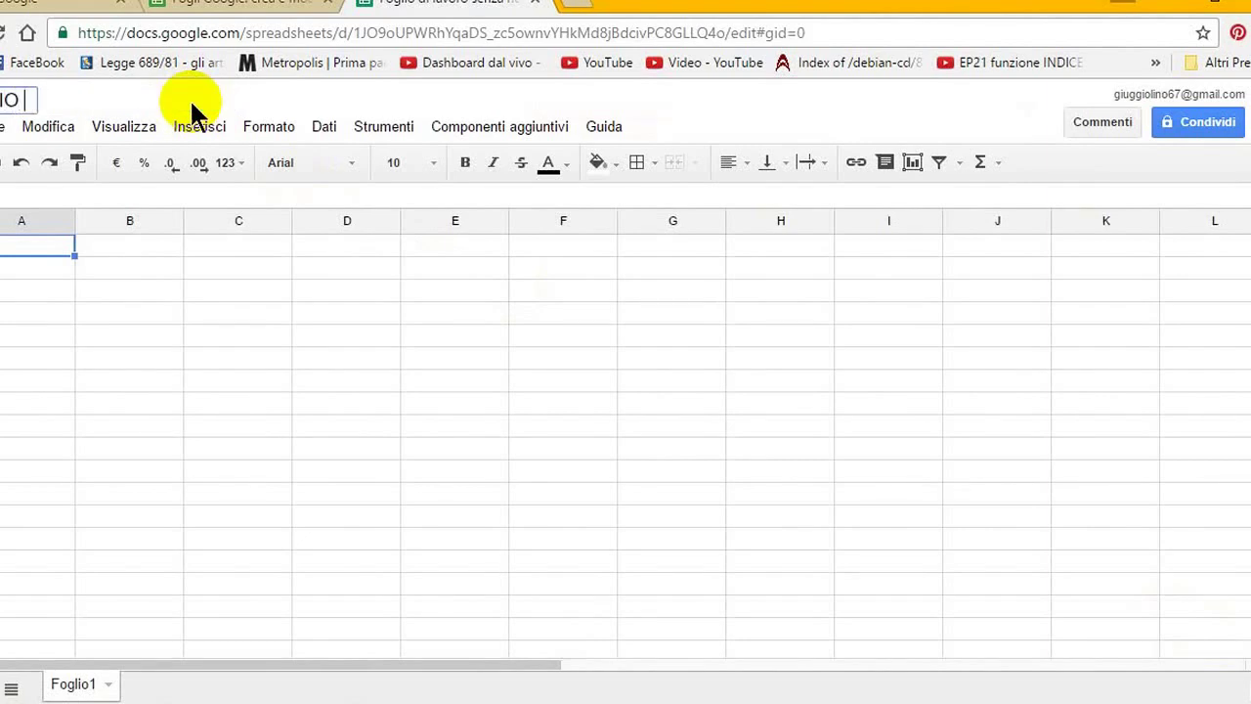
text( FOGLIO)
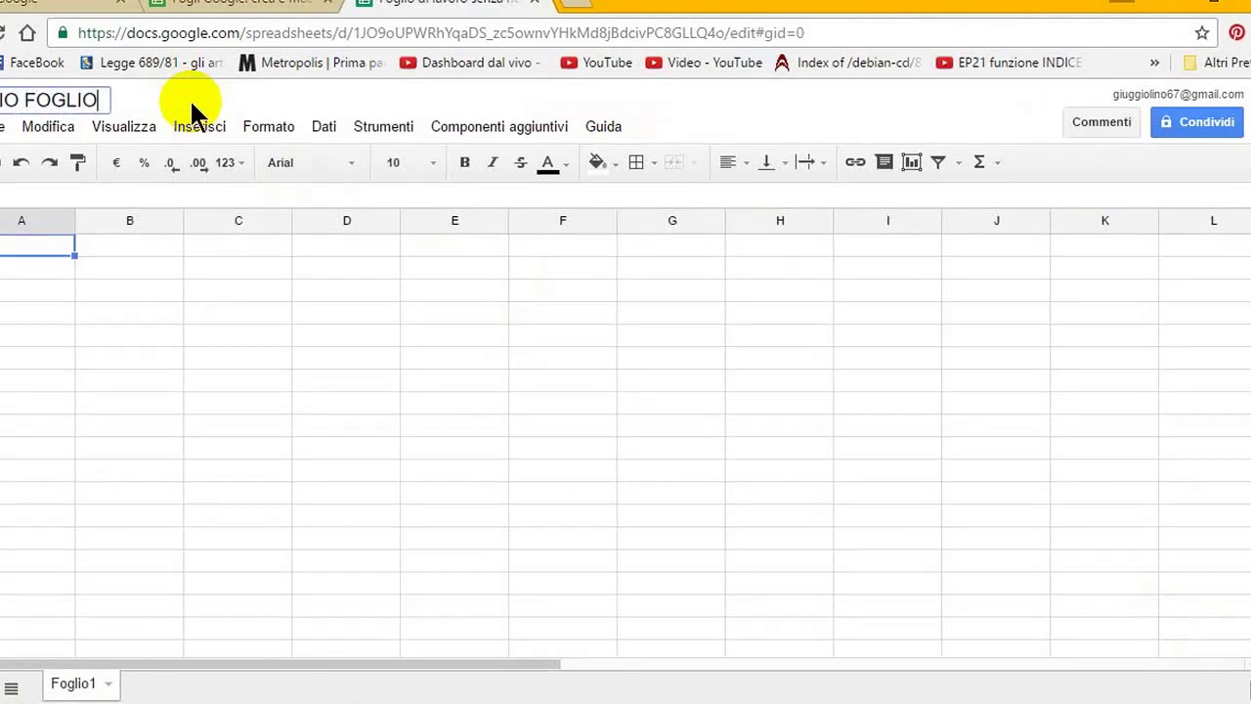
key(Return)
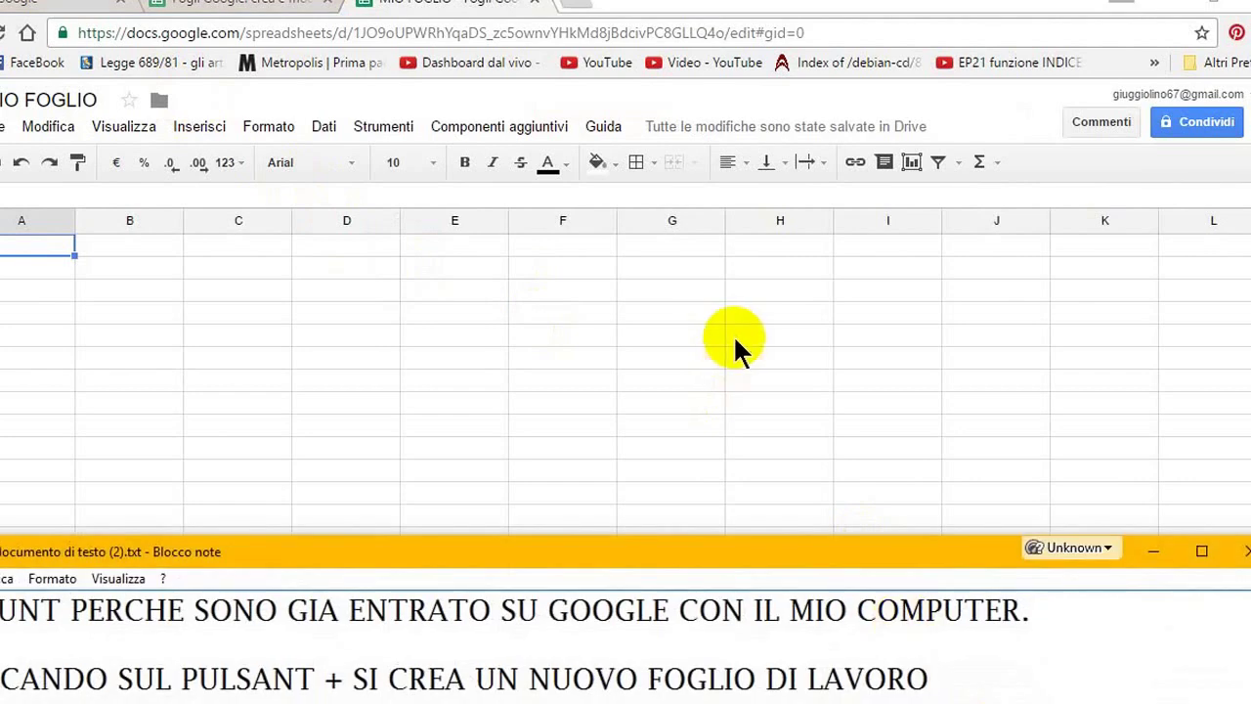
- Write that a new untitled sheet was created and can be renamed at will, 'COME HO FATTO IO'
key(Return)
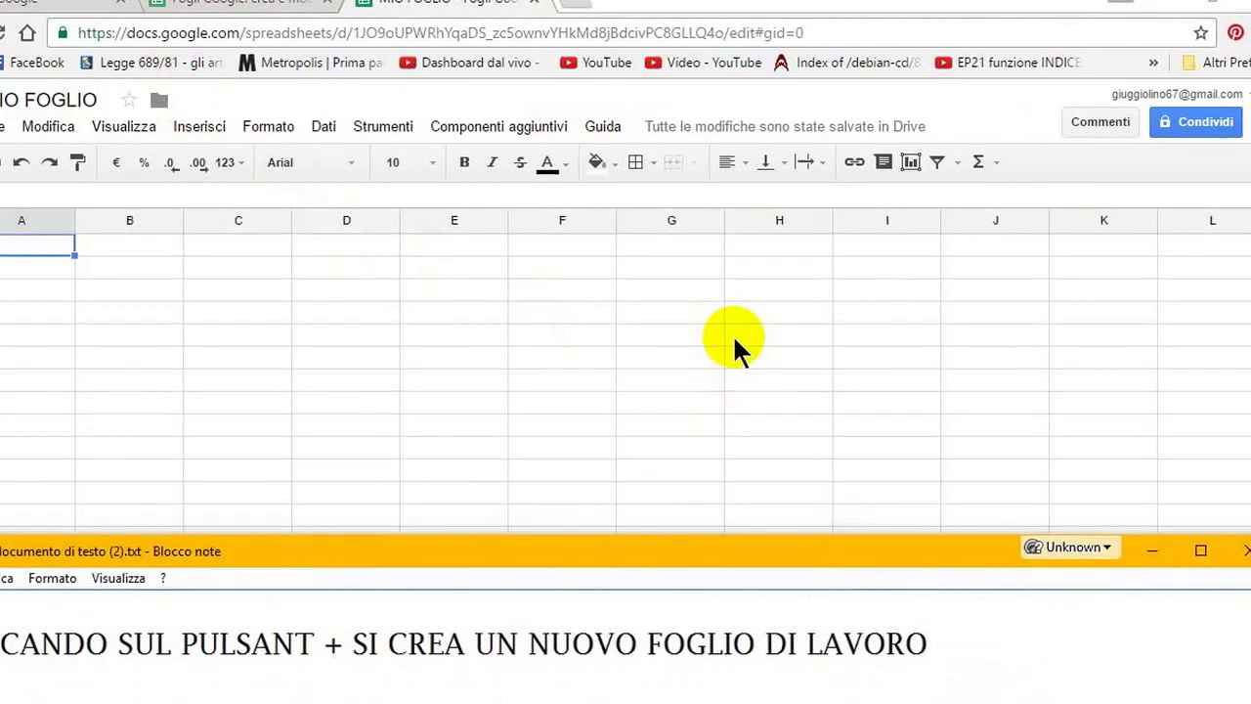
text(E HAI )
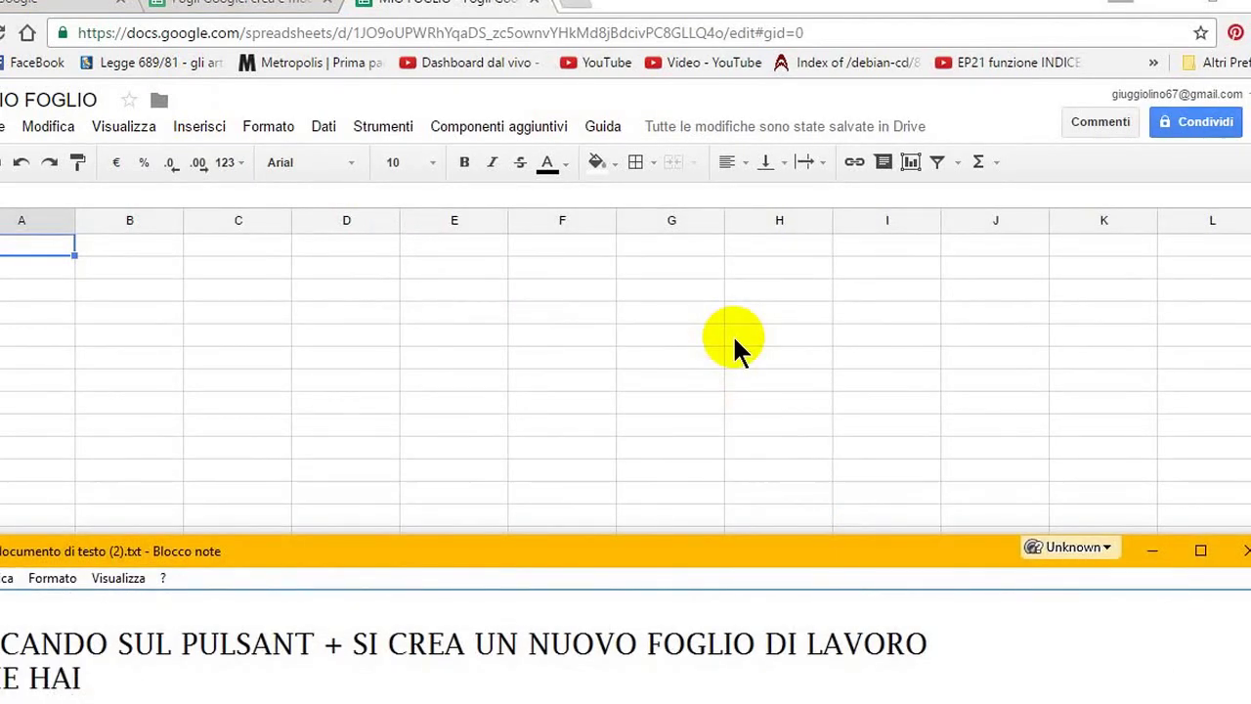
text(VISTO)
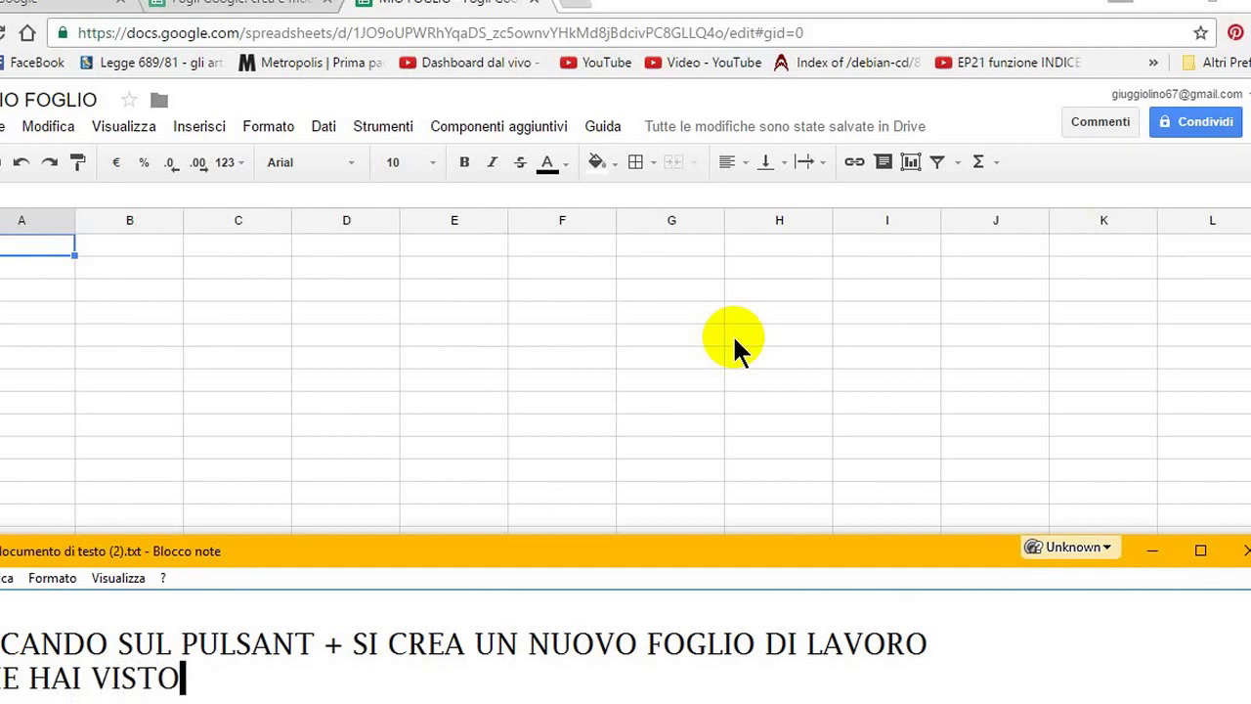
text( è)
key(BackSpace)
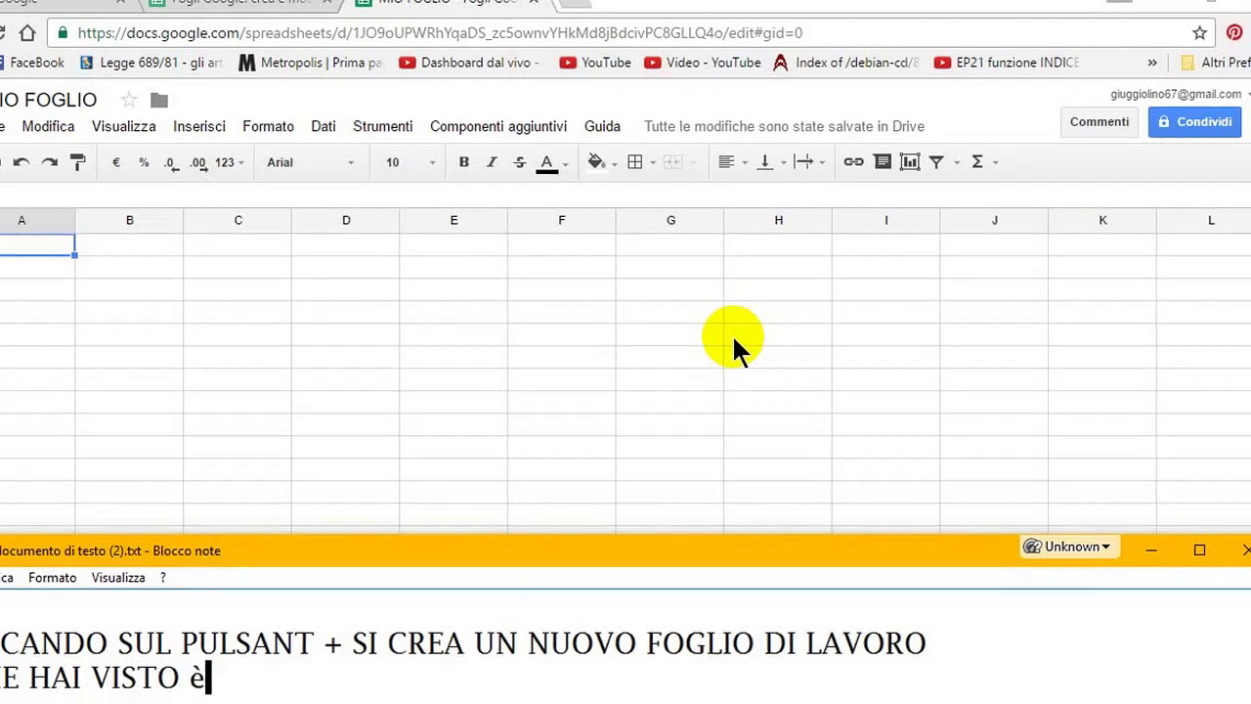
key(BackSpace)
text(HO CREAT)
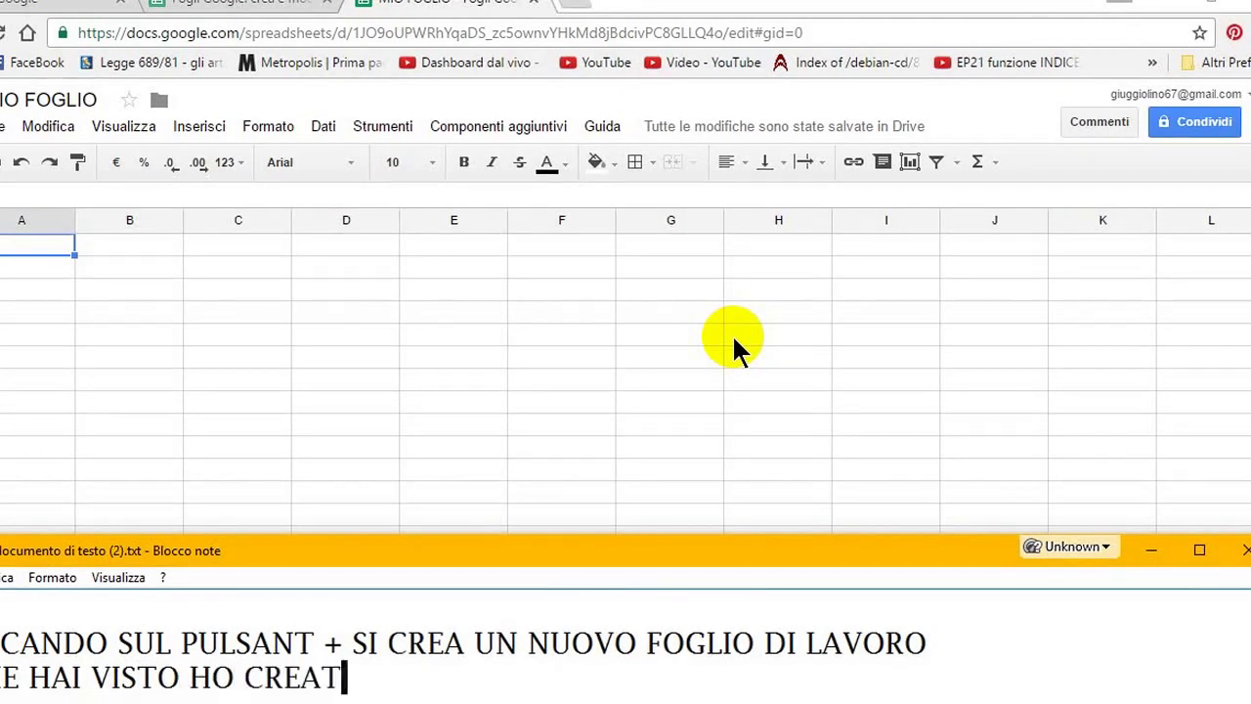
text(O UN NUOVO )
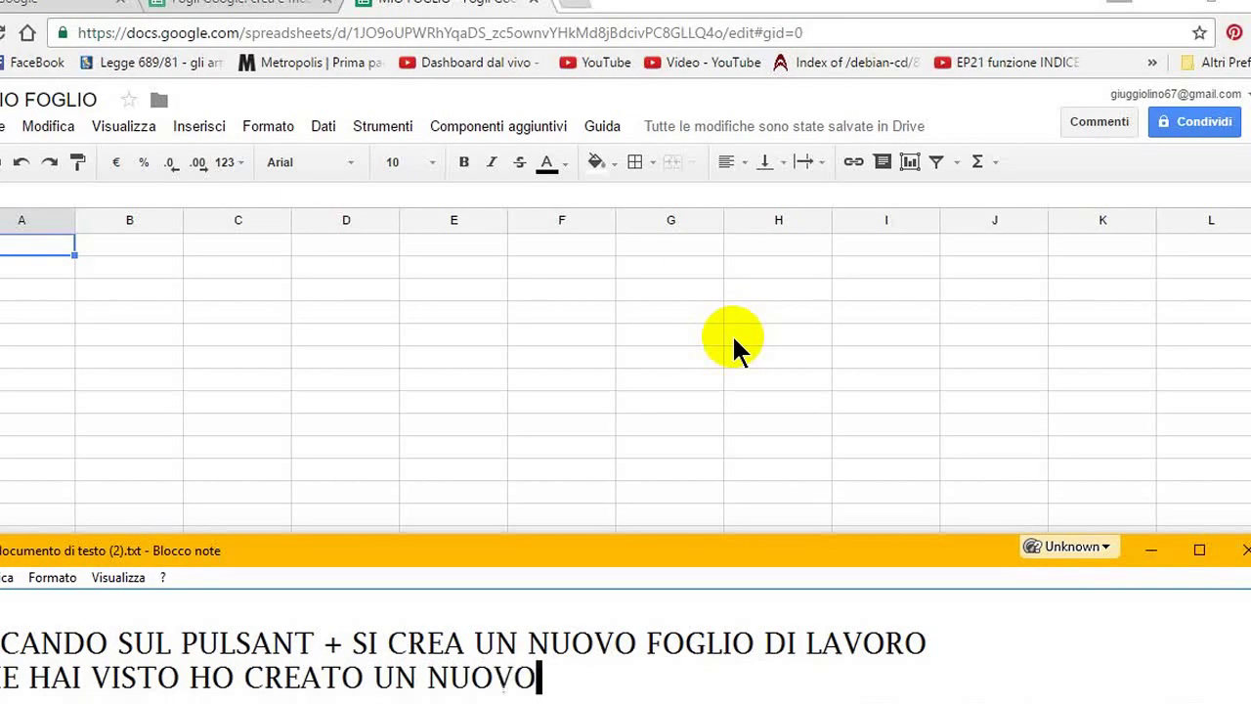
text(G)
key(BackSpace)
key(BackSpace)
text(F)
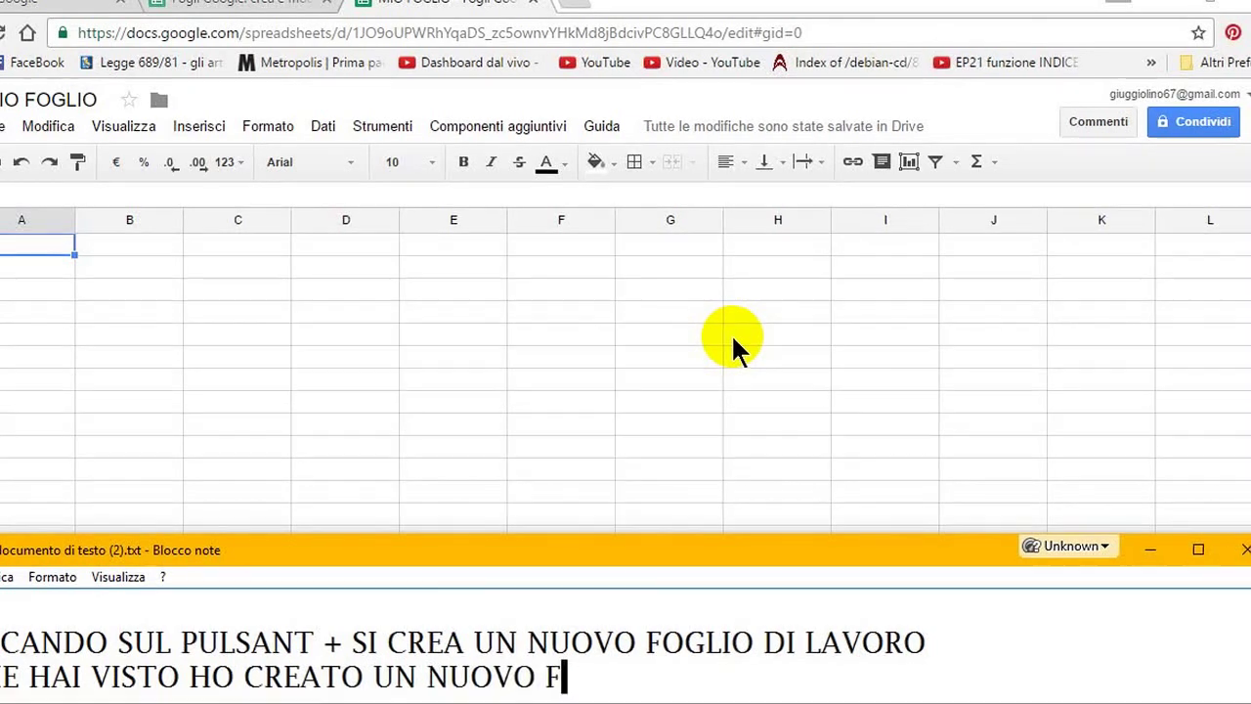
text(OGLIO SENZ)
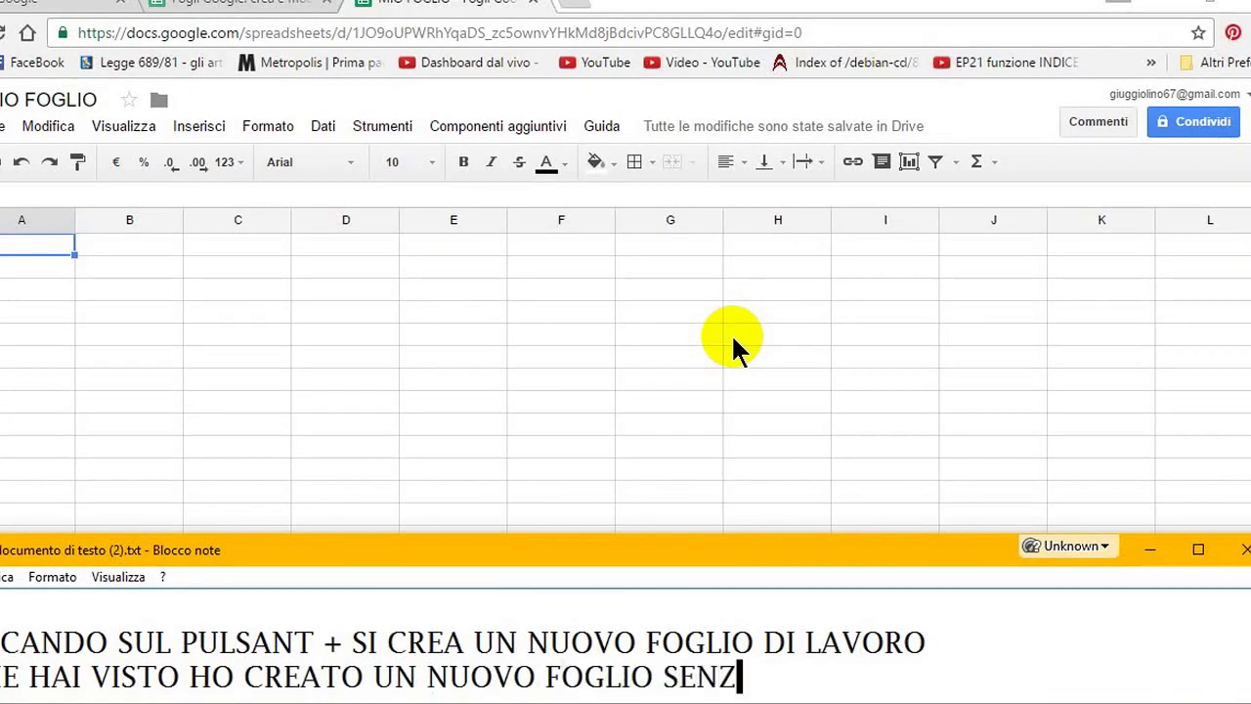
text(A NOME, CH)
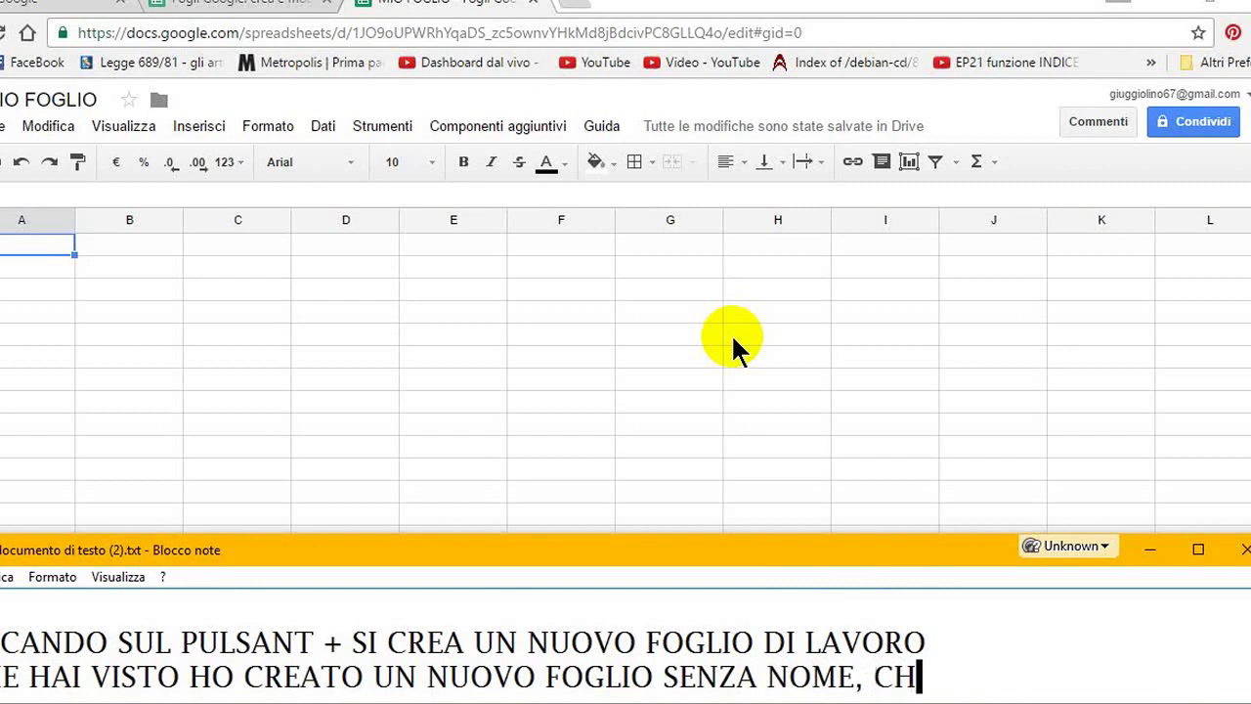
text(E è POSS)
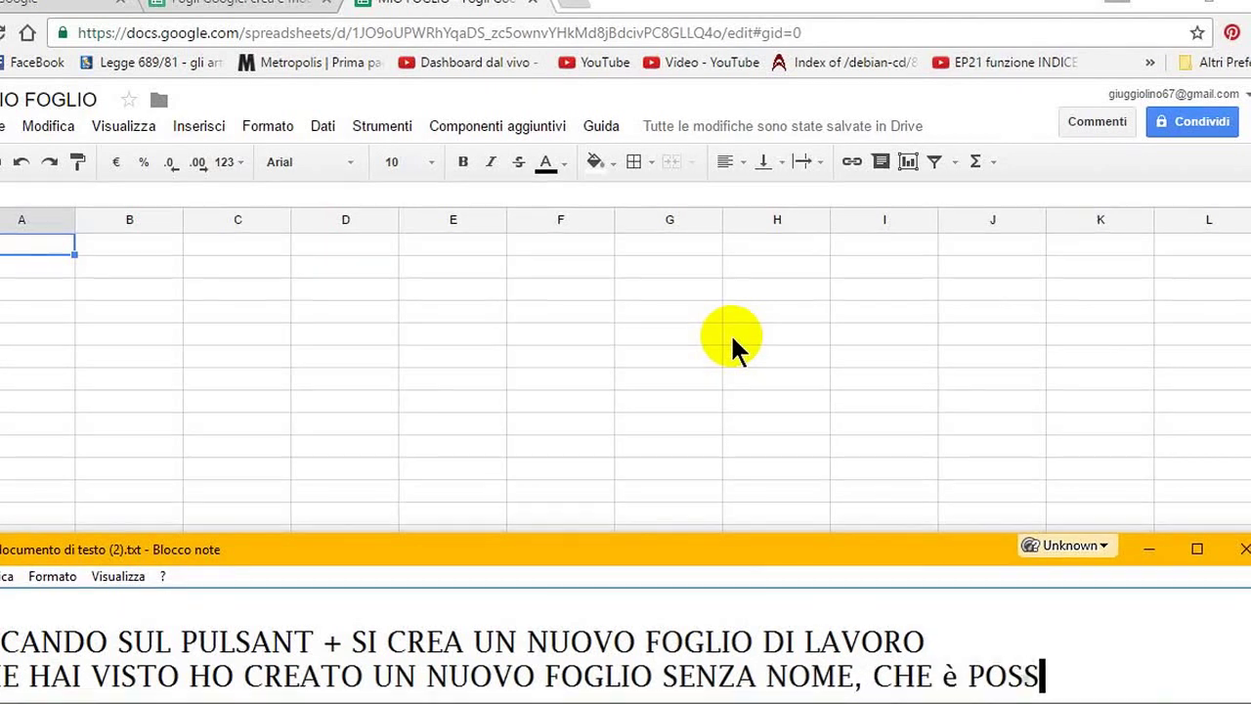
text(IBILE RINOMA)
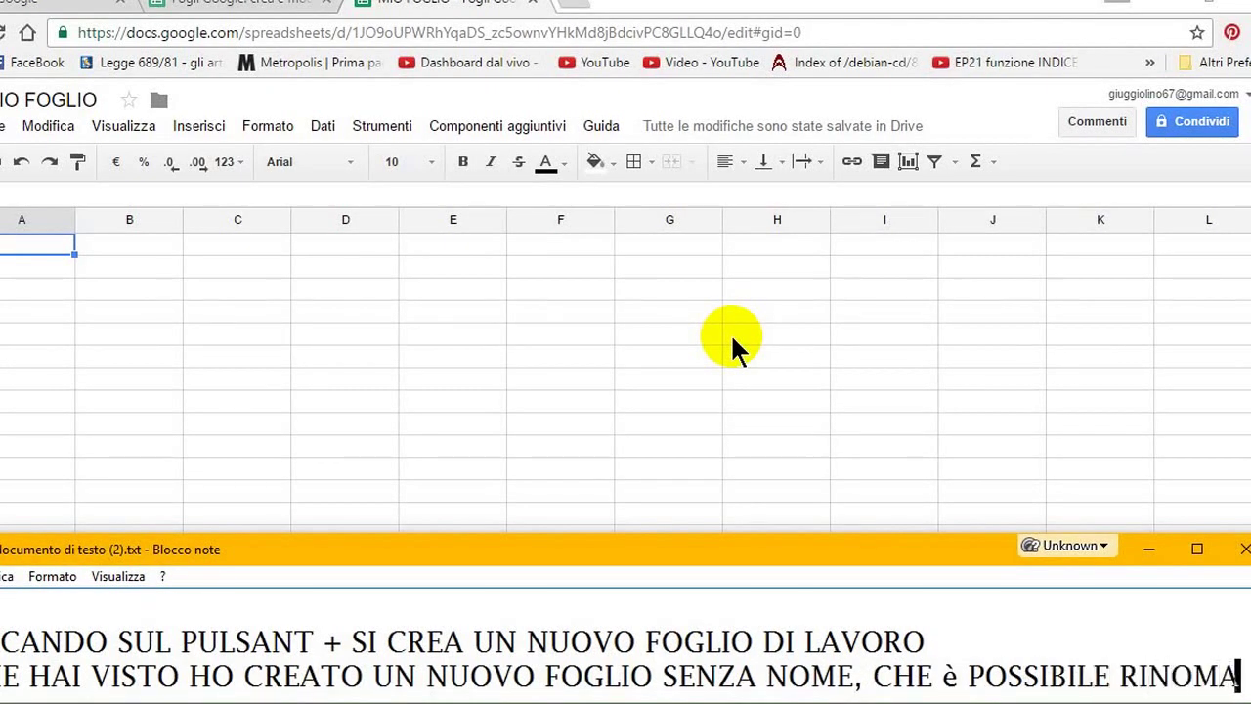
text(OMINA)
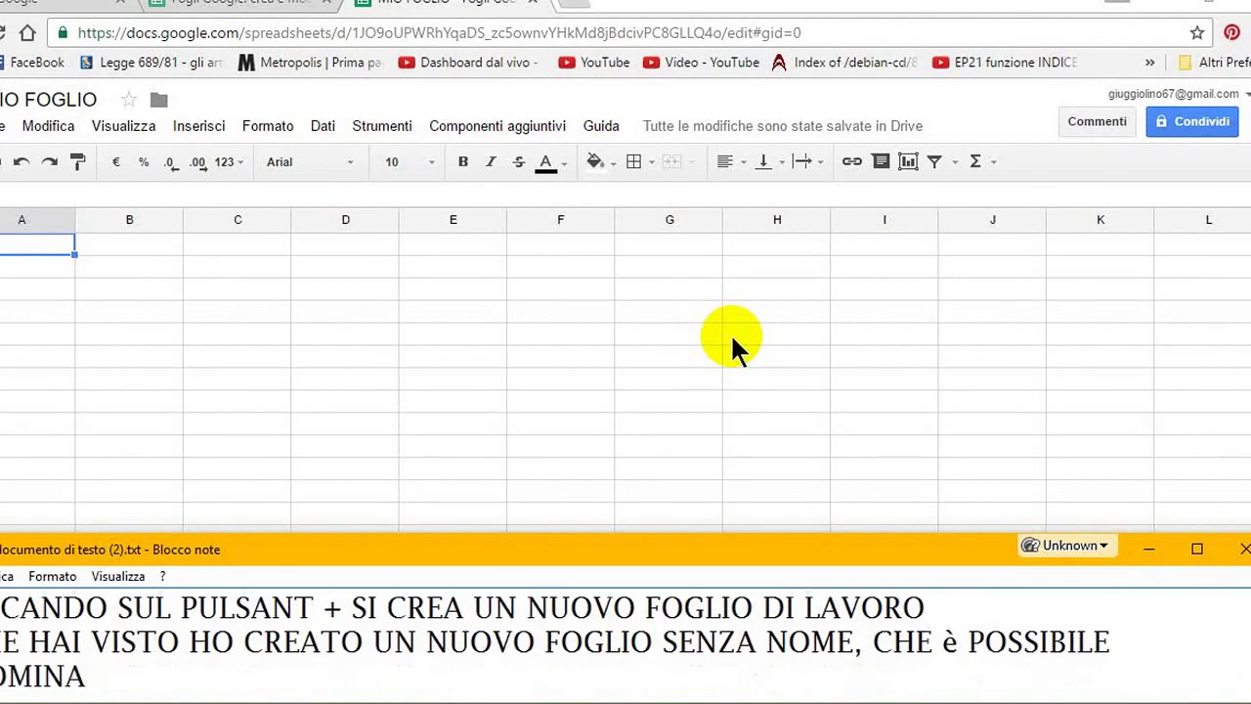
text(RE A PIACI)
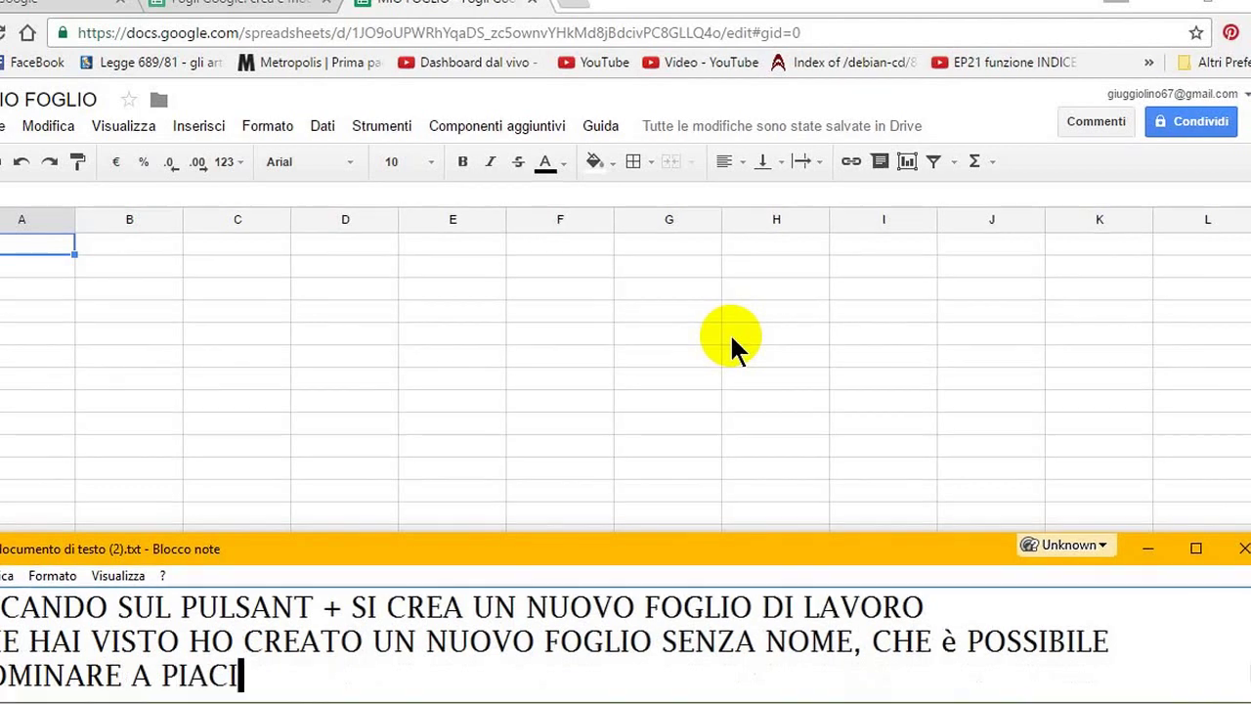
text(MENTO, COME HO )
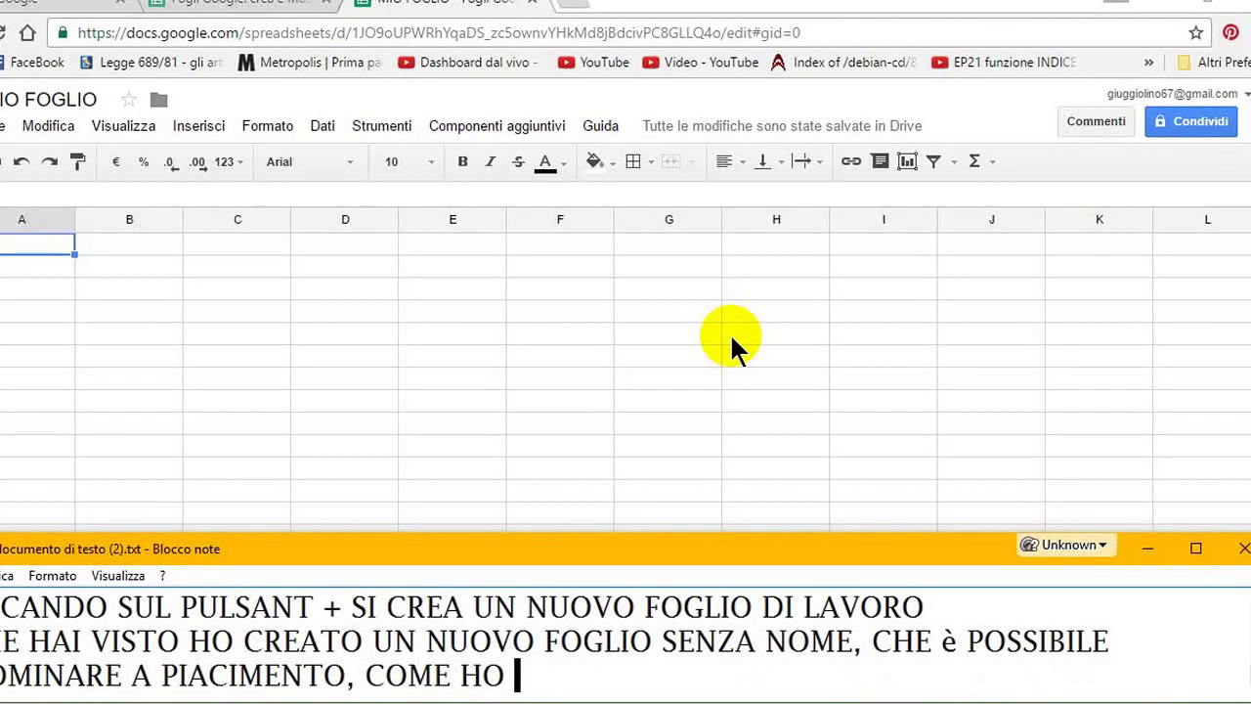
text(FATTO IO)
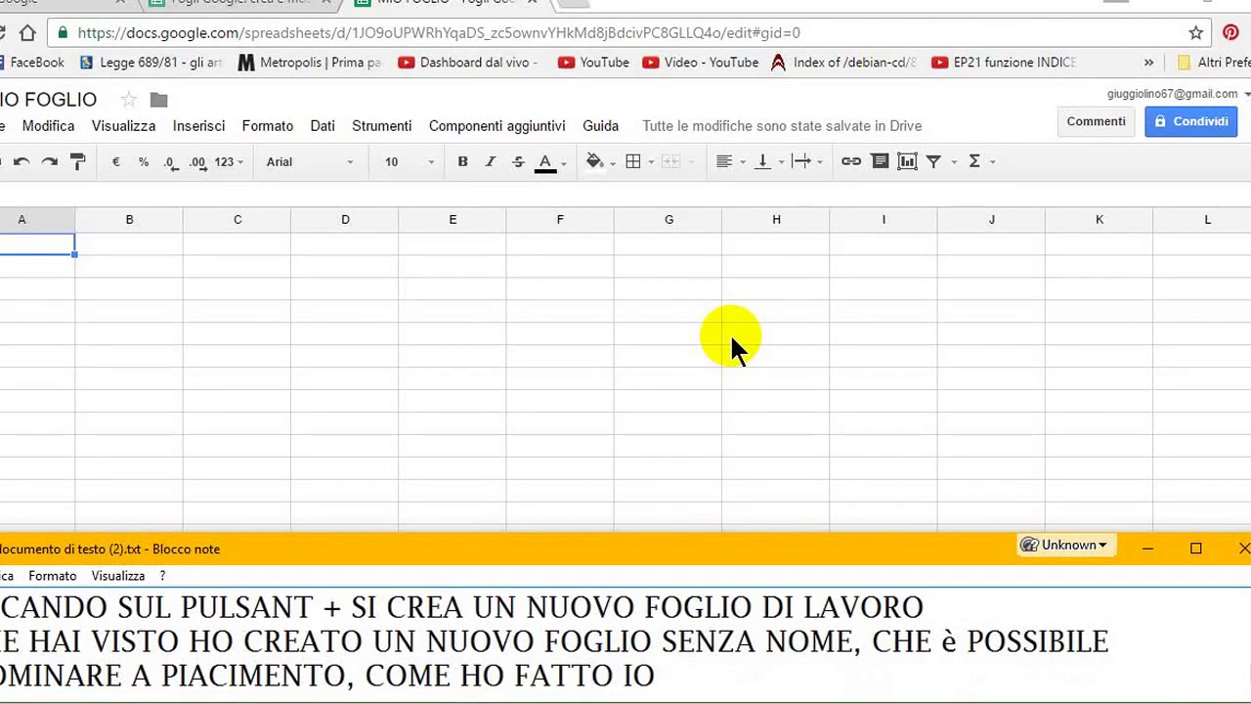
- Retitle the spreadsheet 'MIO FOGLIO NUOVO' and bring Notepad back to the front
click(90, 100)
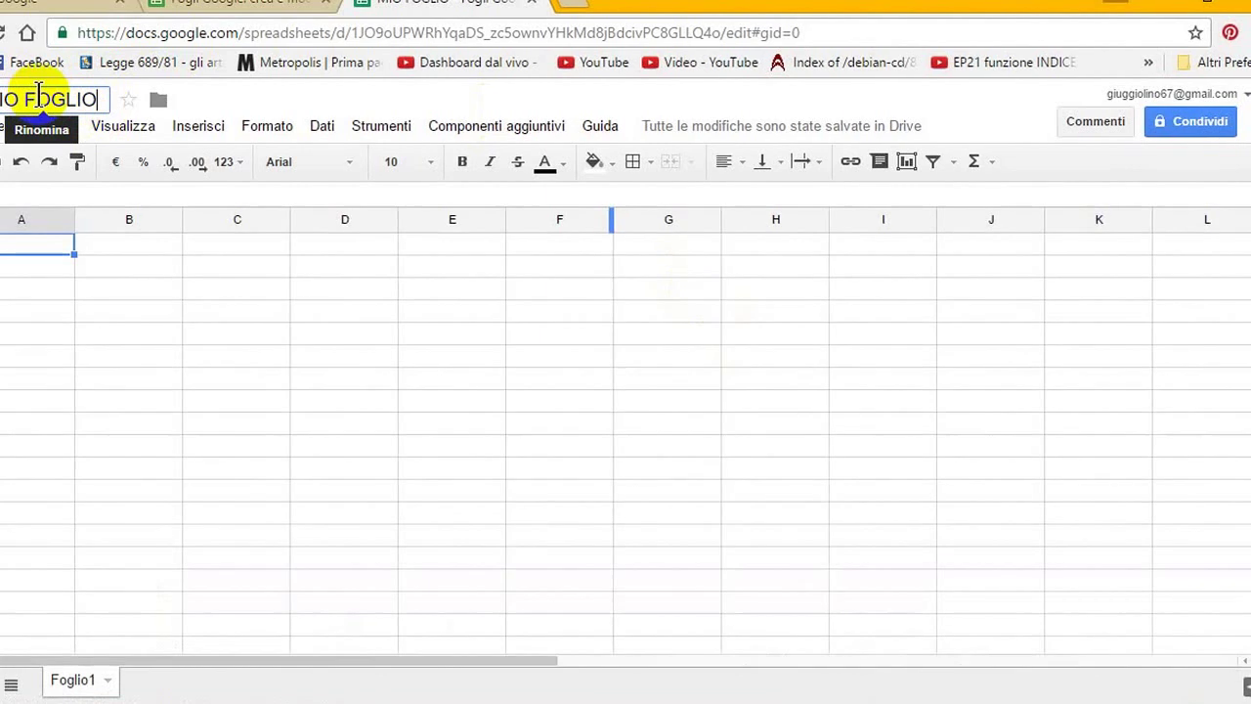
key(BackSpace)
text(O )
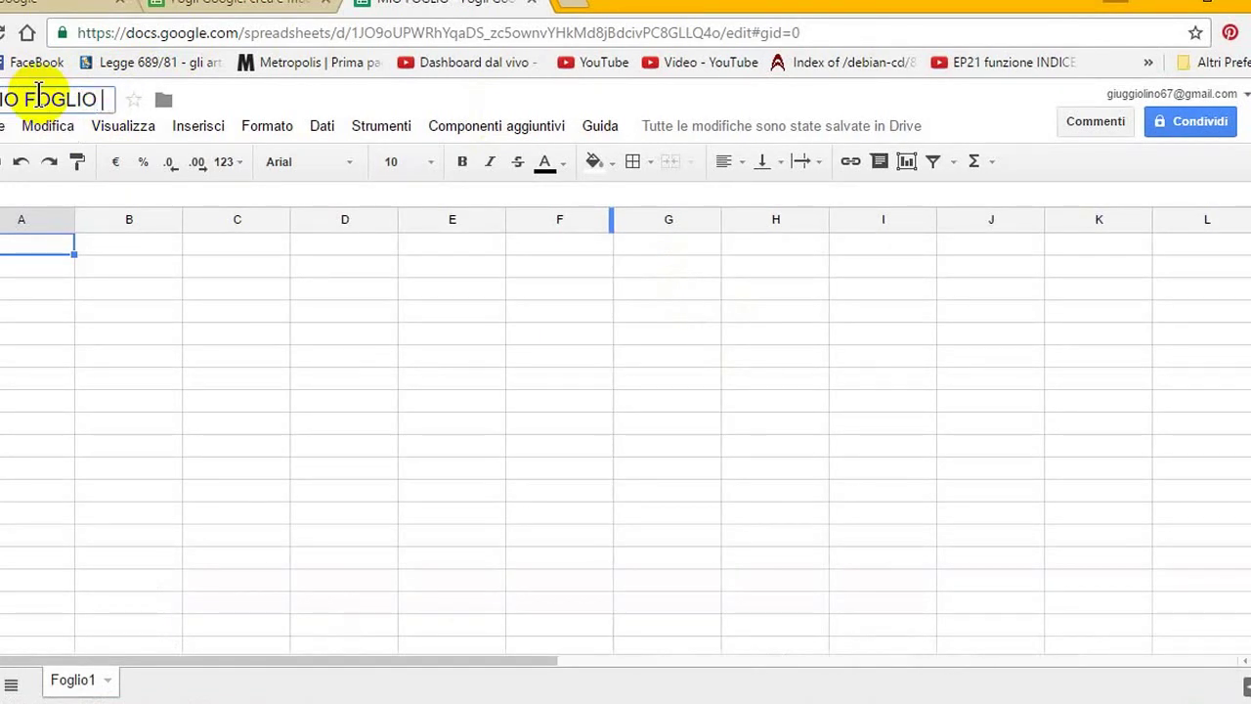
text(NUOVO)
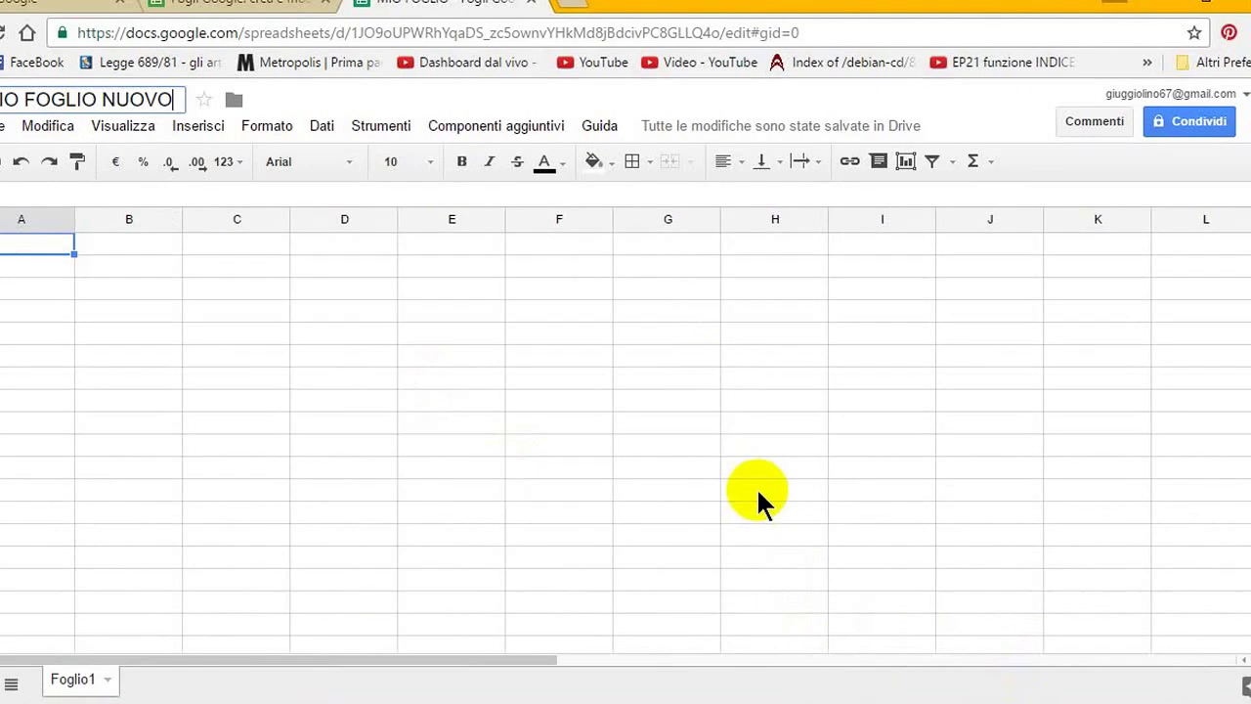
key(Return)
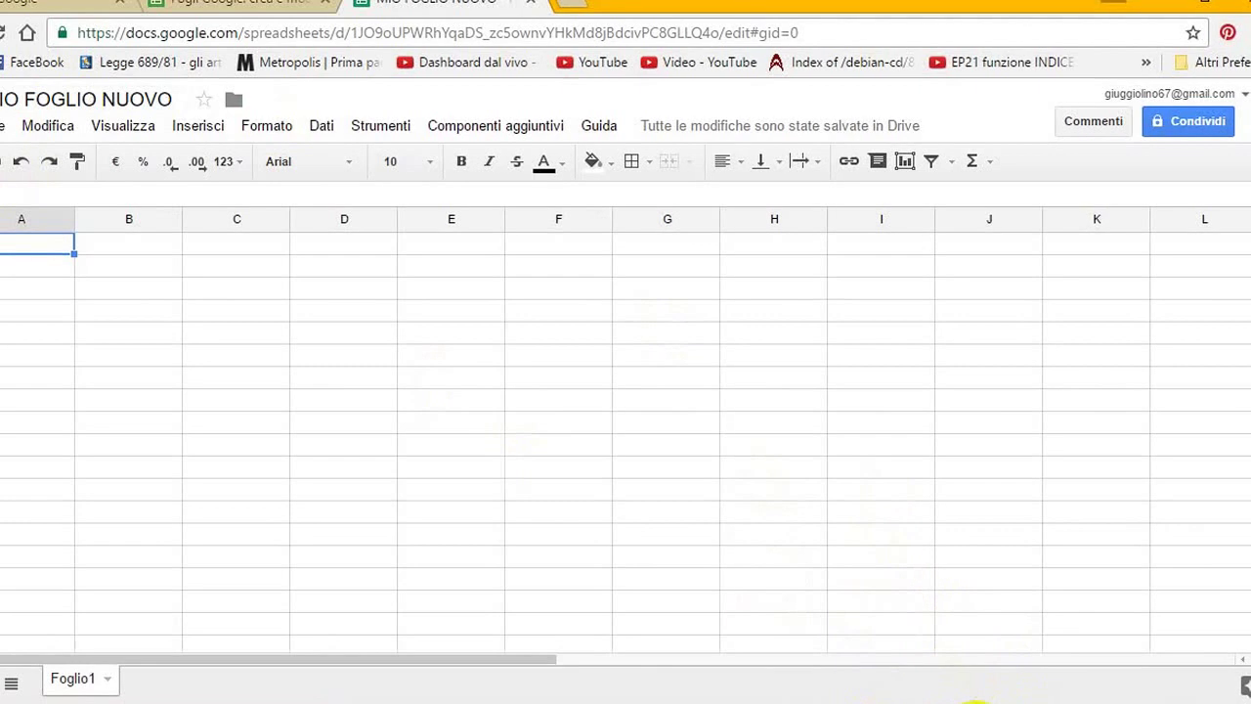
click(986, 700)
text(OMINARE A PIACIMENTO, COME HO FATTO IO.)
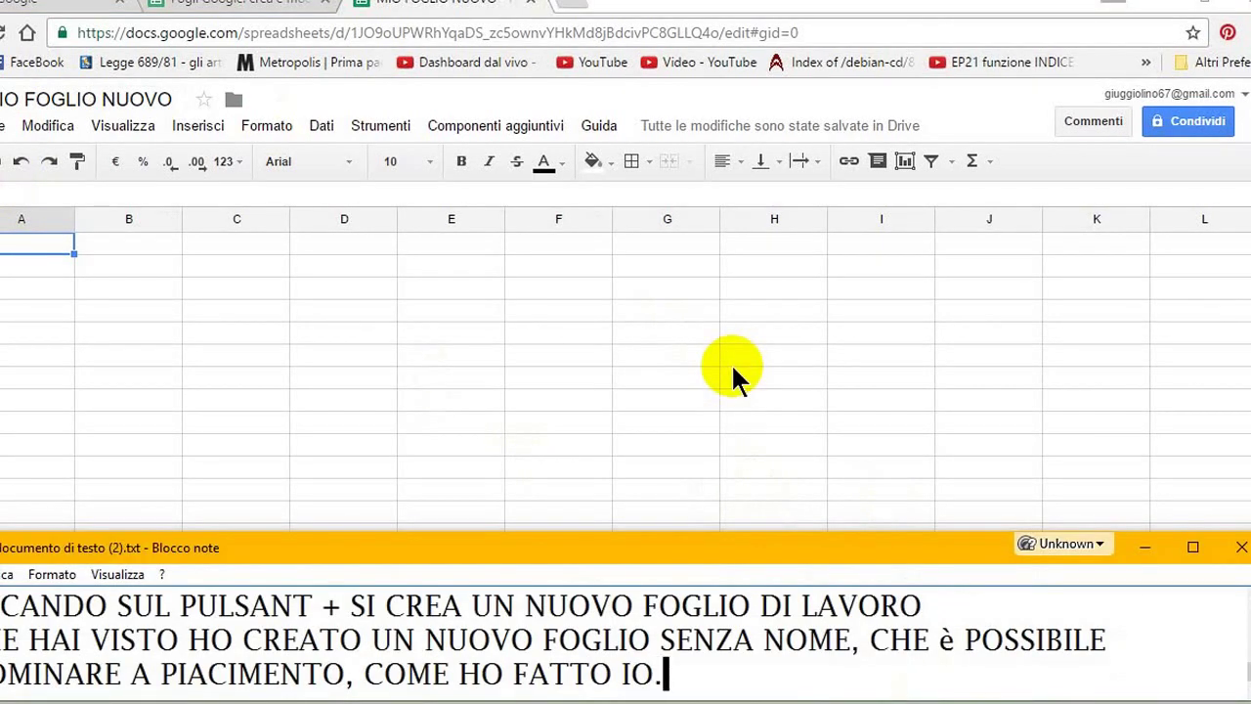
- On a new Notepad line, narrate that renaming means clicking the name once and writing the new one
key(Return)
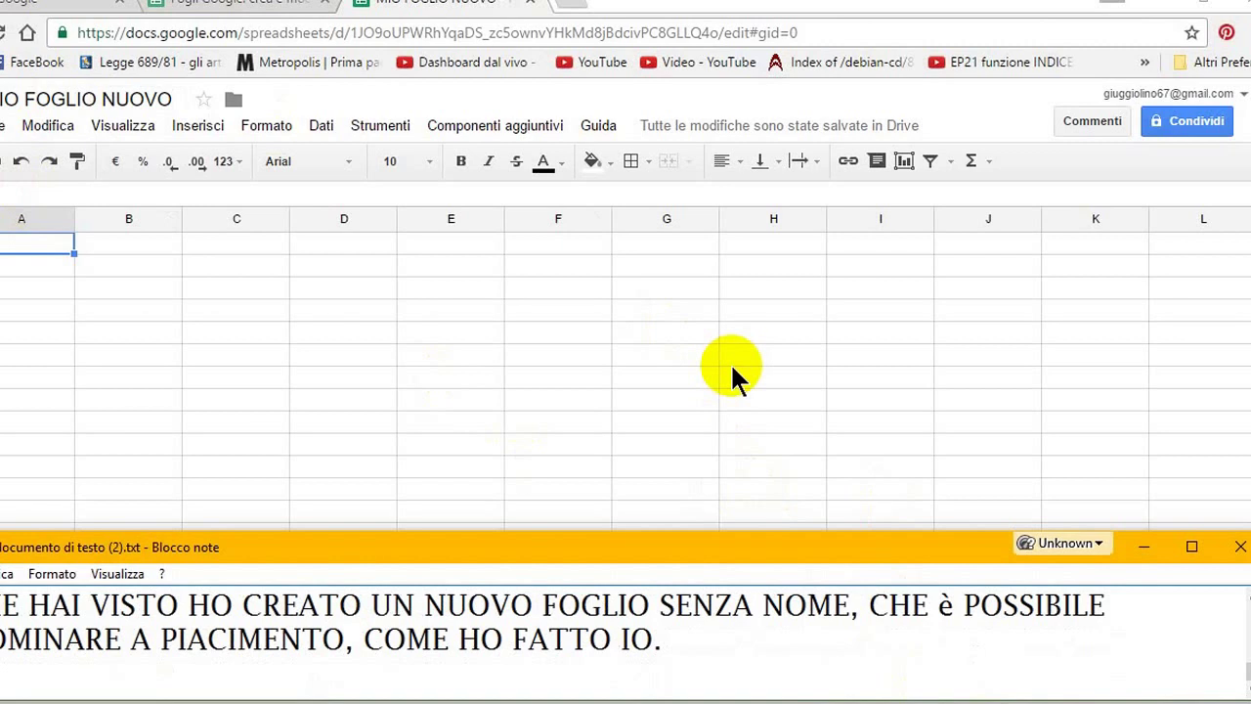
text(VEDI BAST)
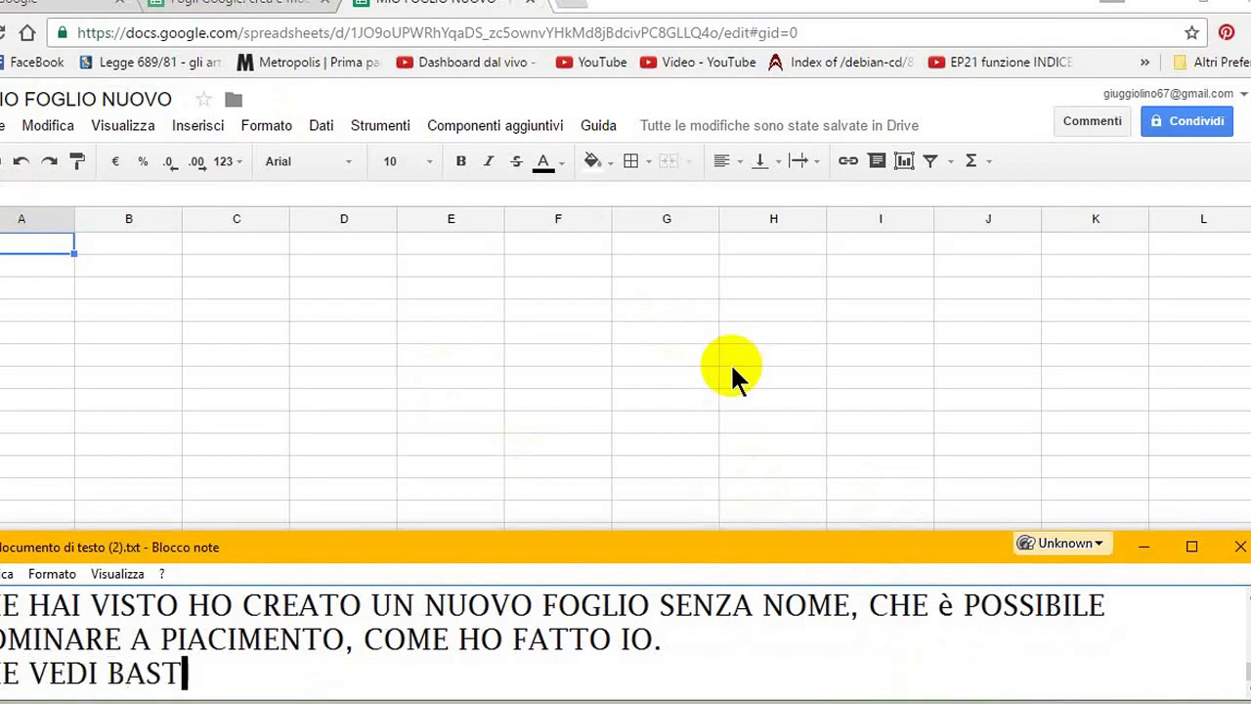
text(A ANDARE S)
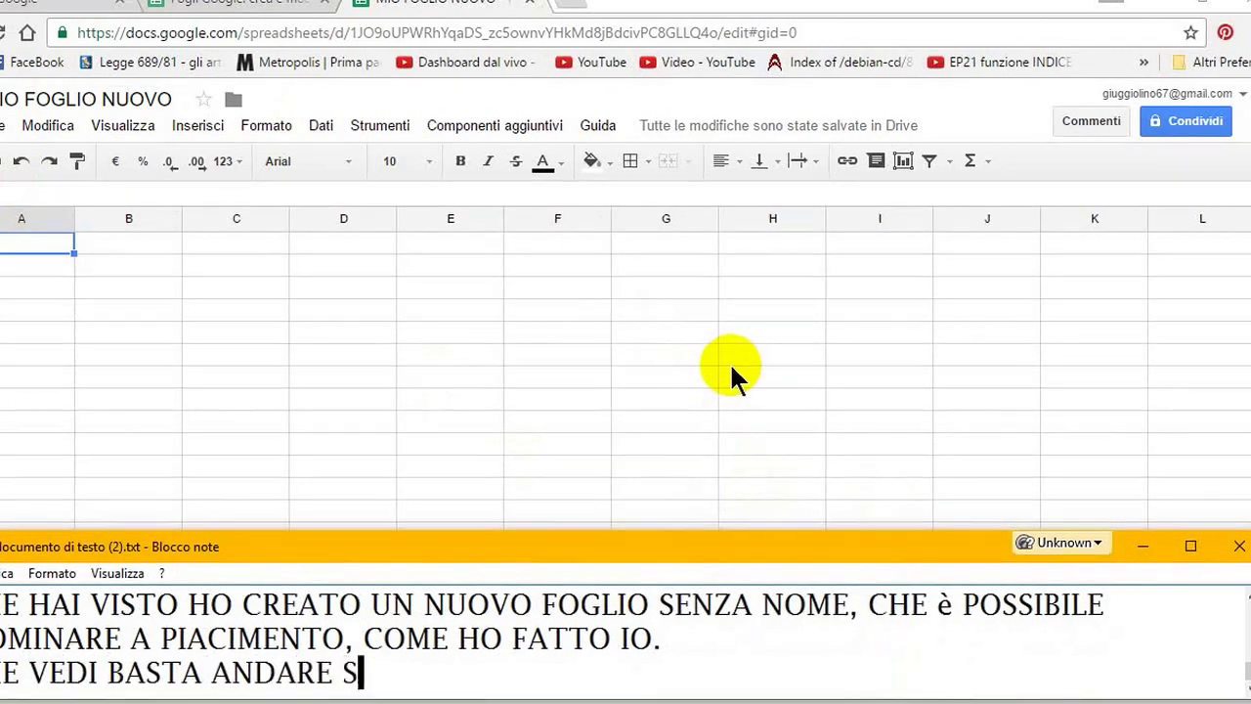
text(UL)
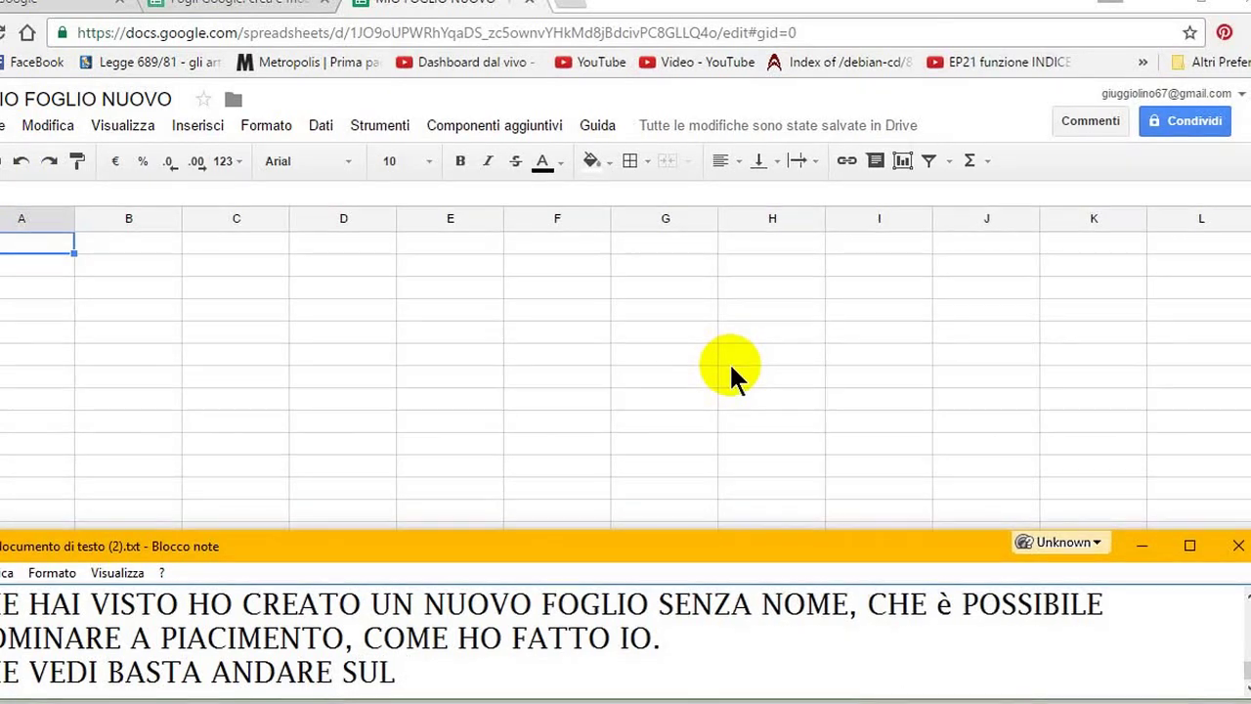
text(NO)
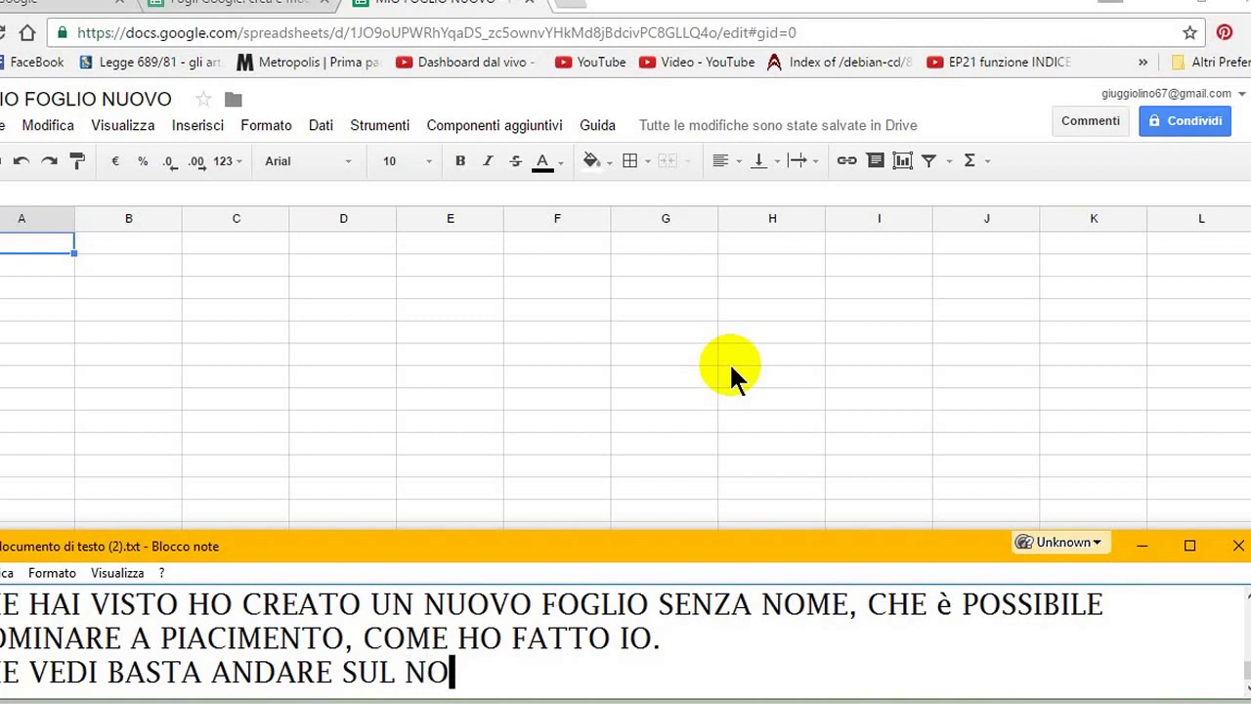
text(ME, CLICCAR)
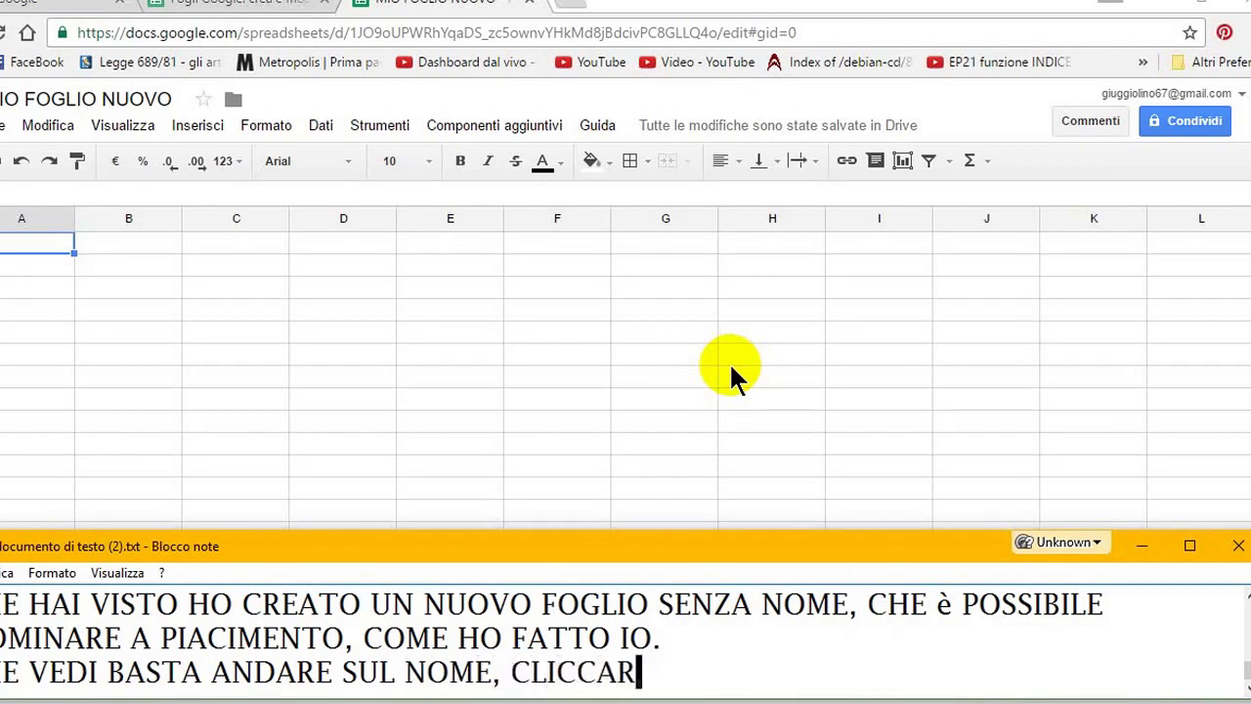
text(E UNA VOLTA)
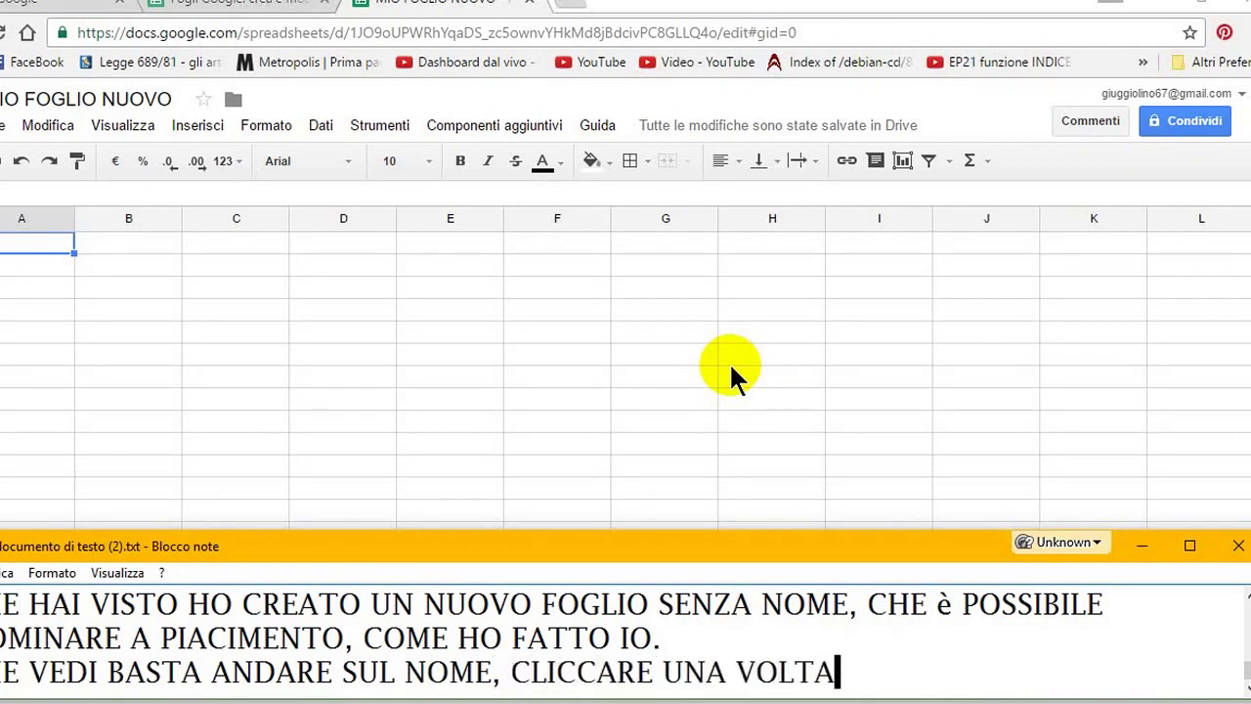
text(, E SC)
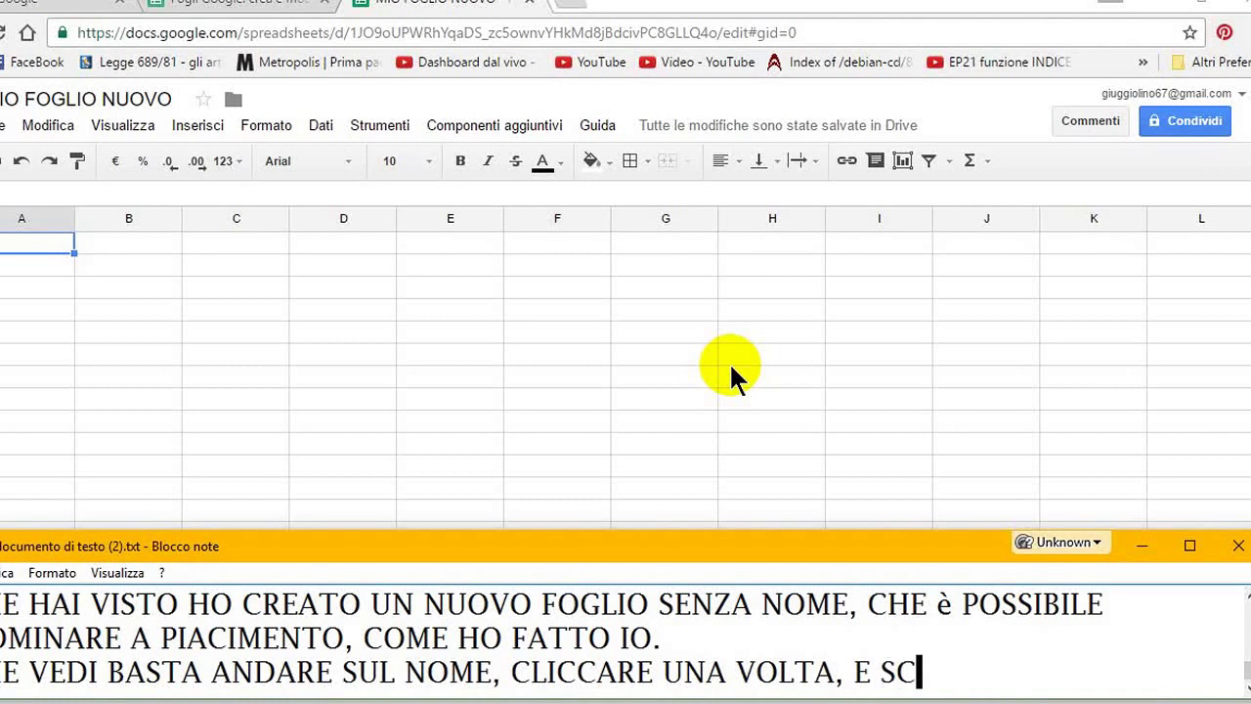
text(RIVERE IL N)
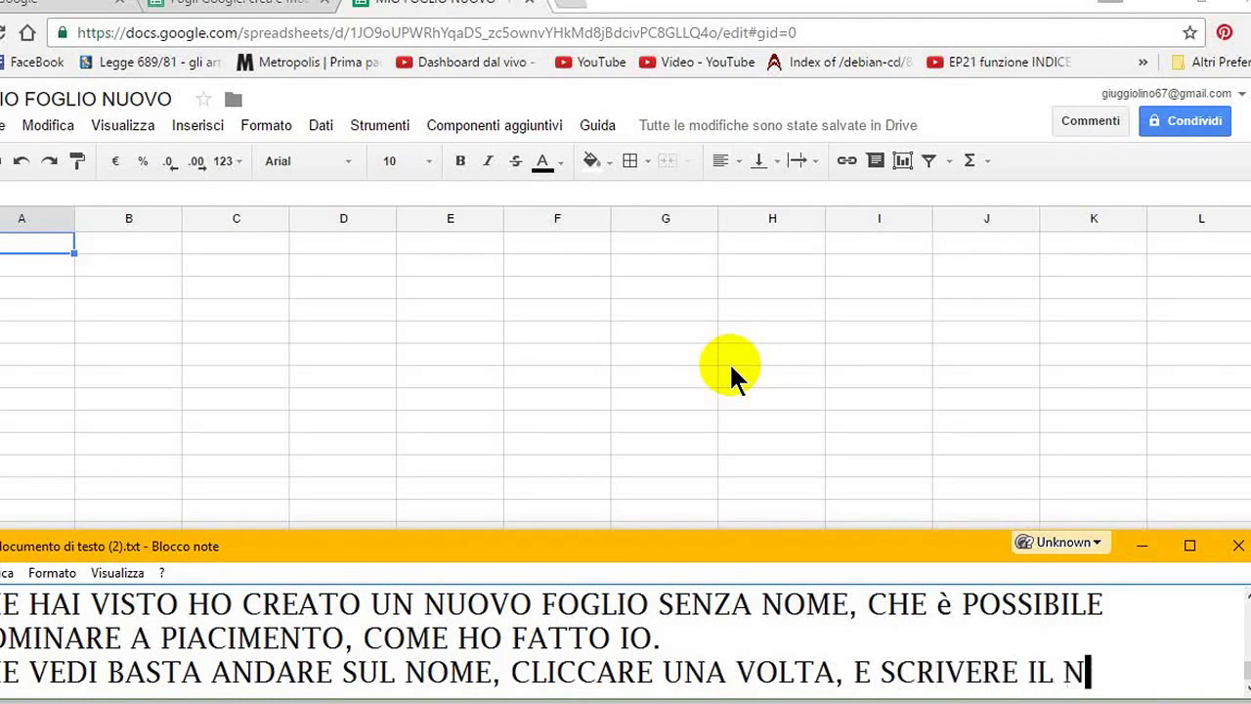
text(UOVO NOME CH)
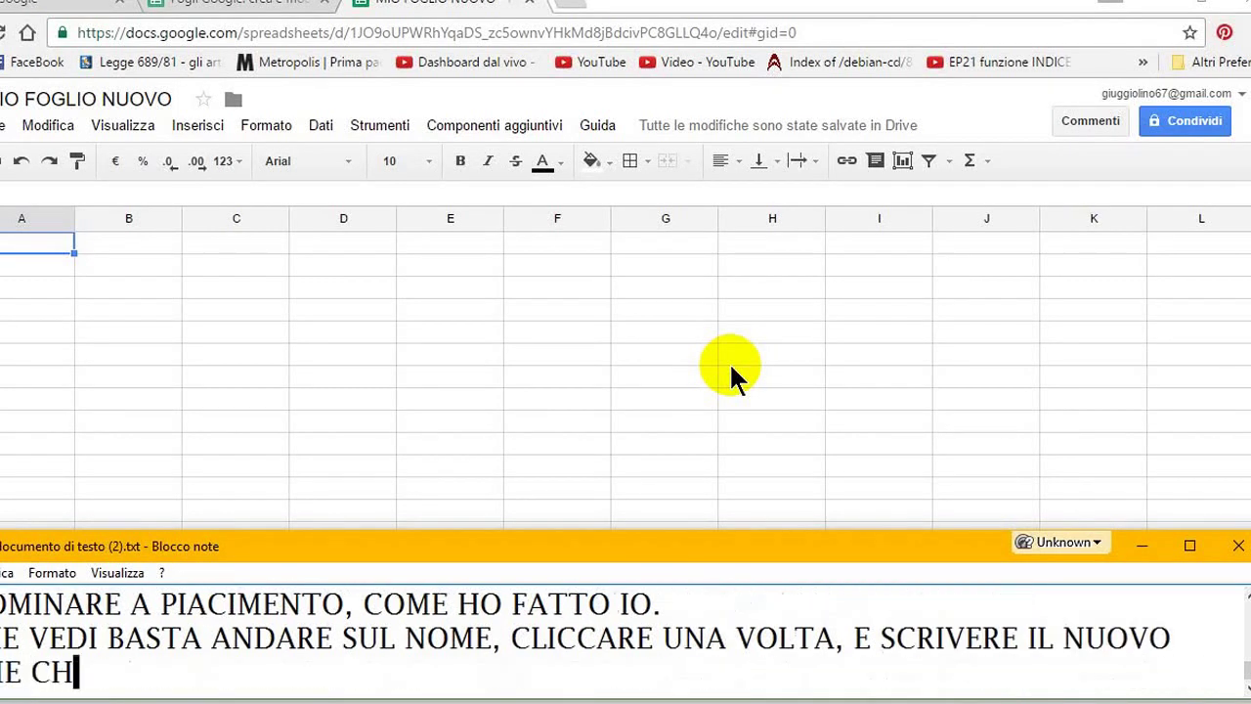
text(E SI DESID)
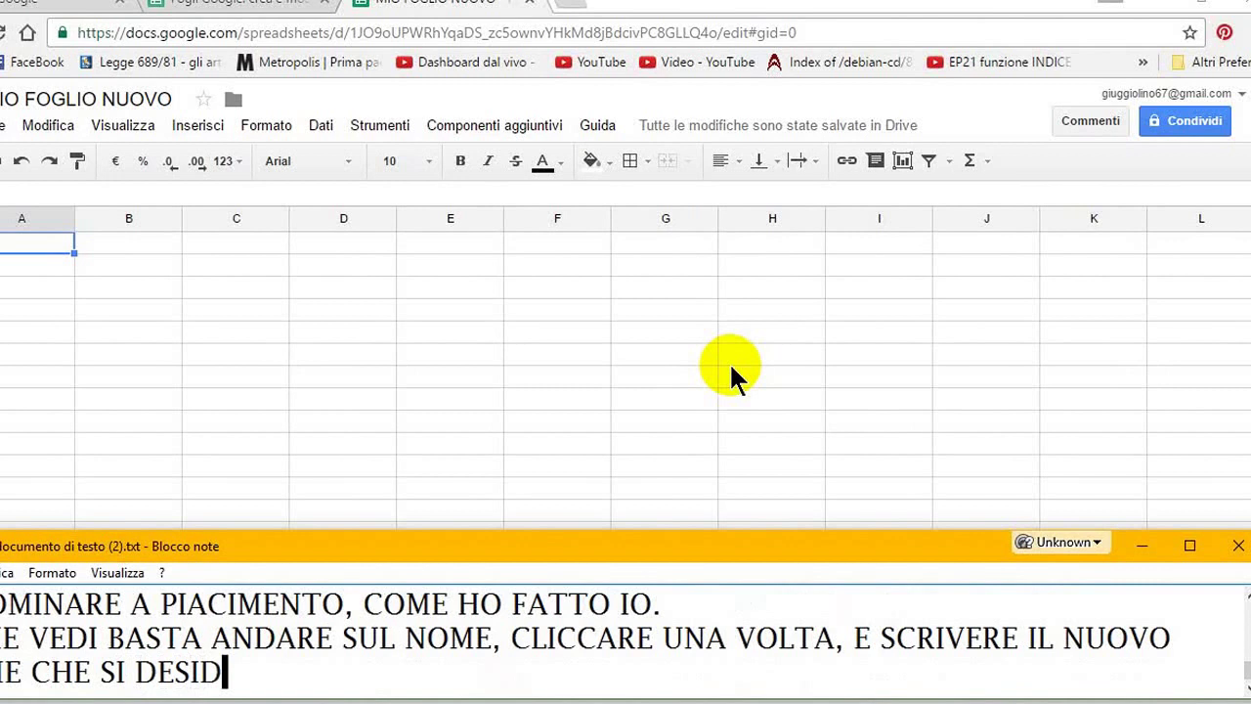
text(ERA .)
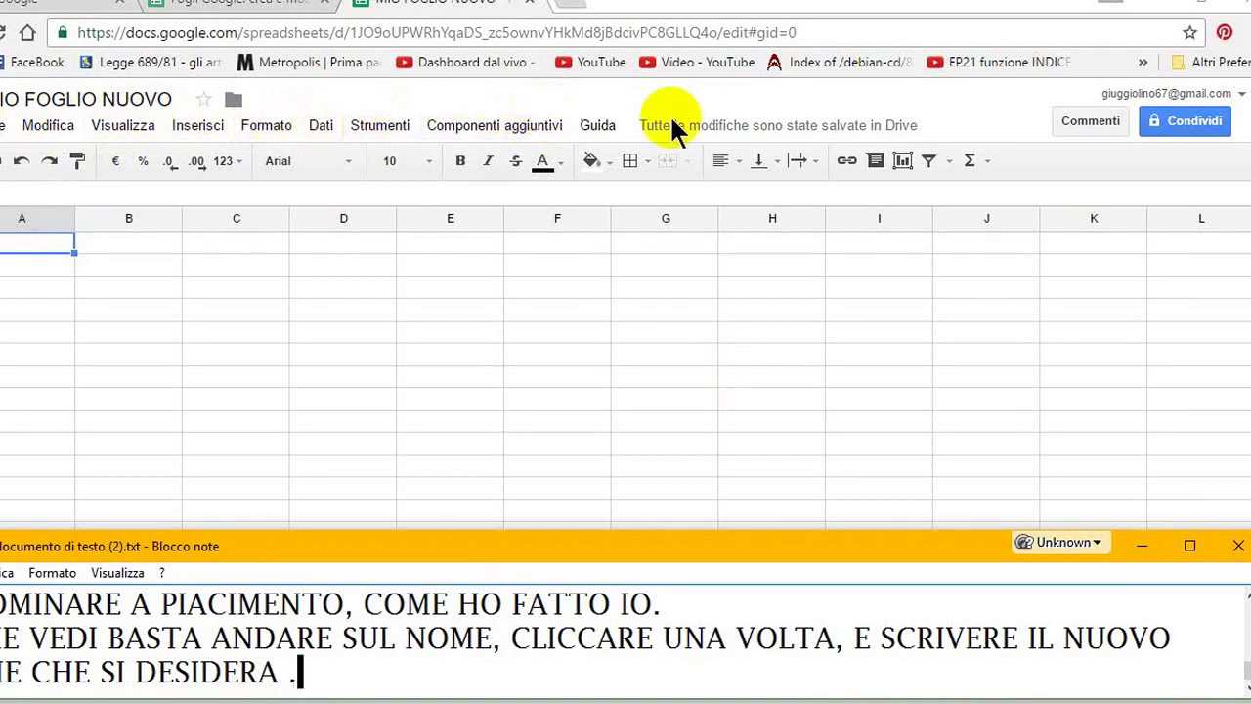
mouse_move(797, 145)
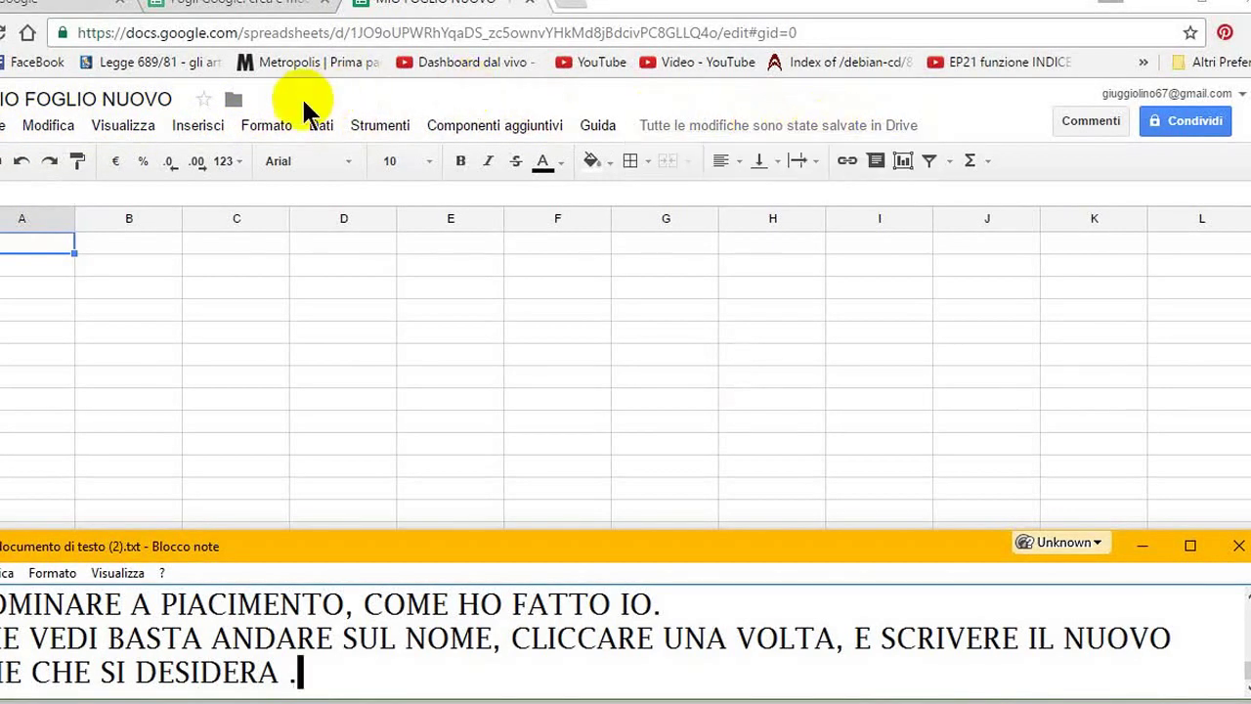
- Star the spreadsheet and narrate that clicking the star saves the file in a special list
click(207, 104)
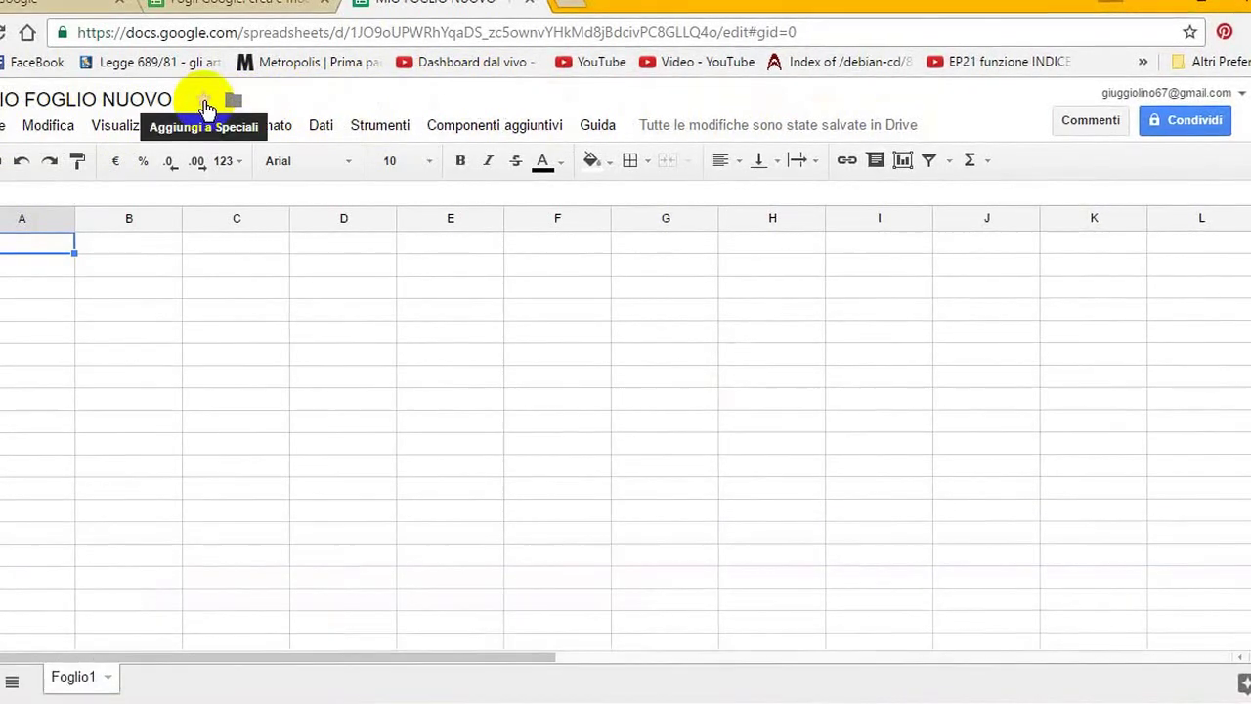
click(207, 104)
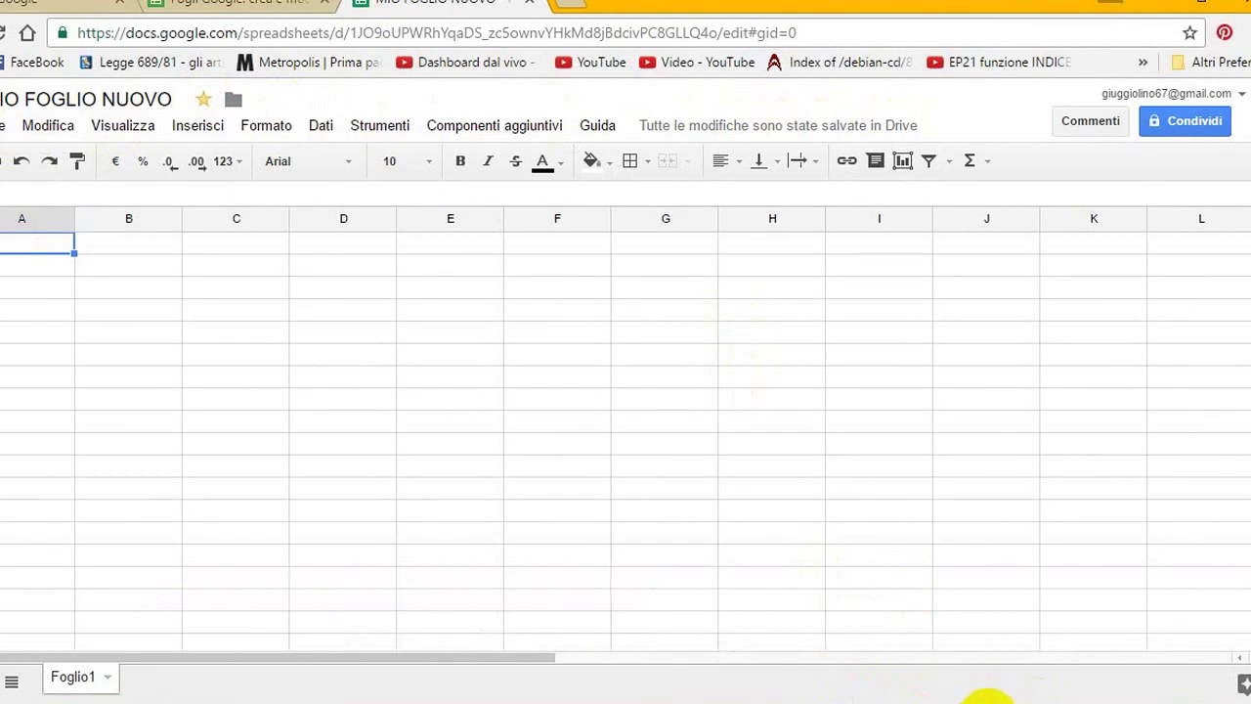
click(914, 698)
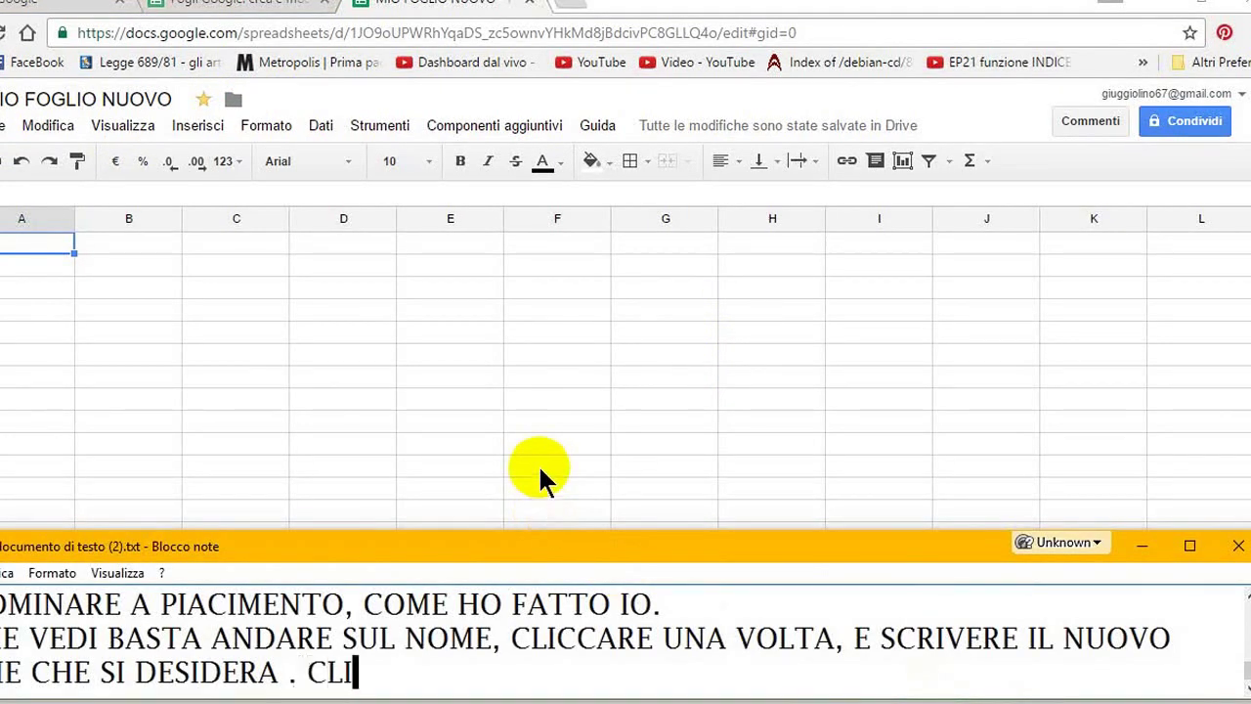
text(CCANDO S)
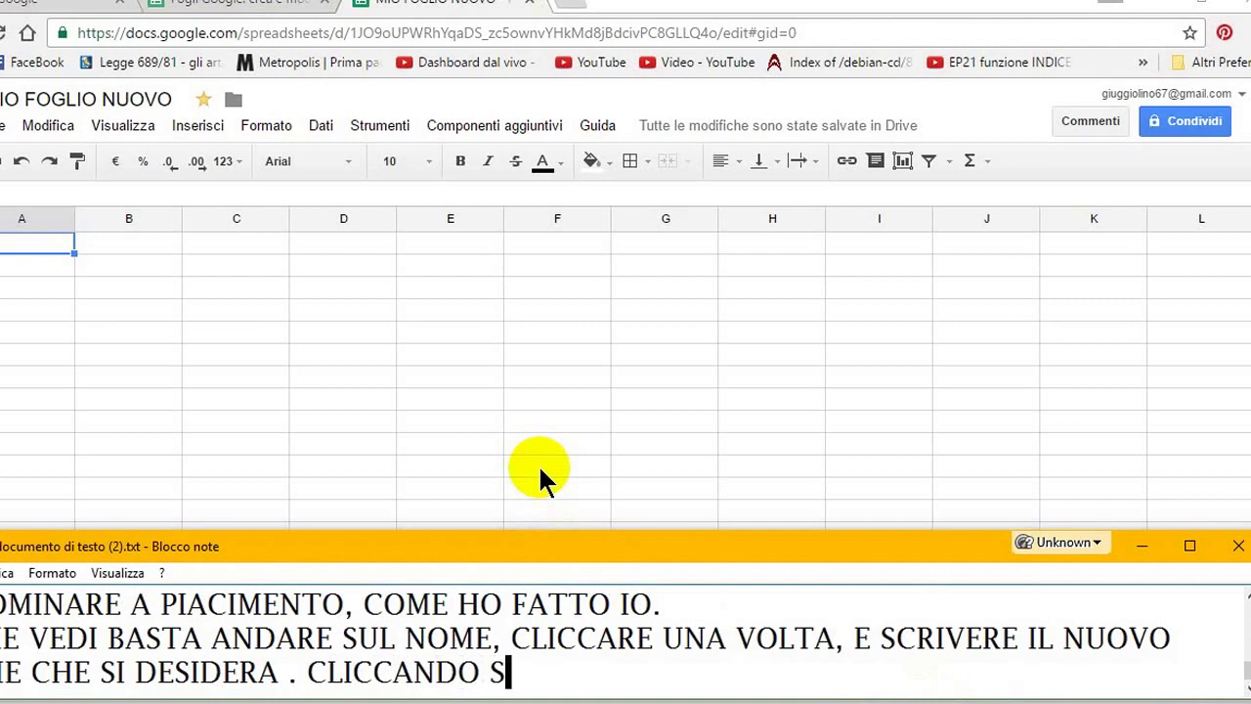
text(ULLA STELLA )
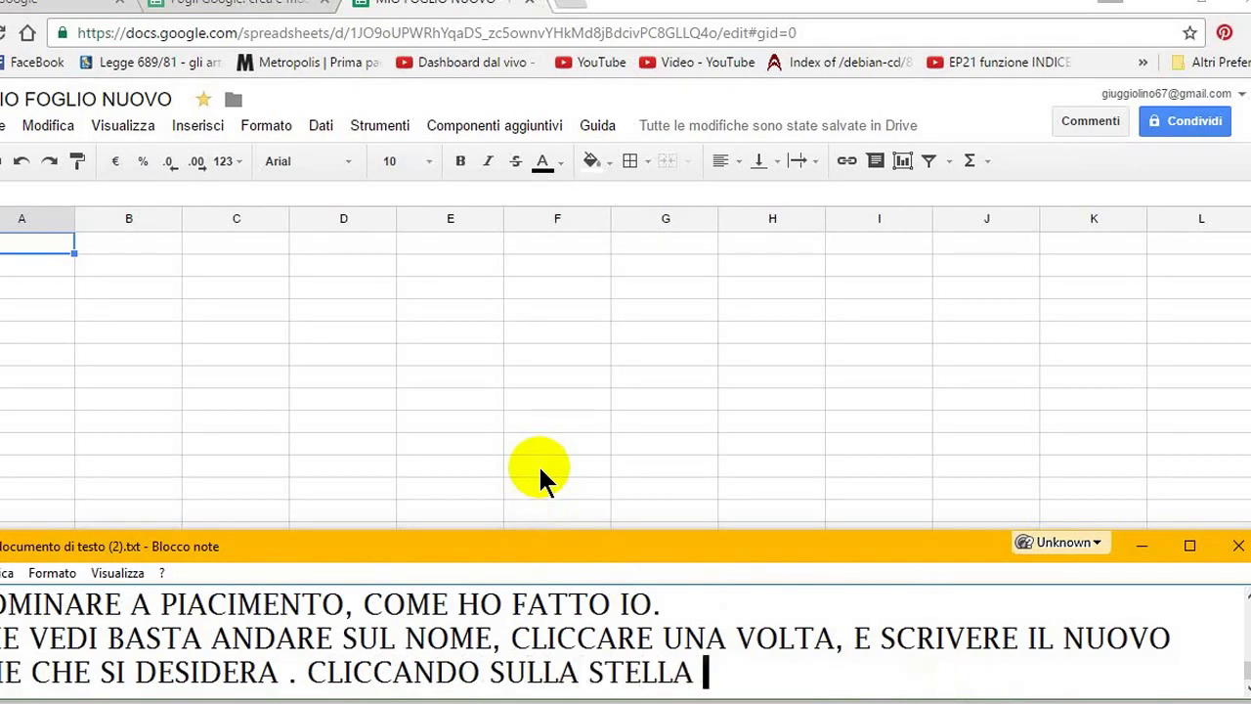
text(IL FILE )
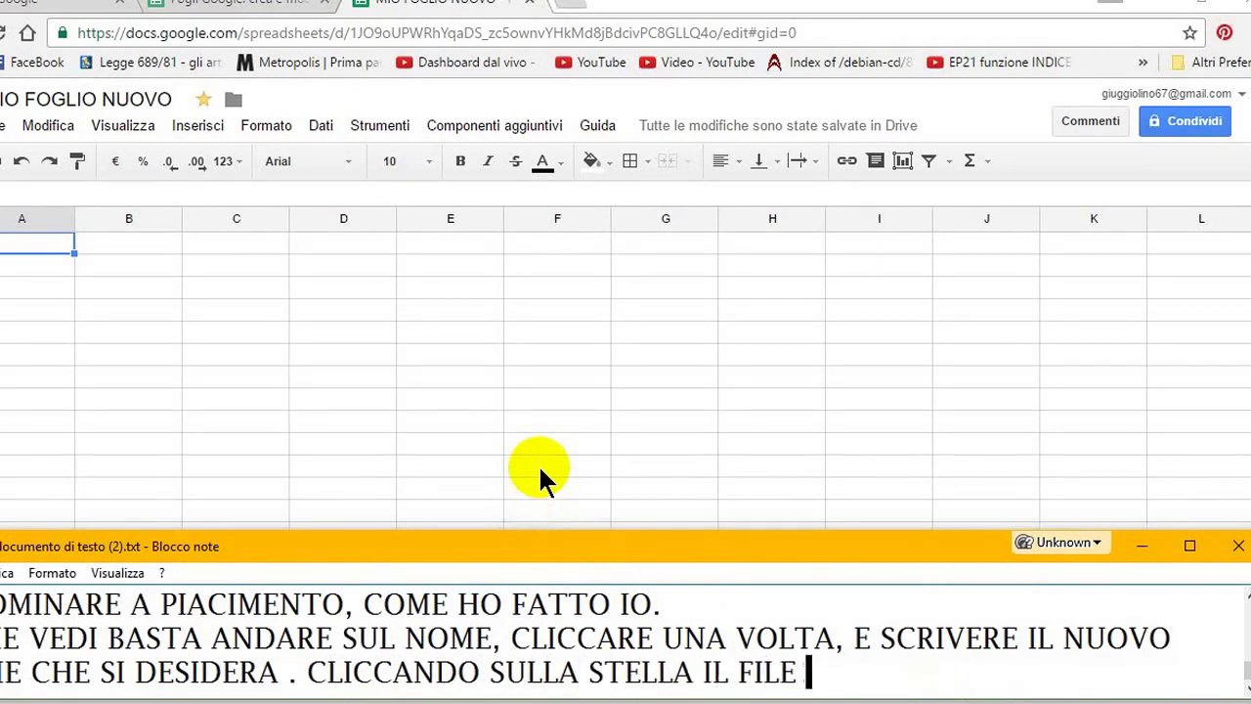
text(N)
key(BackSpace)
text(VIEN)
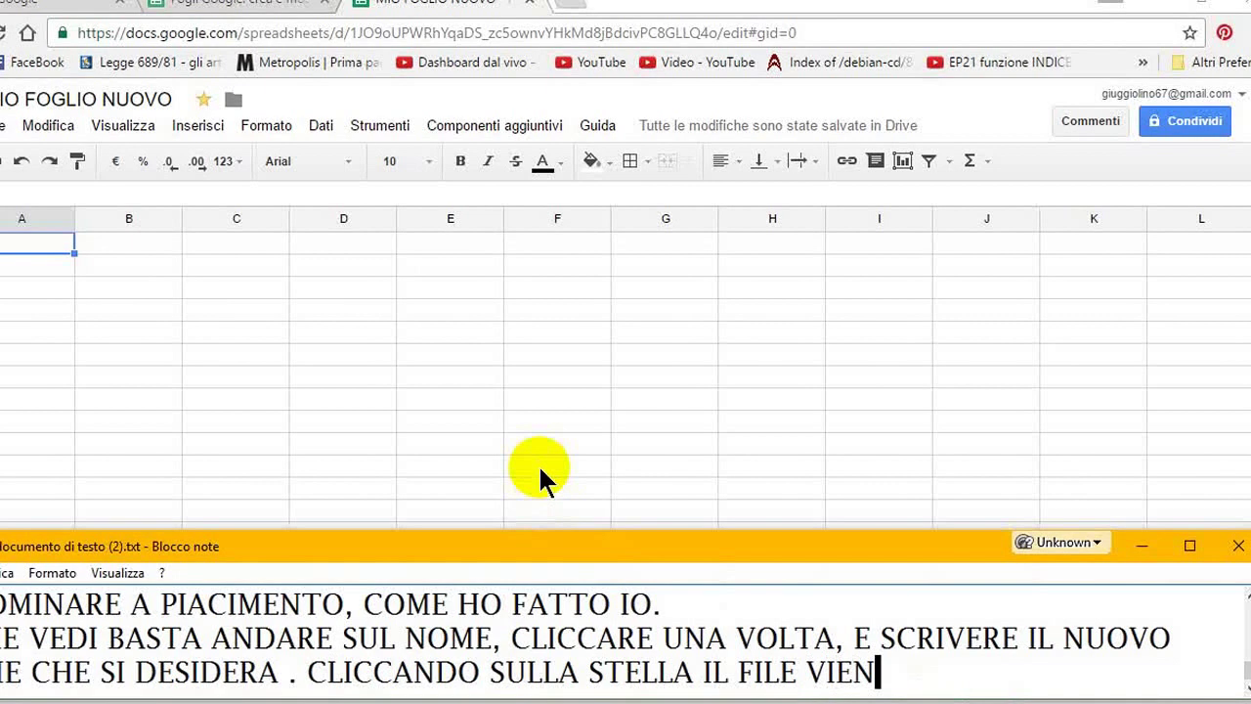
text(E SALVATO )
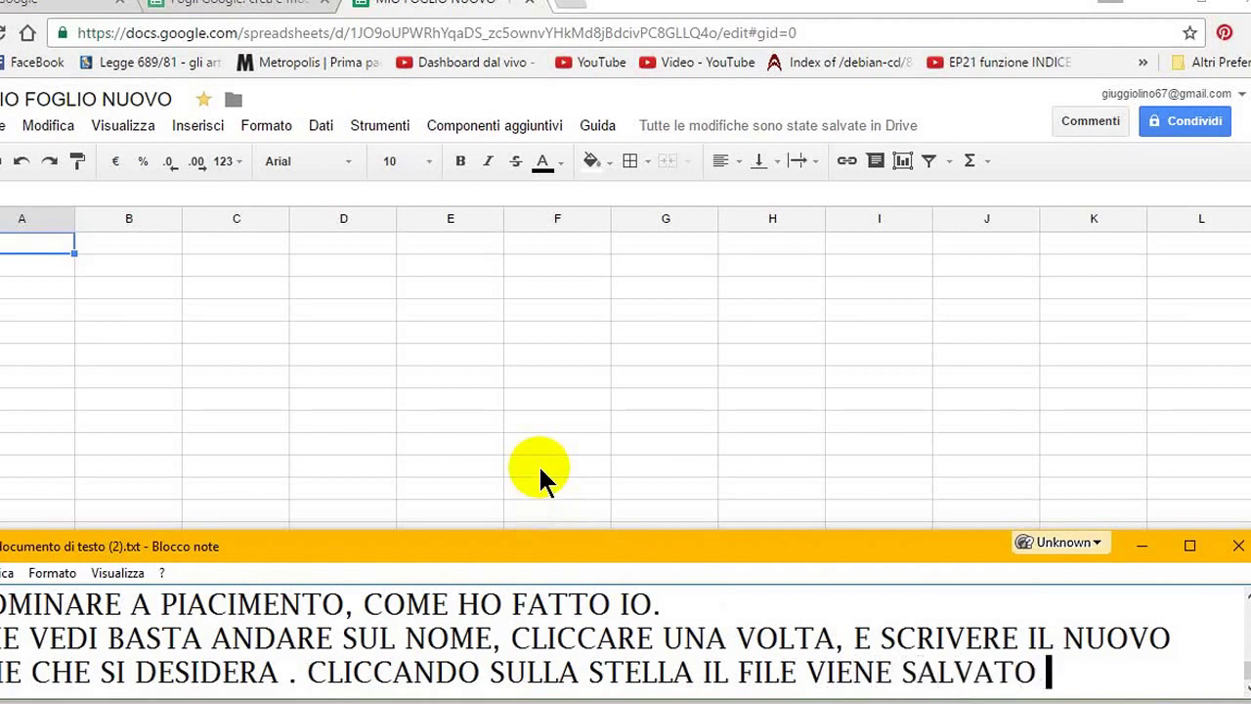
text(IN UNA LI)
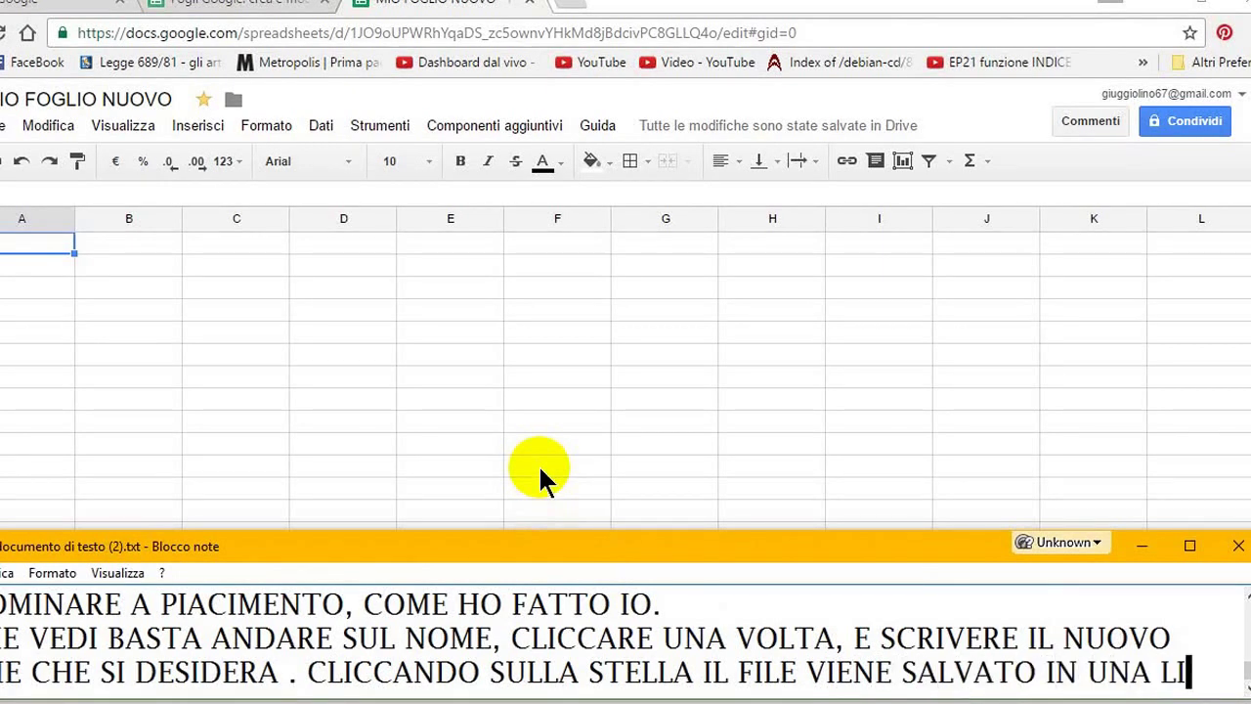
text(STA SPE)
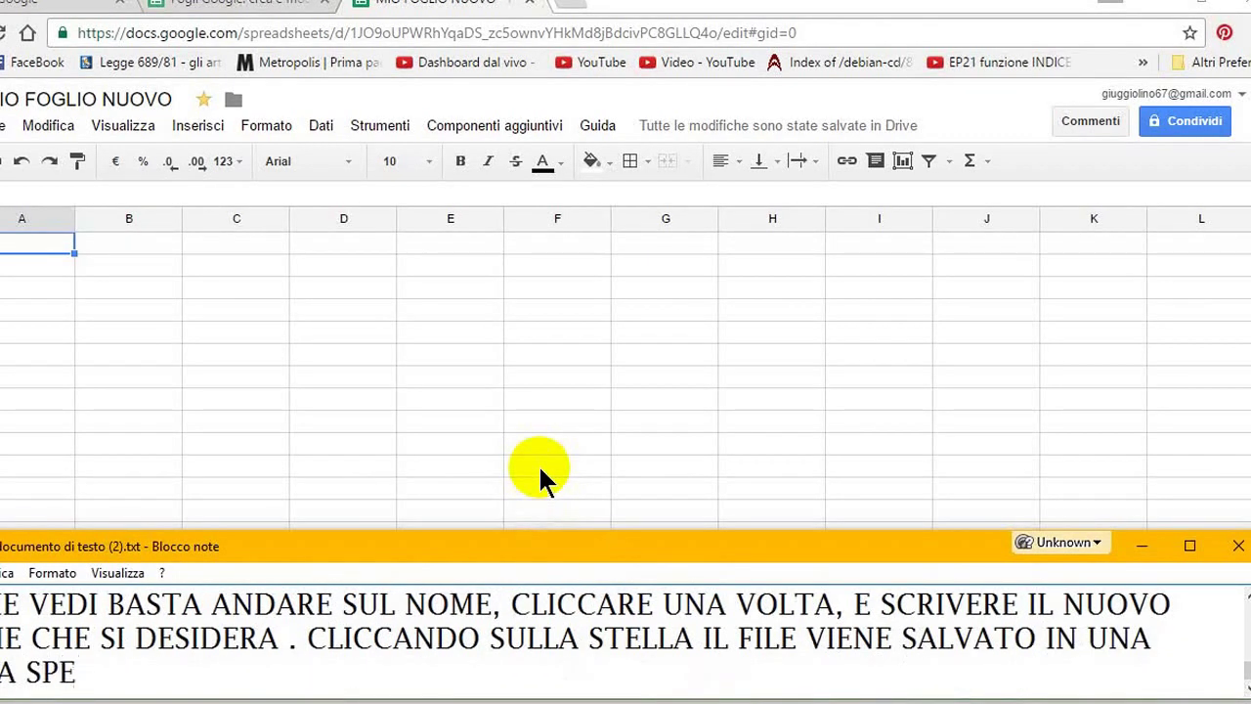
text(CIALE)
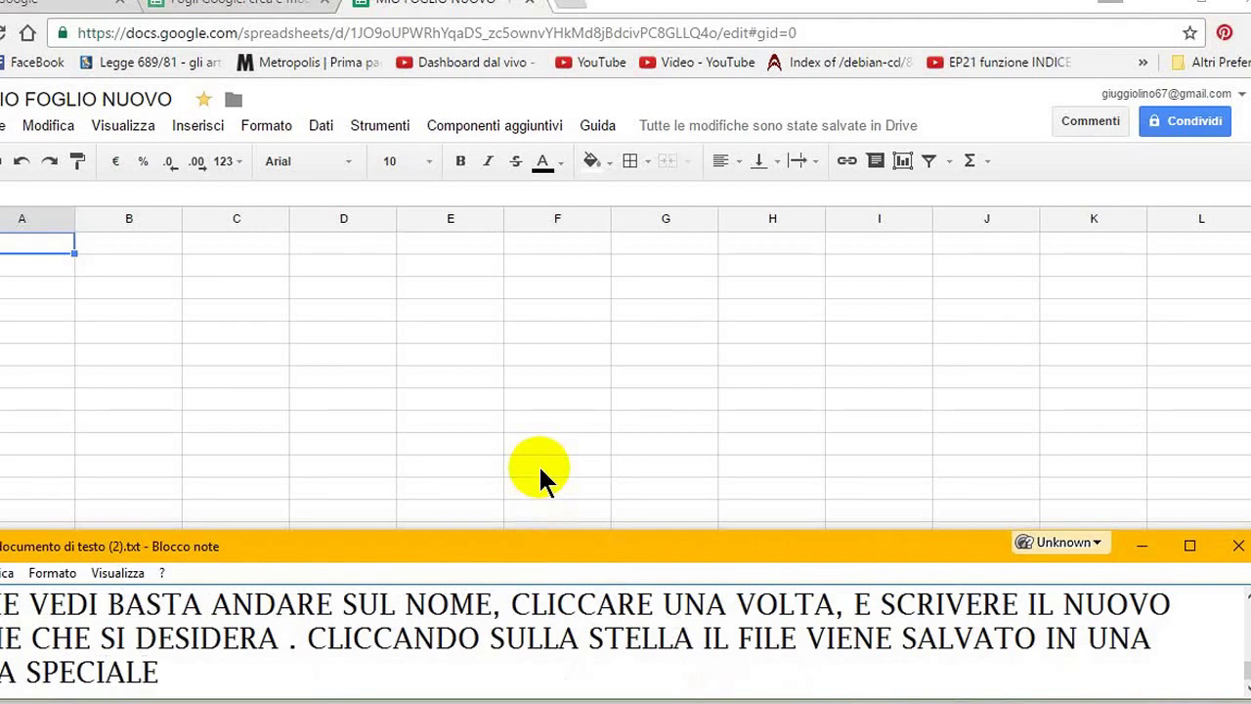
- Narrate that the ribbon has various items, far fewer than Microsoft or OpenOffice spreadsheets
click(201, 101)
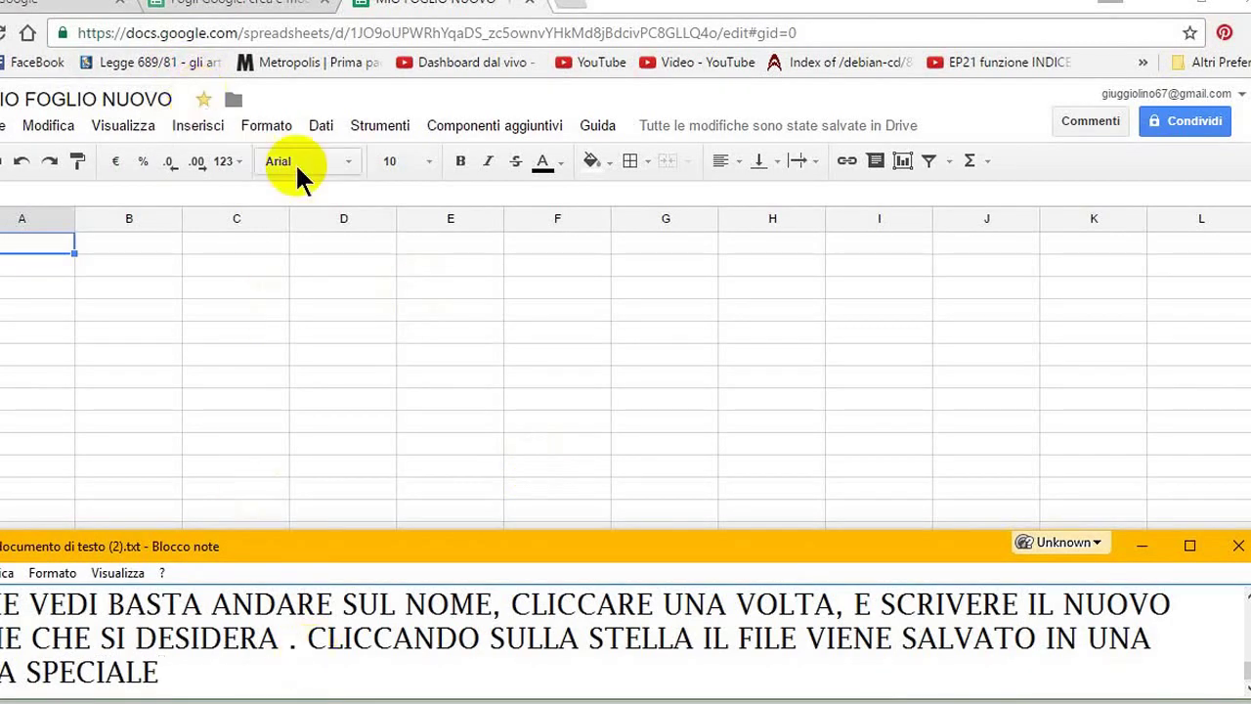
text(.)
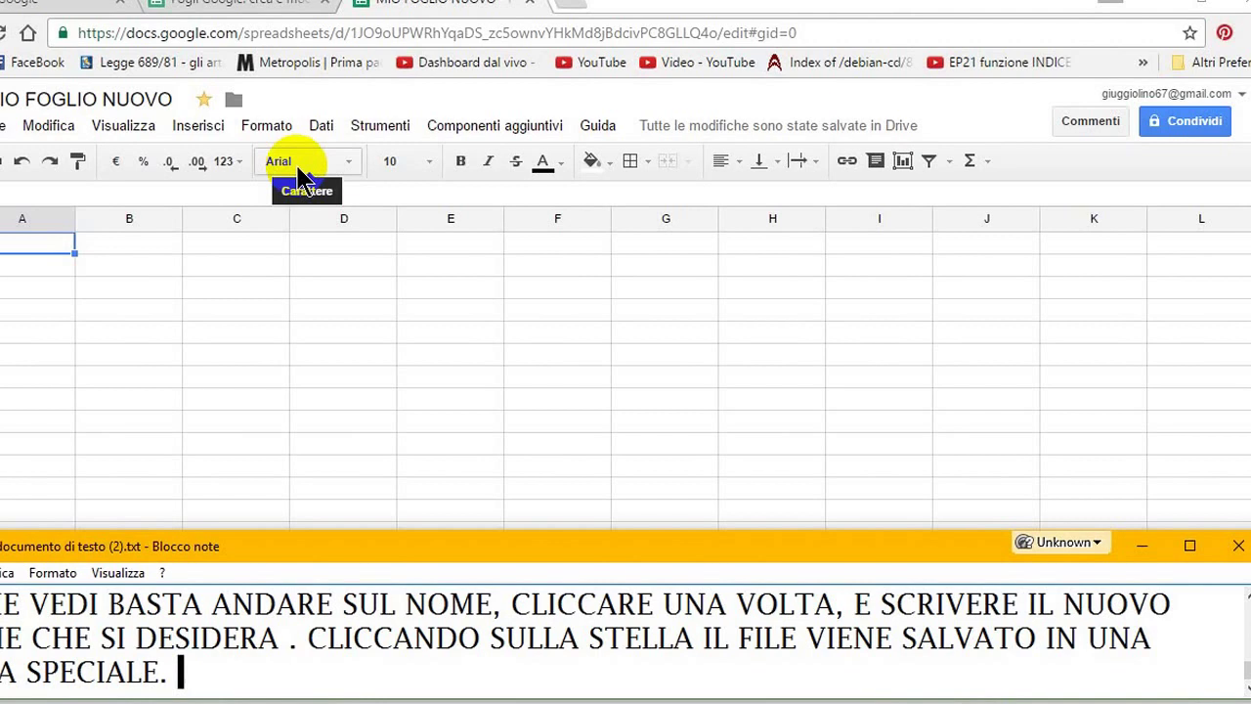
text(NELL)
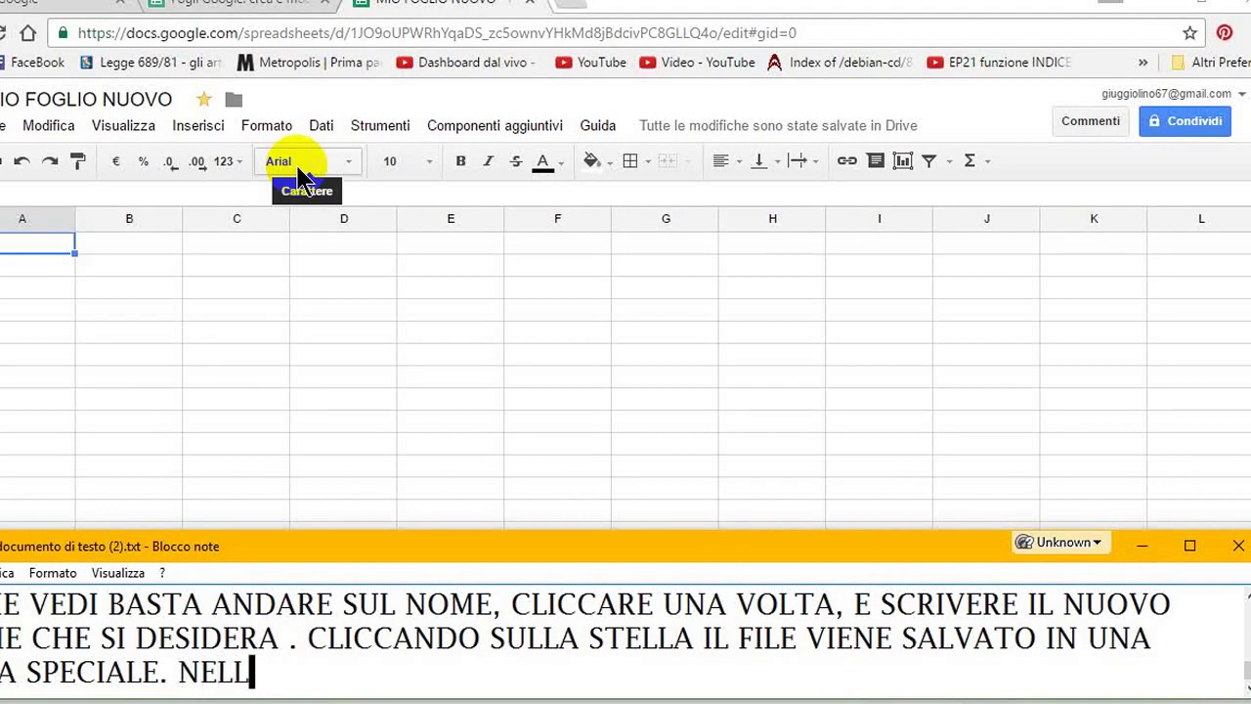
text(A RIBBON C)
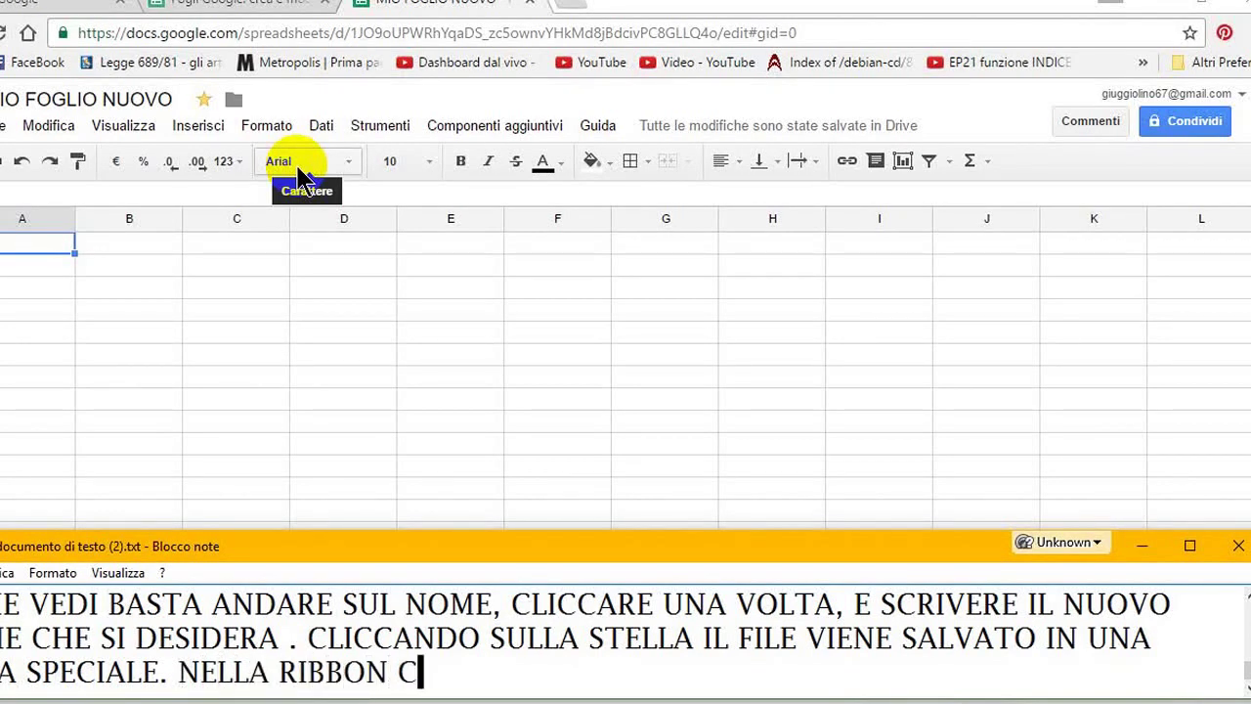
text(I SONO VARI )
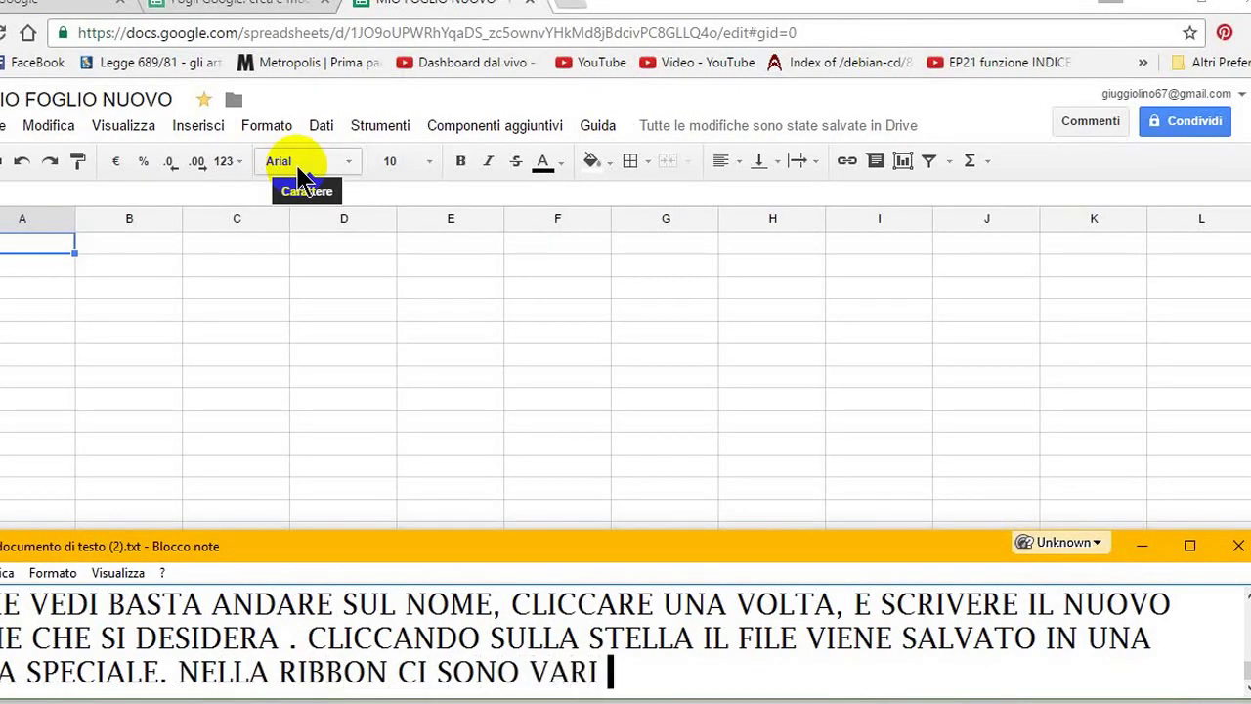
text(E FO)
key(BackSpace)
key(BackSpace)
text(V)
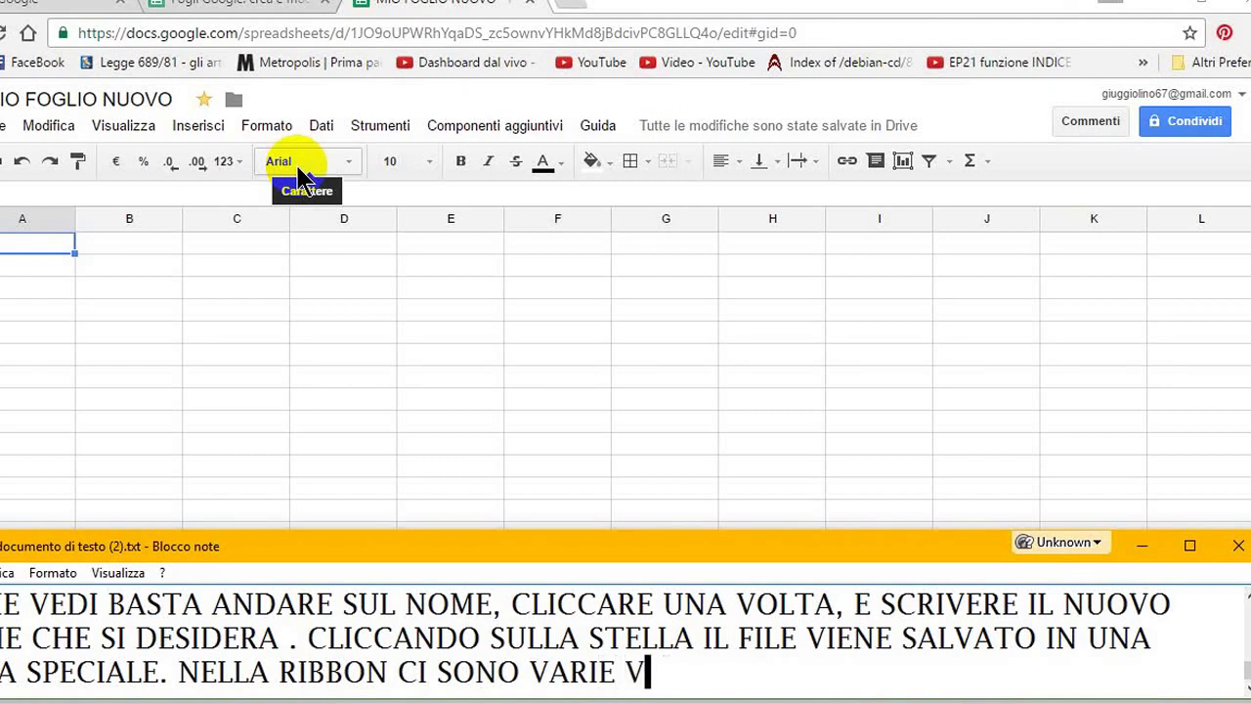
text(OCI, CHE SON)
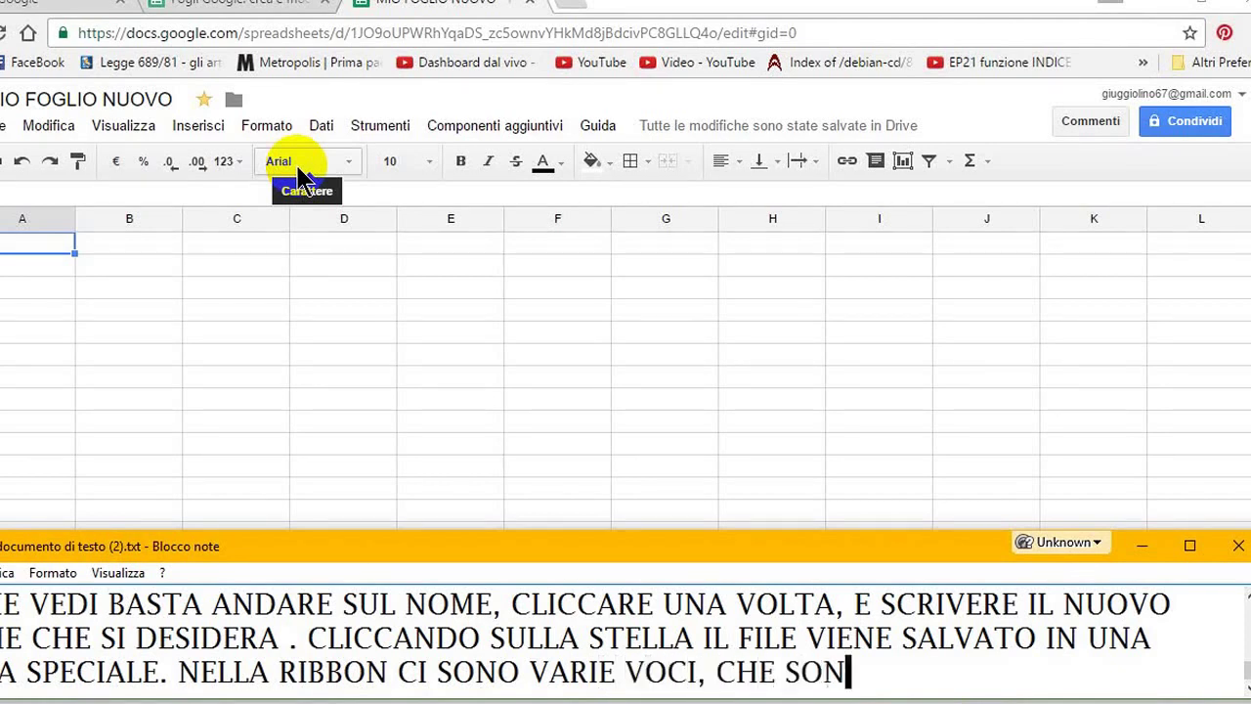
text(O PERO)
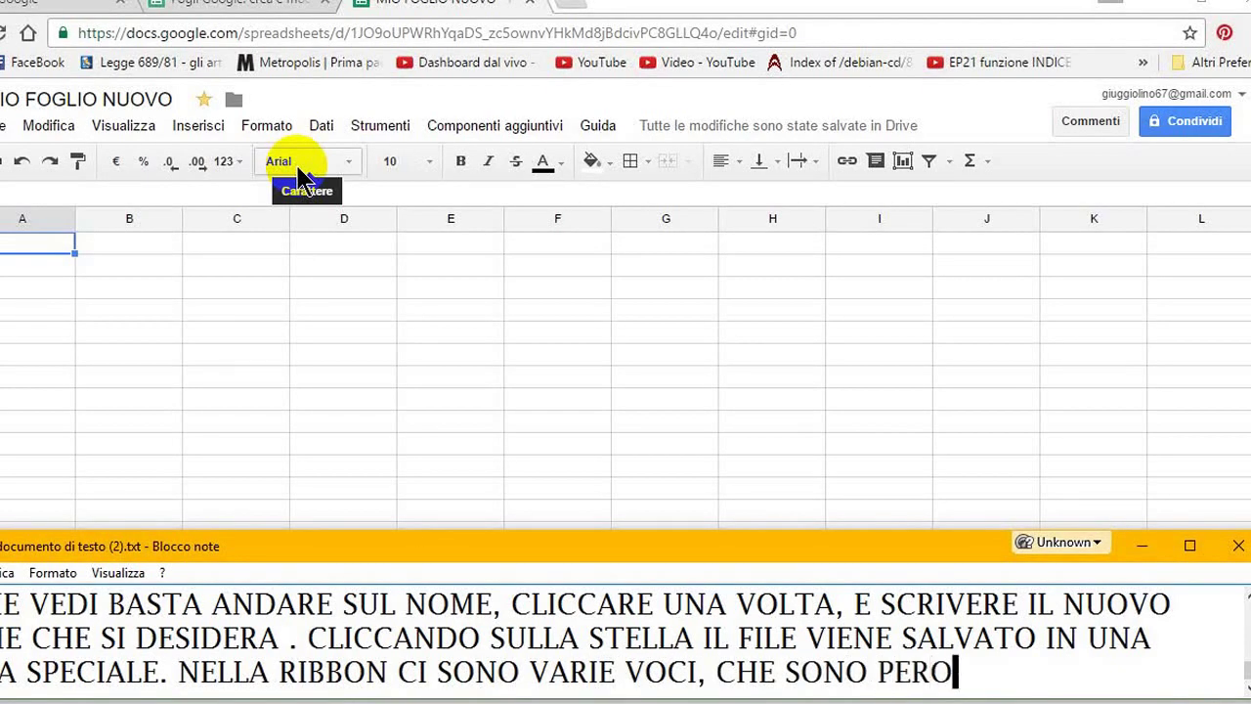
text( MOLTE DI M)
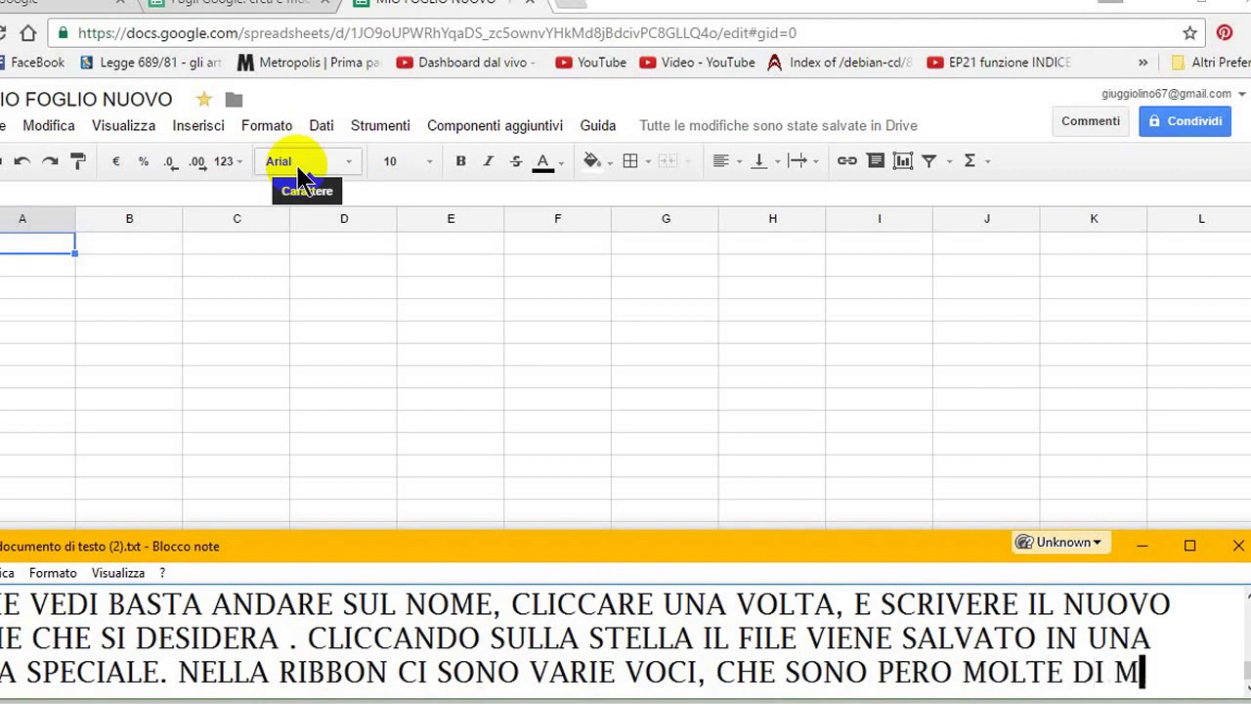
text(ENO)
key(Return)
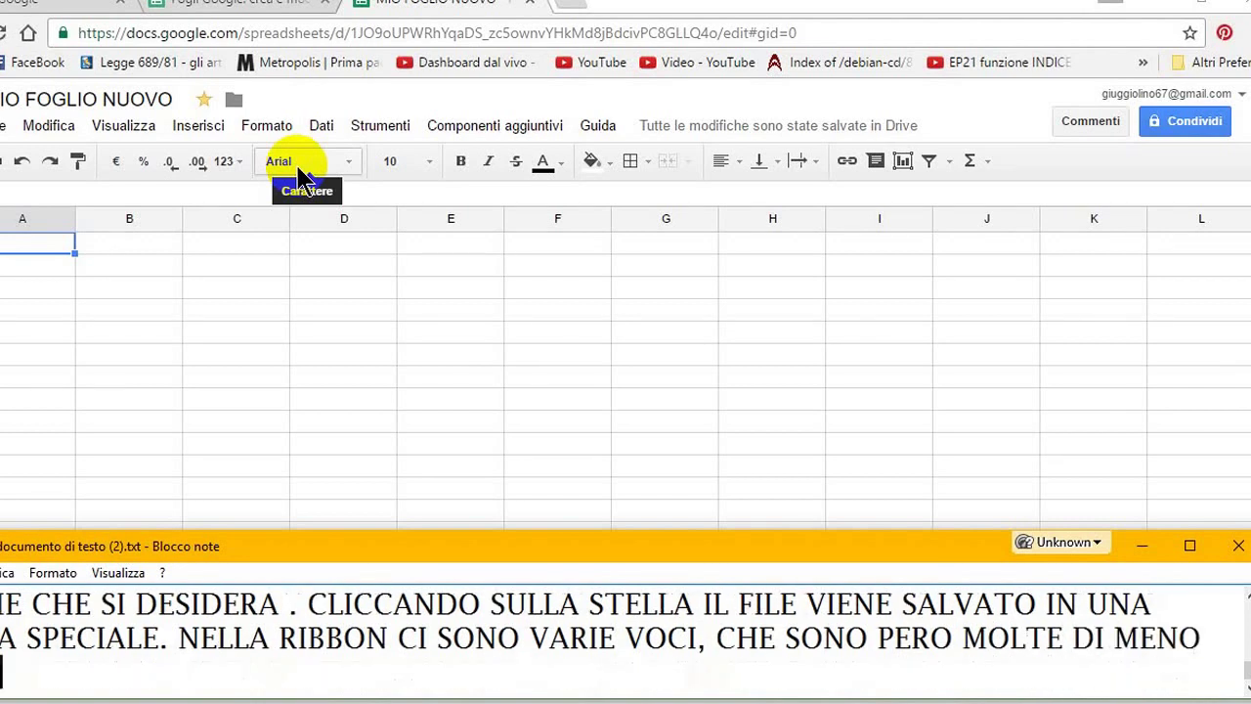
text(ETTO AI )
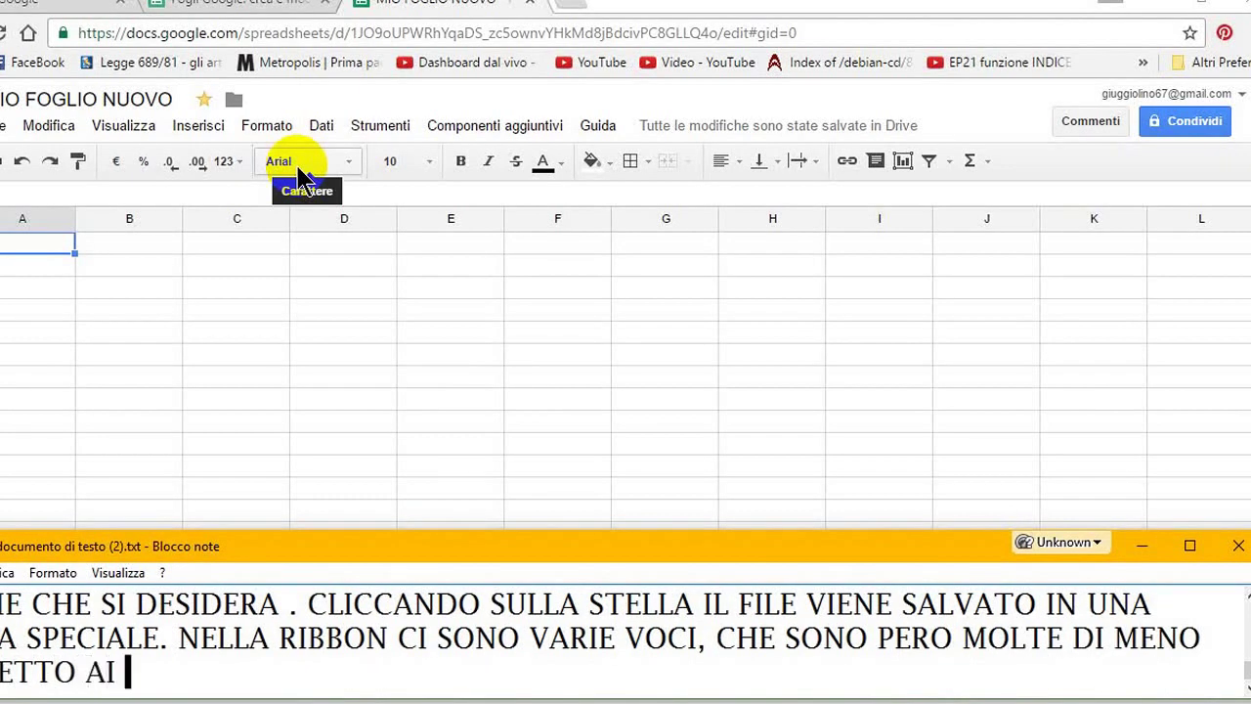
text(FOGLI DI CAL)
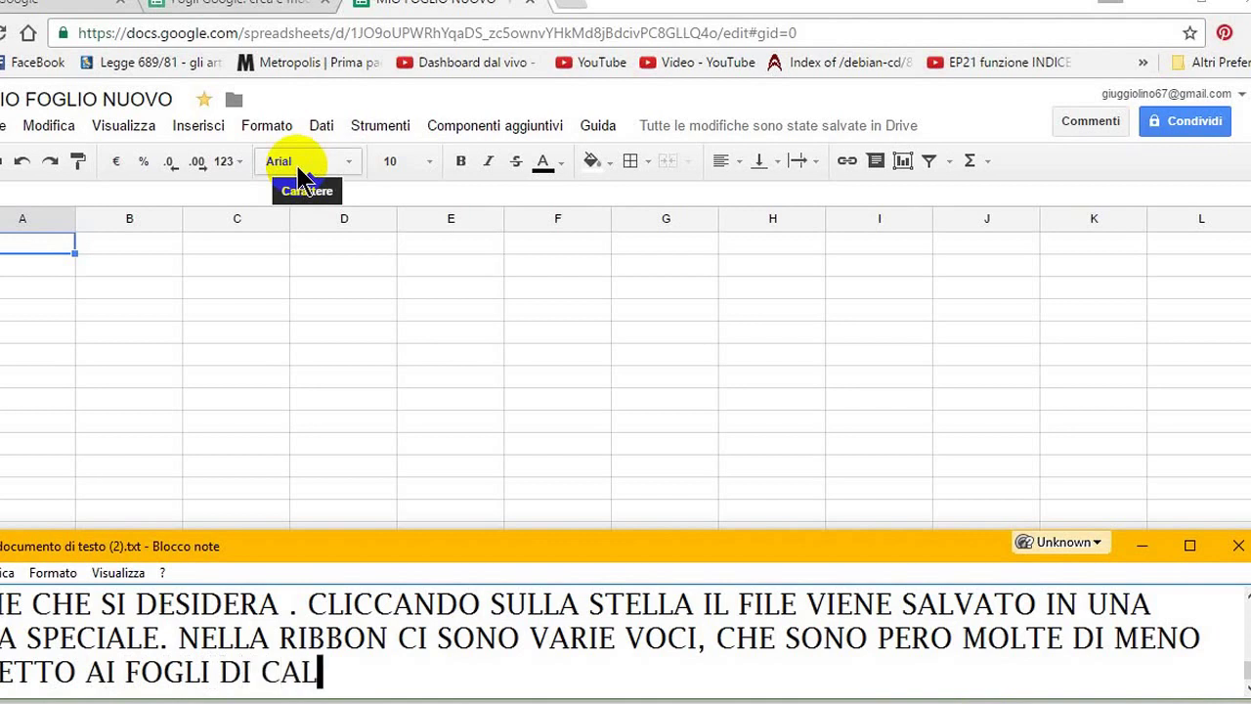
text(COLO DI MI)
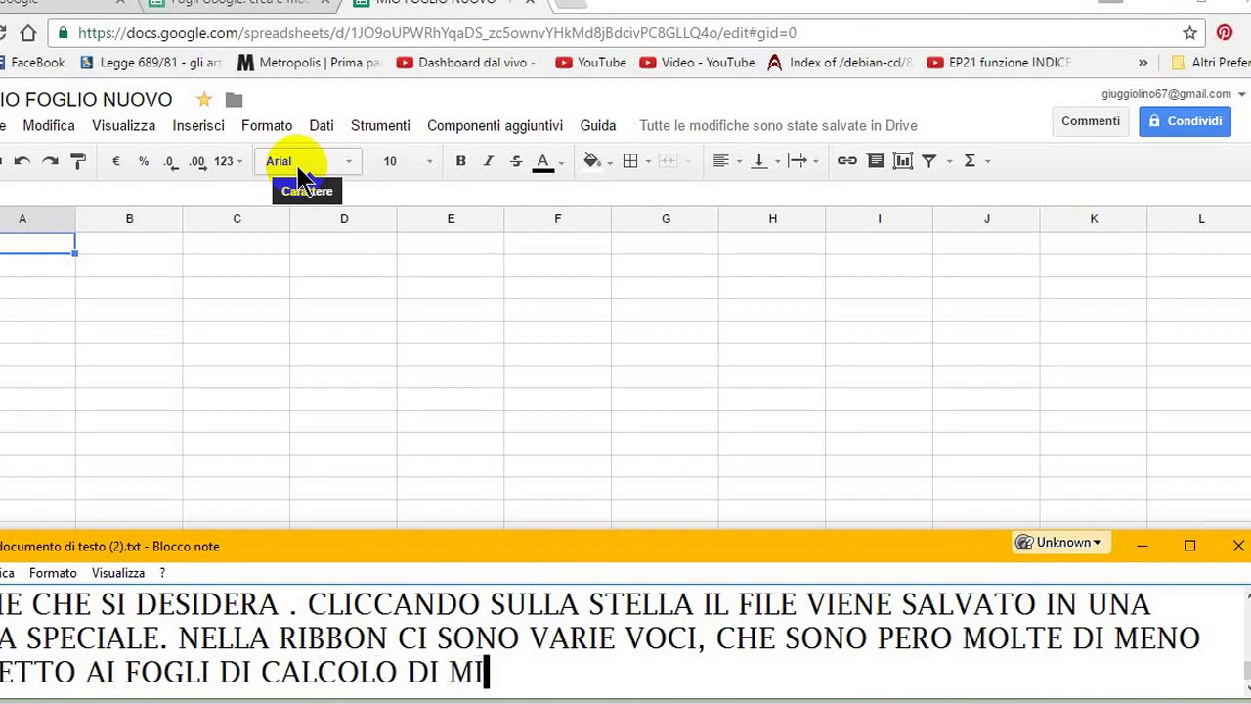
text(CROSO)
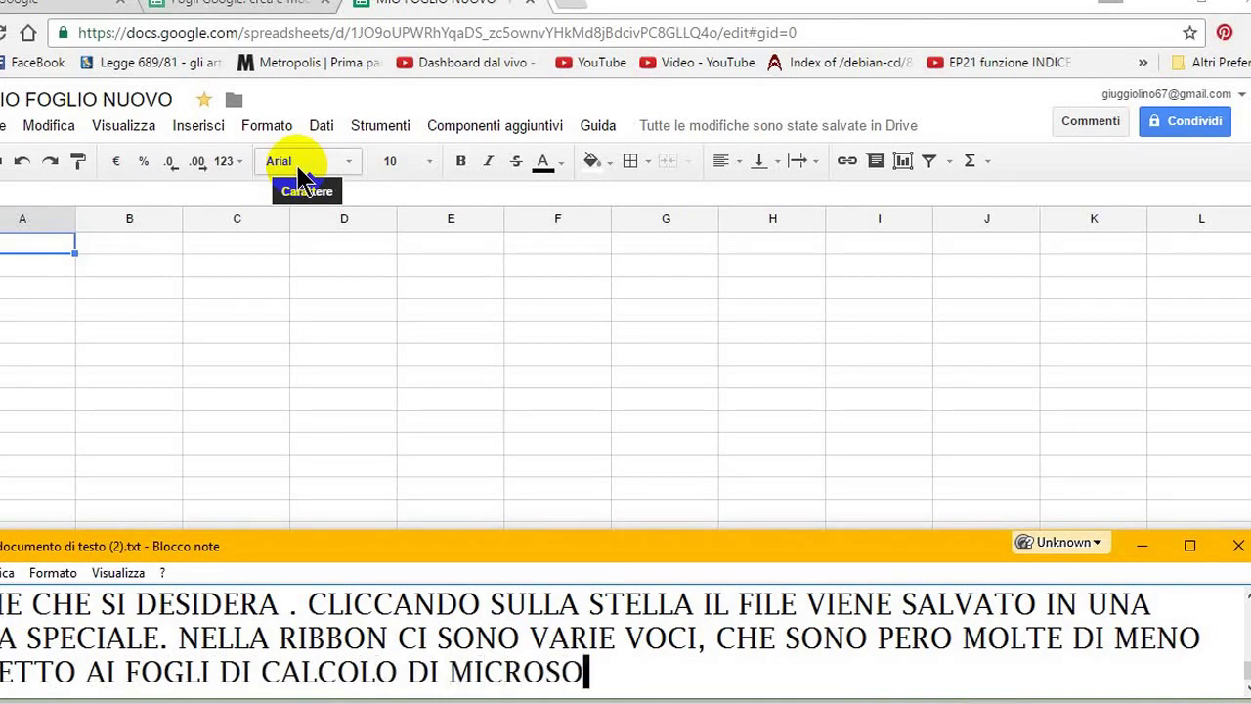
text(FT O )
text(DI OP)
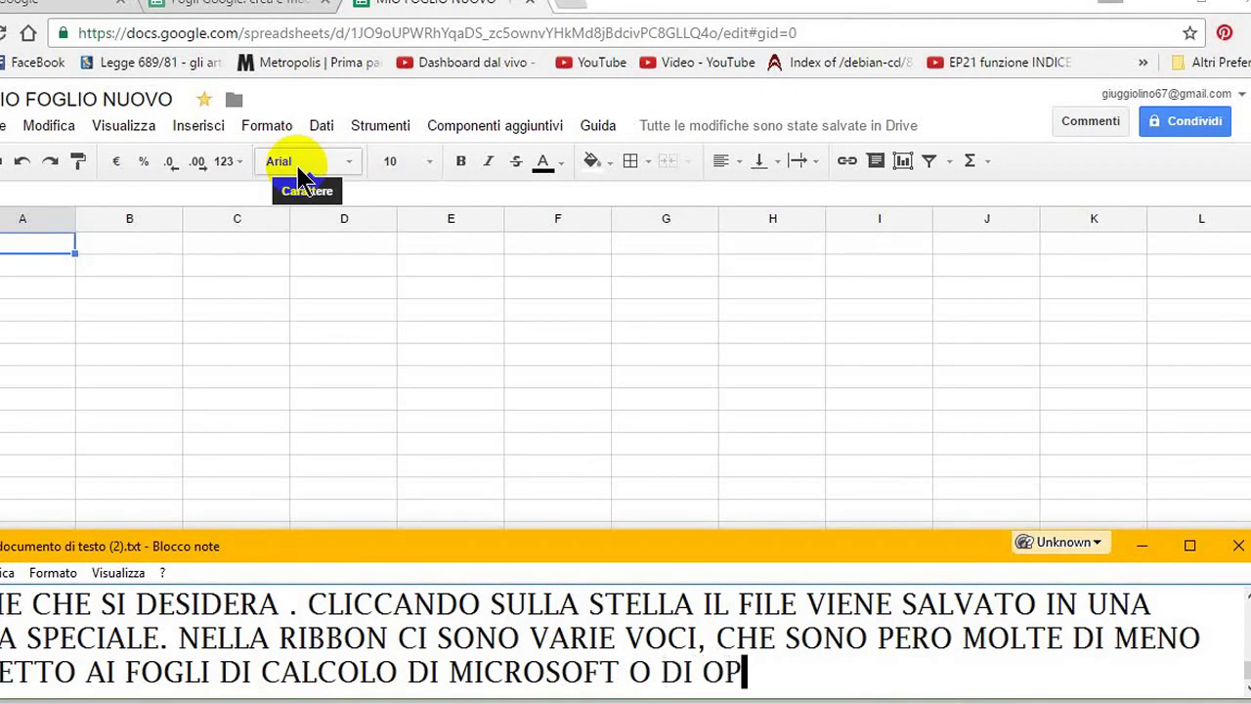
text(EN OFFIC)
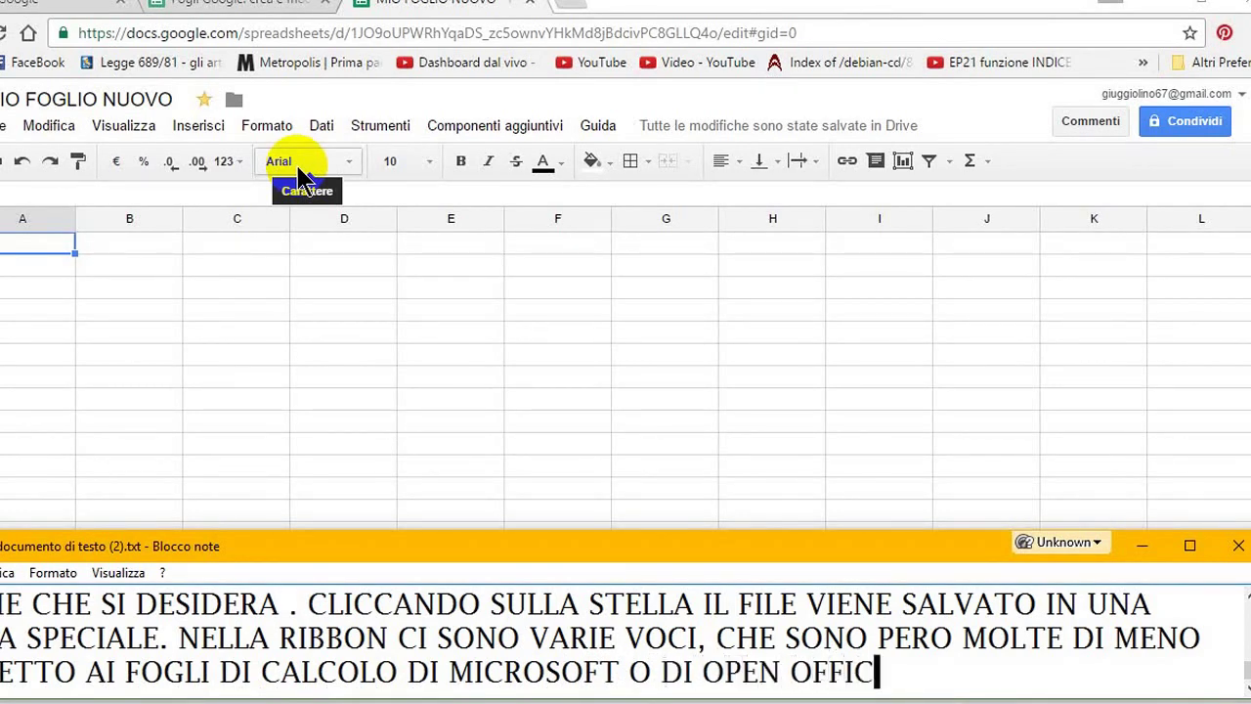
text(E.)
- On a new line, narrate that these are reduced sheets yet have everything needed to work comfortably
key(Return)
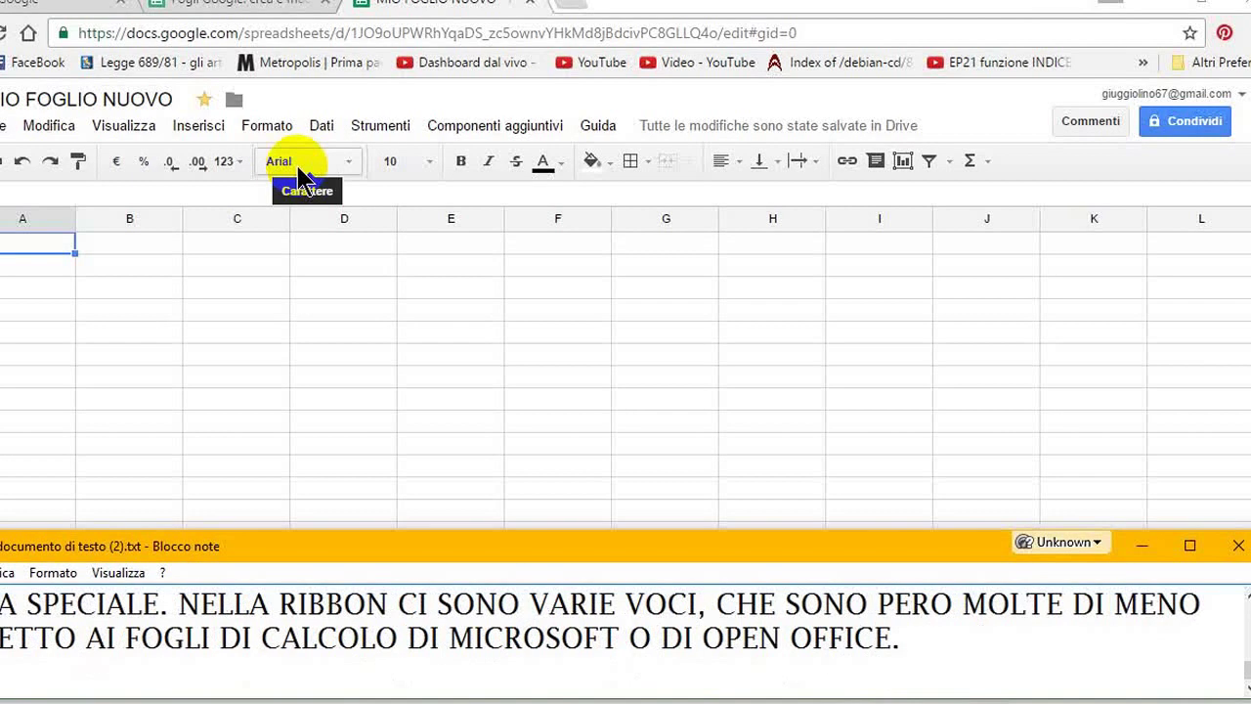
text(QUESTI SONO F)
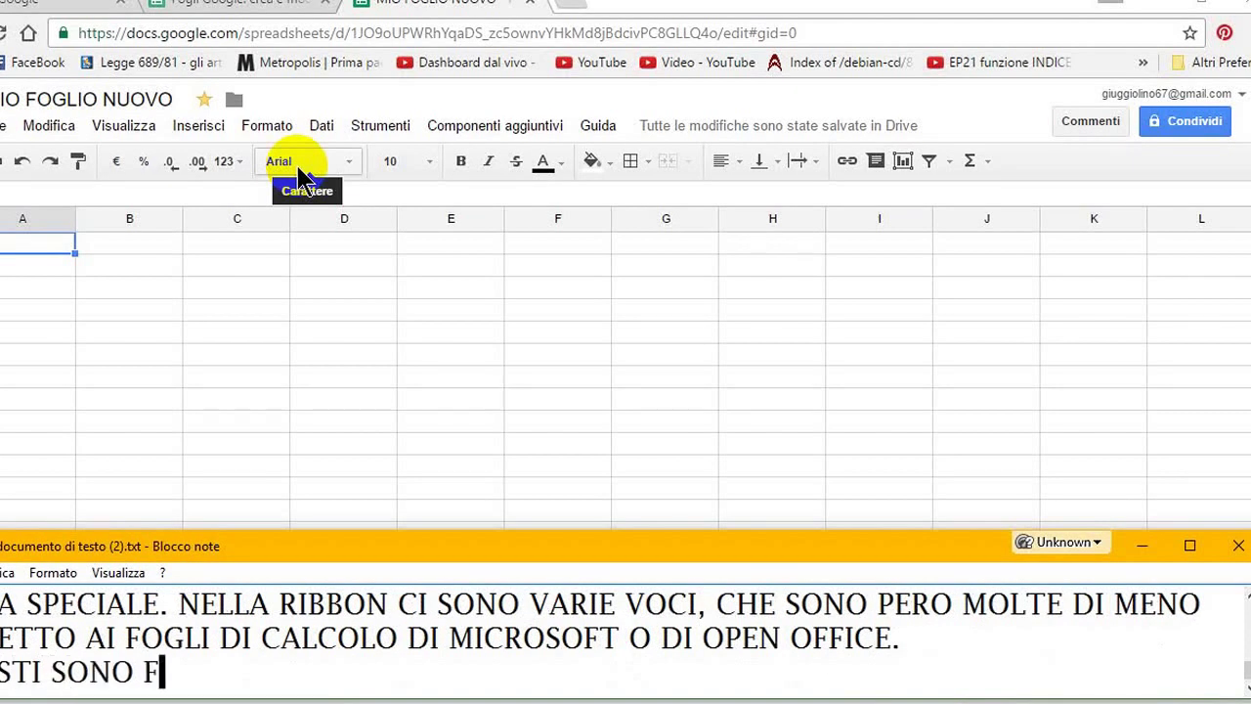
text(GOL)
key(BackSpace)
key(BackSpace)
key(BackSpace)
key(BackSpace)
key(BackSpace)
text(GOL)
key(BackSpace)
key(BackSpace)
text(OG)
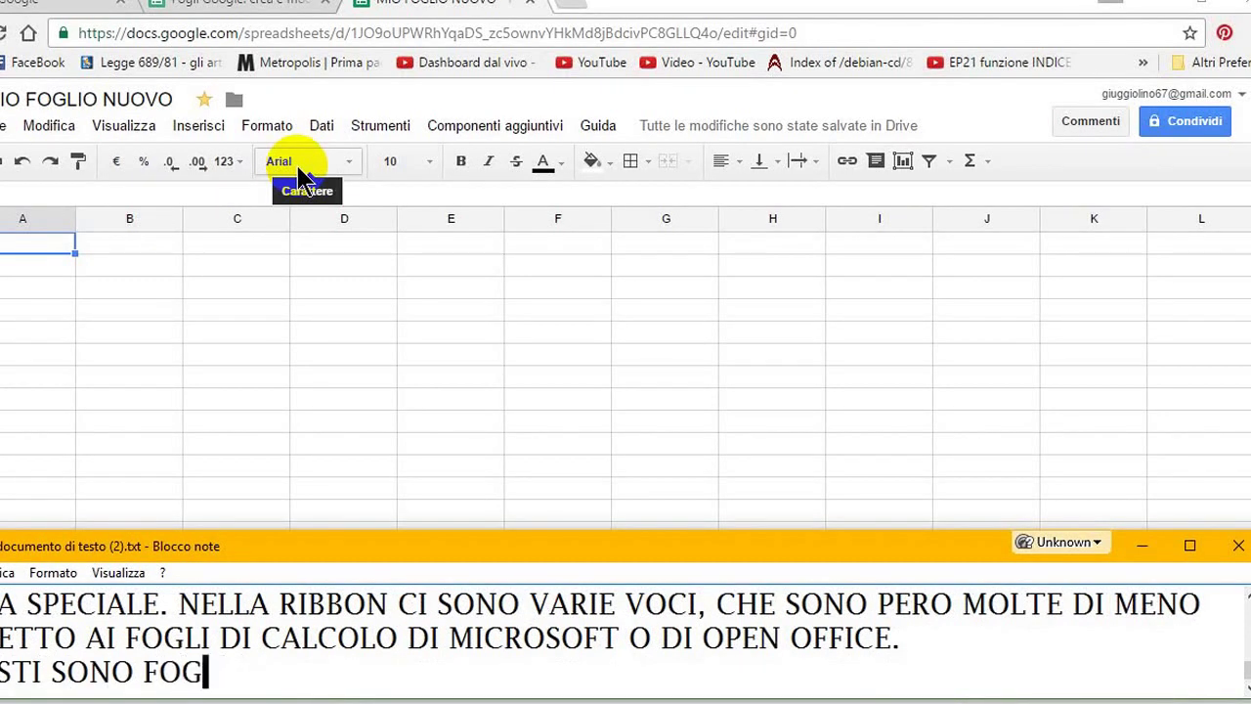
text(LI RIDOTTI)
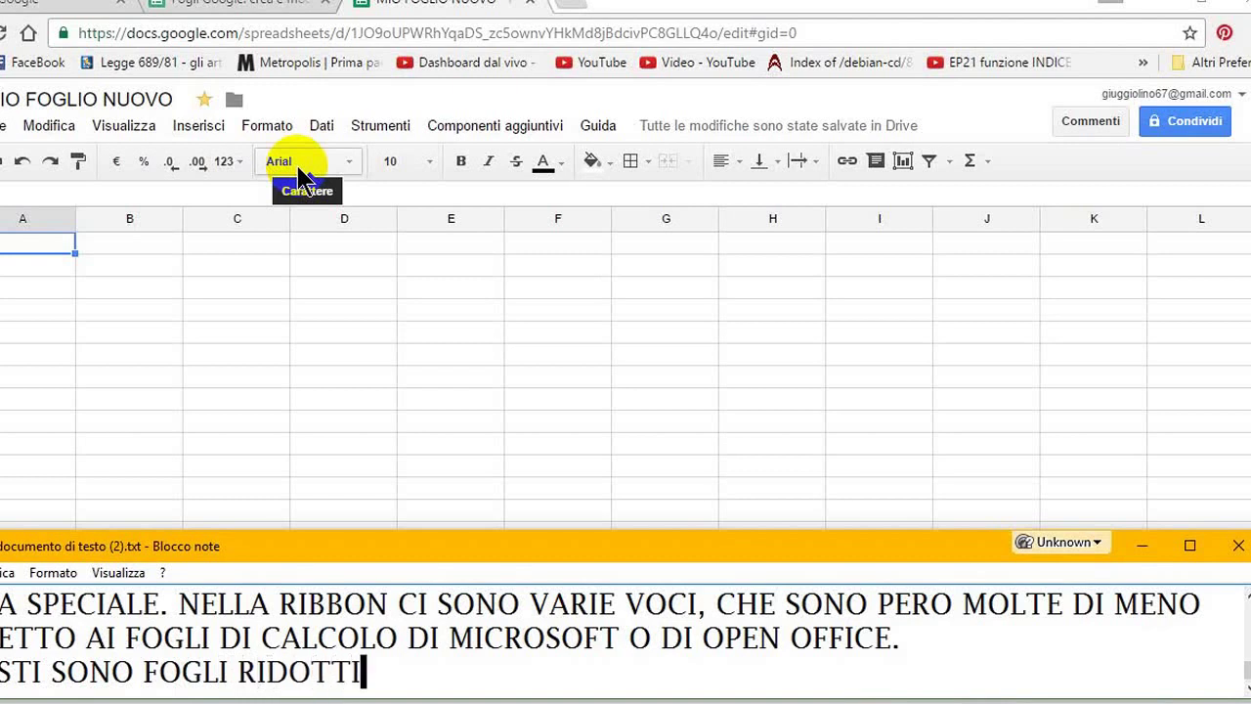
text(, ANCHE SE)
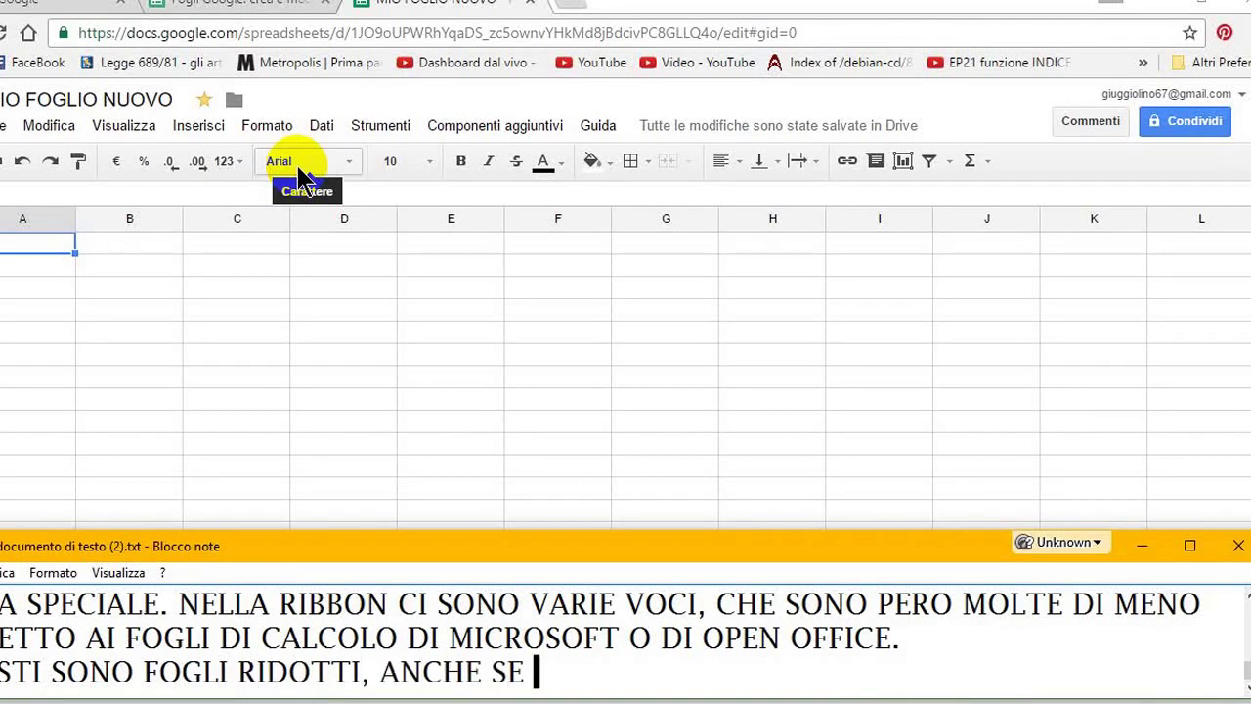
text( HANNO TUTTO)
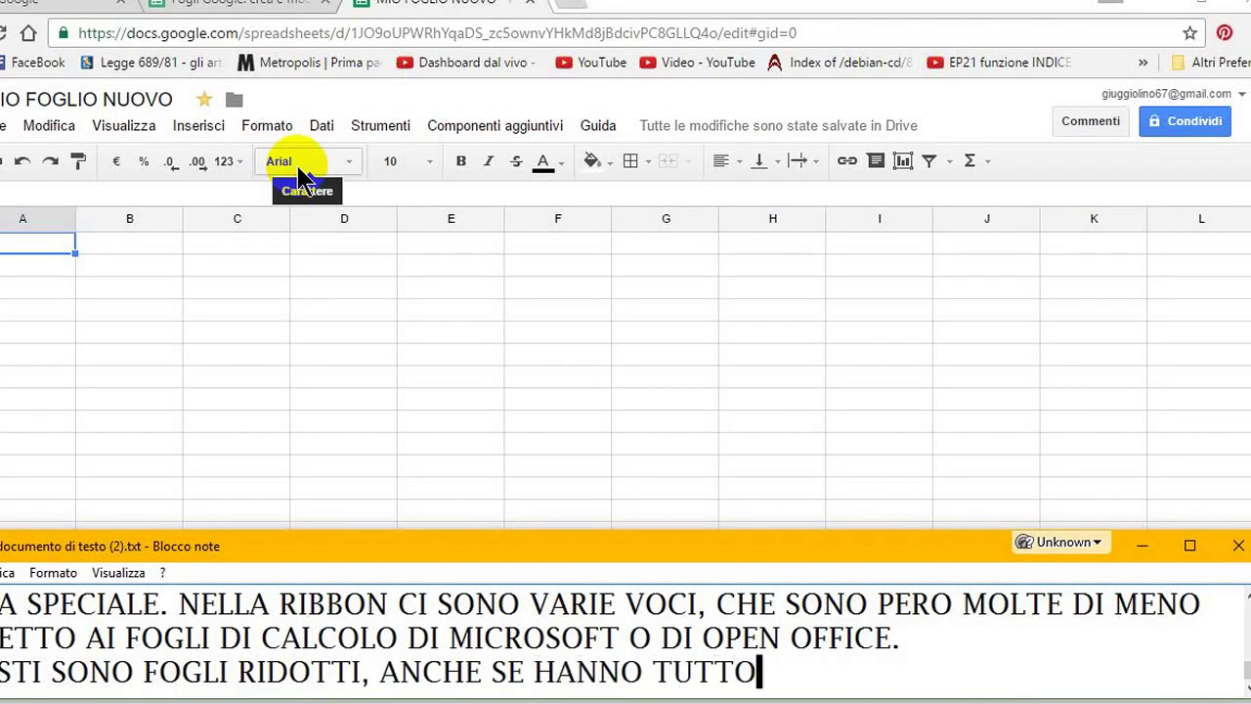
text( CIO CHE SERE)
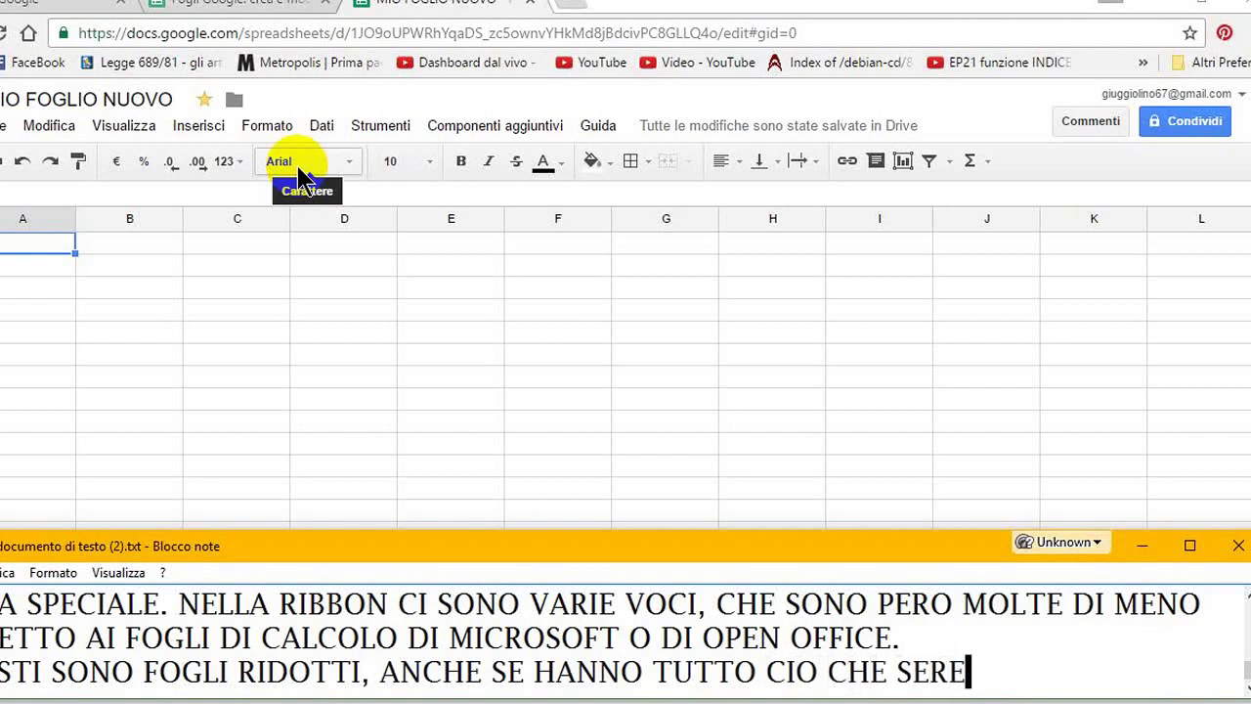
text( P)
key(BackSpace)
key(BackSpace)
key(BackSpace)
text(V)
text(E PER PO)
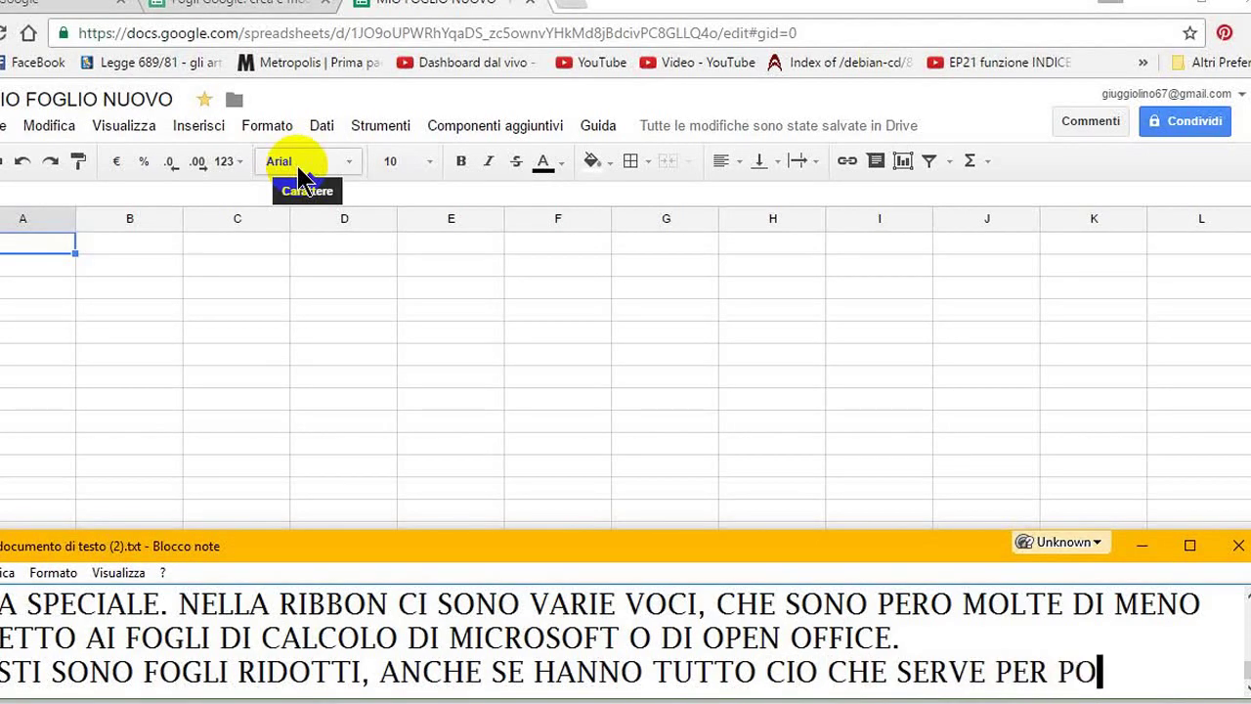
text(TER LAVOR)
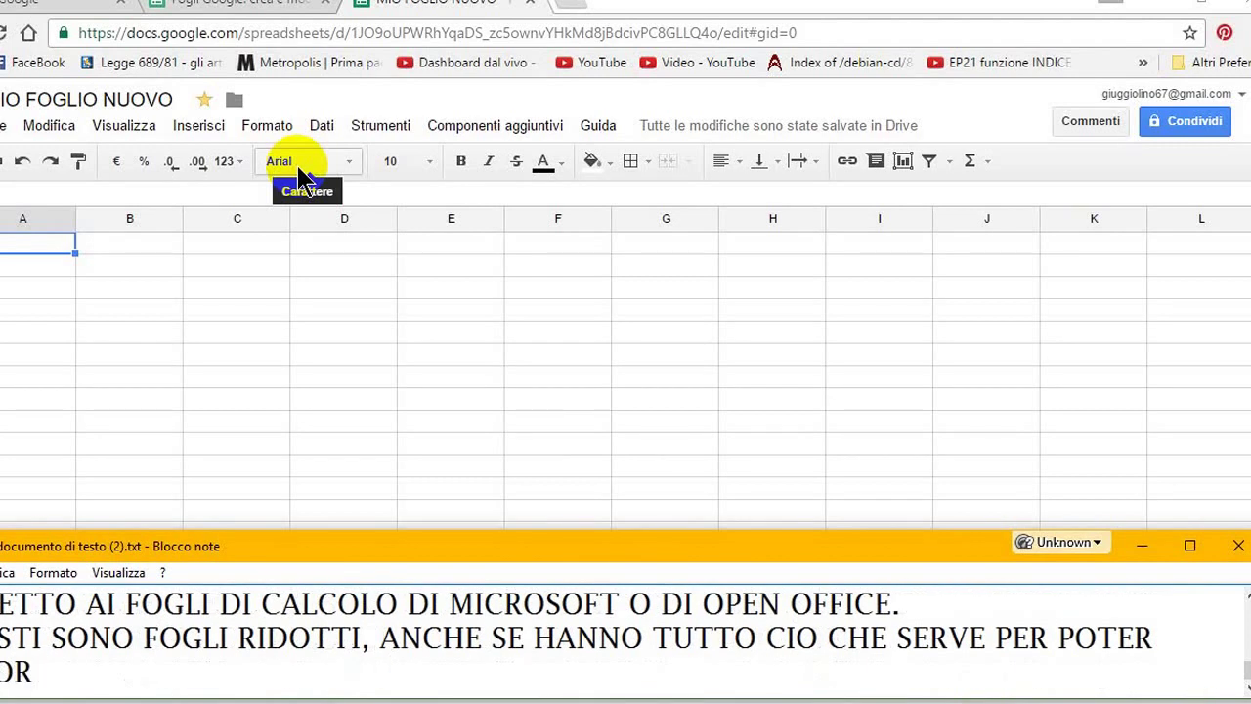
key(BackSpace)
text(ARE )
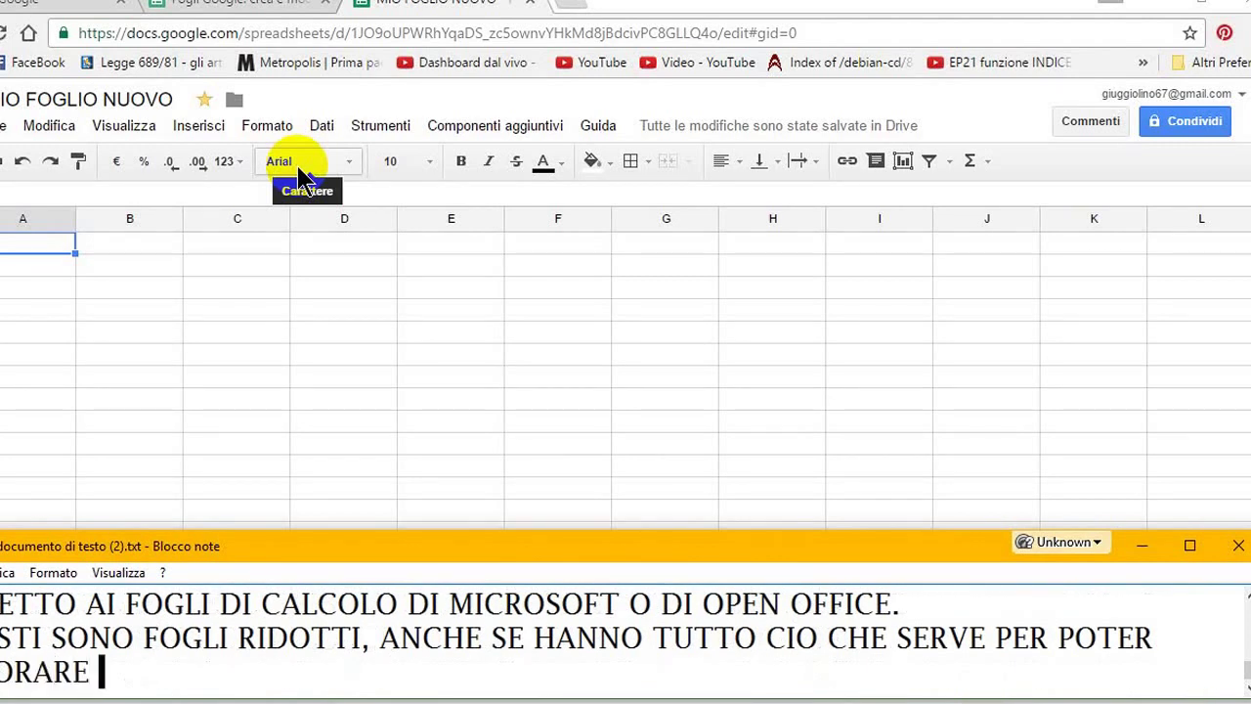
text(TRANQUI)
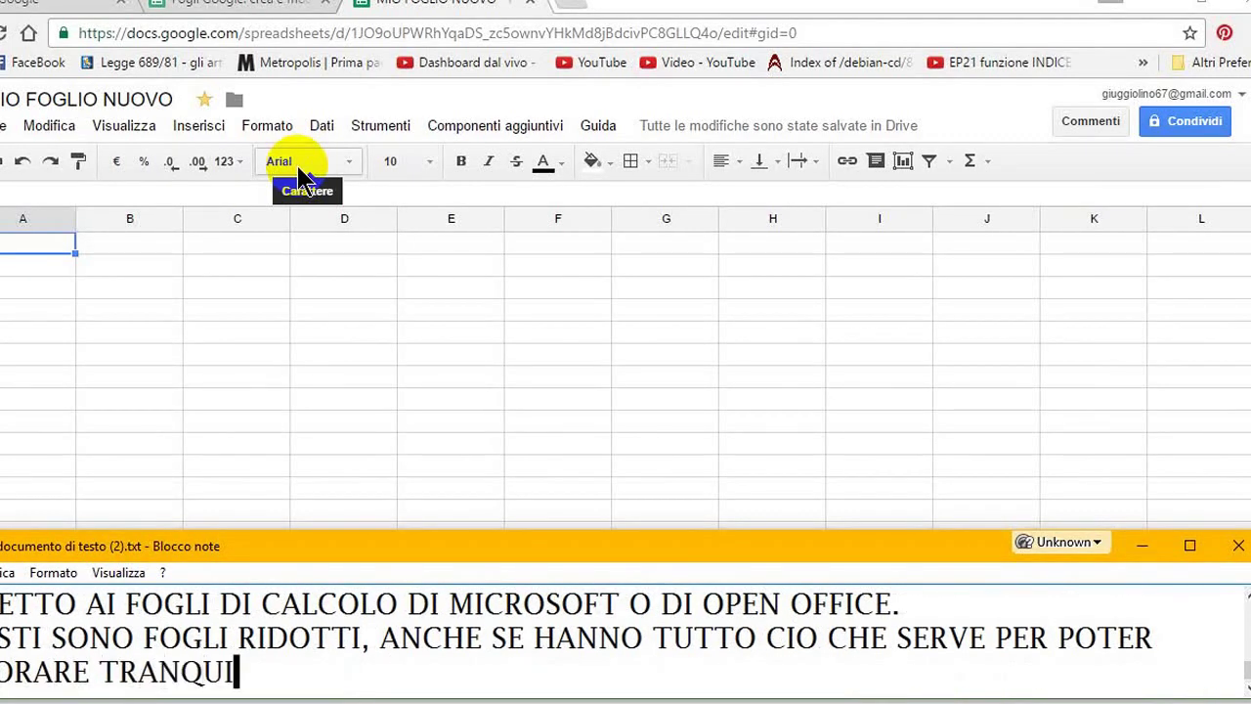
text(LLAMENTE CON)
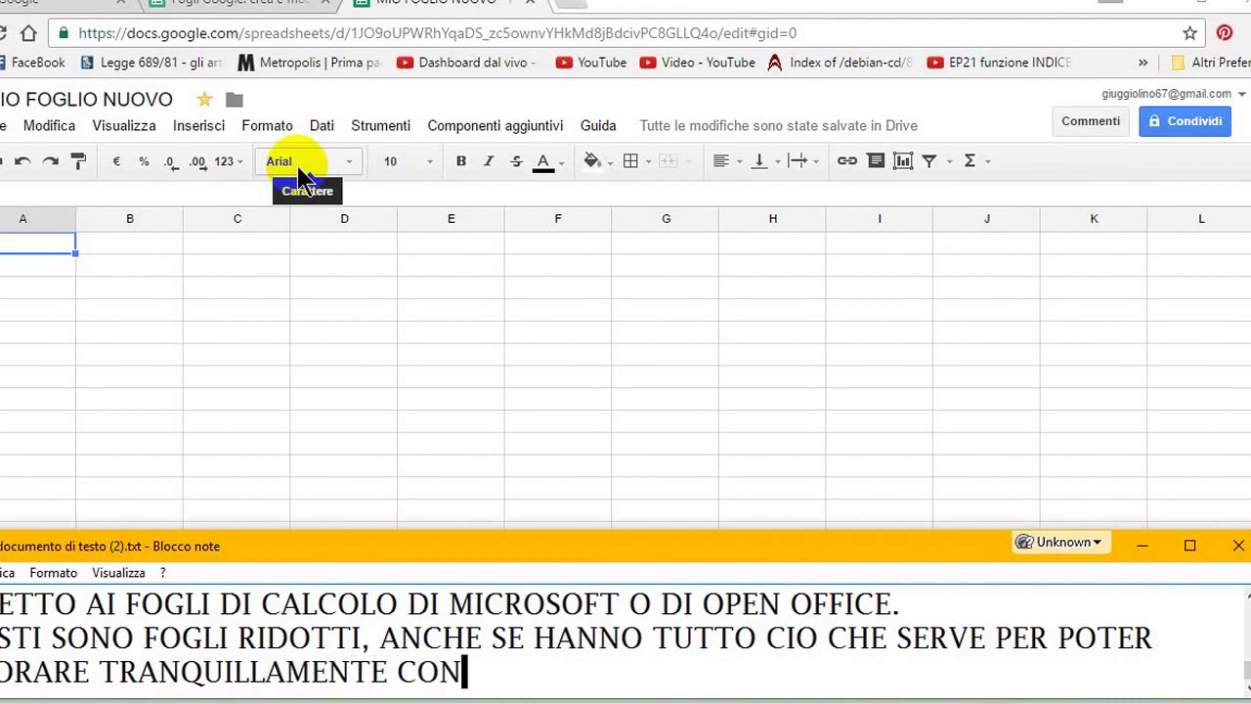
text( QUESTI FOGLI)
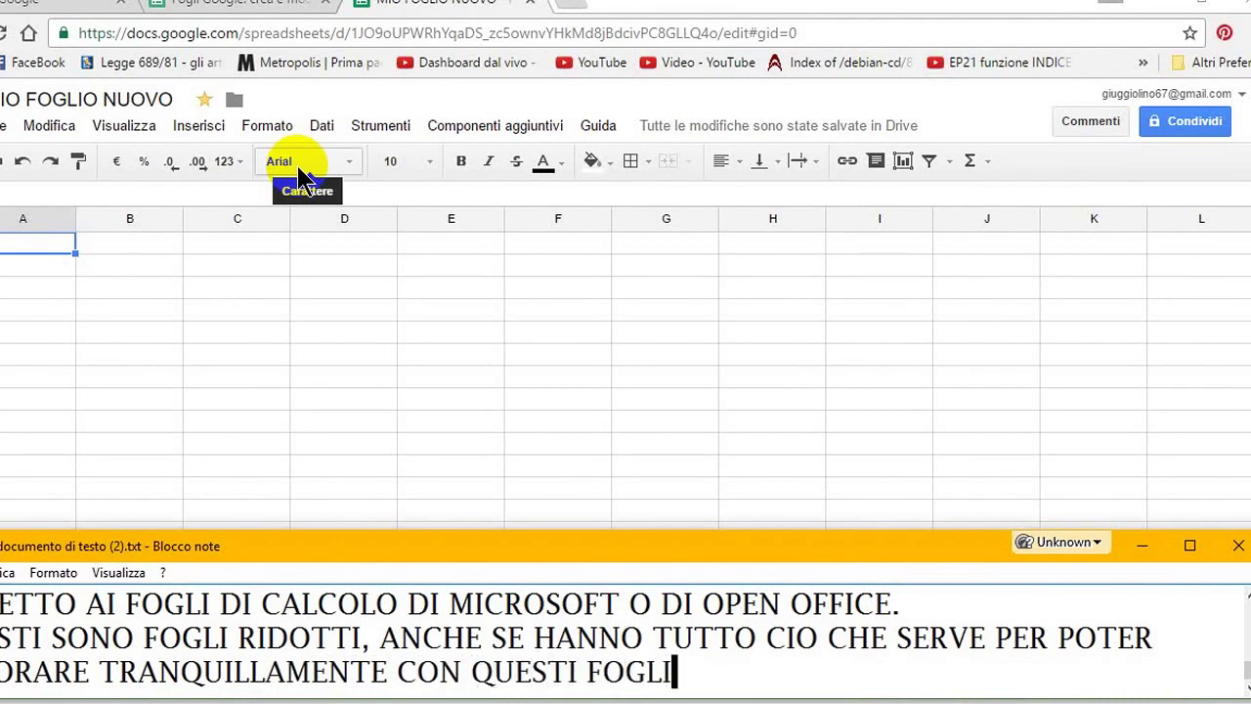
text(.)
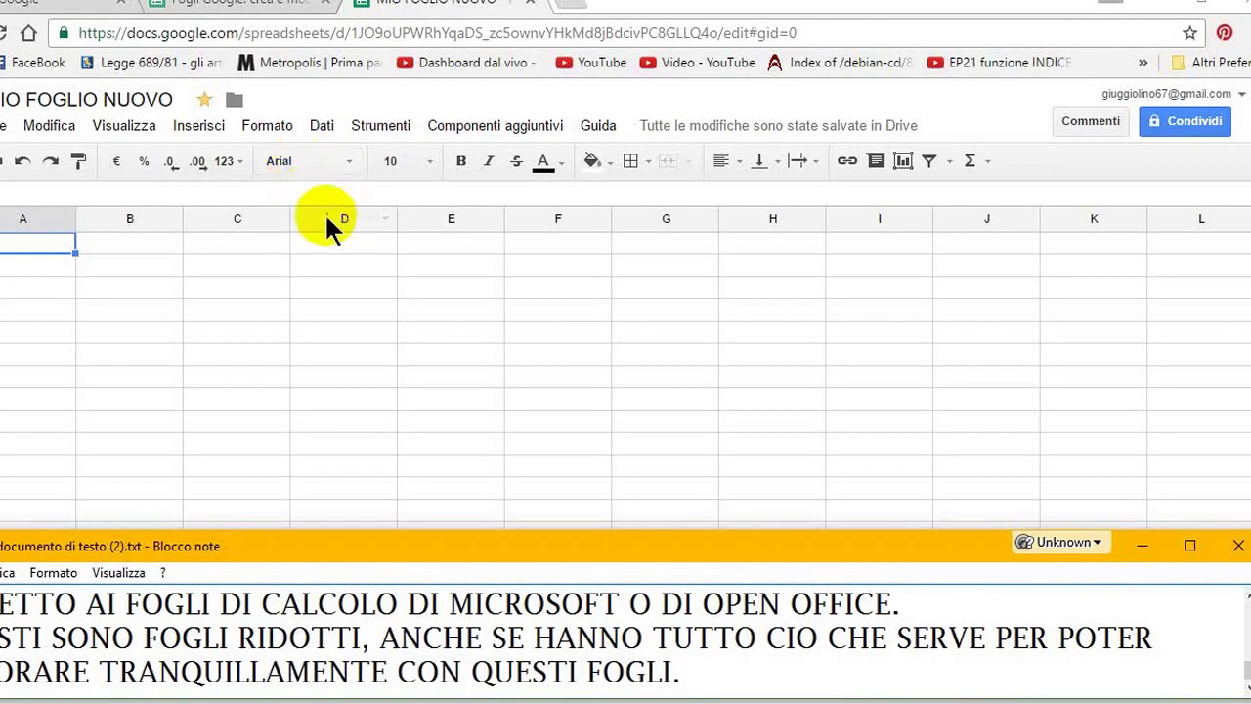
click(5, 128)
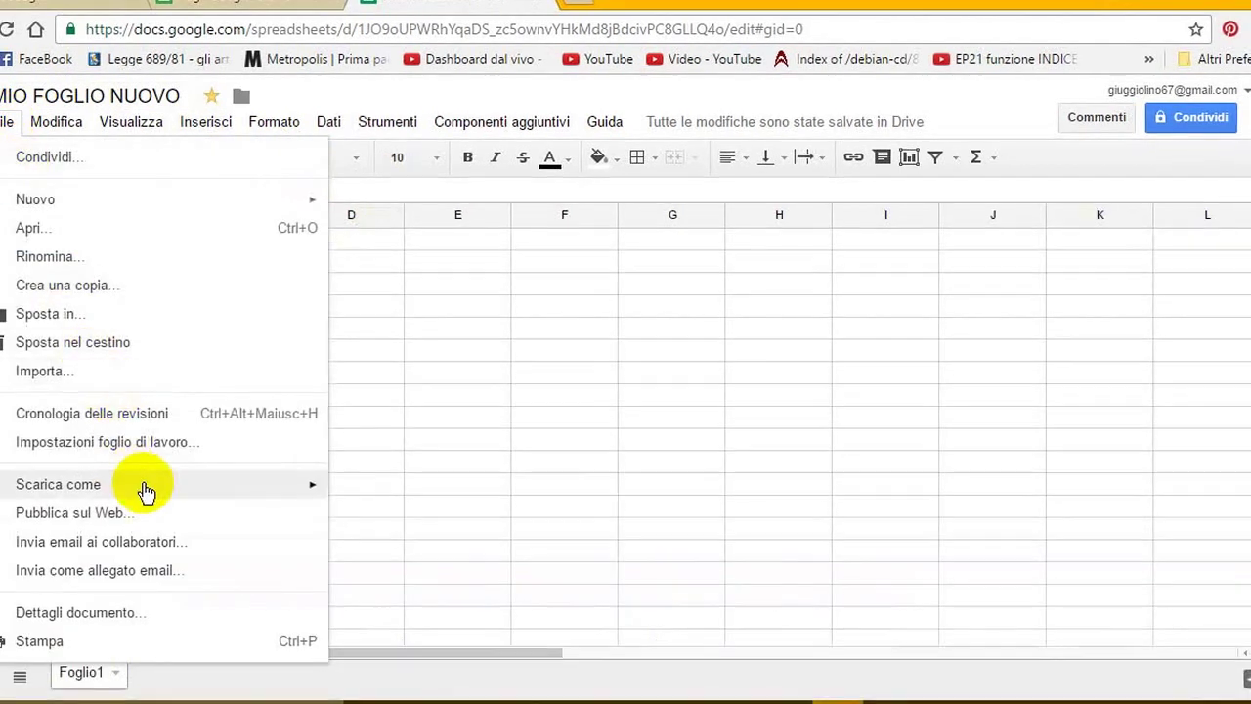
mouse_move(145, 486)
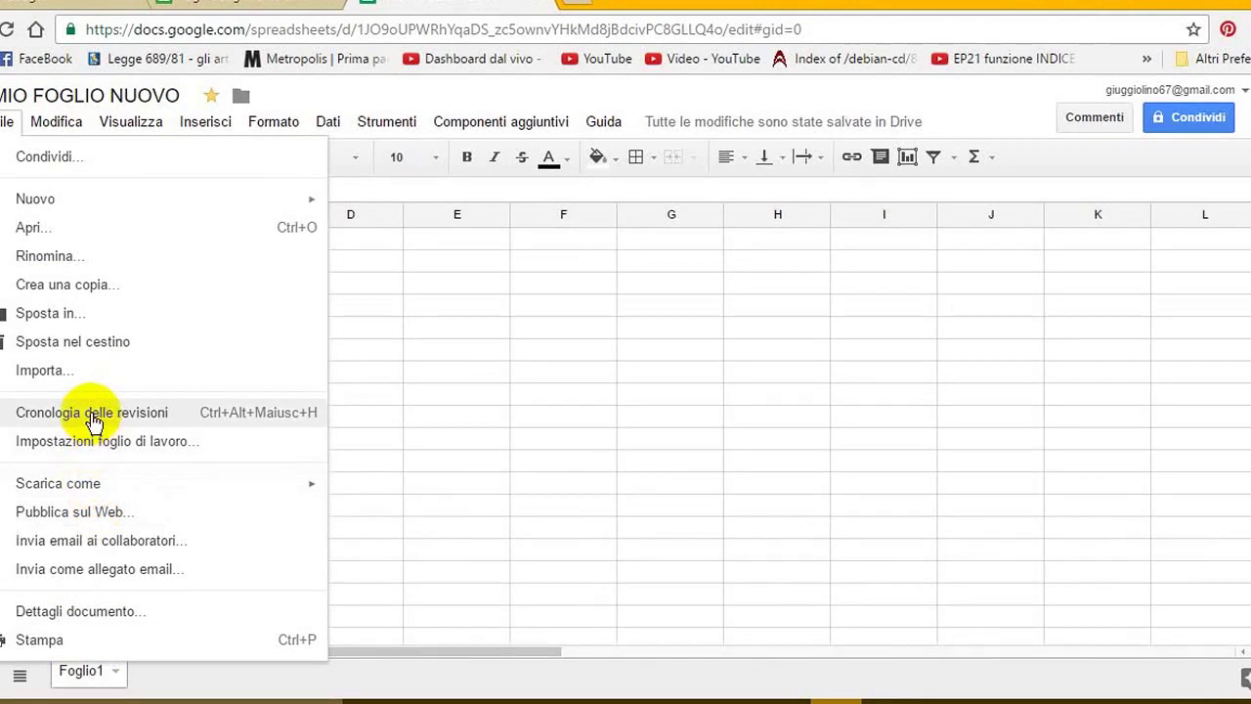
mouse_move(58, 123)
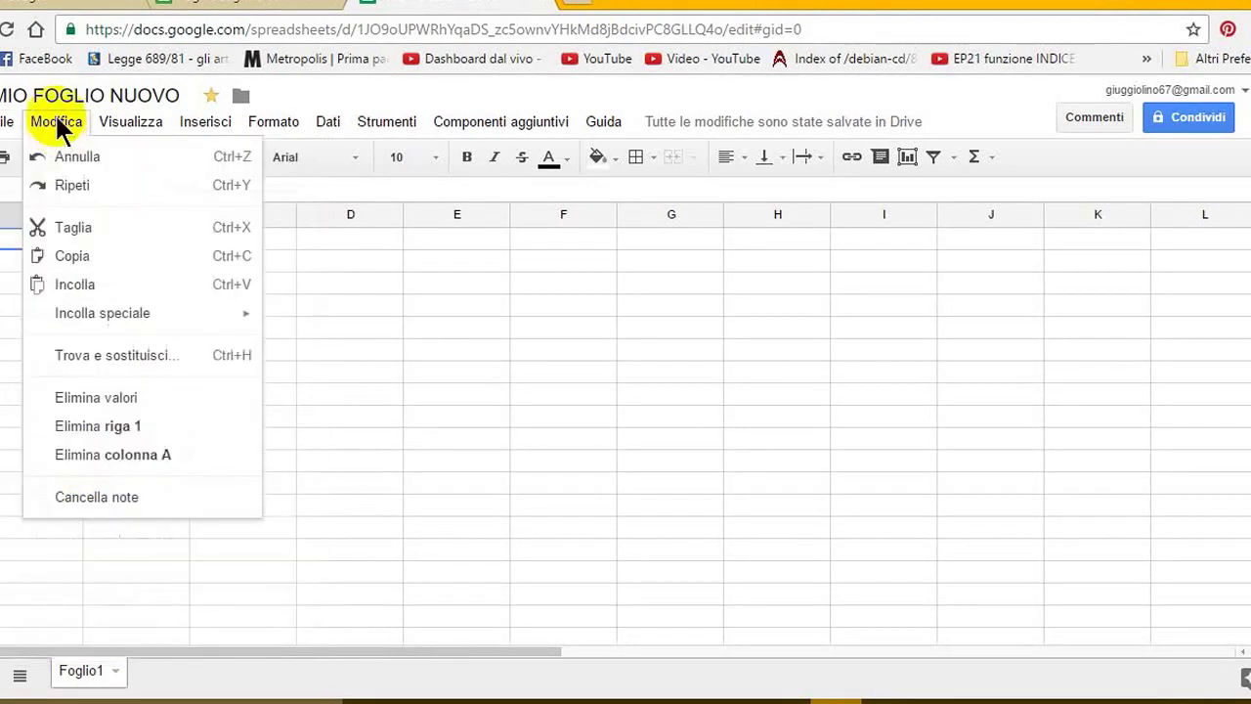
mouse_move(8, 122)
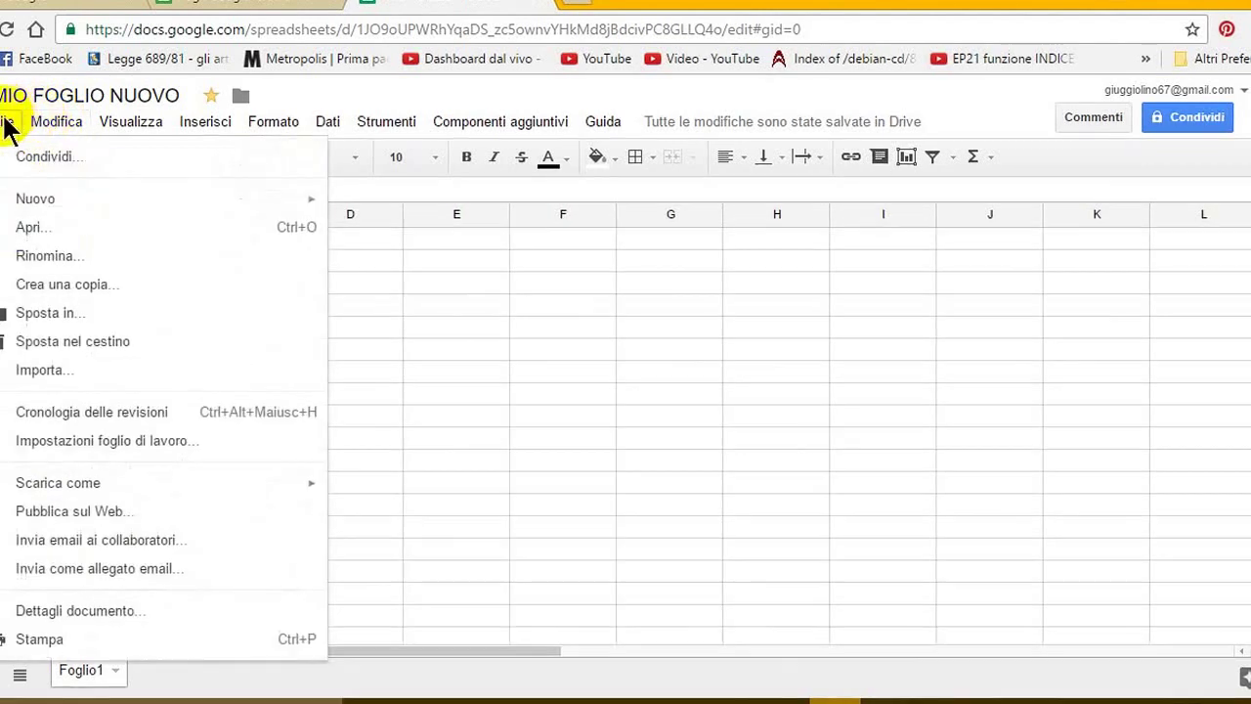
click(987, 696)
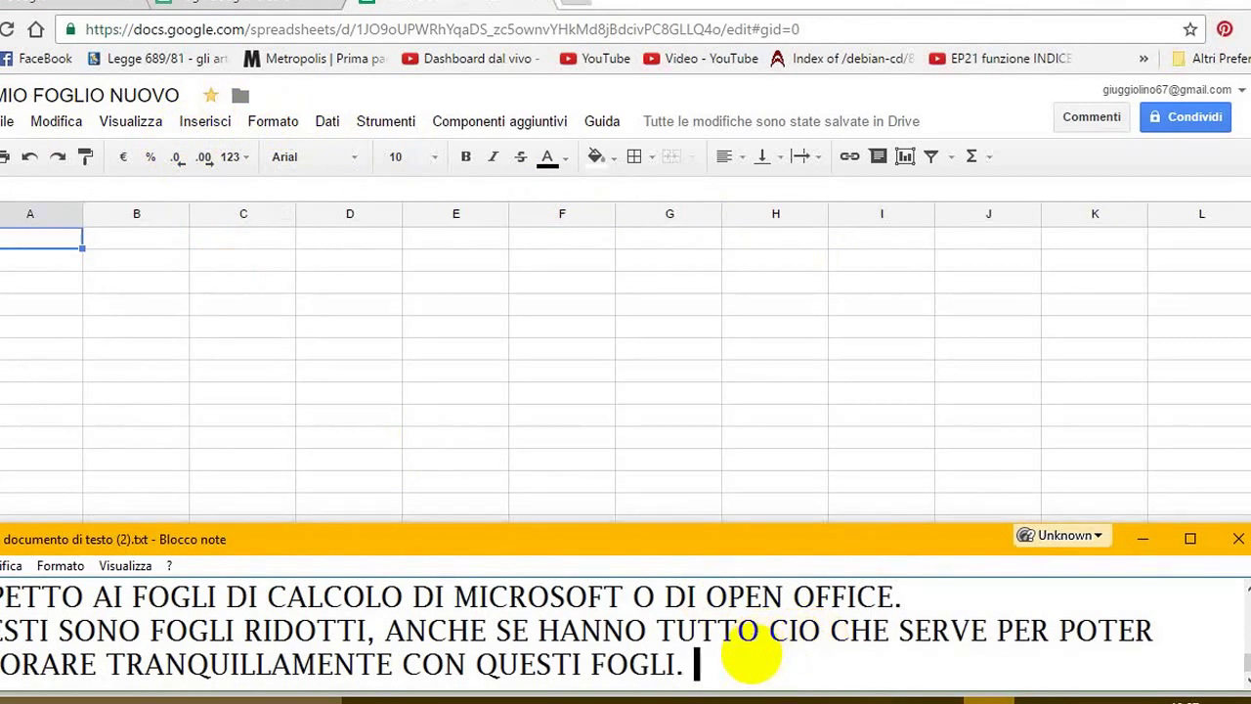
- Add 'DAL MENU FILE ABBIAMO VARIE OPZIONI COME ANCHE DAGLI ALTRI MENU.', then select the whole sheet
text(DAL MENU FI)
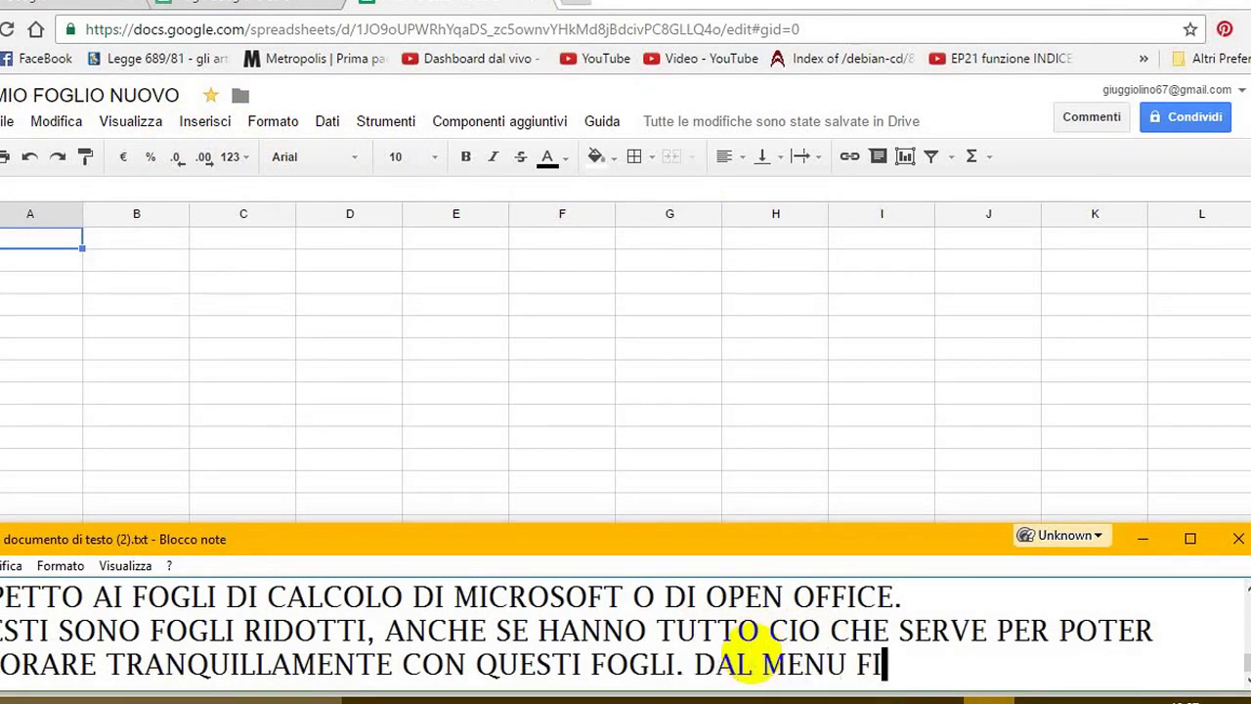
text(LE ABBIAMO)
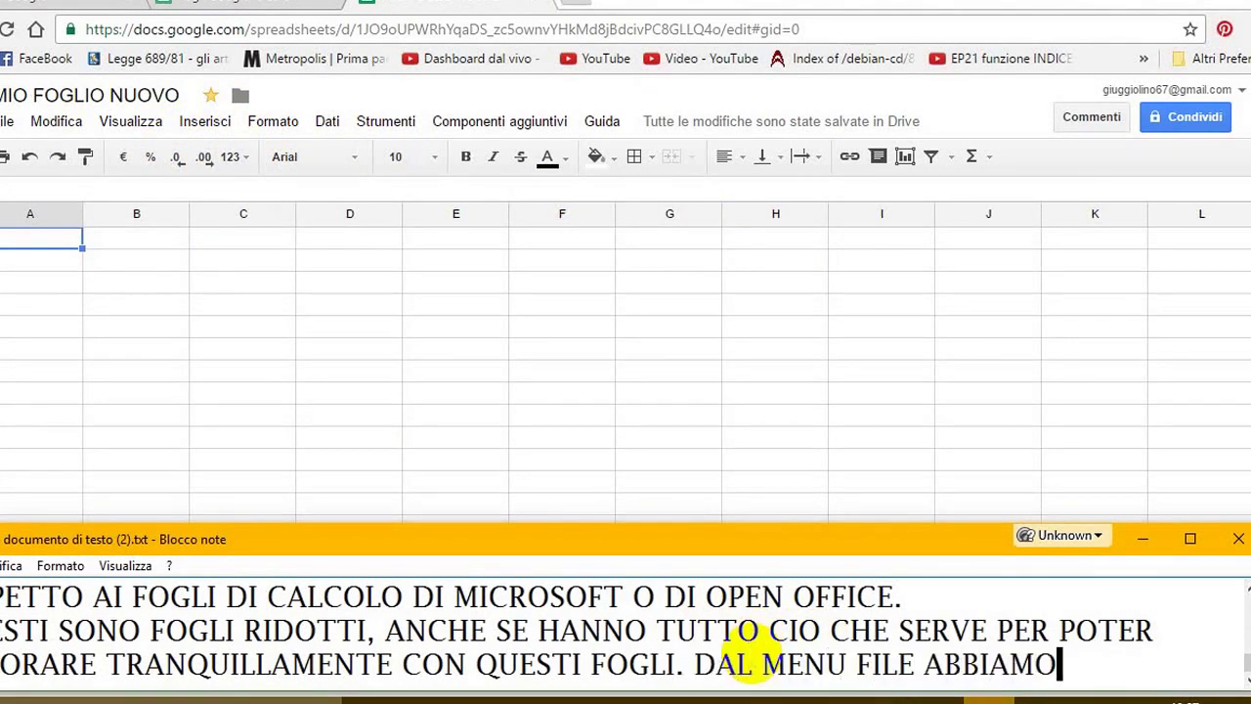
text( VARIE OP)
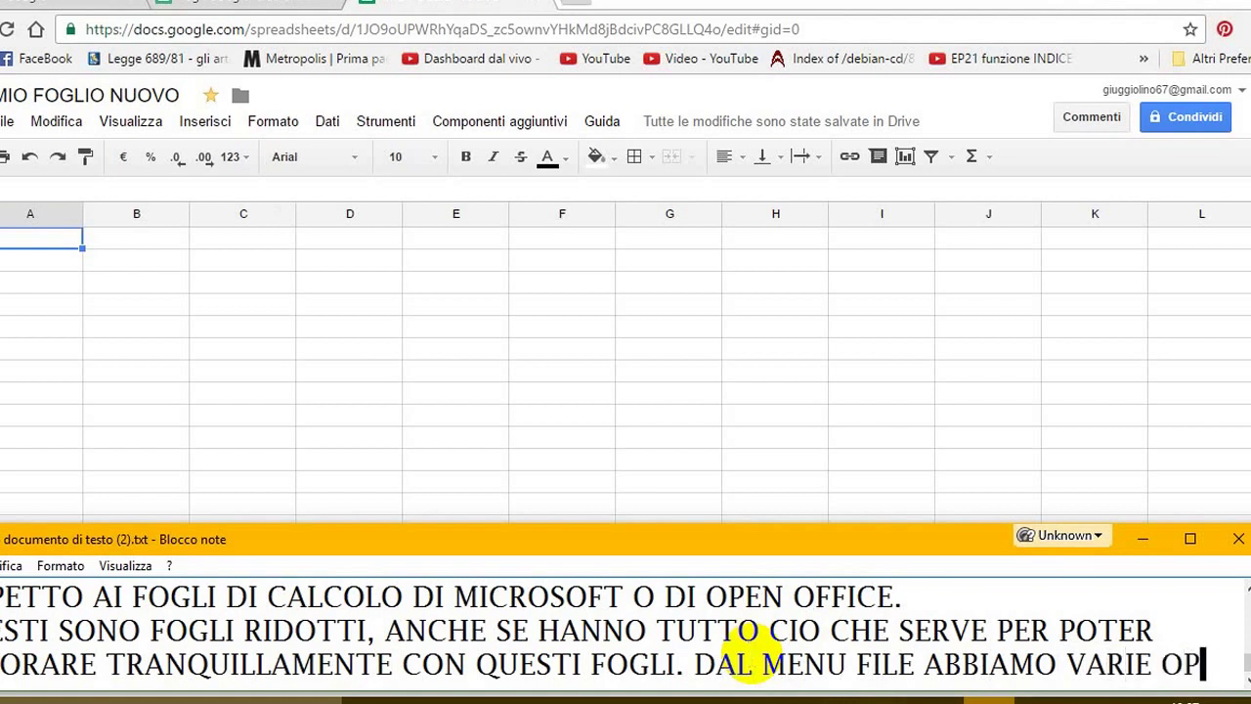
text(ZIONI COME)
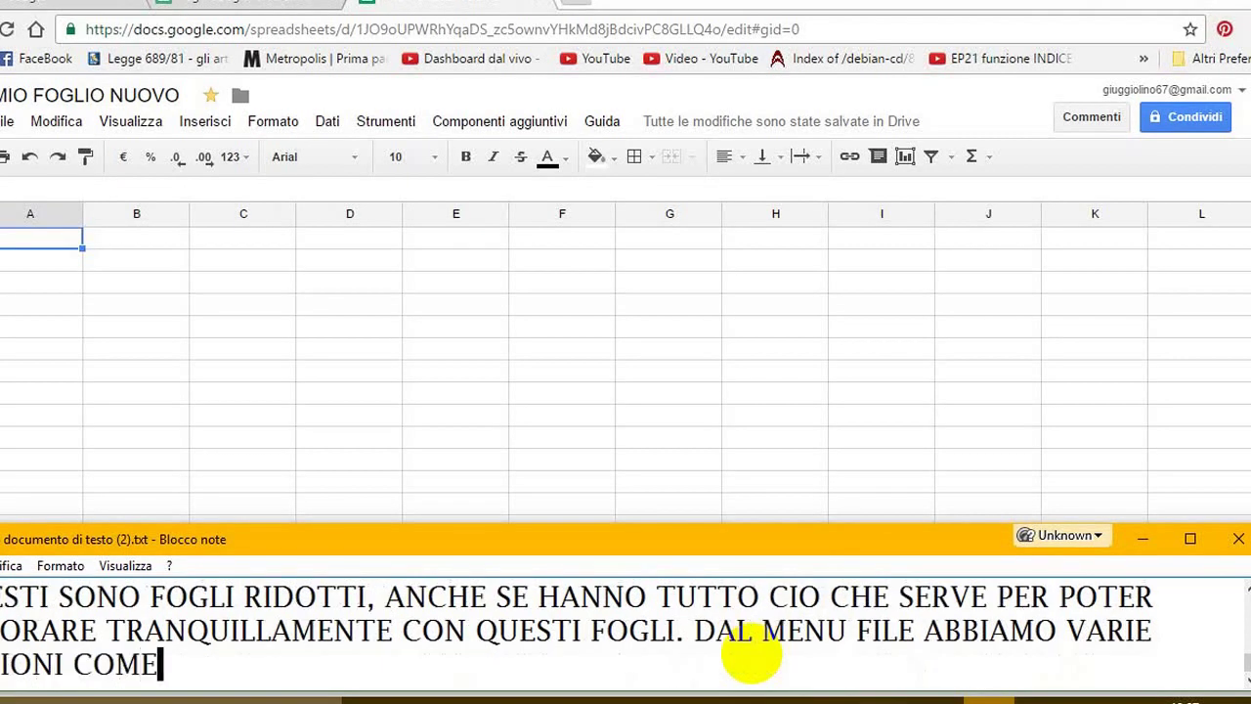
text( ANCHE )
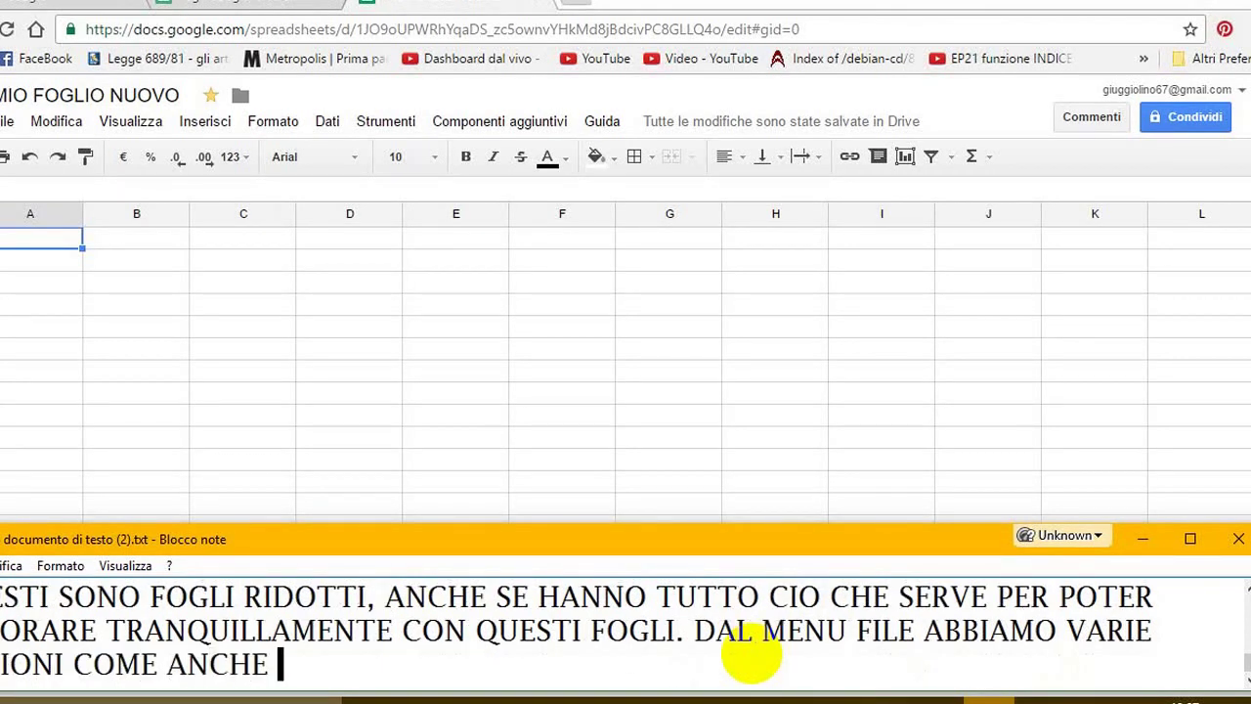
text(DA)
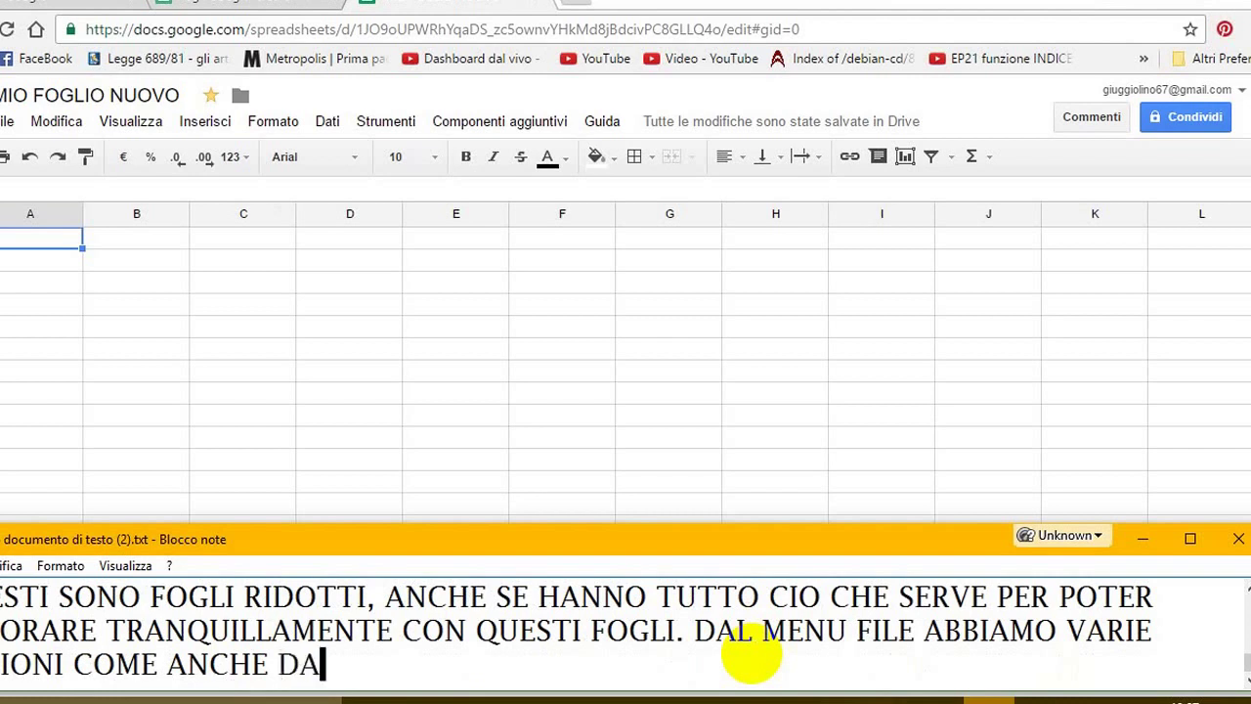
text(GLI ALTRI)
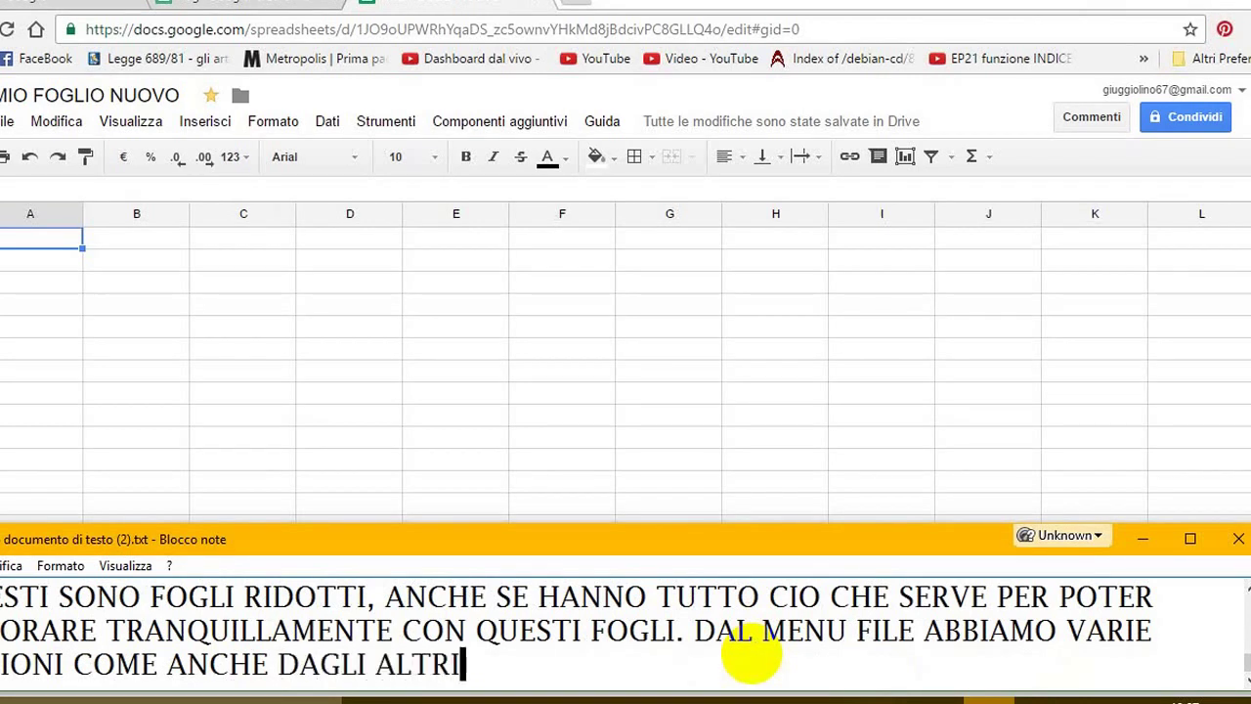
text( MENU.)
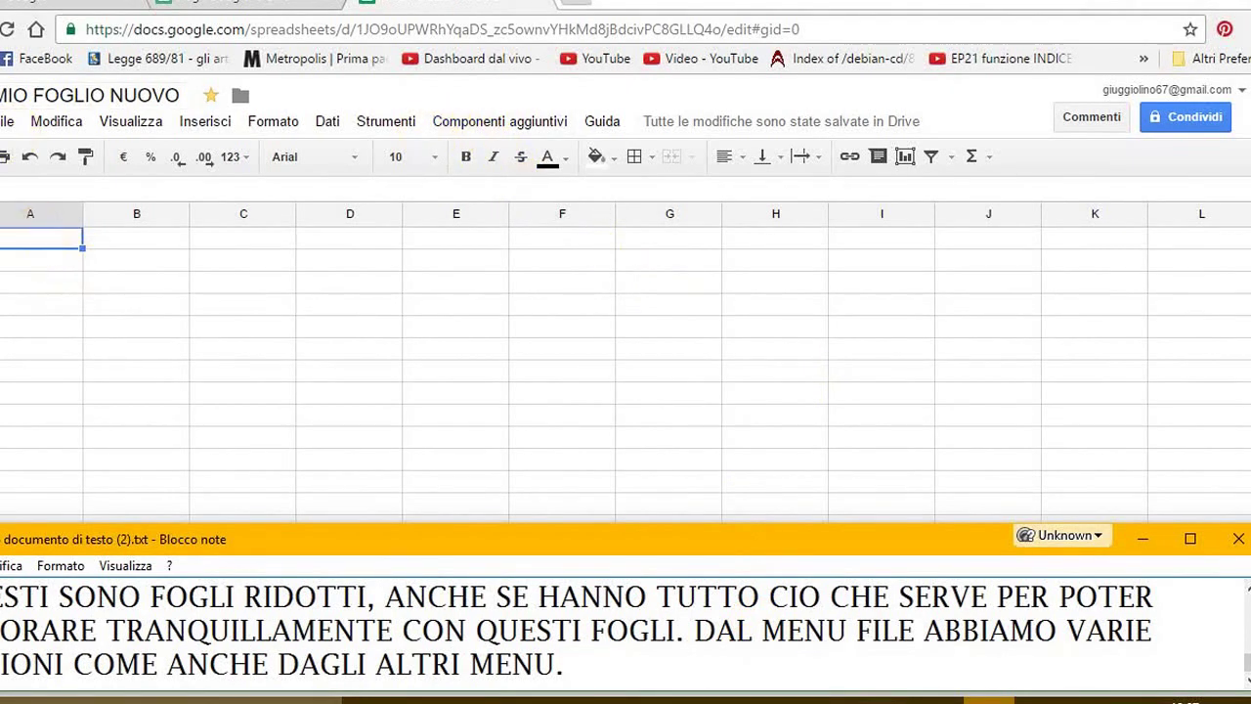
key(alt+Tab)
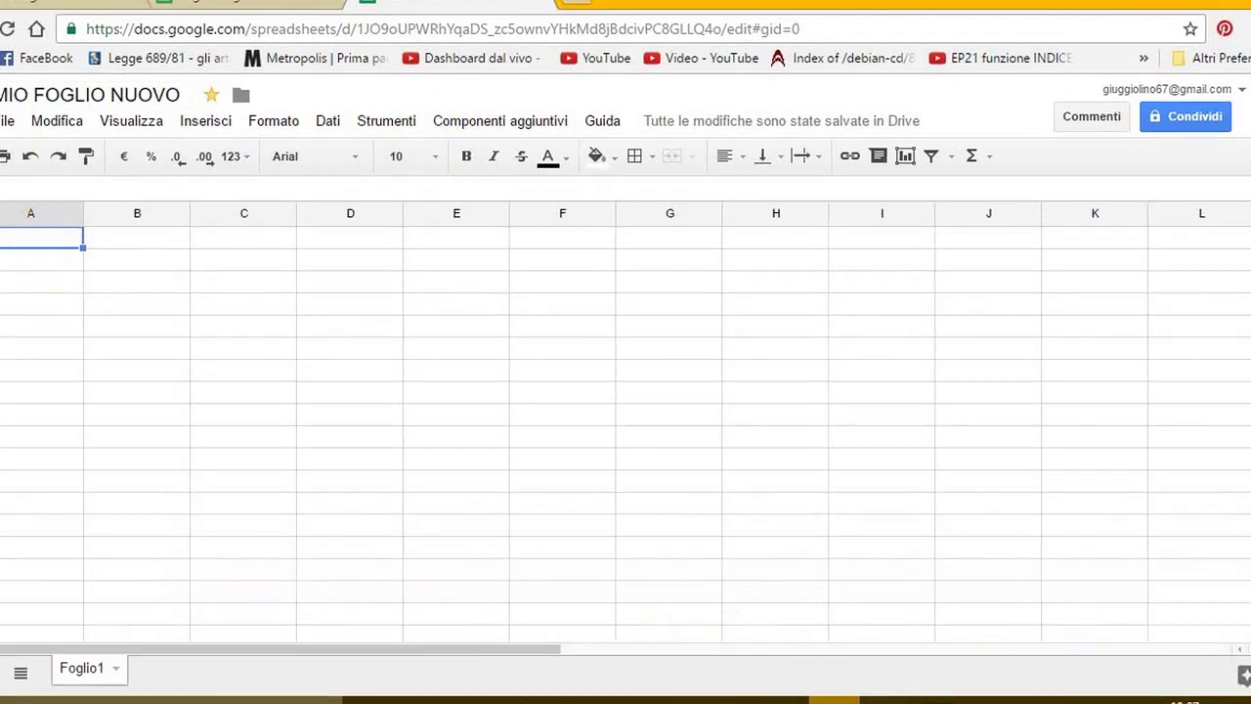
key(ctrl+a)
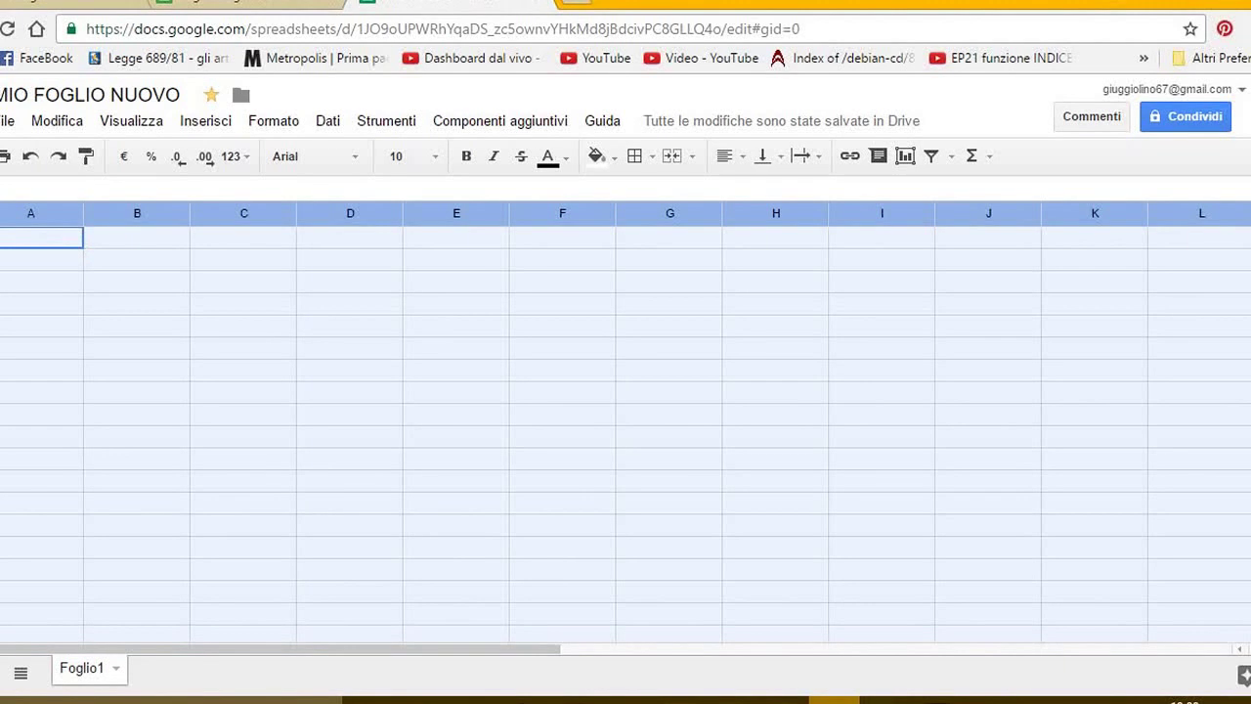
- Clear the selection, then dismiss column A's header menu without choosing any option
click(14, 259)
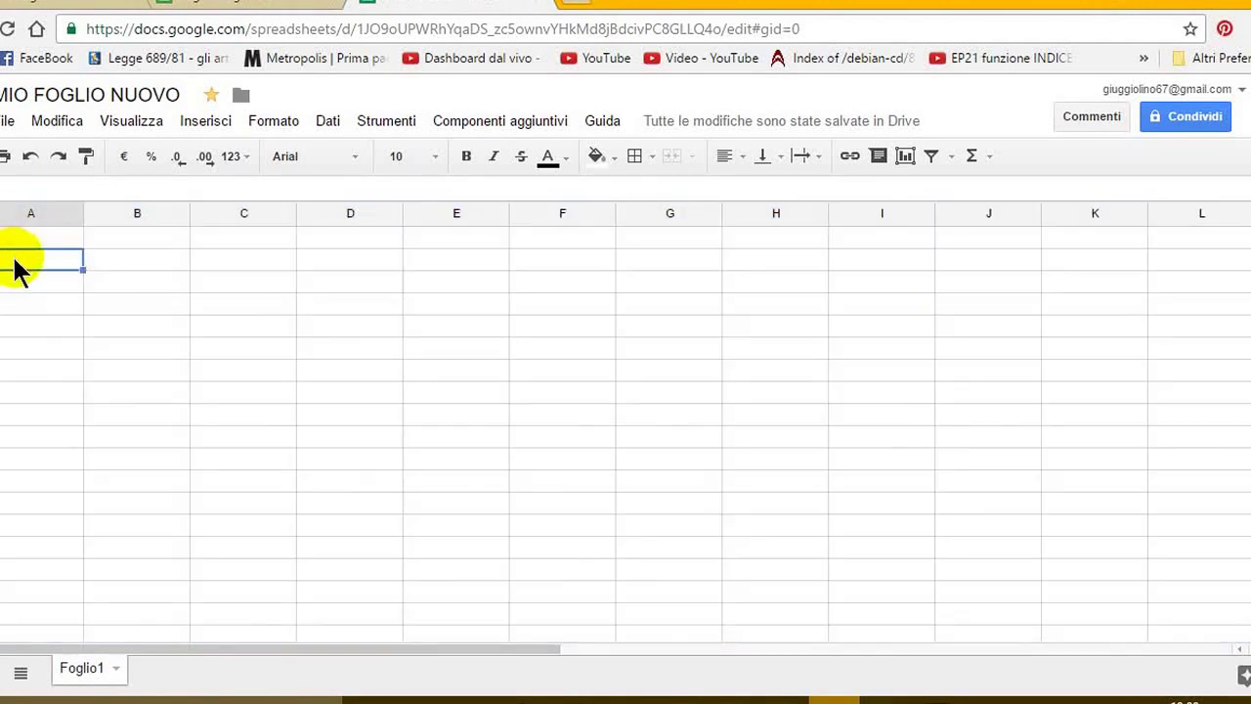
click(72, 215)
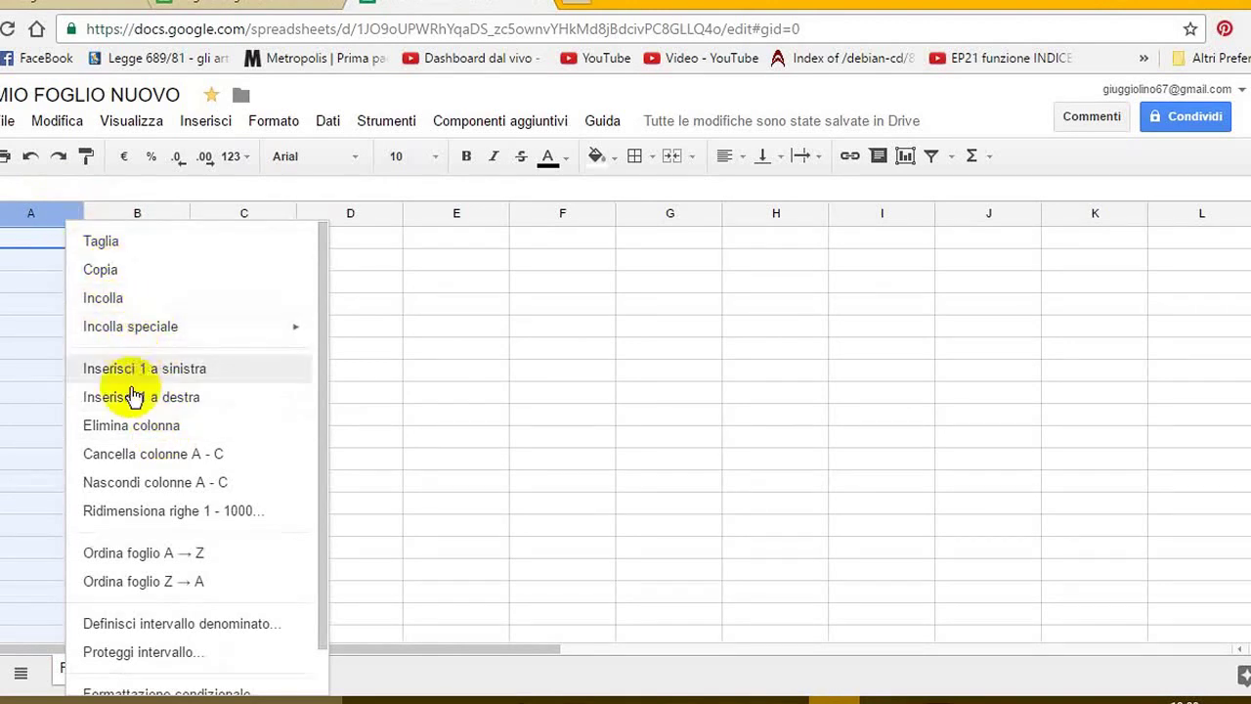
scroll(171, 494, down, 1)
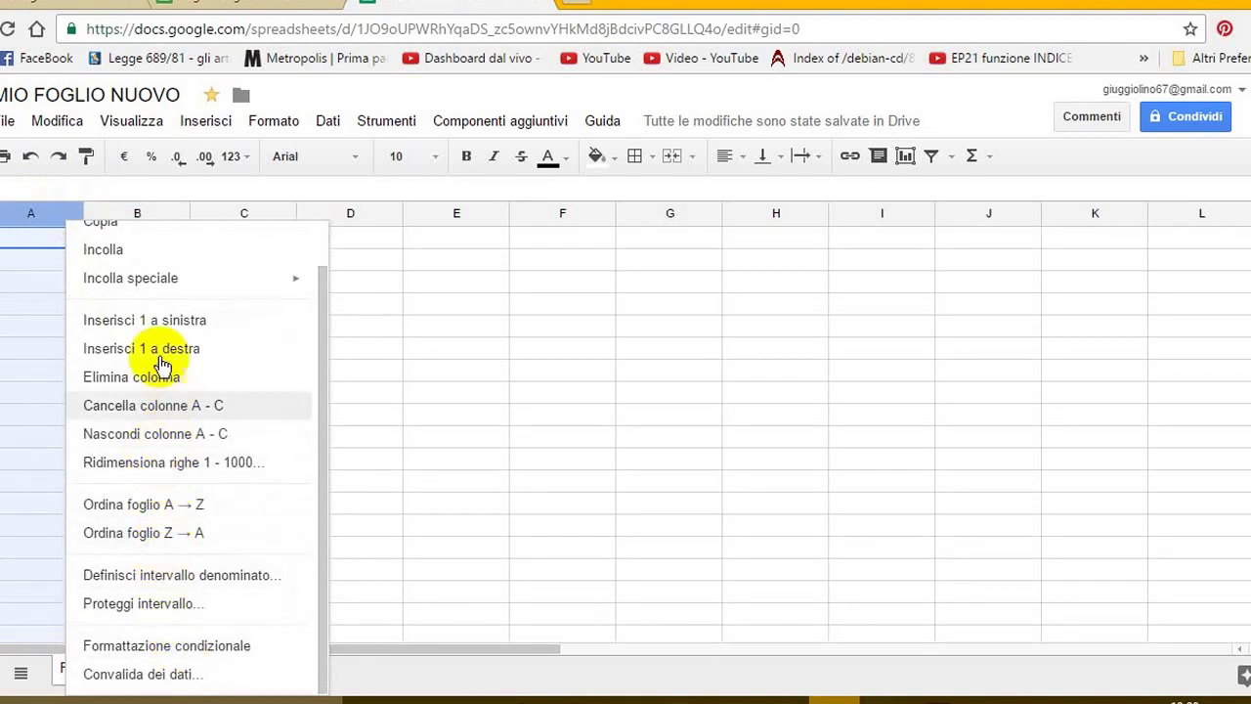
click(12, 234)
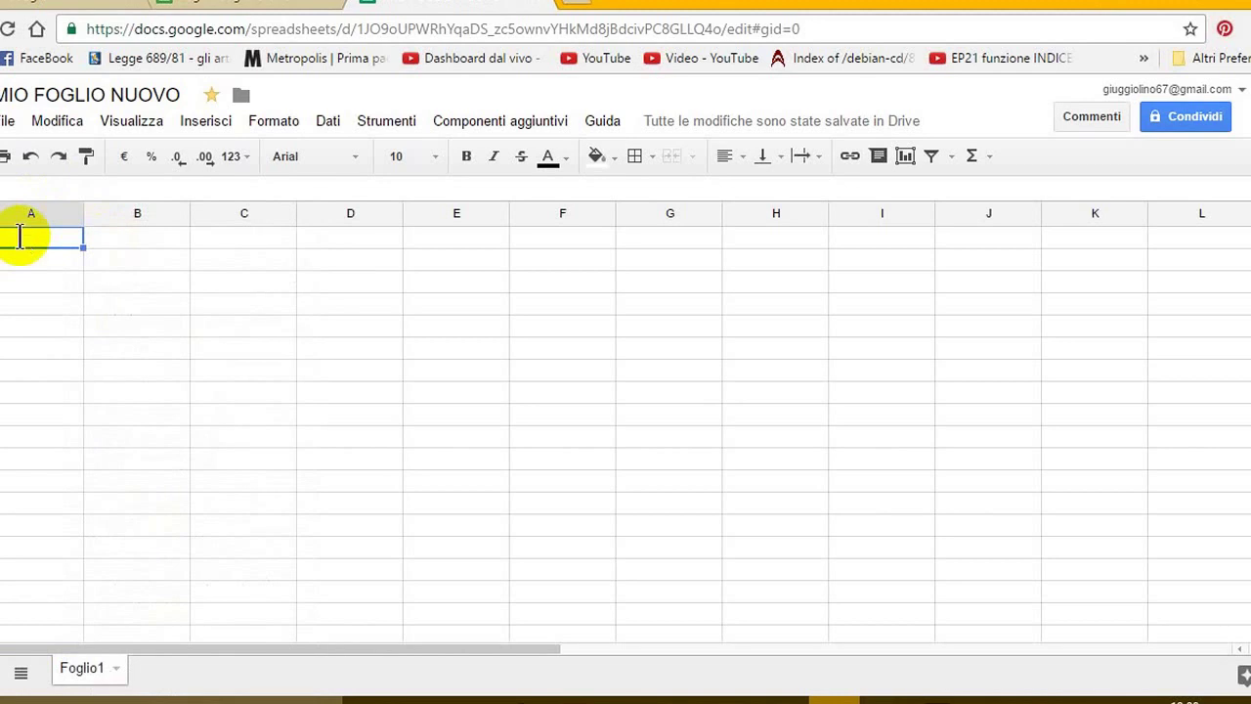
- Enter 1, 2 and 3 into cells A1–A3
text(1)
key(Return)
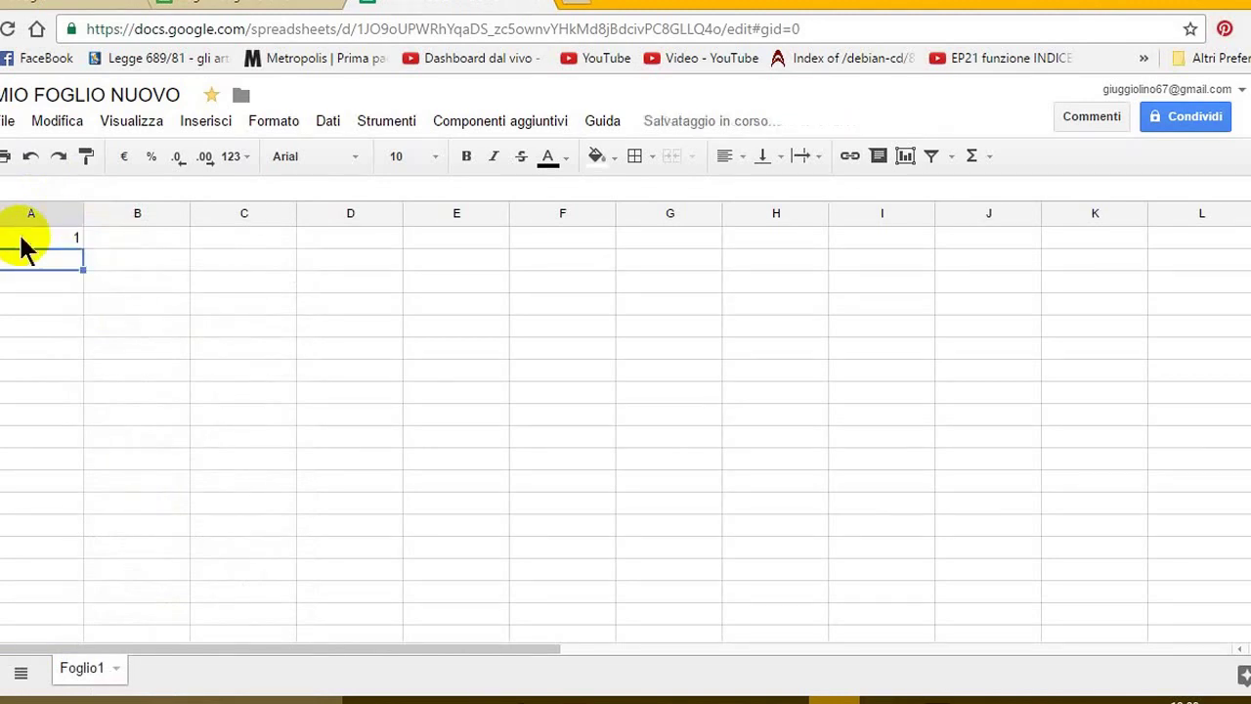
text(2)
key(Return)
text(3)
key(Return)
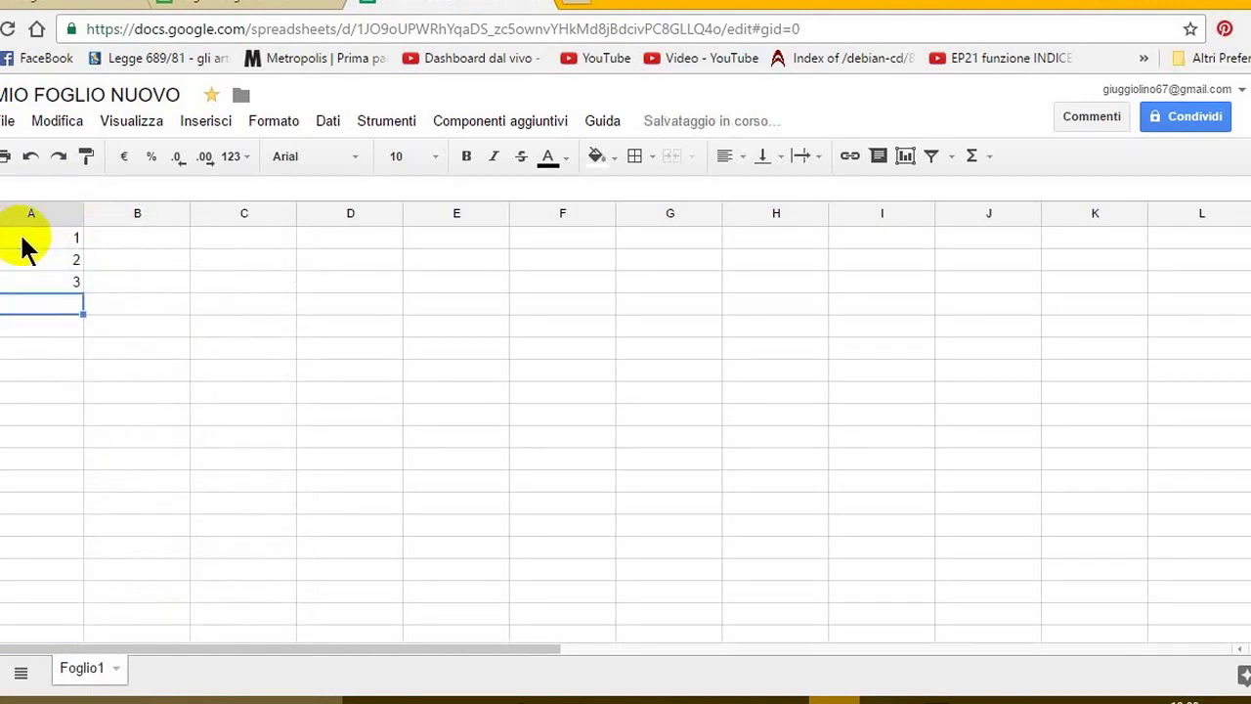
- Enter PROVA, VECCHIO, NUOVO and 45 into cells A4–A7
text(PROVA)
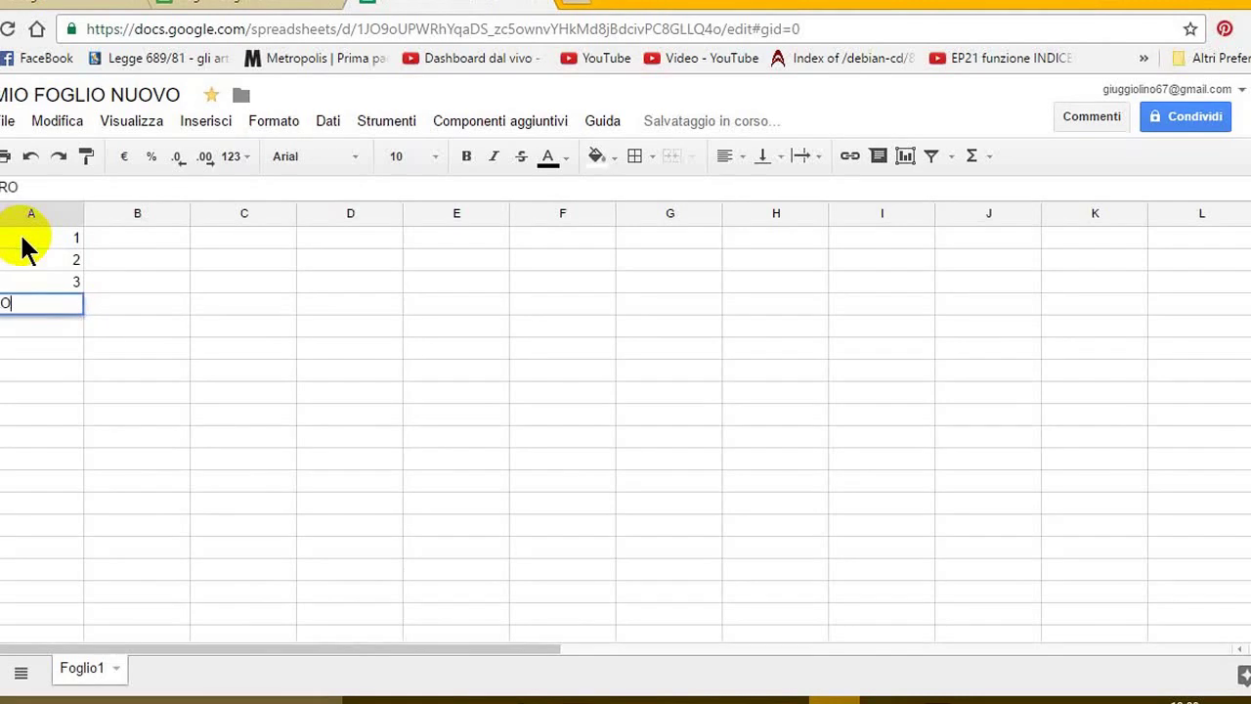
key(Return)
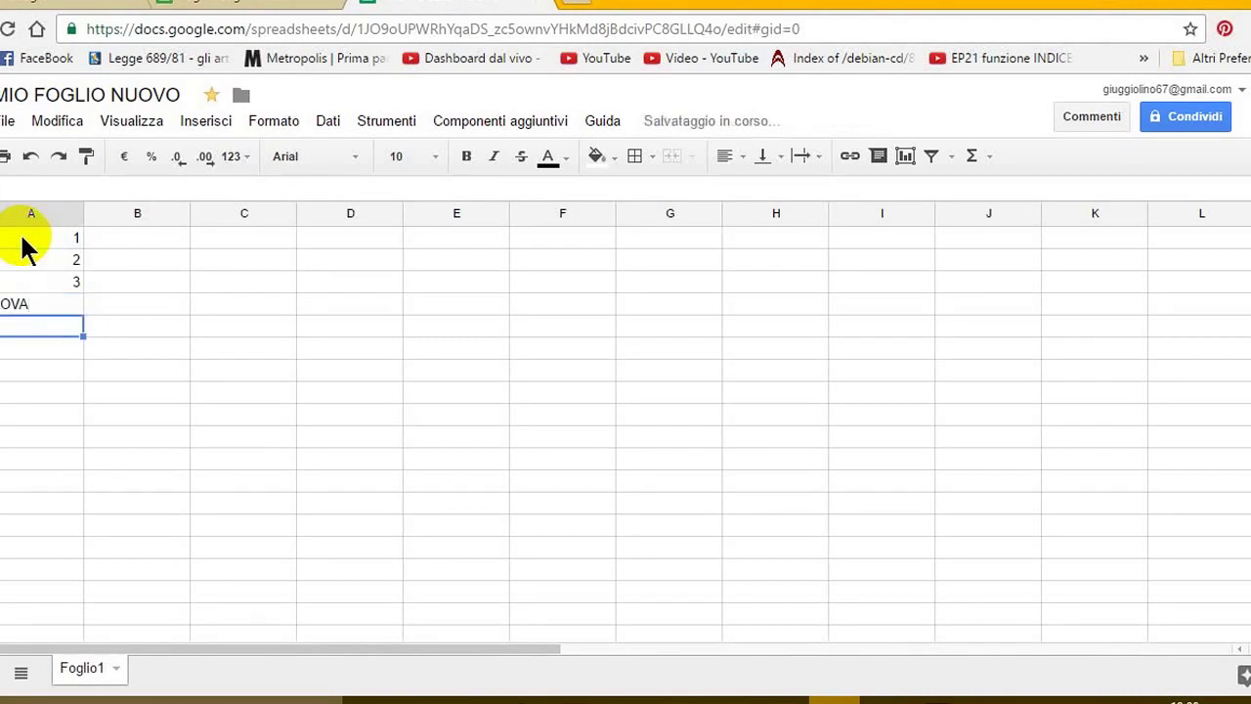
text(ECCHIO)
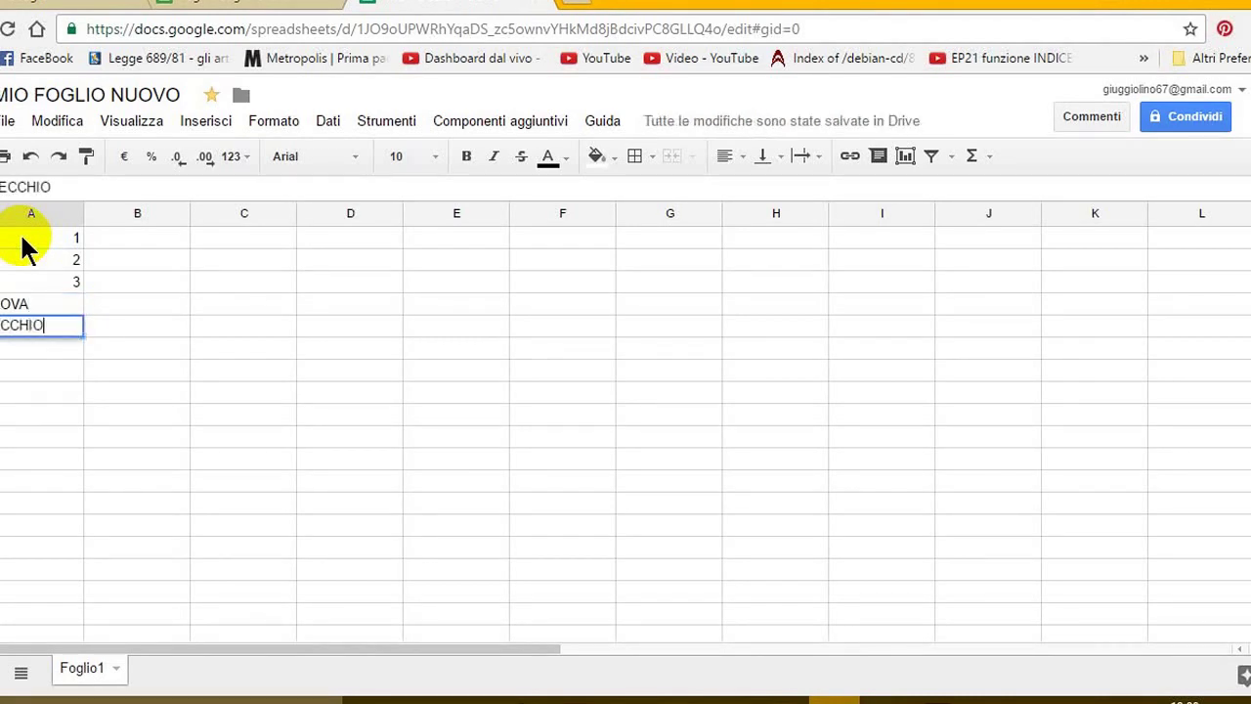
key(Return)
text(OV)
key(Return)
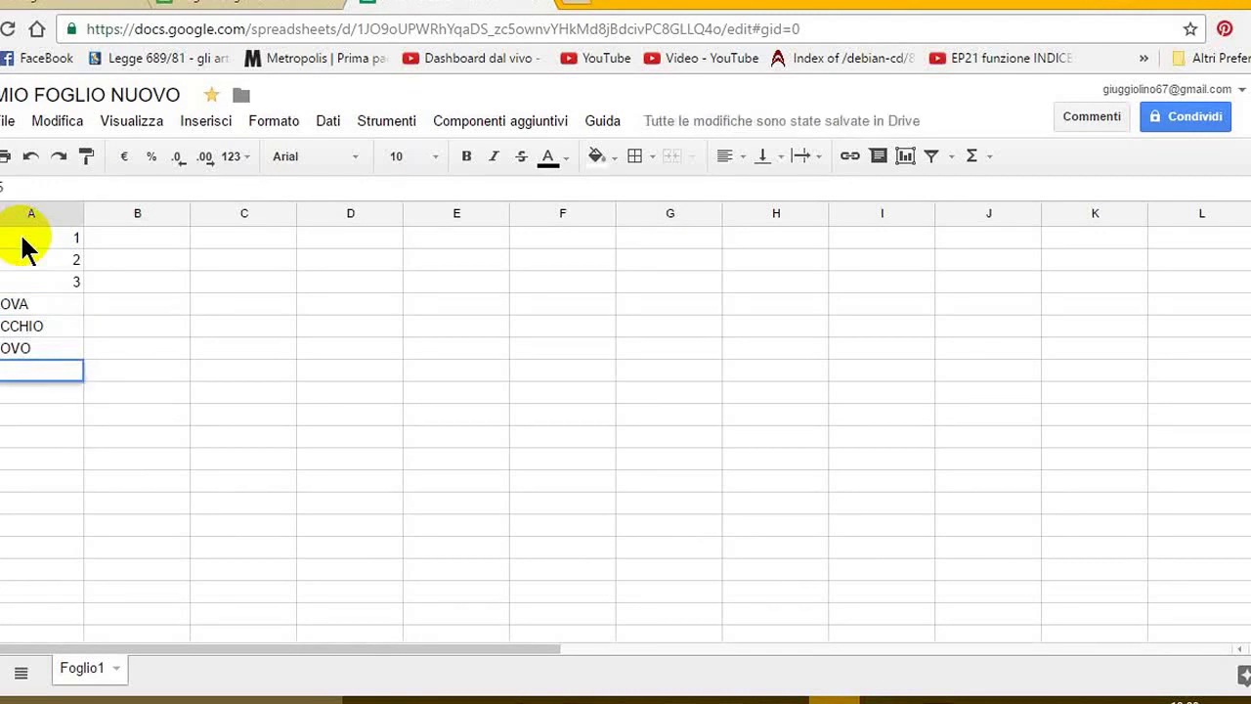
text(45)
key(Return)
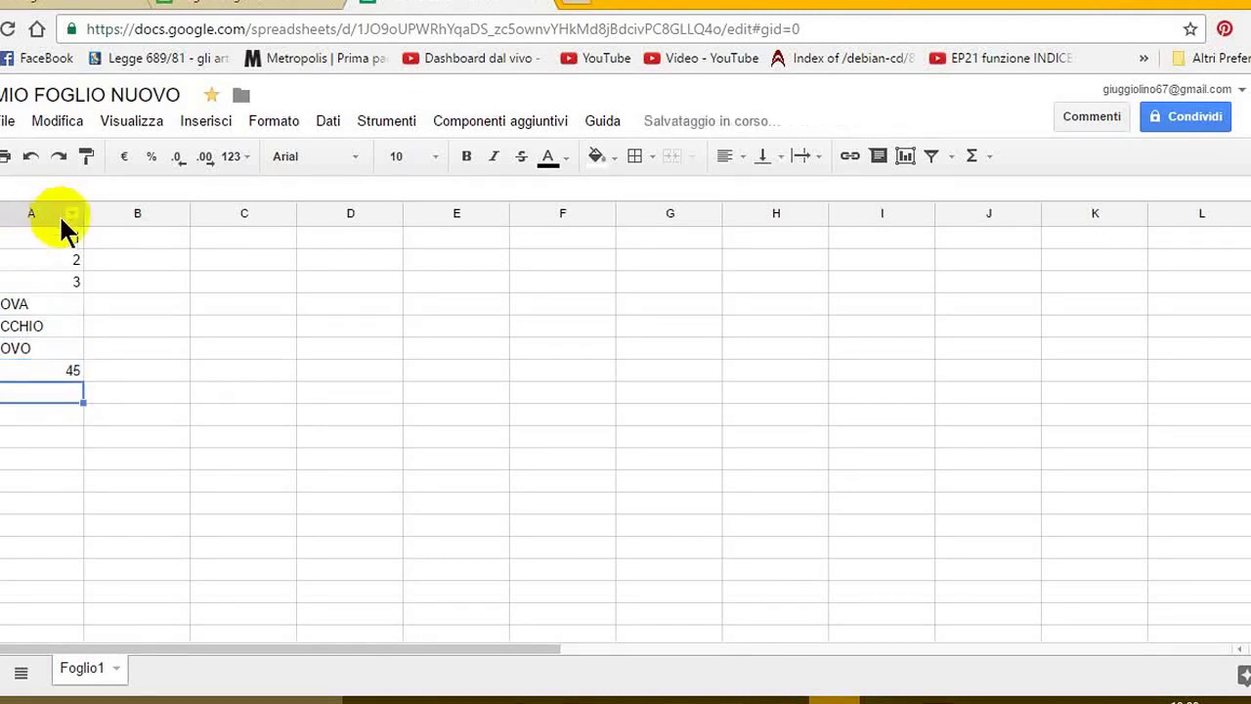
- Copy column A from its header menu and paste it into column B
click(73, 213)
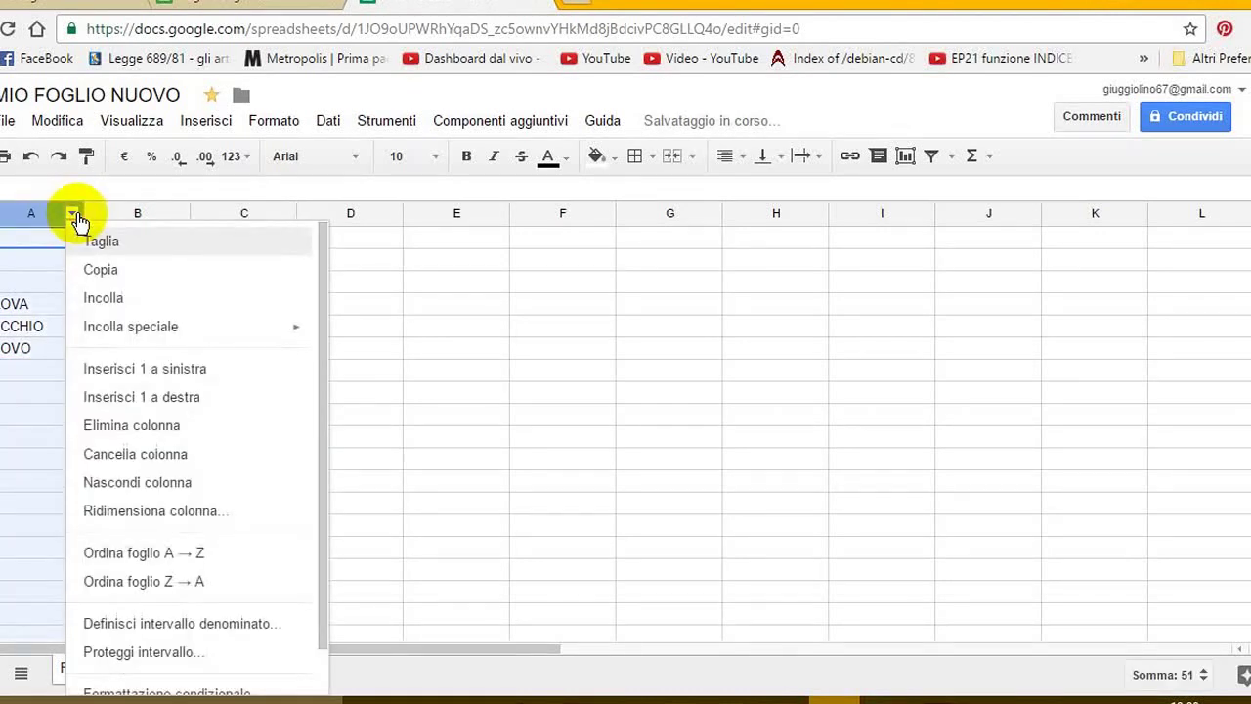
click(106, 271)
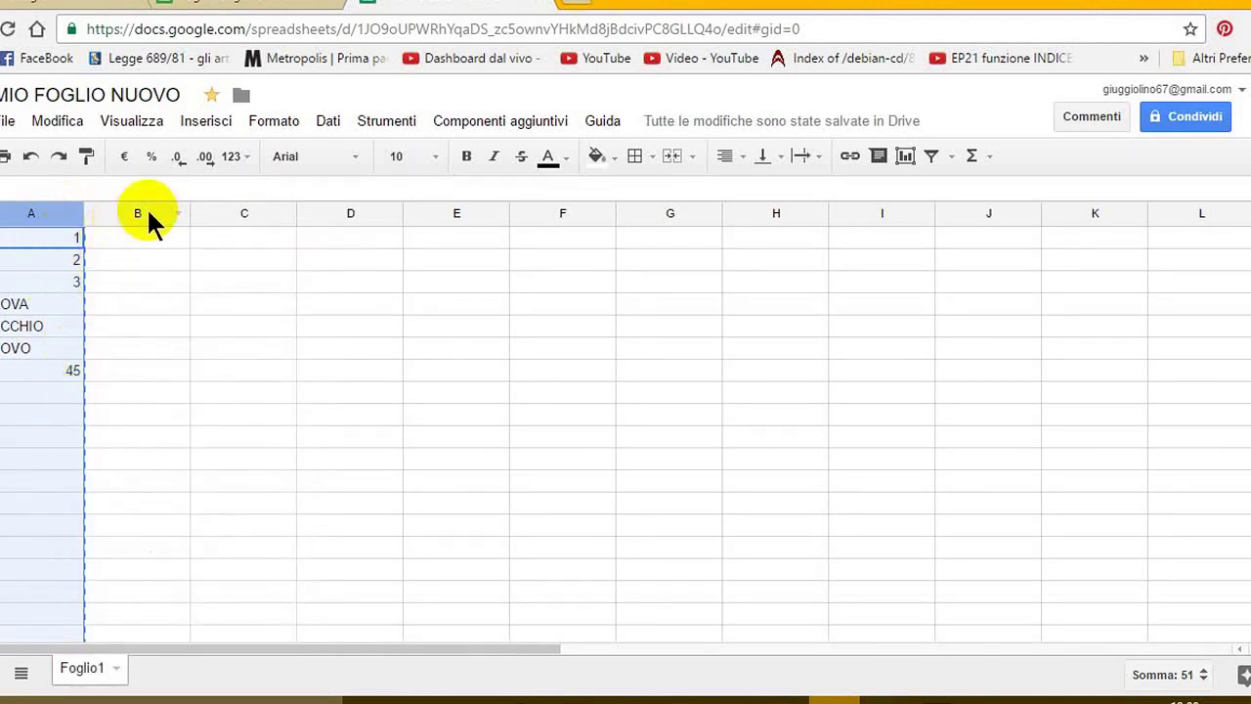
click(176, 213)
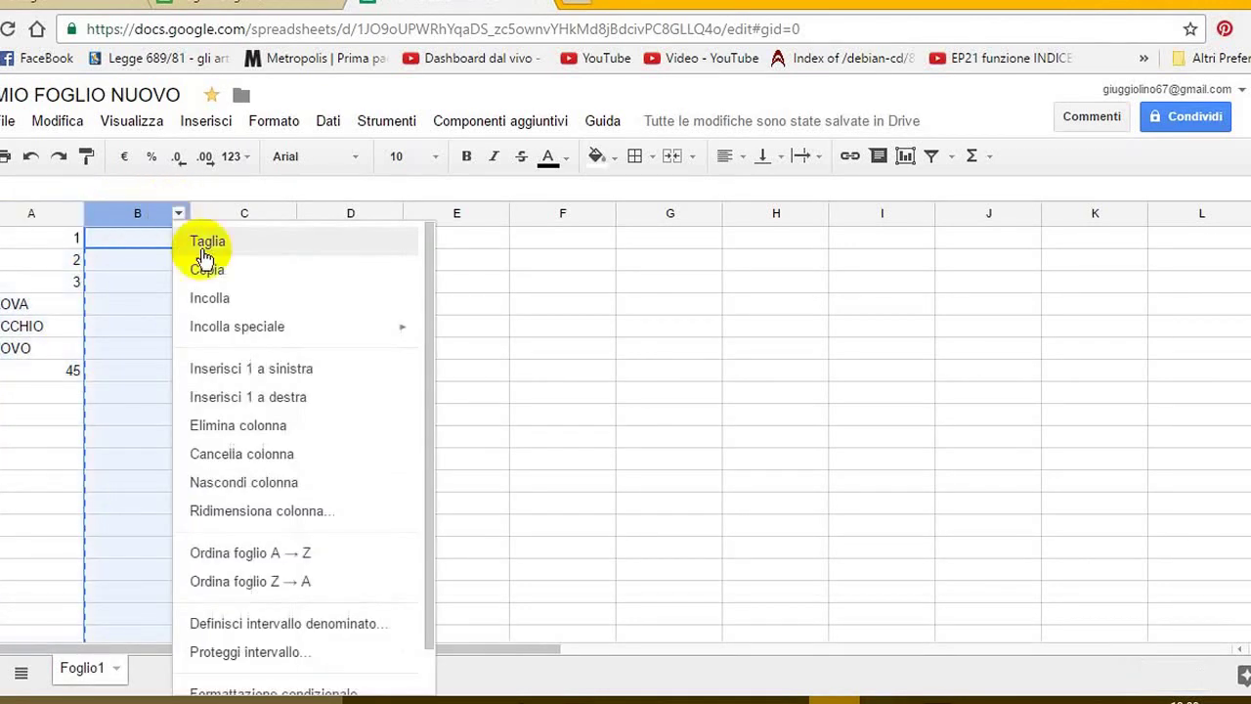
click(225, 299)
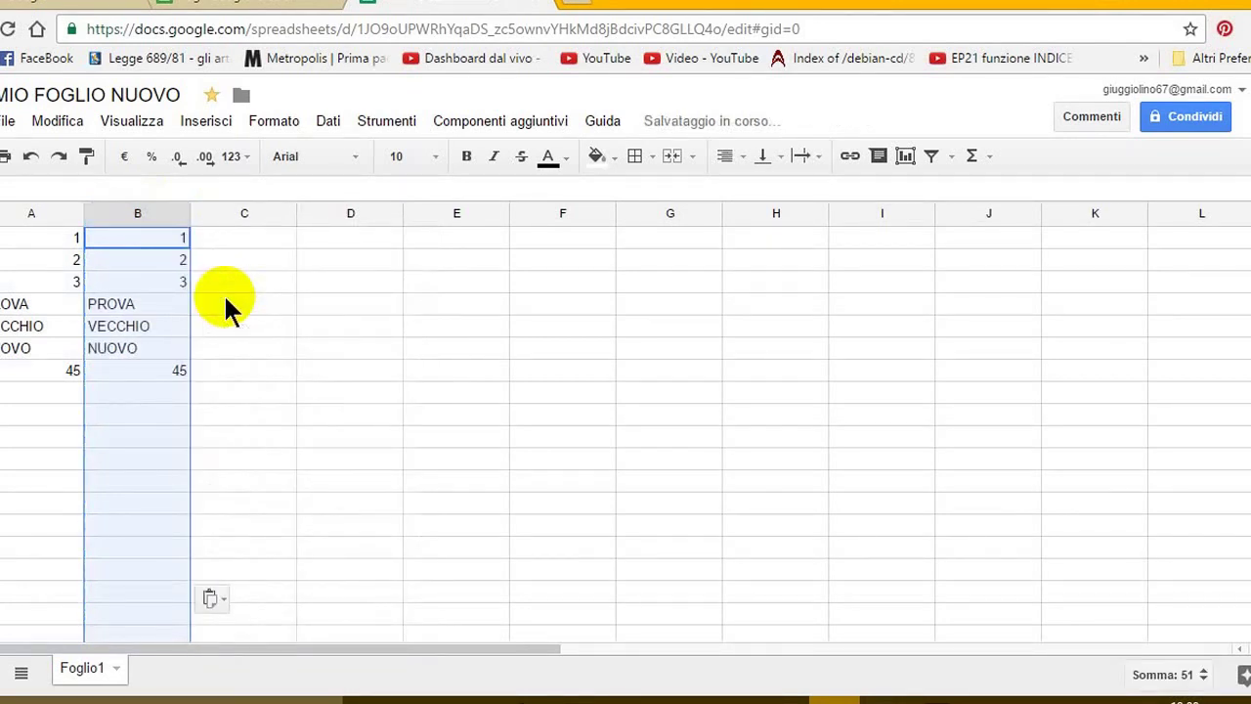
click(75, 214)
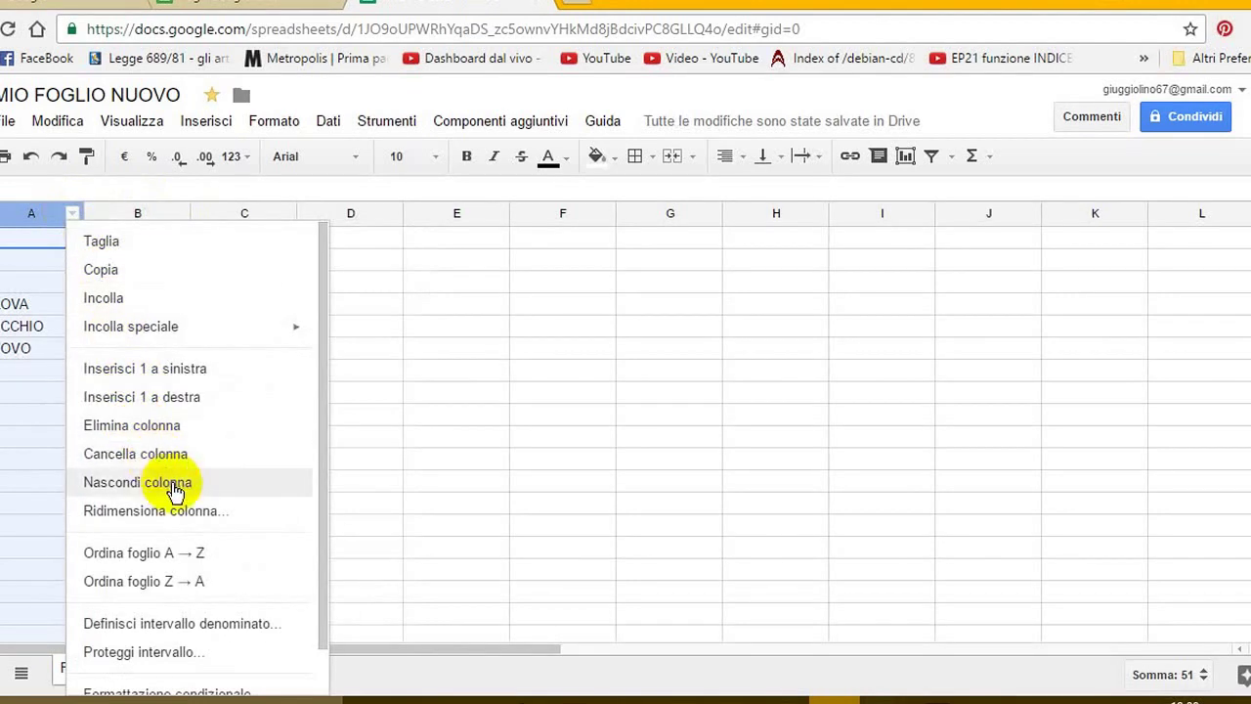
- Resize column A to 55 pixels
click(210, 510)
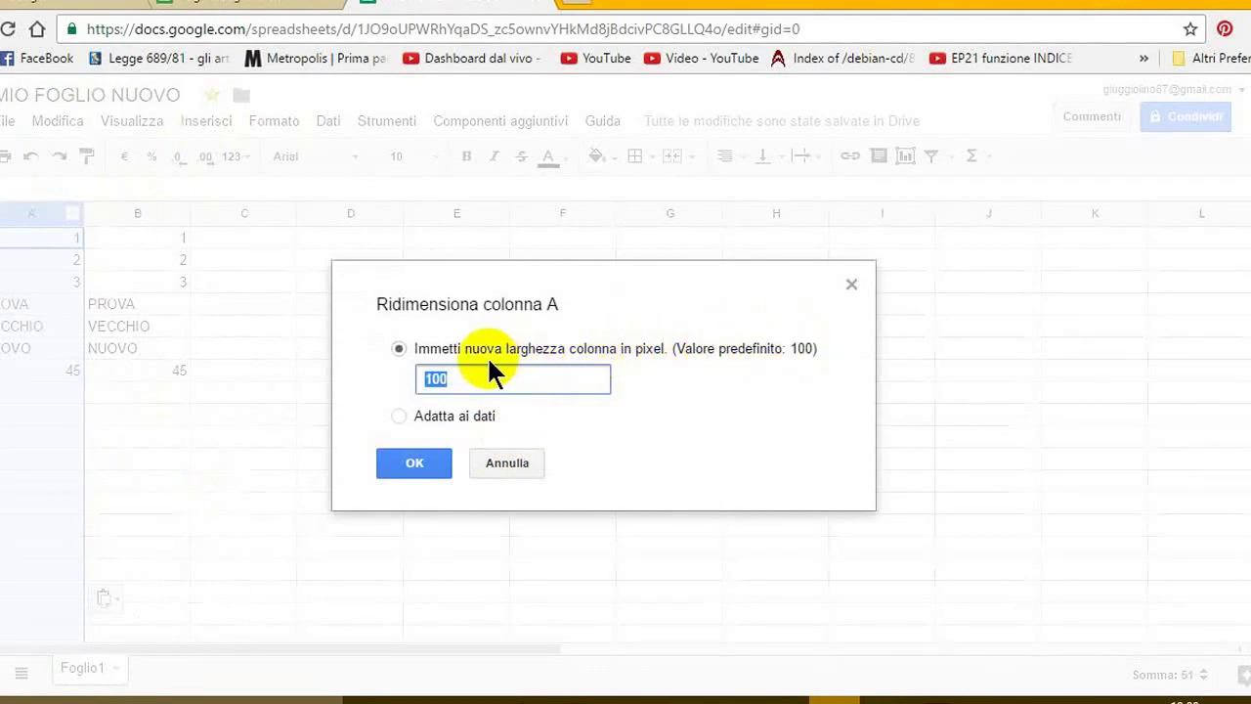
text(55)
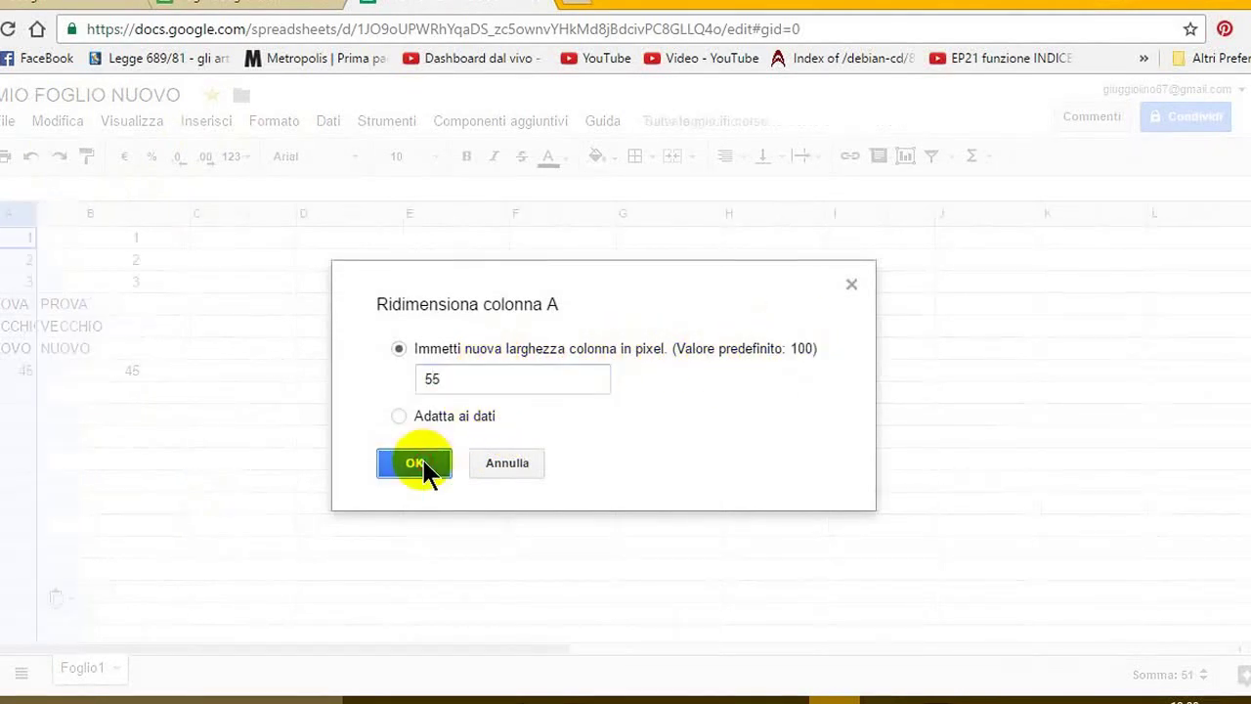
click(427, 467)
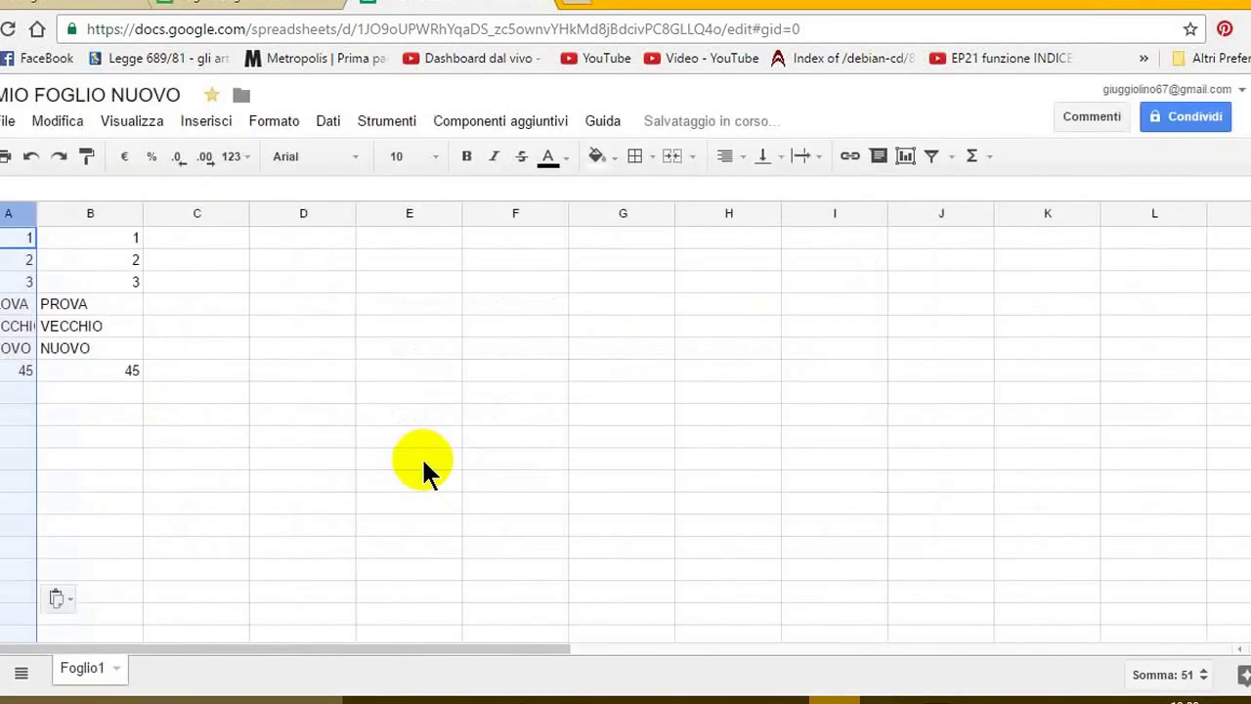
- Sort the sheet A→Z by column A
click(24, 215)
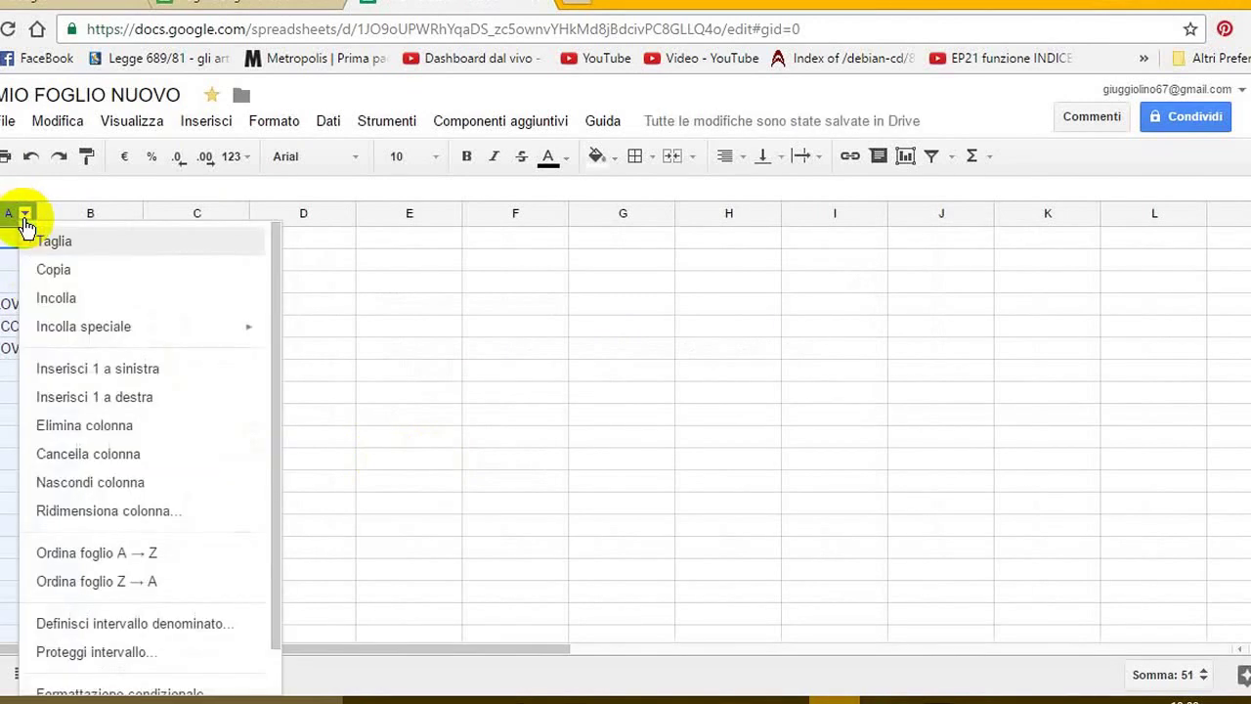
click(122, 565)
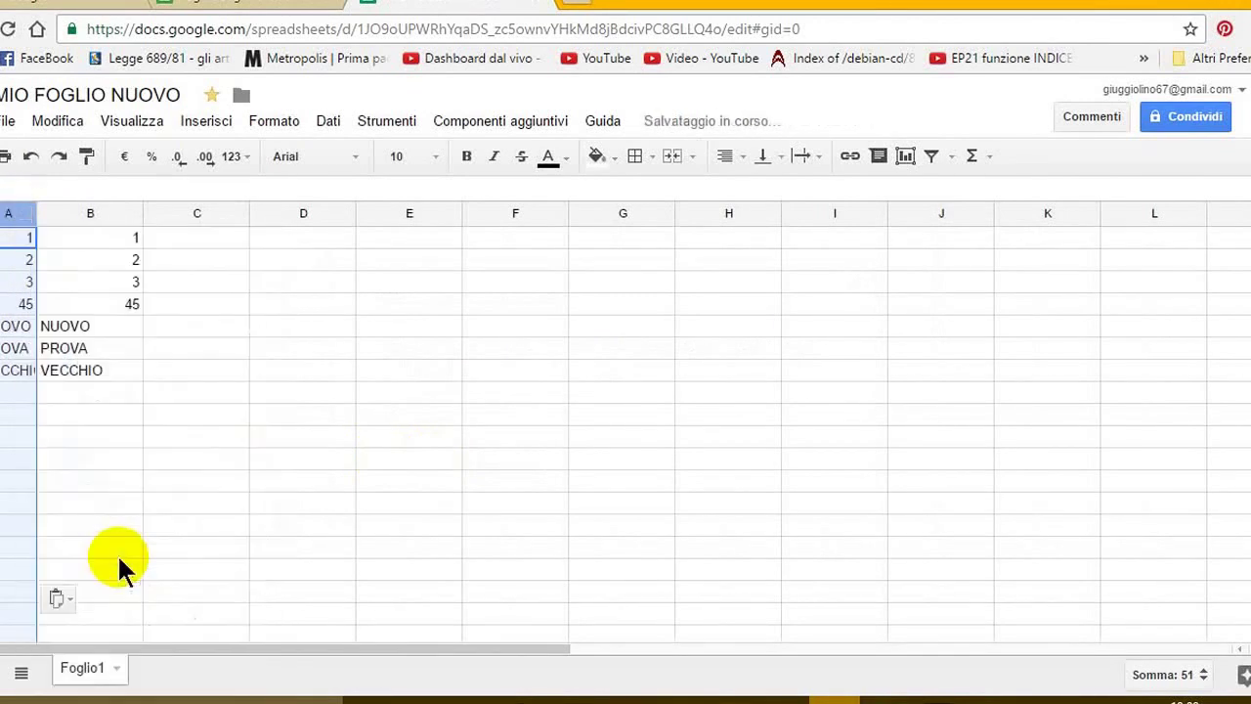
click(25, 213)
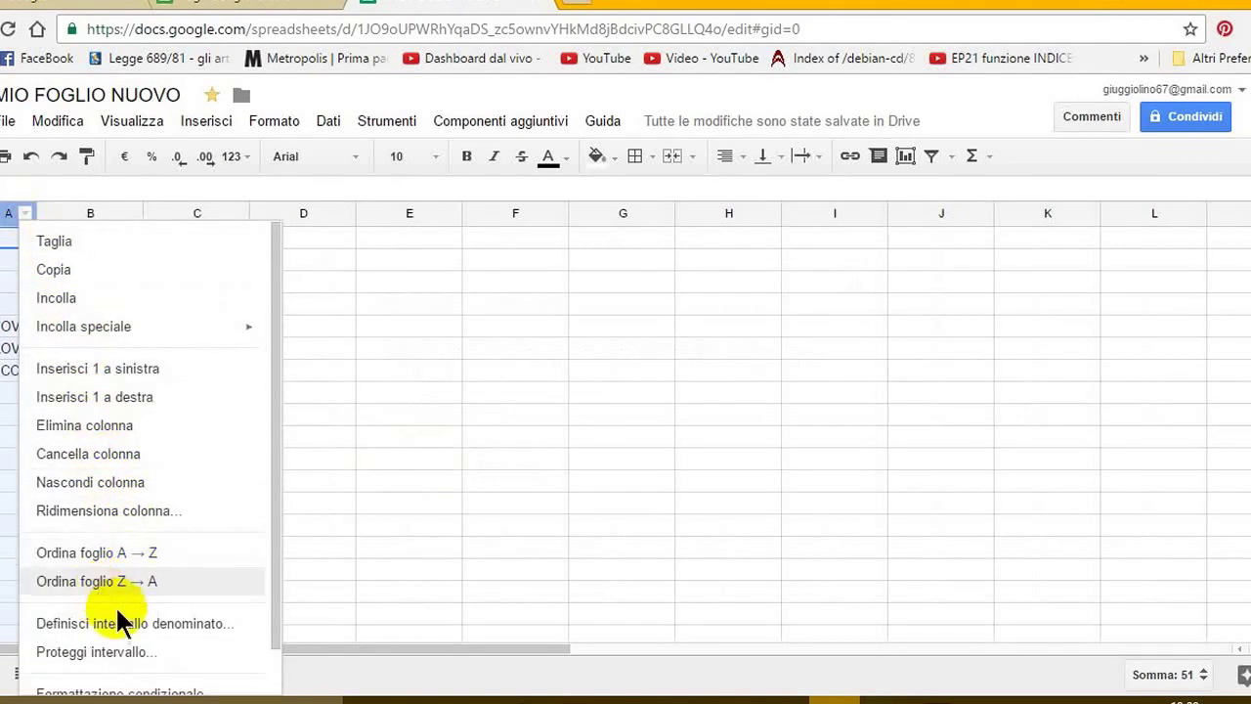
- Save Foglio1!A:A as the named range NamedRange1
click(147, 623)
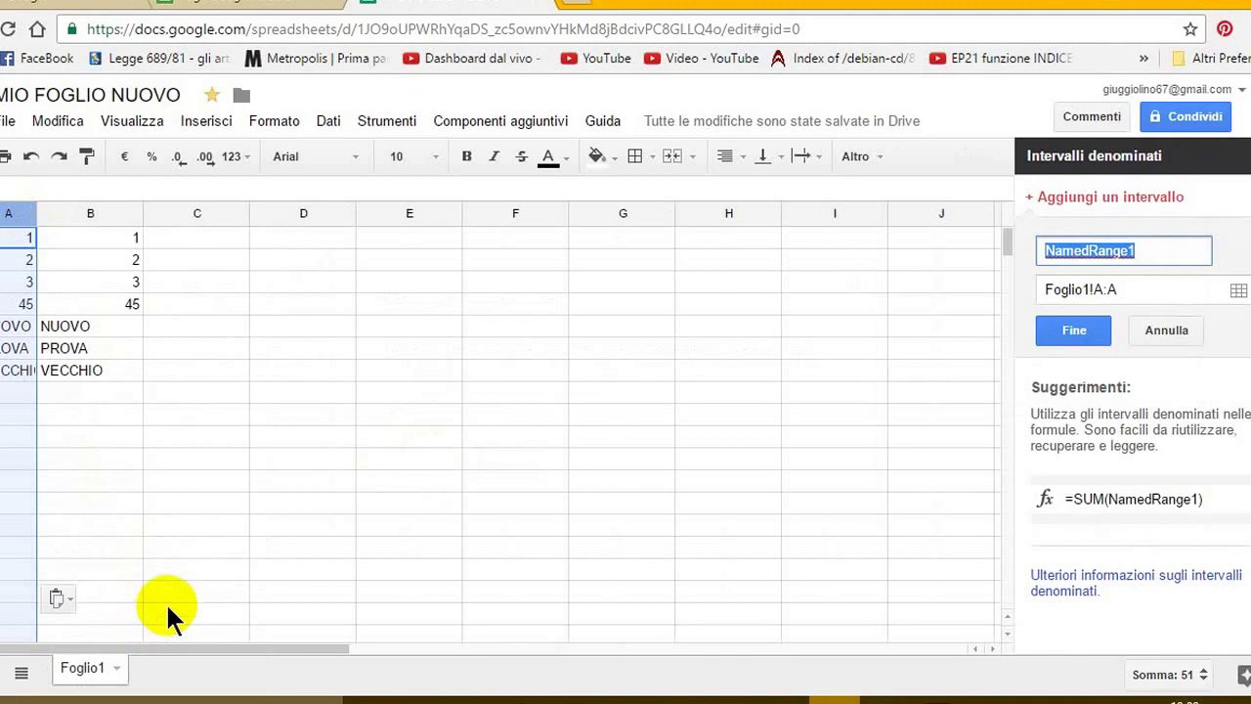
click(1075, 330)
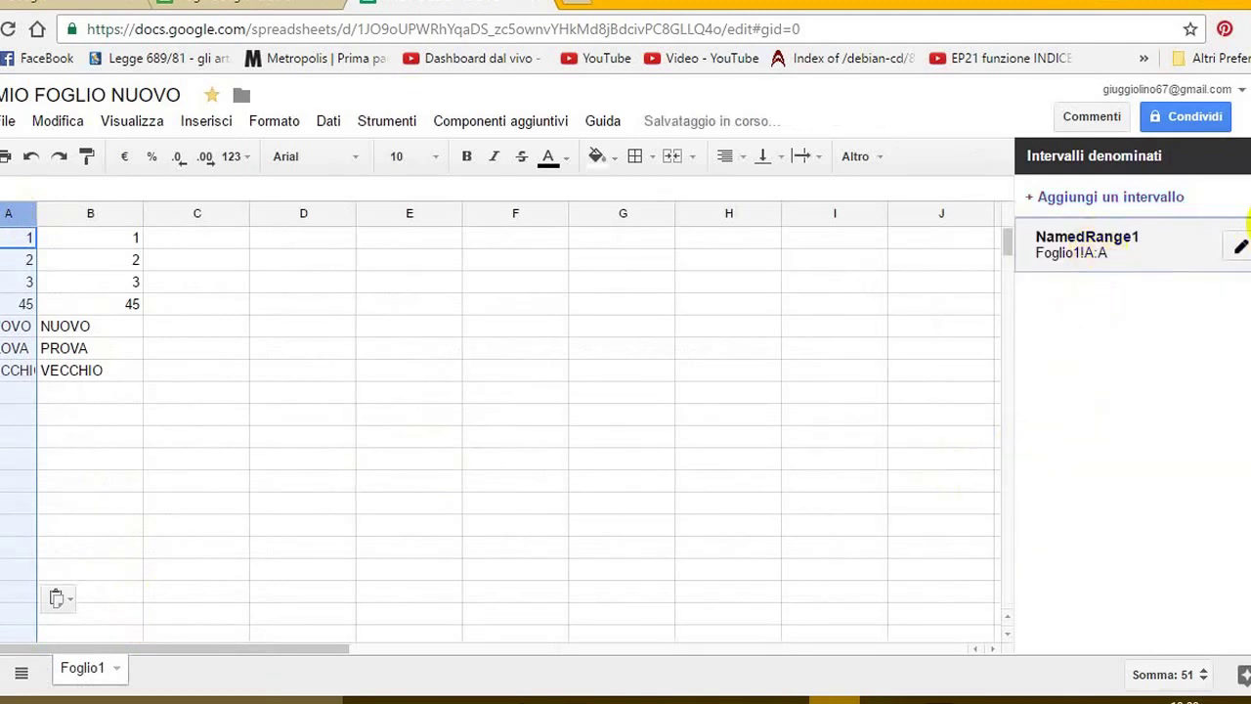
click(394, 456)
- Add a 'La cella non è vuota' rule shading A1:A1000 with the yellow preset
right_click(23, 215)
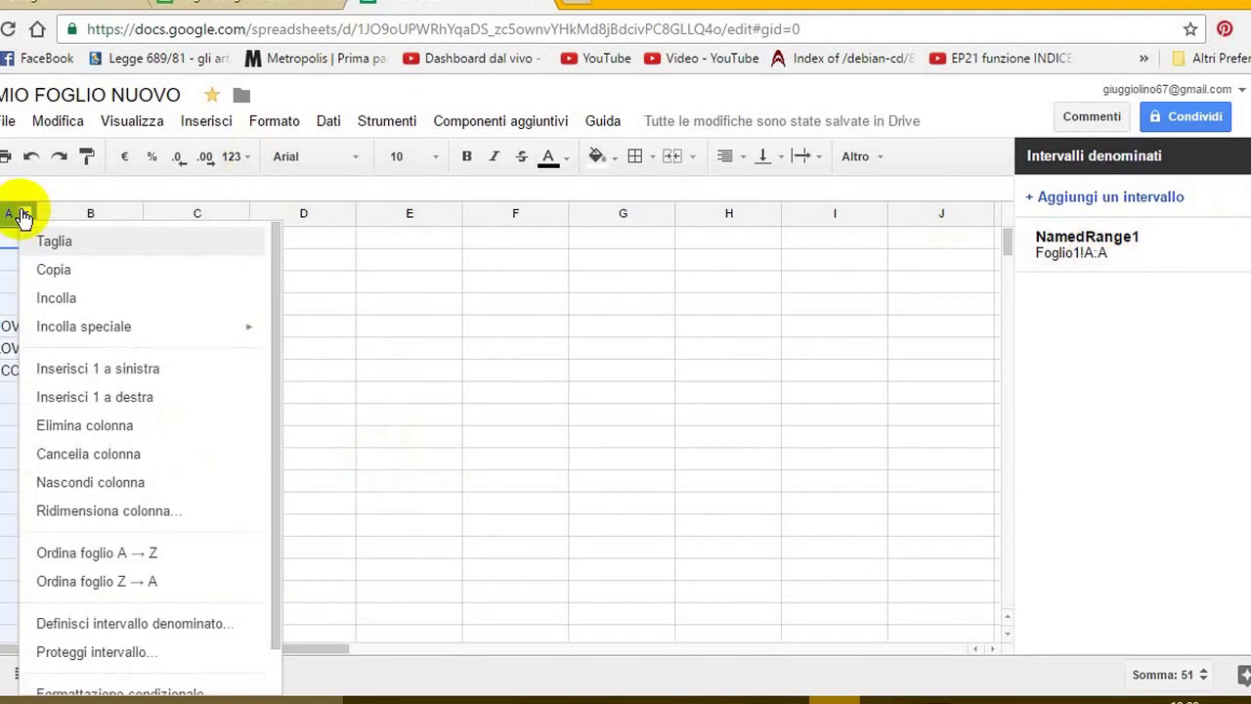
scroll(104, 424, down, 1)
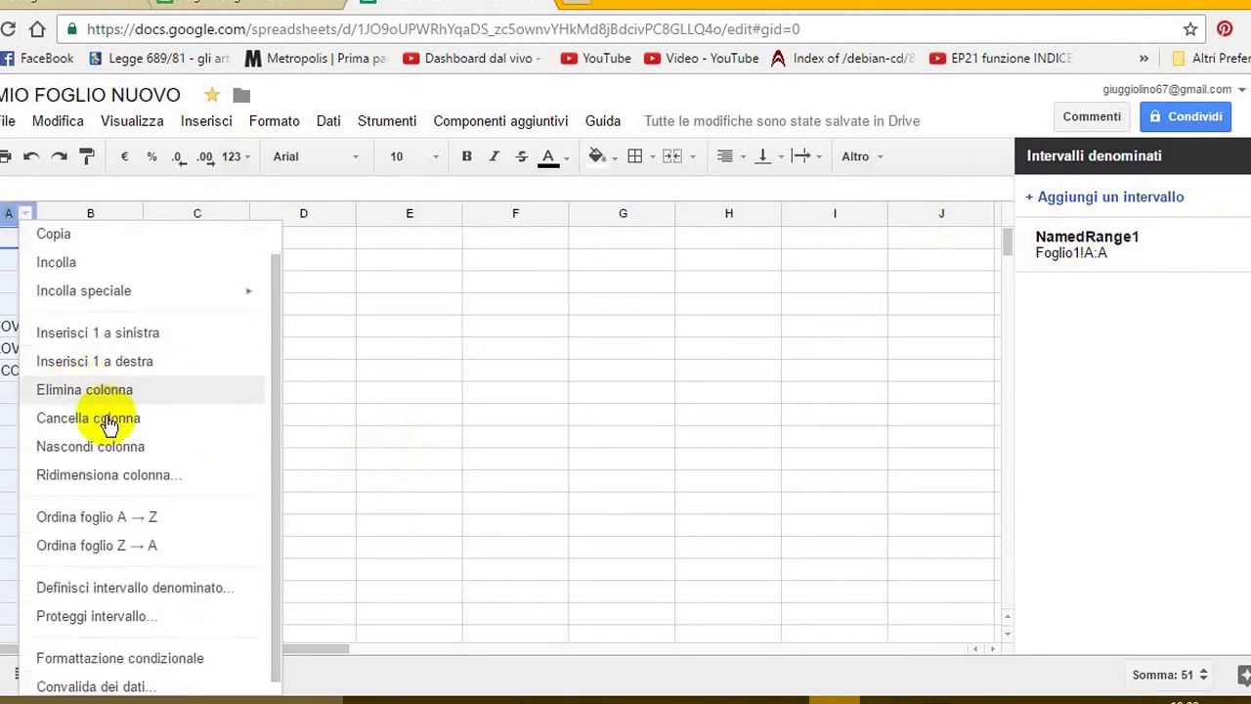
click(140, 645)
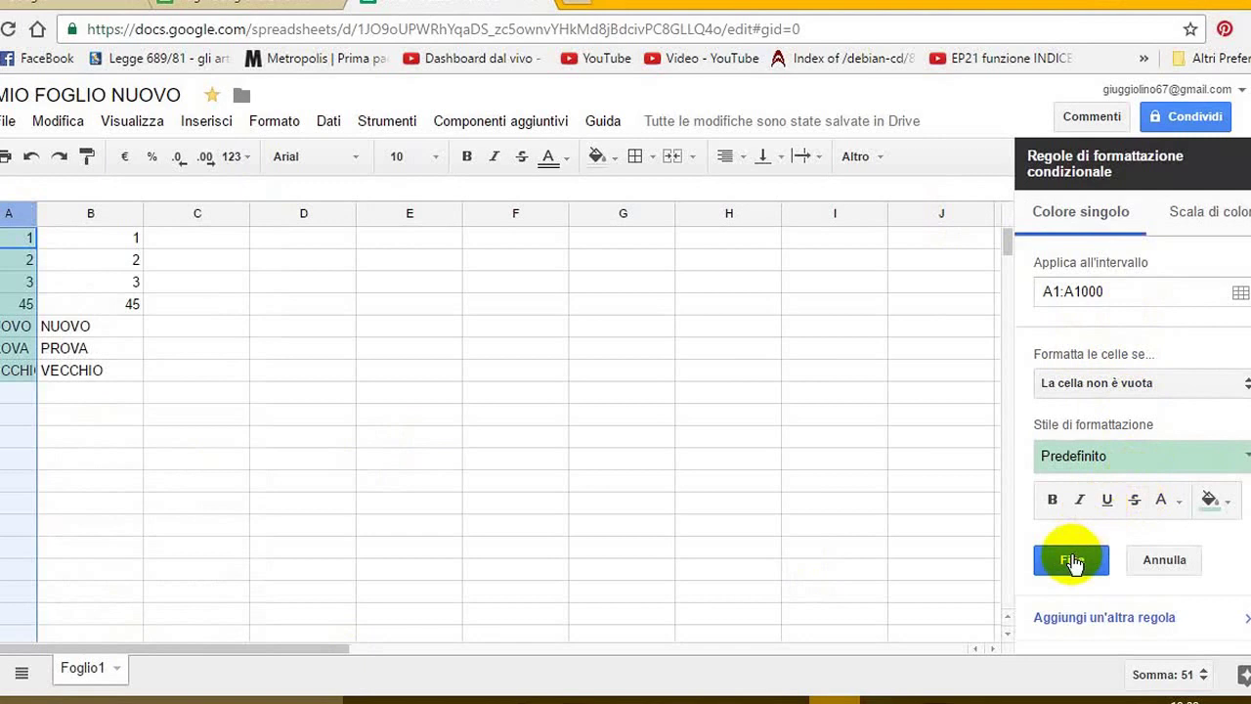
click(1093, 460)
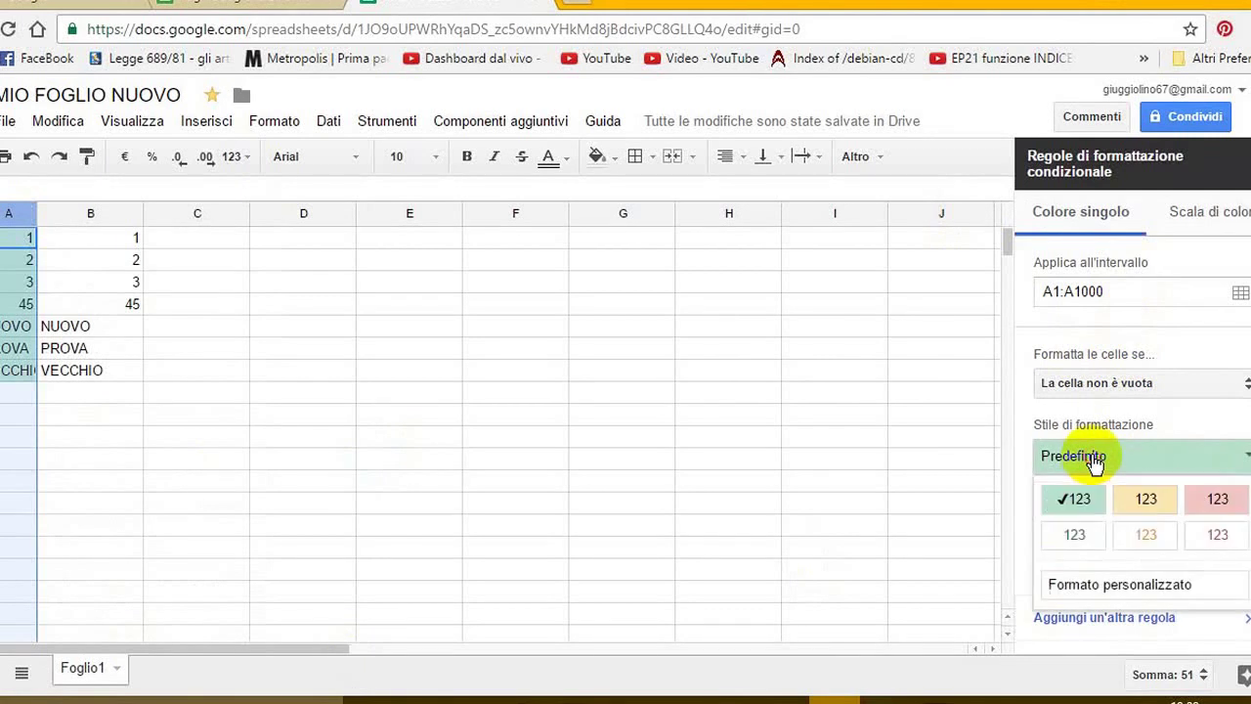
click(1146, 501)
click(1072, 560)
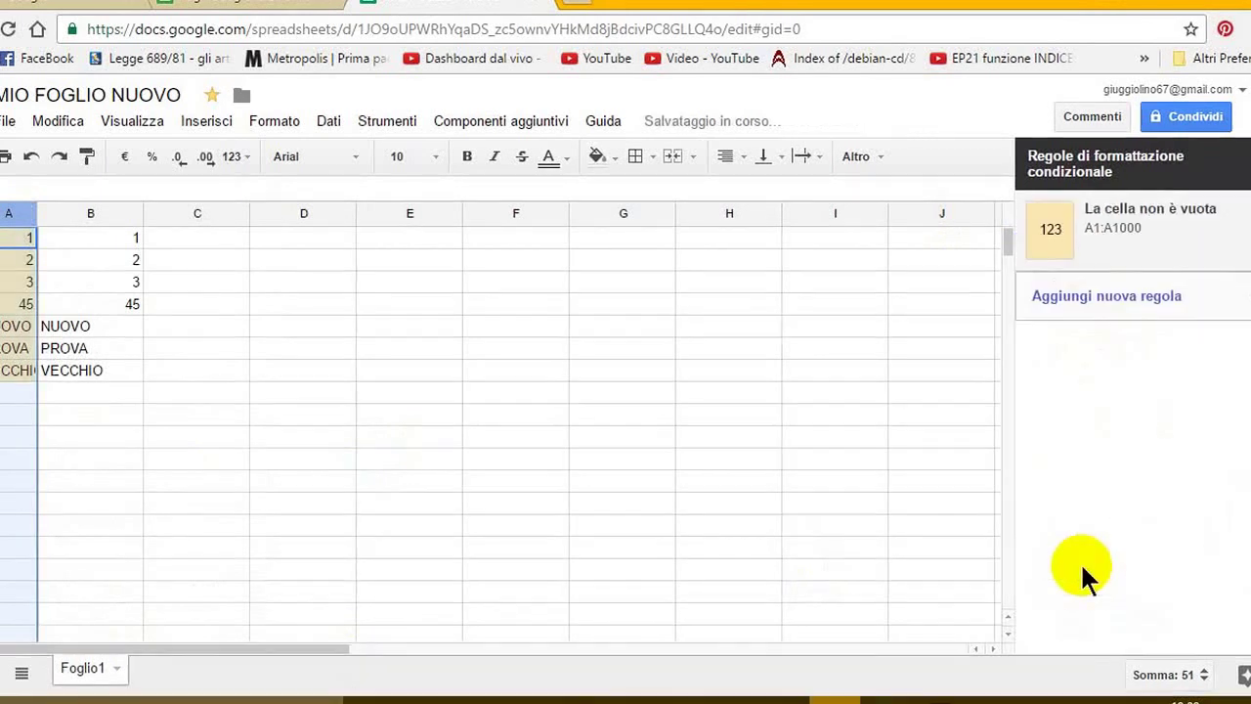
click(631, 465)
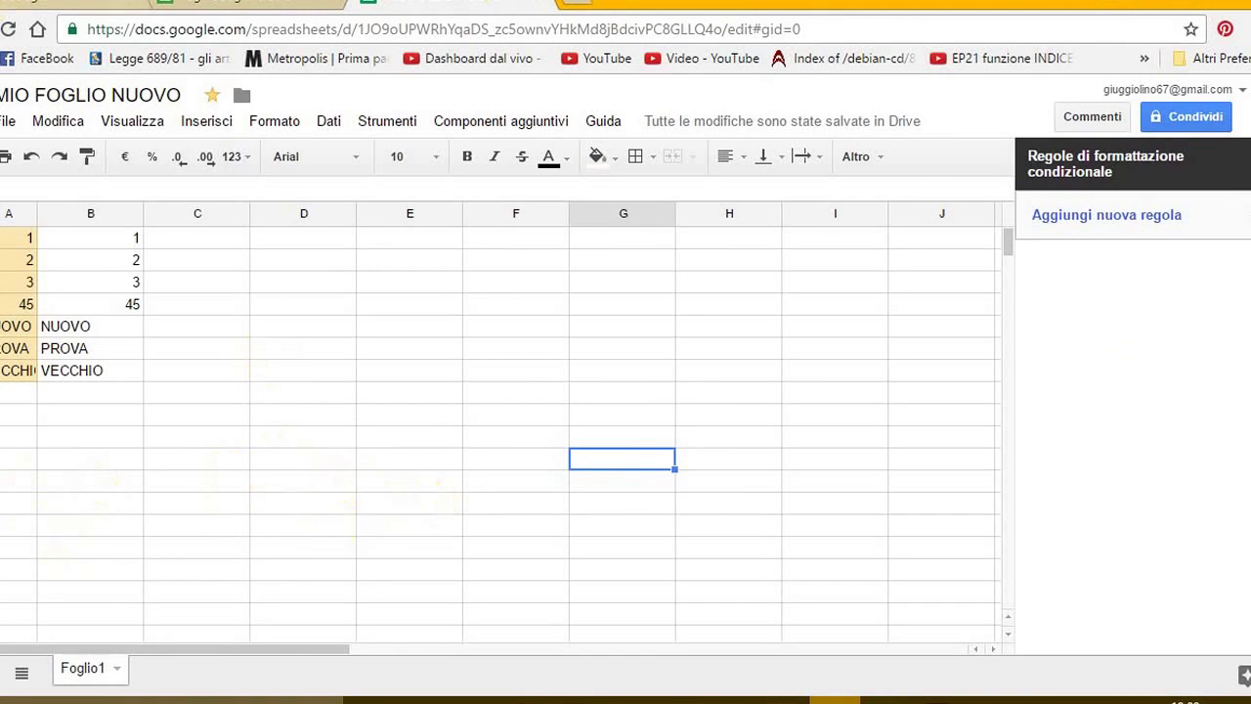
- Append 'COME HAI VISTO DA QUELLA FRECCETTINA … SOTTOMENU CON CUI POSSIAMO FARE TANTE COSE.' to the Notepad narration
click(997, 697)
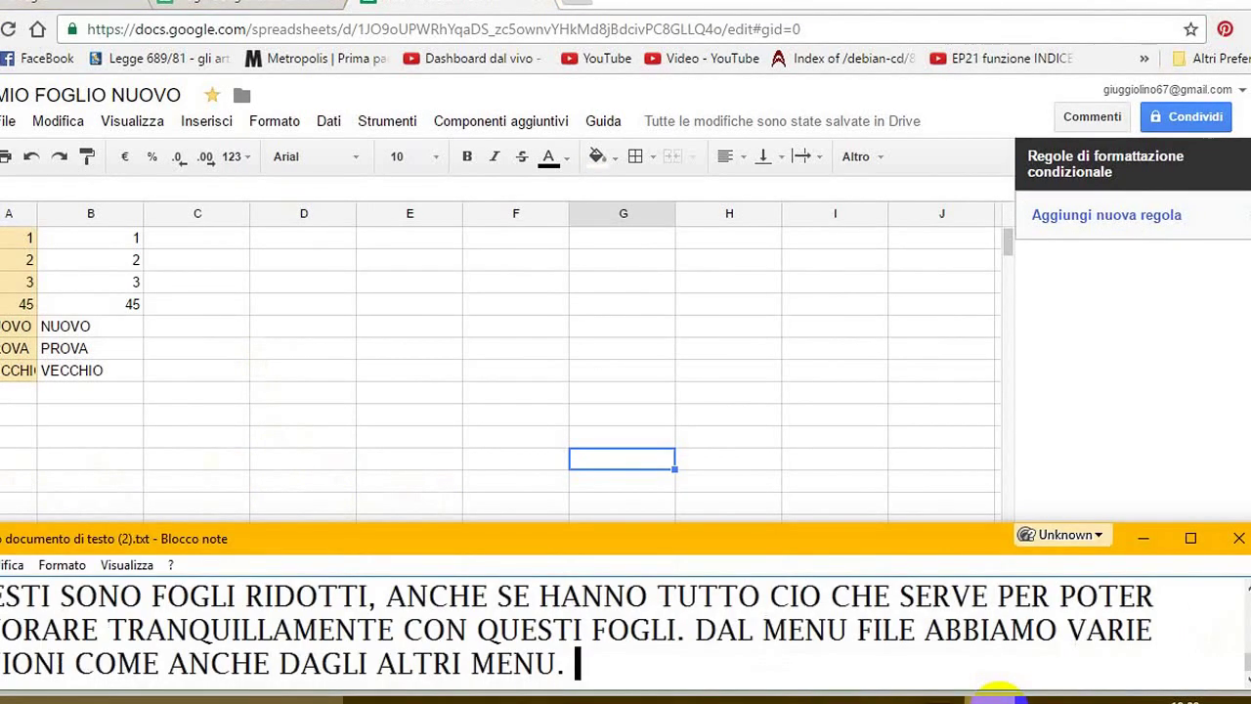
text(C)
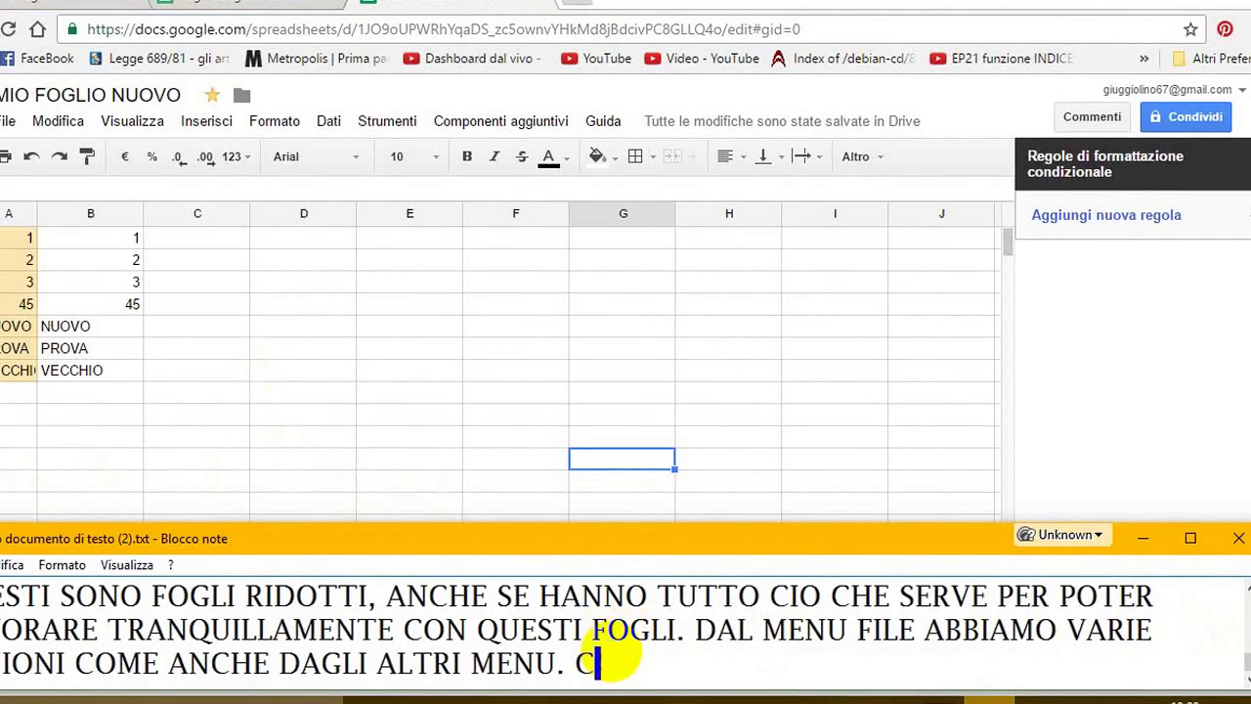
text(OME HAI VIS)
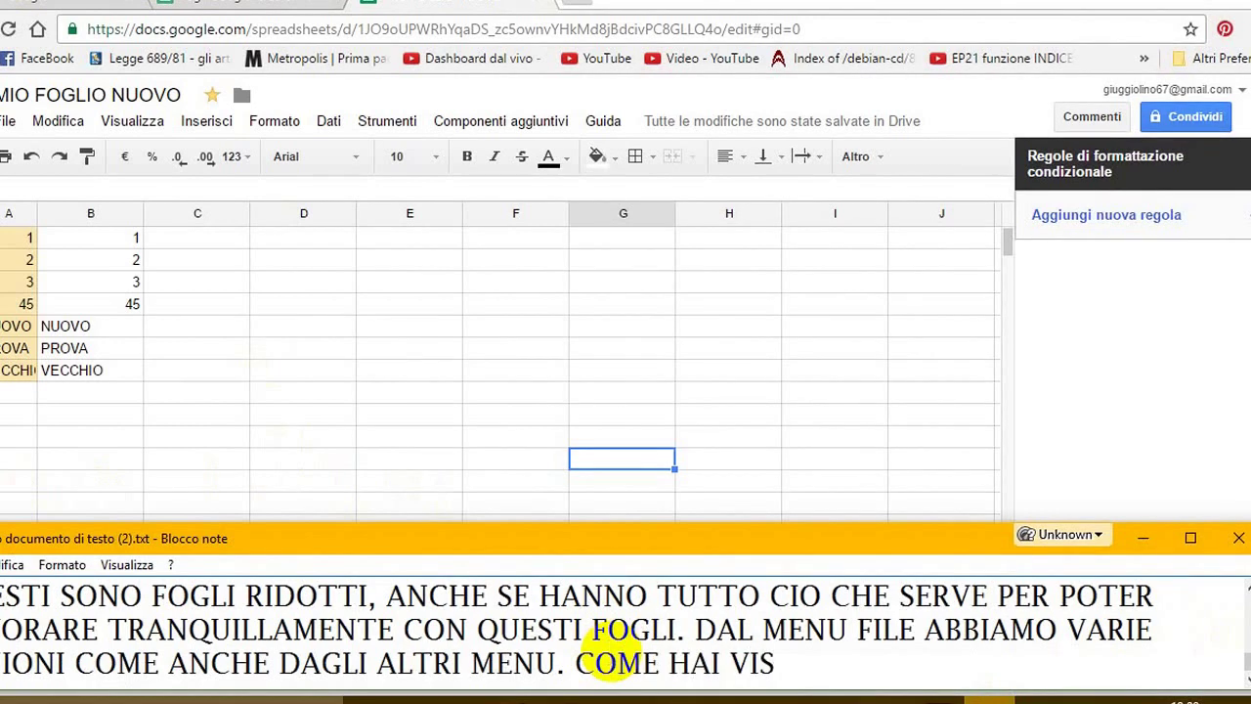
text(TO DA)
text( QE)
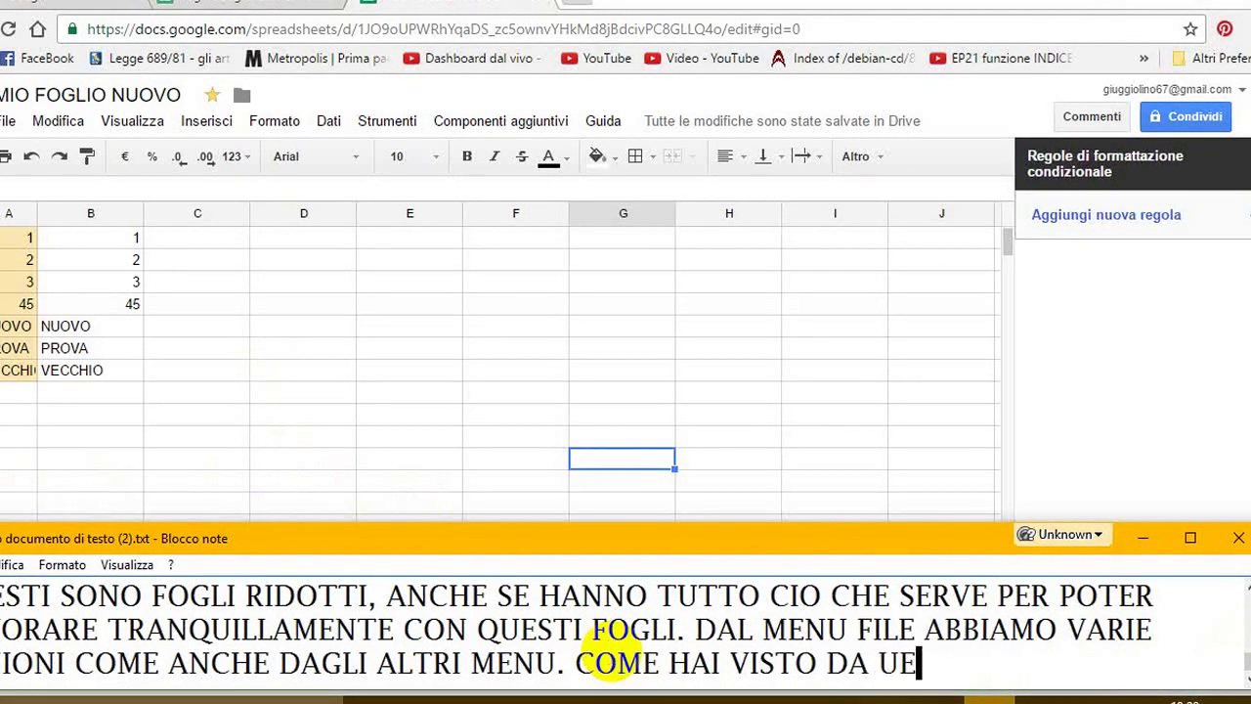
key(BackSpace)
key(BackSpace)
text(Q)
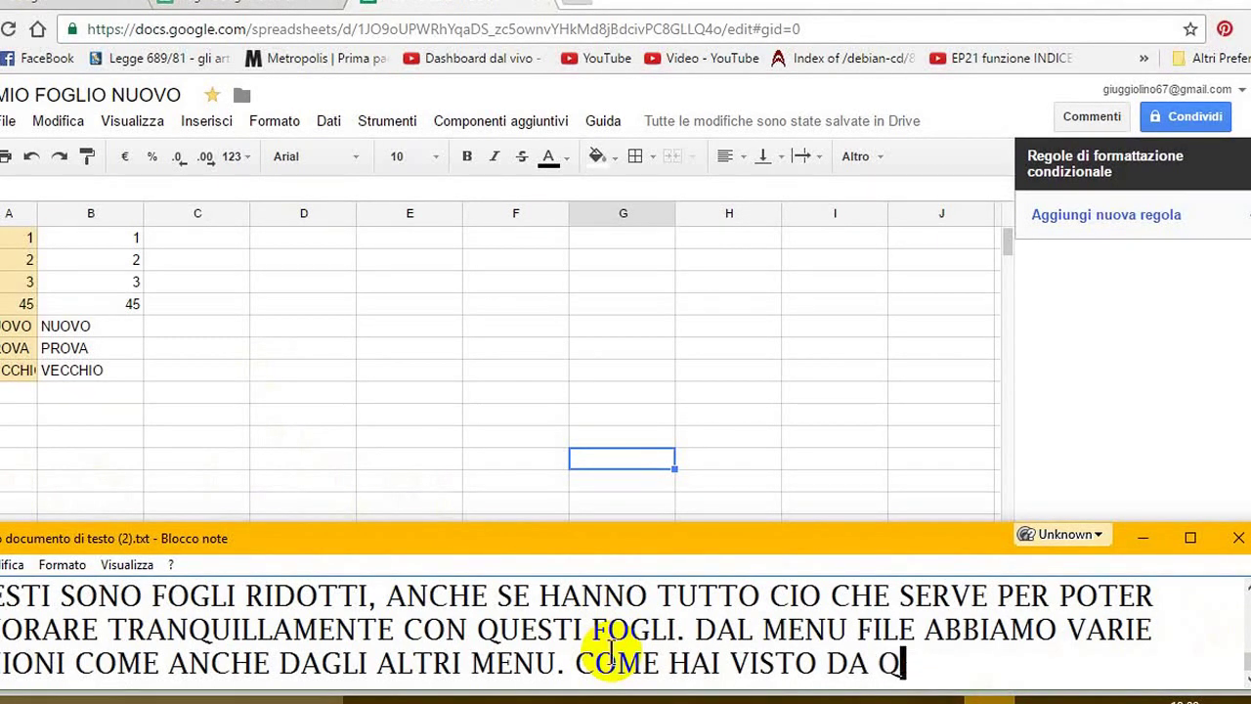
text(EUELLA FE)
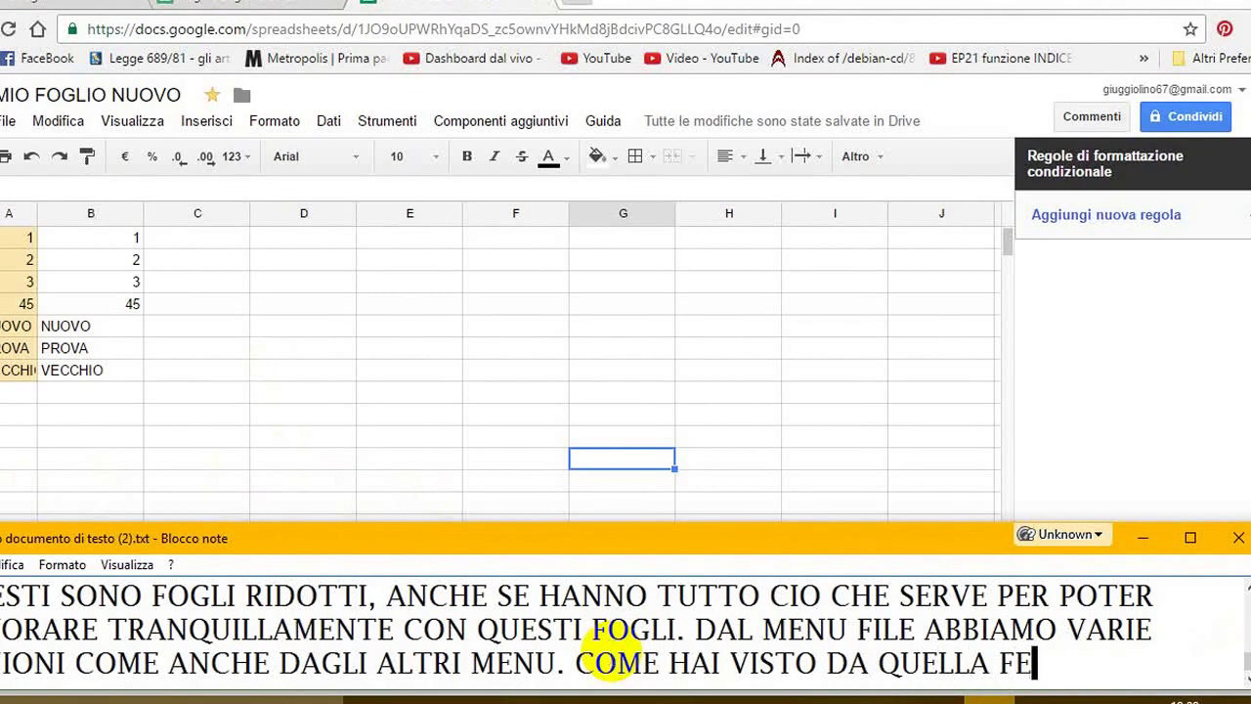
key(BackSpace)
text(RECCETTIN)
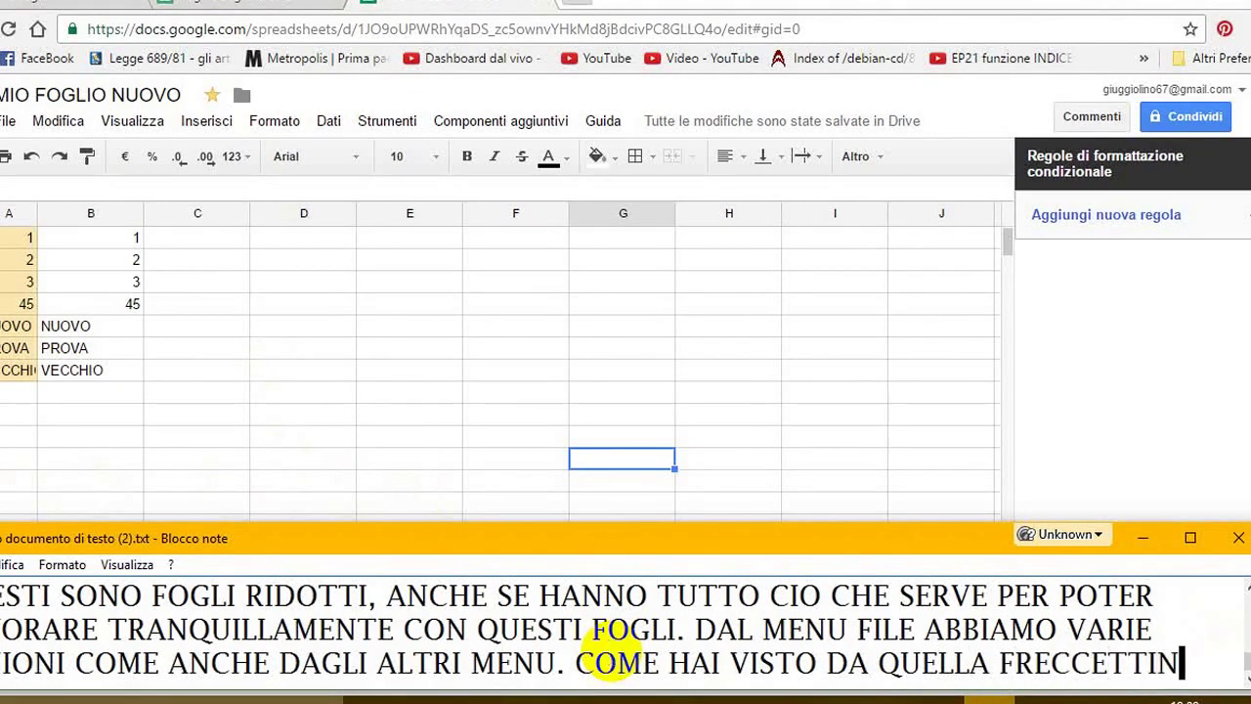
text(A CON)
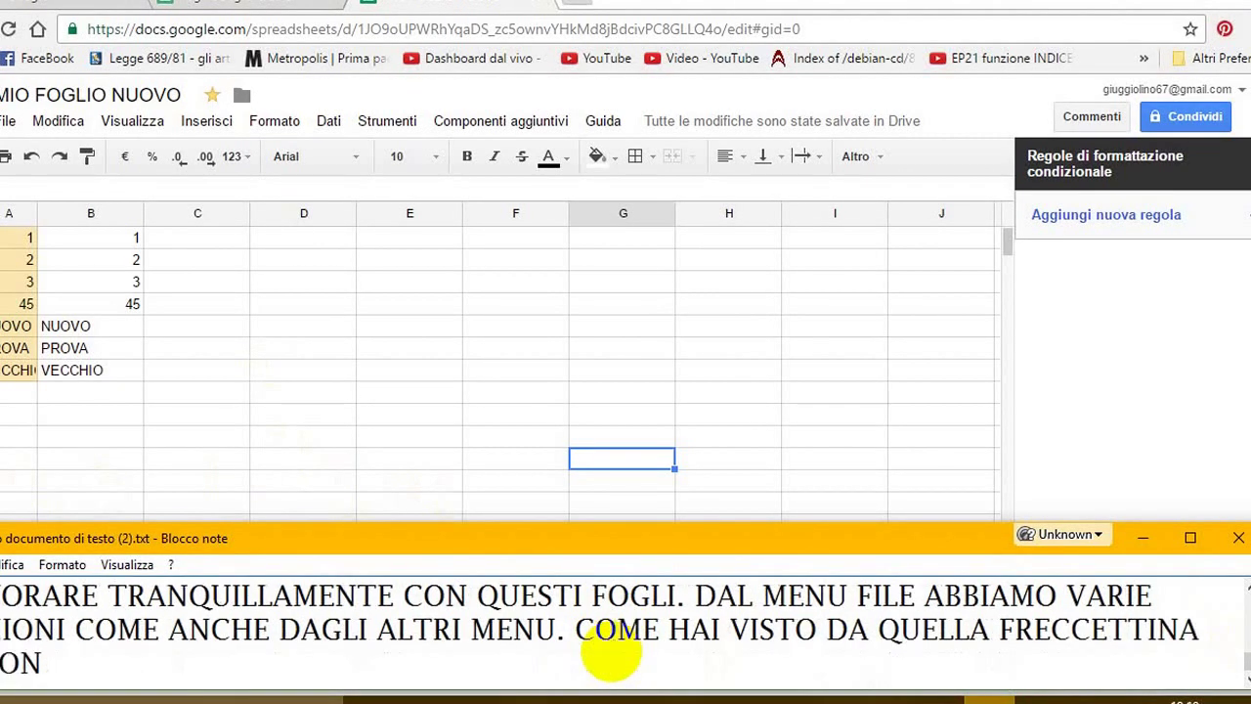
text(O VARI MEN)
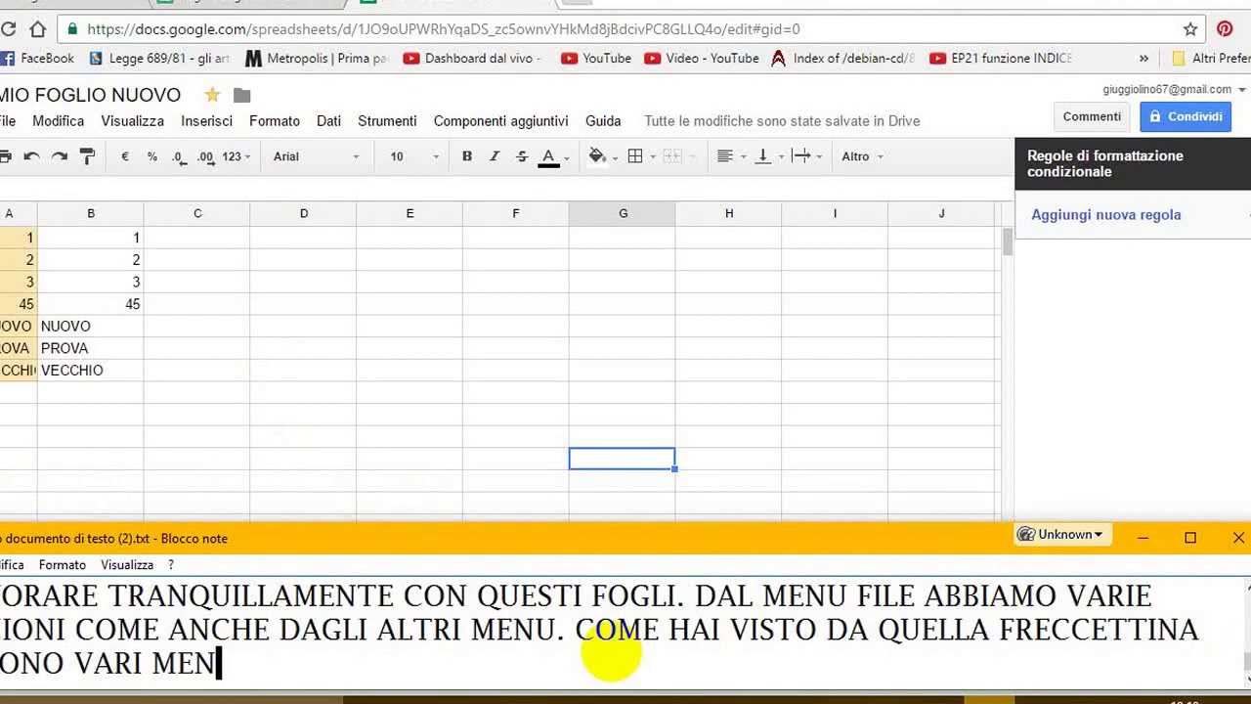
key(BackSpace)
key(BackSpace)
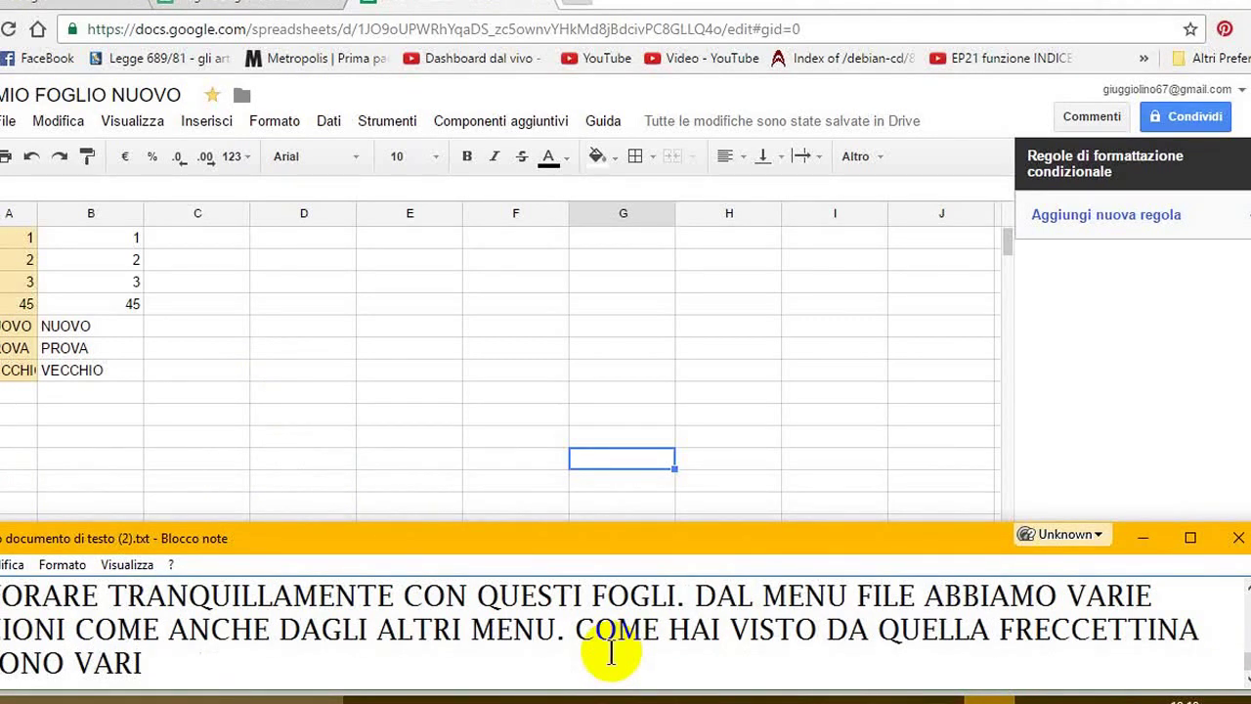
text(SOT)
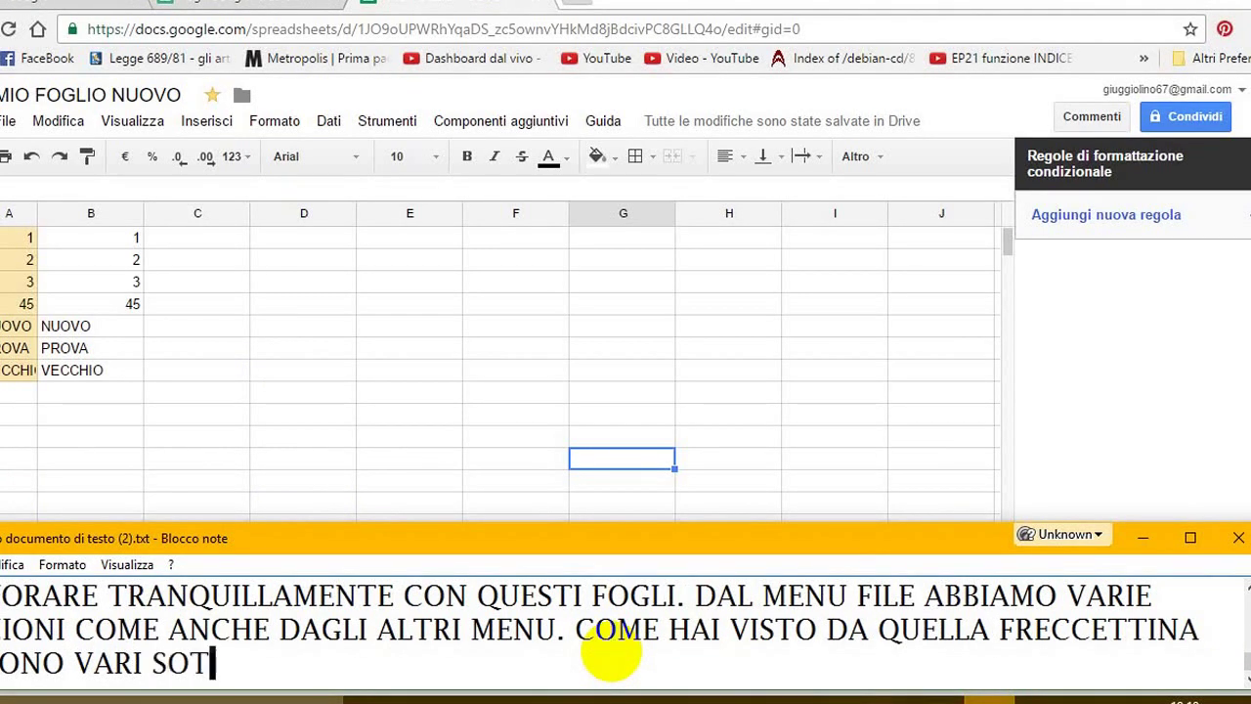
text(TOMENU CO)
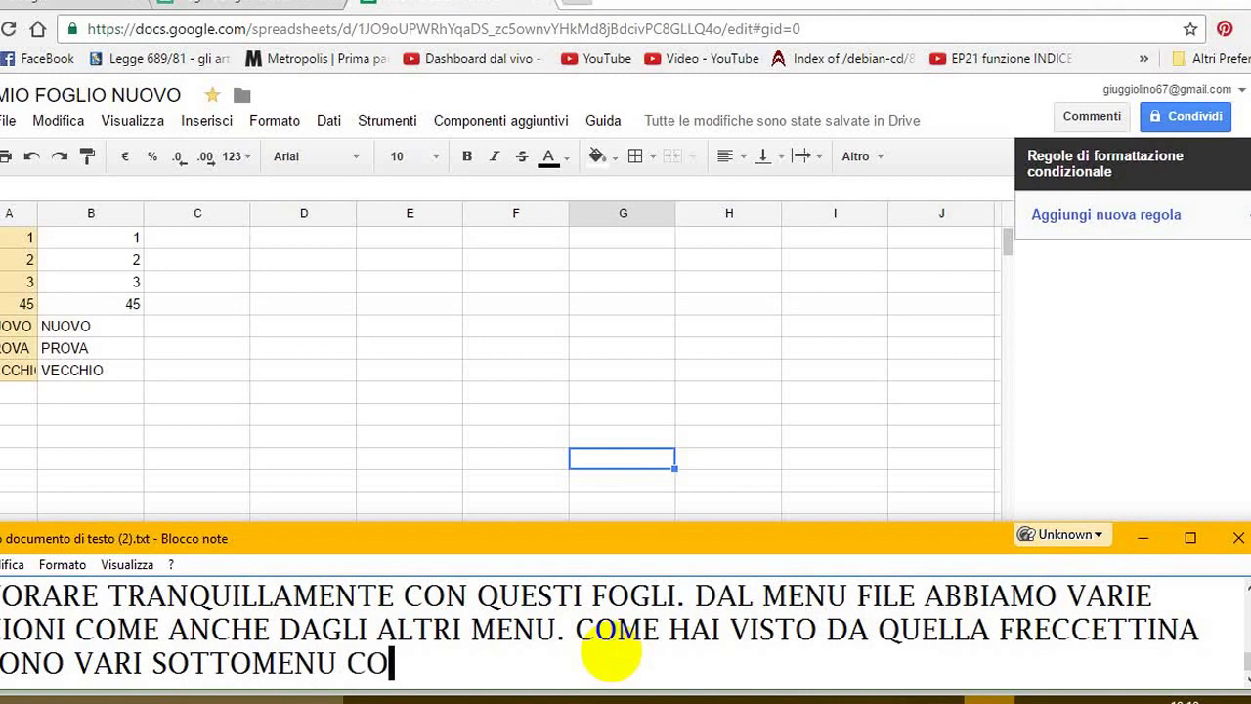
text(N CUI POSSI)
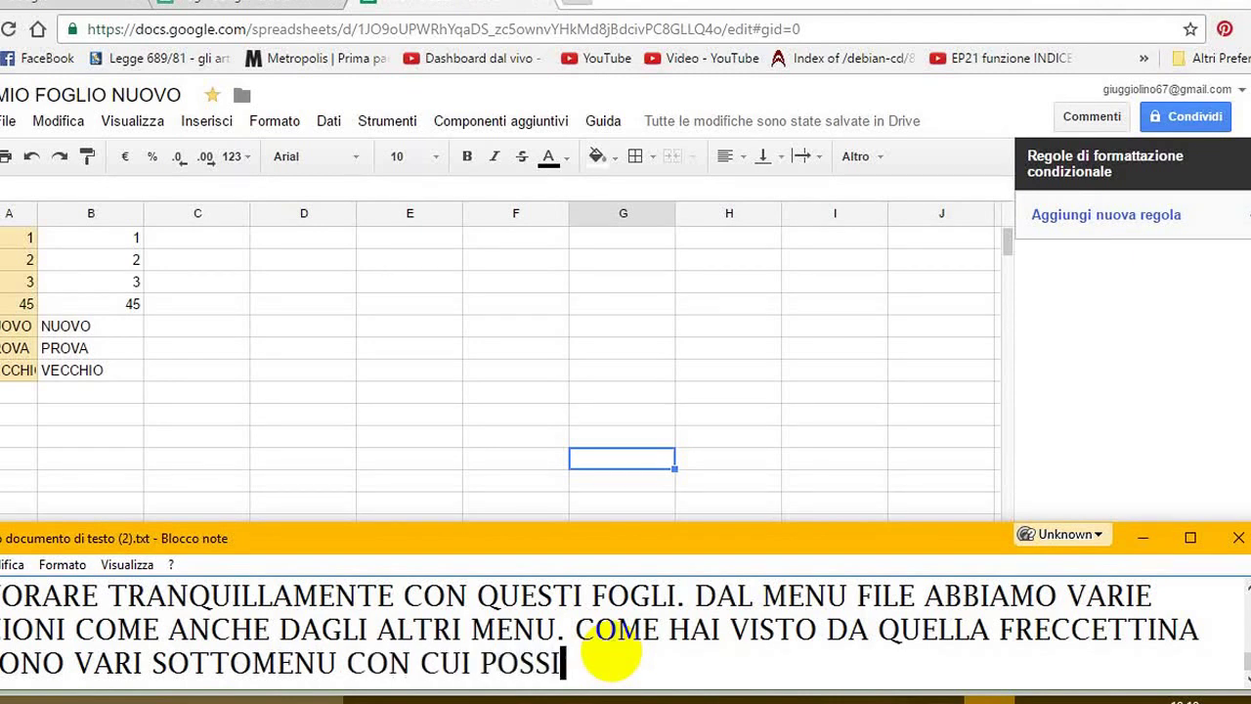
text(AMO FARE TANT)
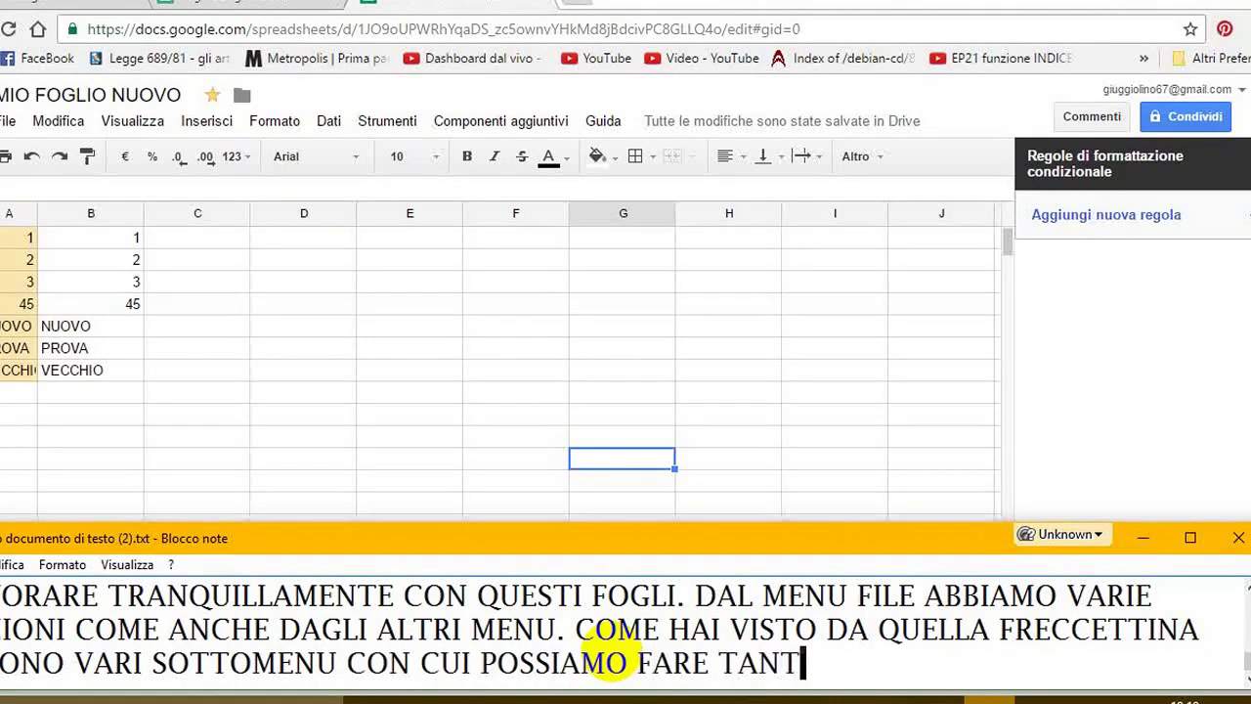
text(E )
text(COSE.)
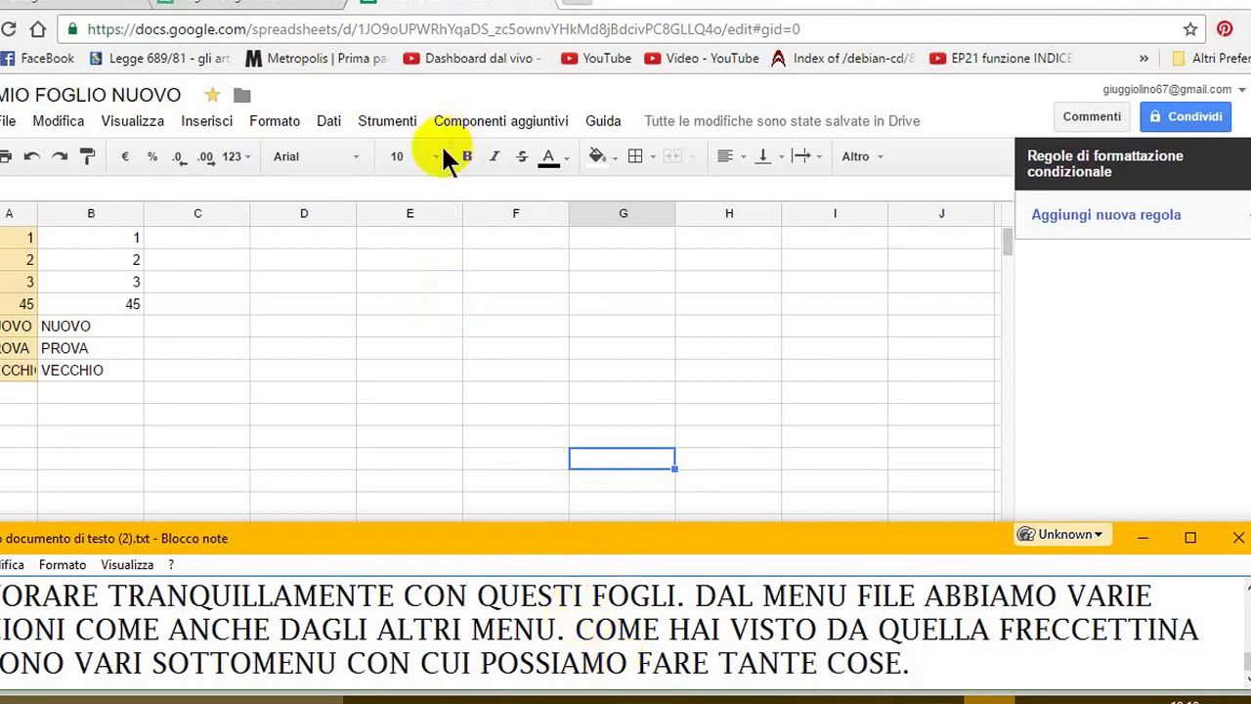
mouse_move(833, 127)
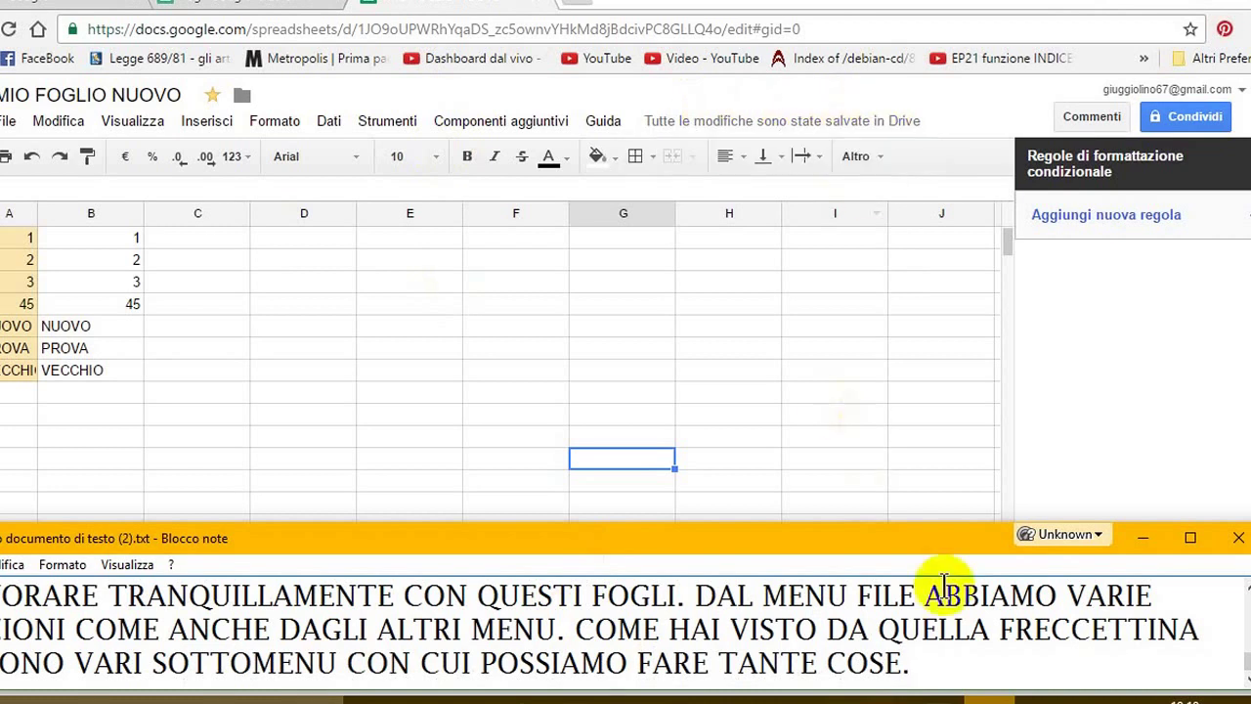
- On a new Notepad line, write '…MODIFICHE E I FILE VENGONO SALVATI SUL VOSTRO ACCOUNT GOOGLE DRIVE.' and start another line
key(Return)
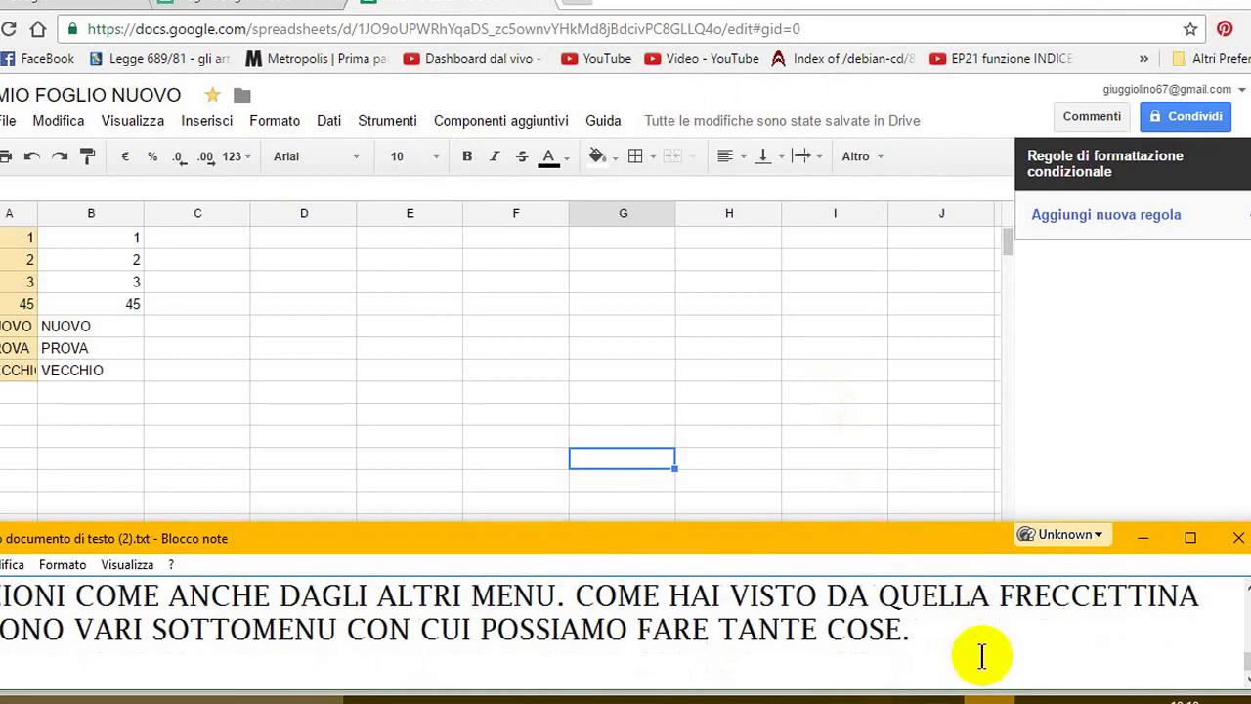
text(MOD)
text(IFI)
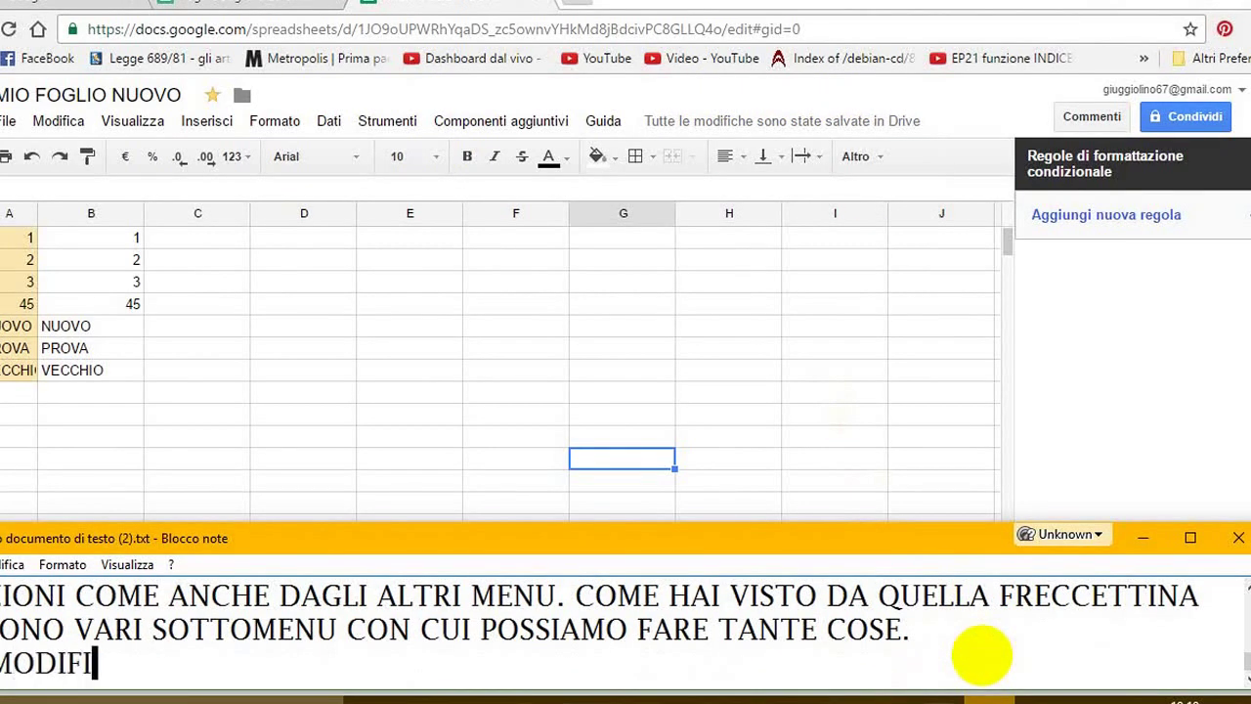
text(CHE E I FI)
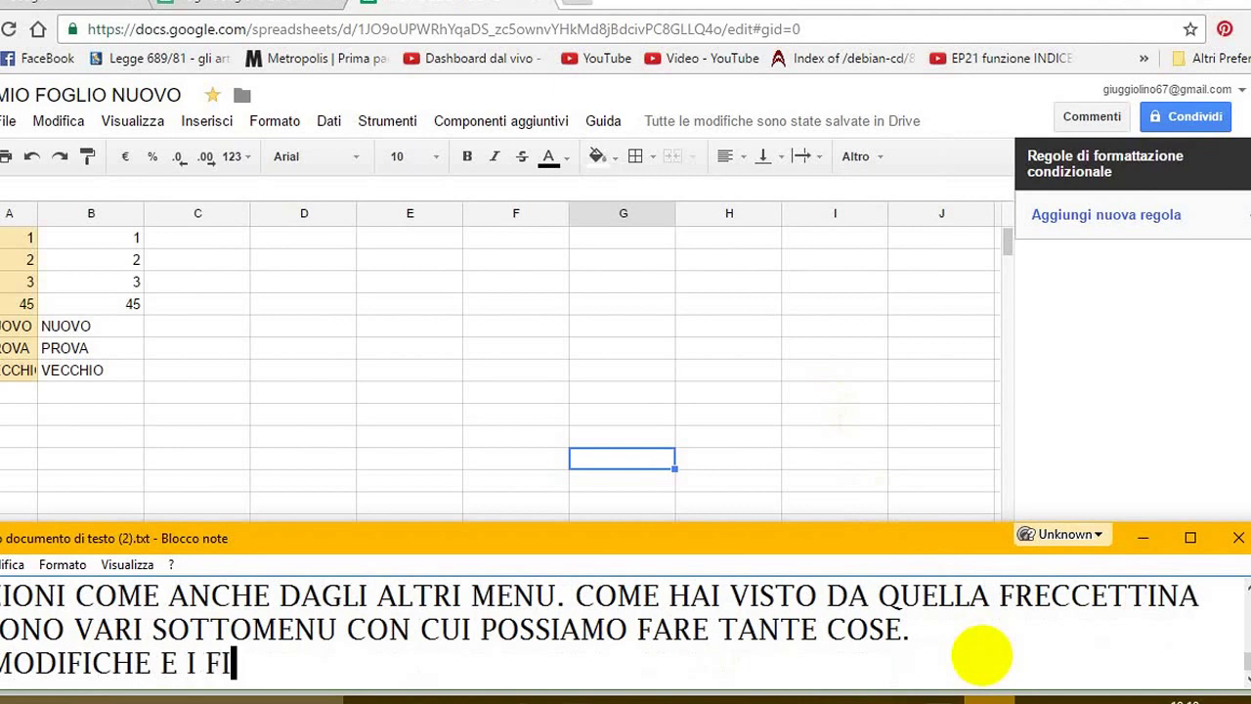
key(BackSpace)
key(BackSpace)
key(BackSpace)
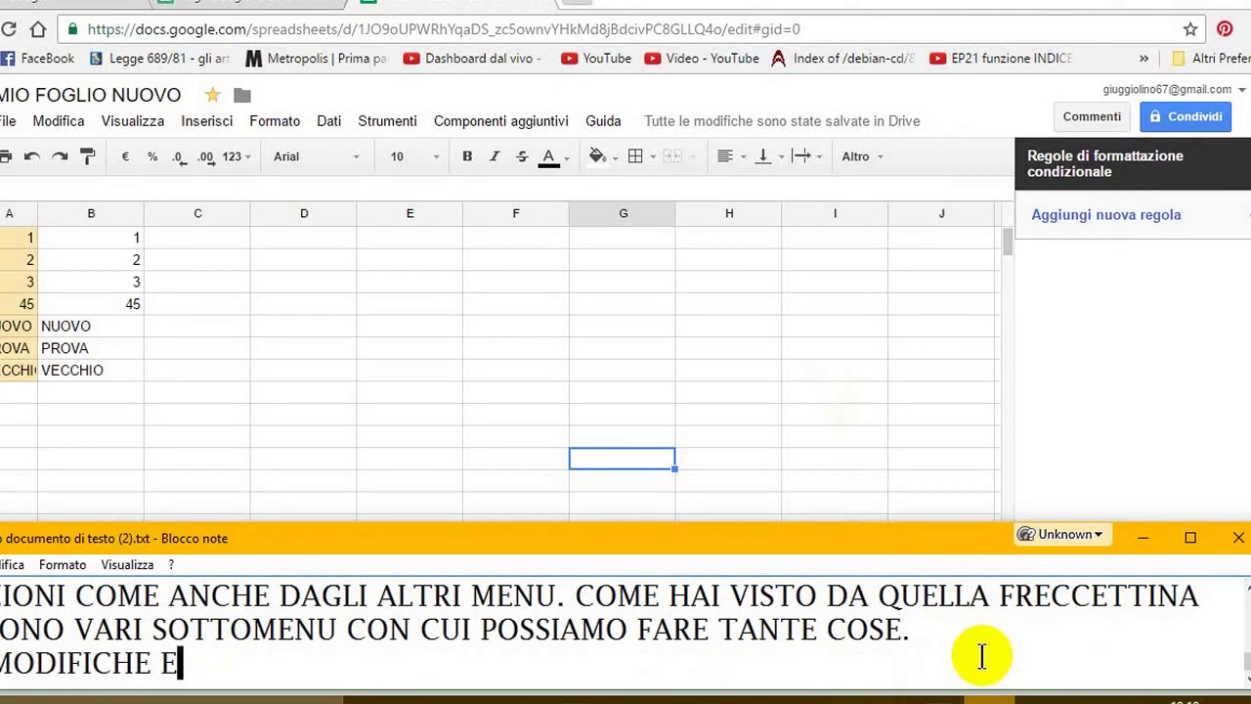
text( I FIL)
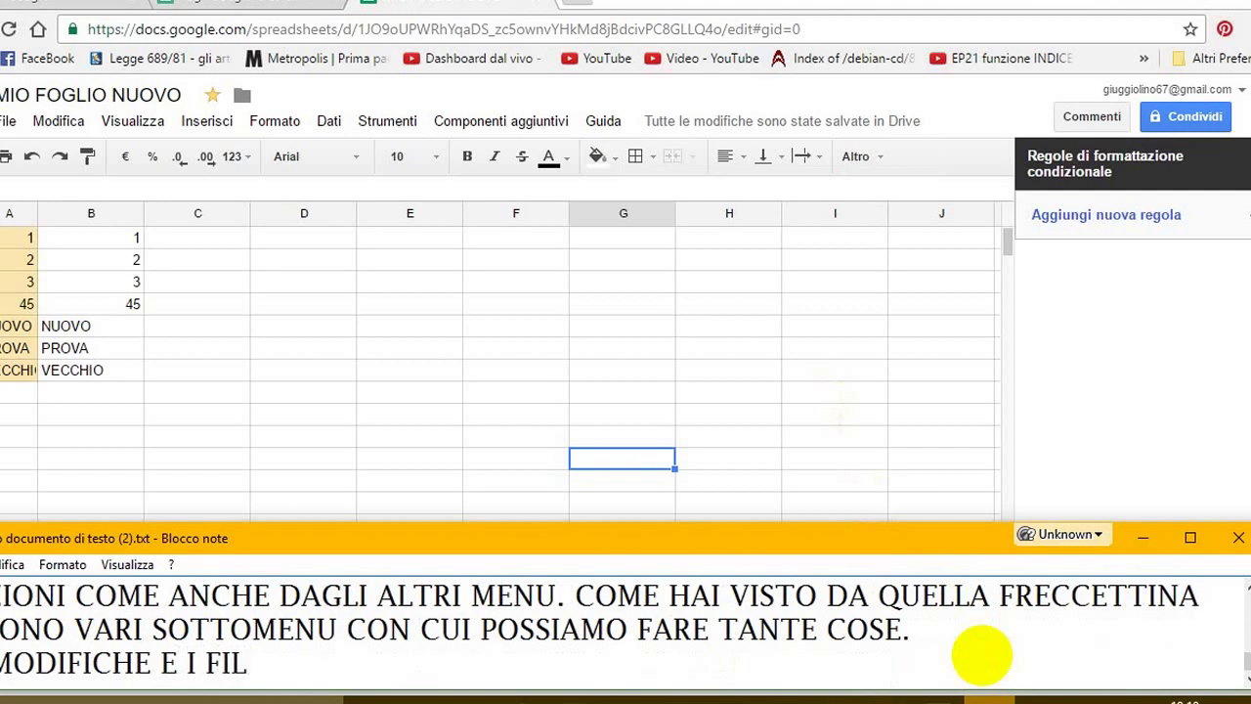
text(E VEN)
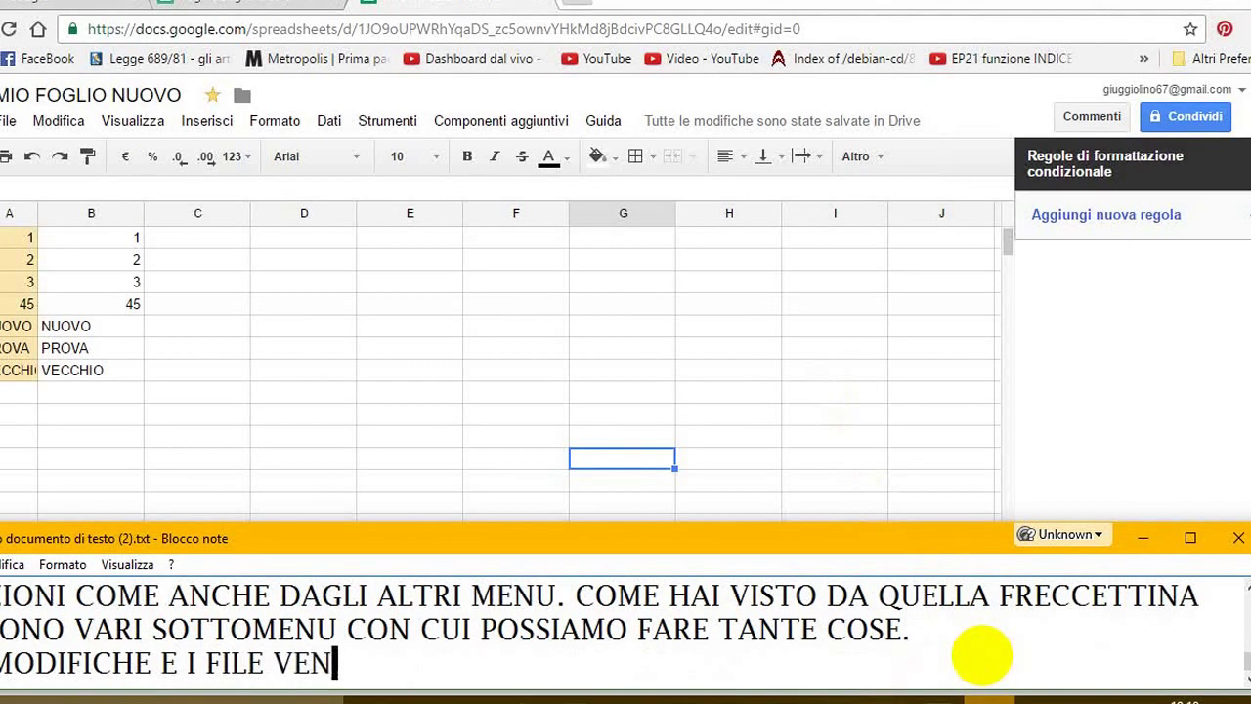
text(GONOS)
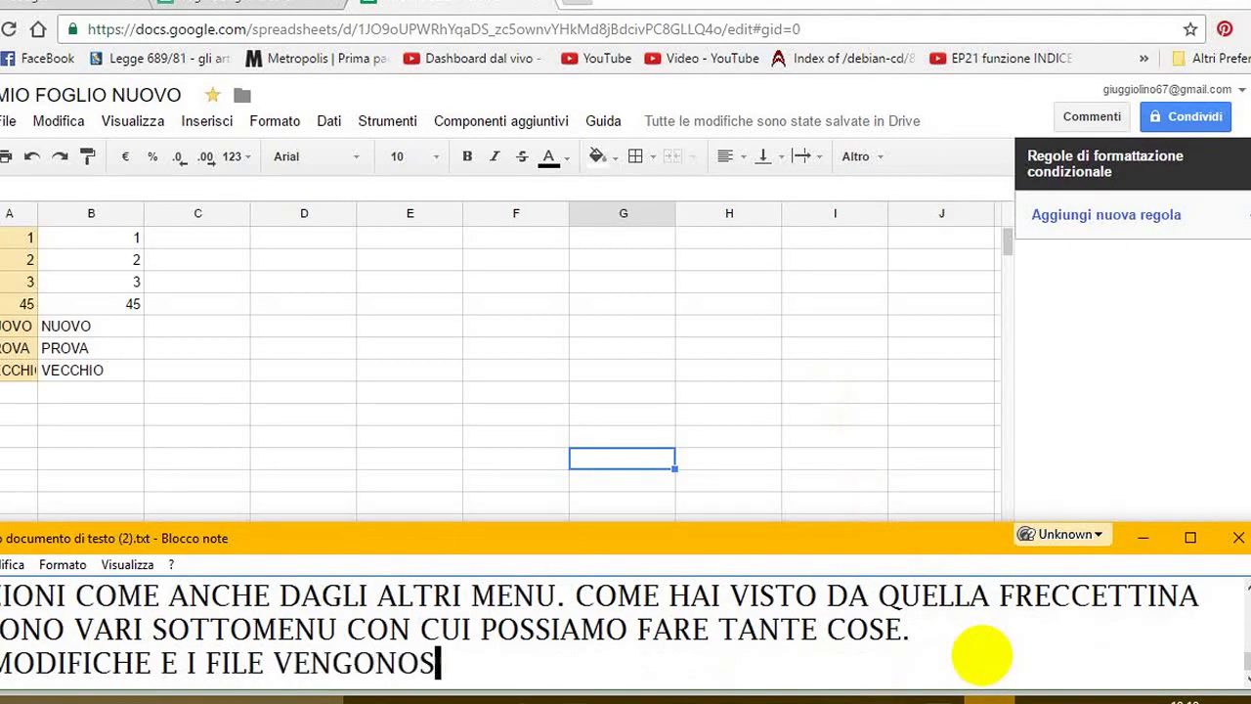
key(BackSpace)
text( SALVA)
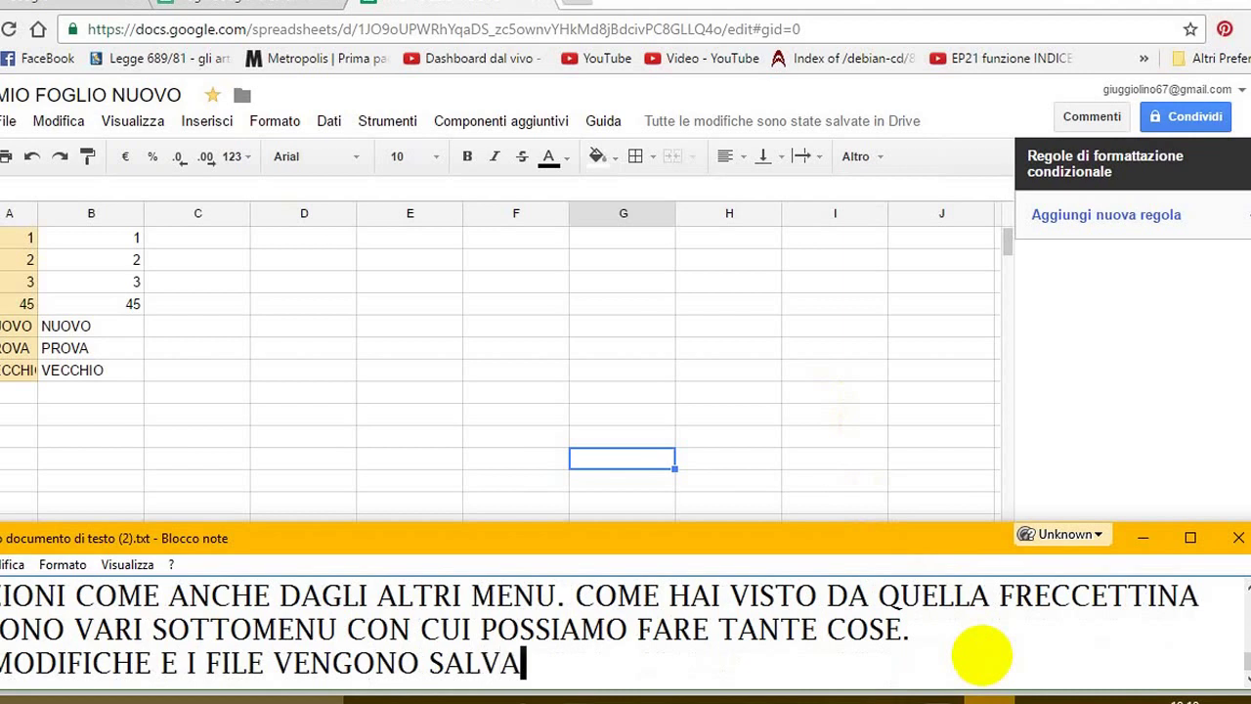
text(TI SUL VOSTR)
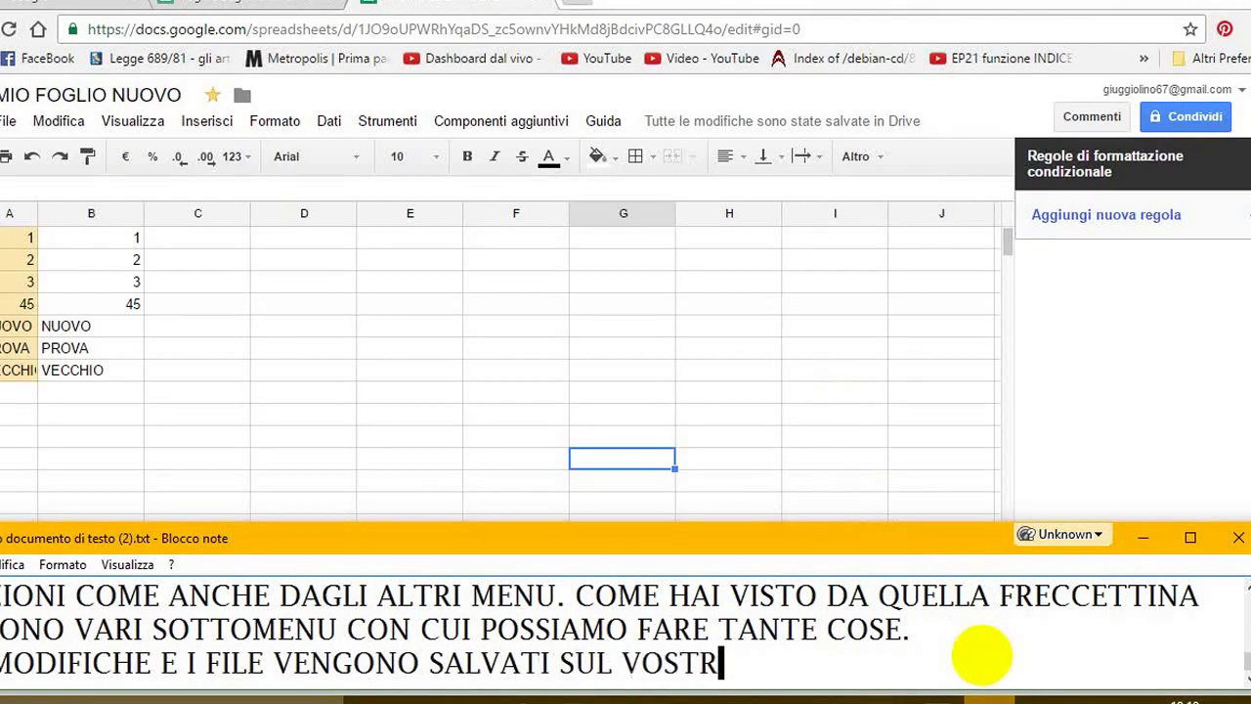
text(O ACCOU)
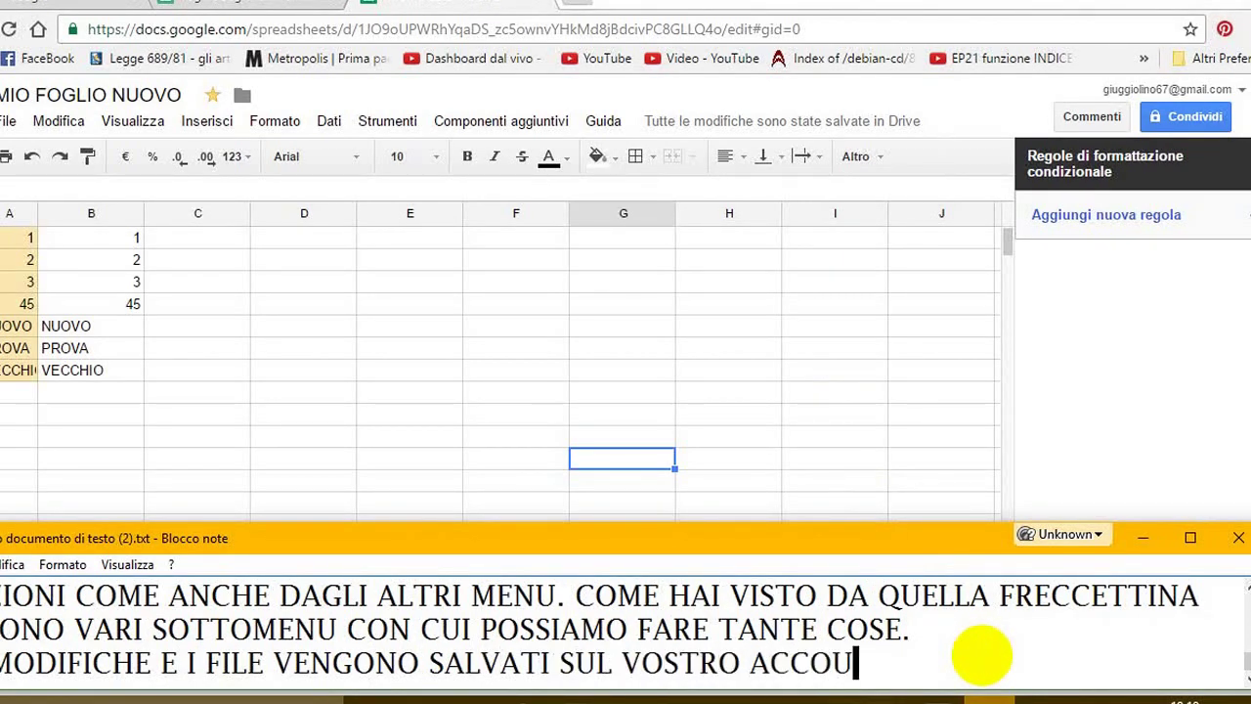
text(NT GOOGLE)
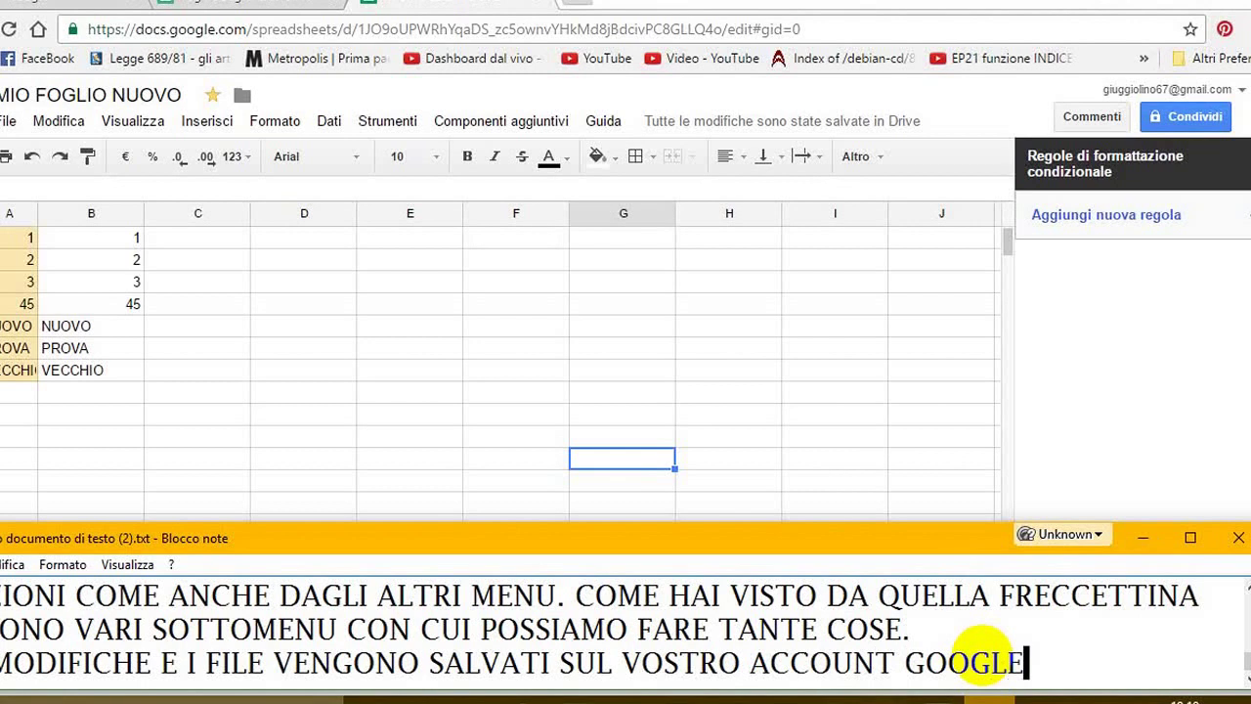
text( DRIFE)
key(BackSpace)
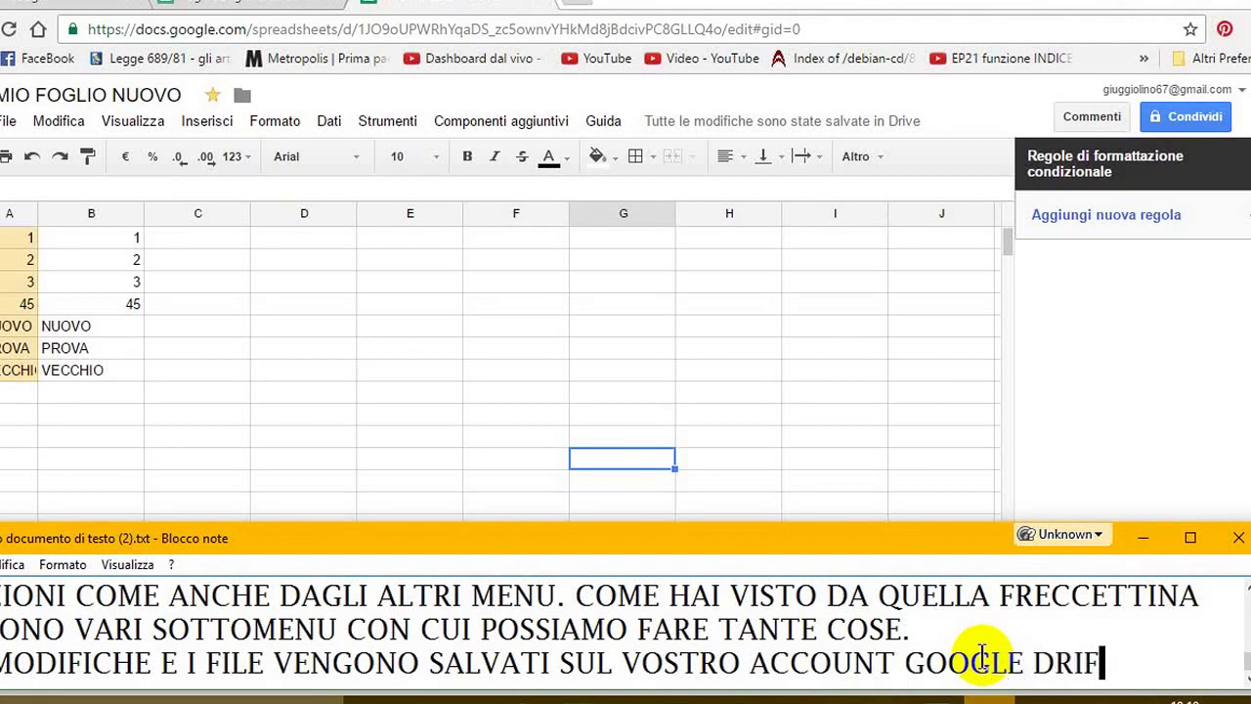
text(VE.)
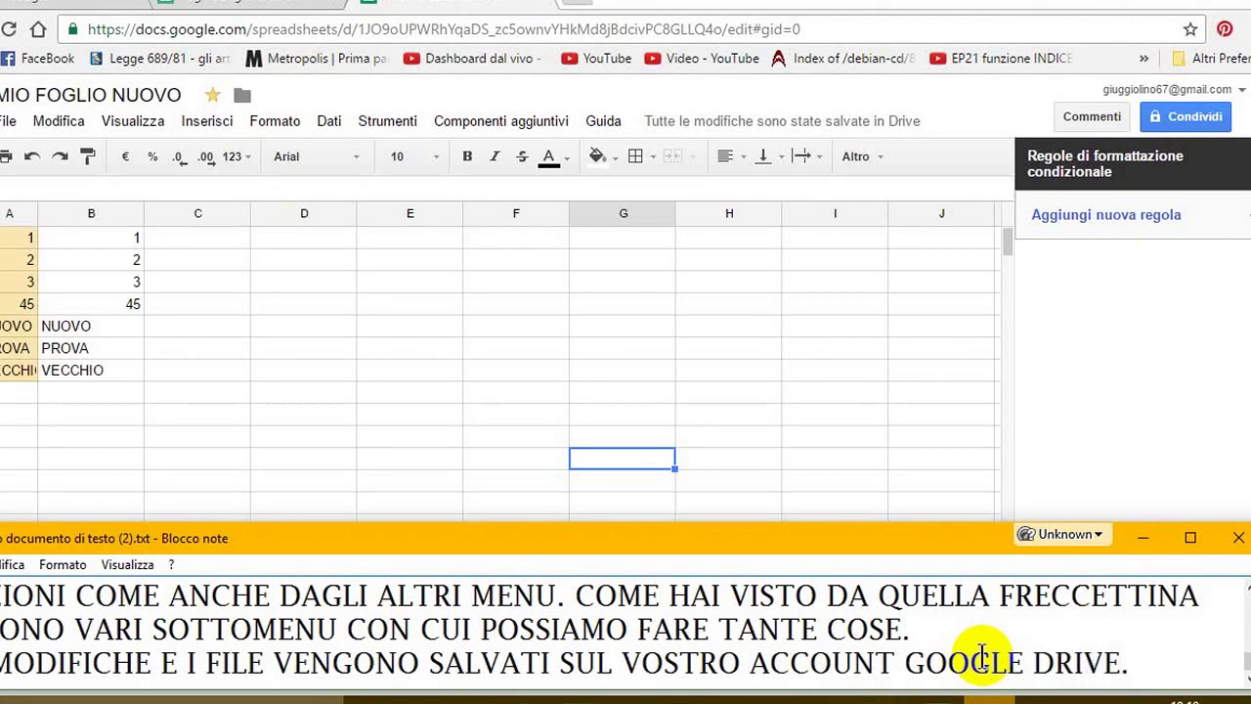
key(Return)
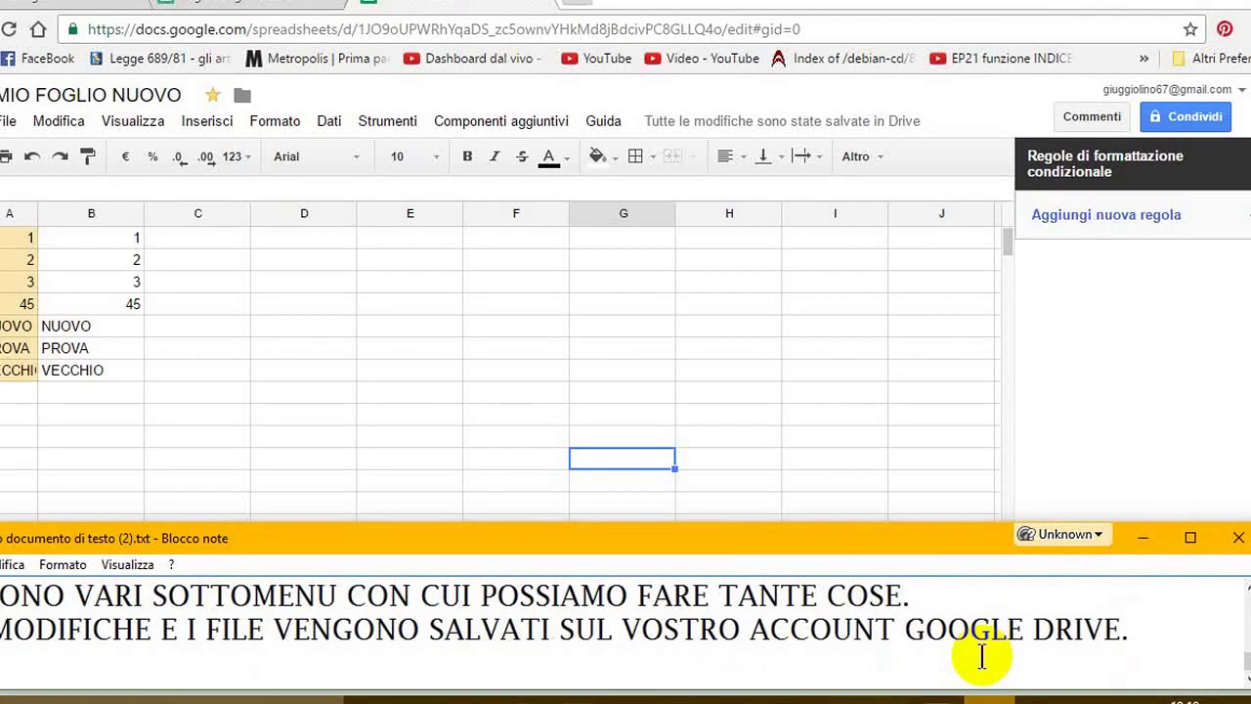
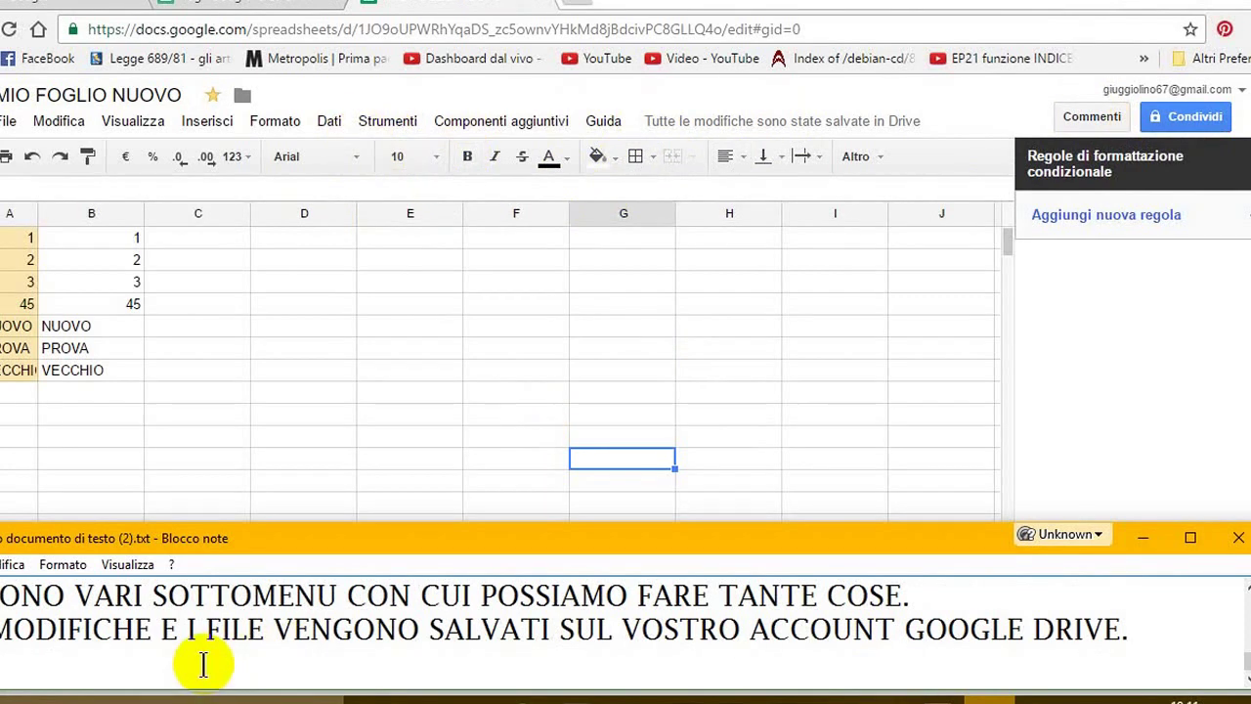
- Finish the line inviting clarifications in the comments and begin the next sentence, fixing typos
text(CHIAR)
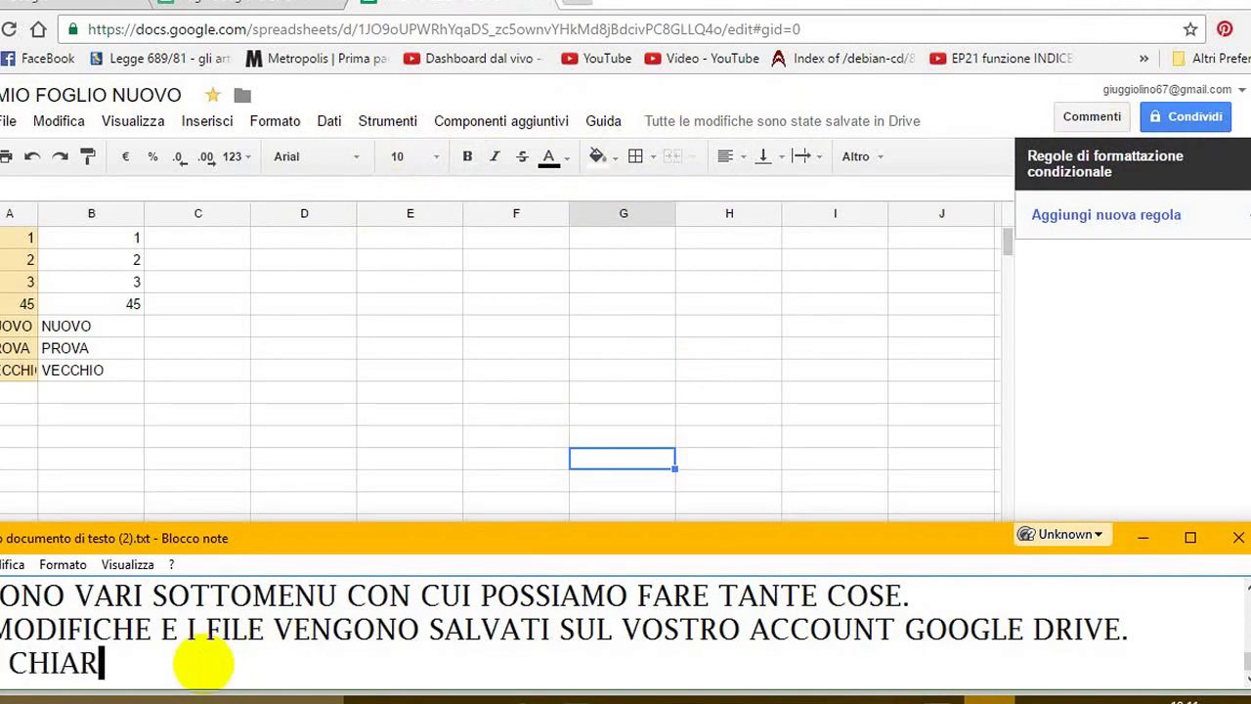
text(IMENTI PO)
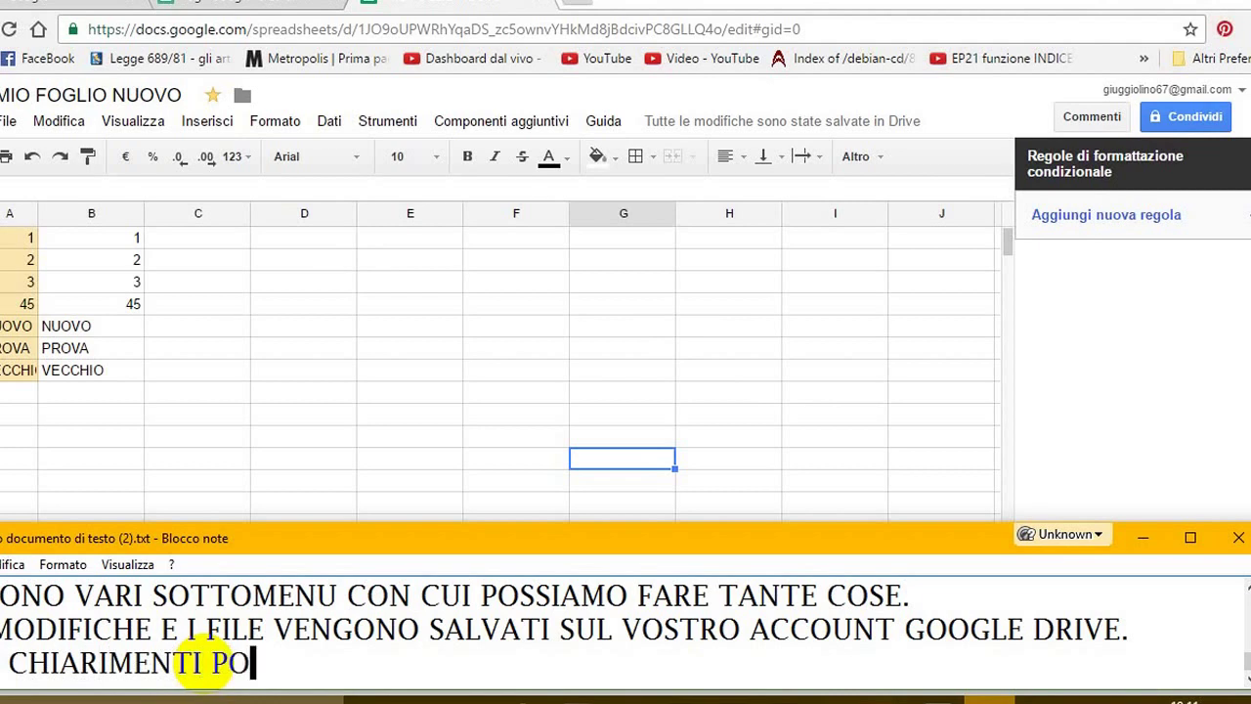
text(TETE SCRI)
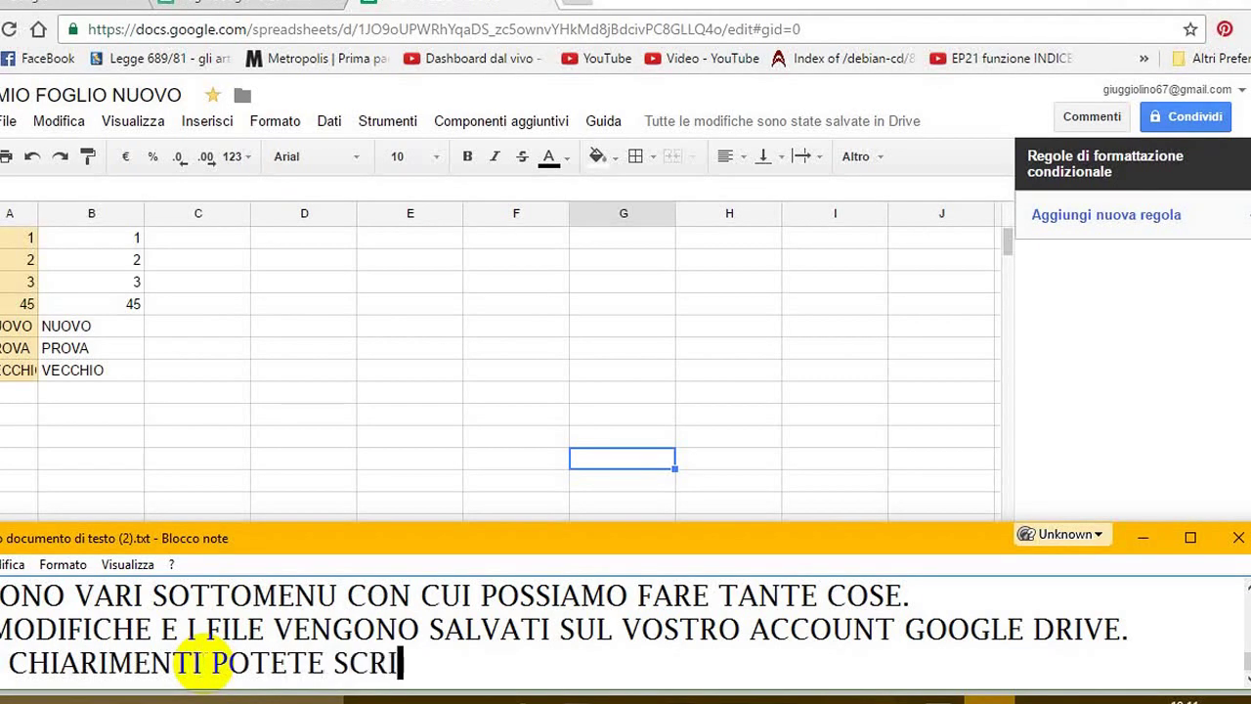
text(VERMI NEI )
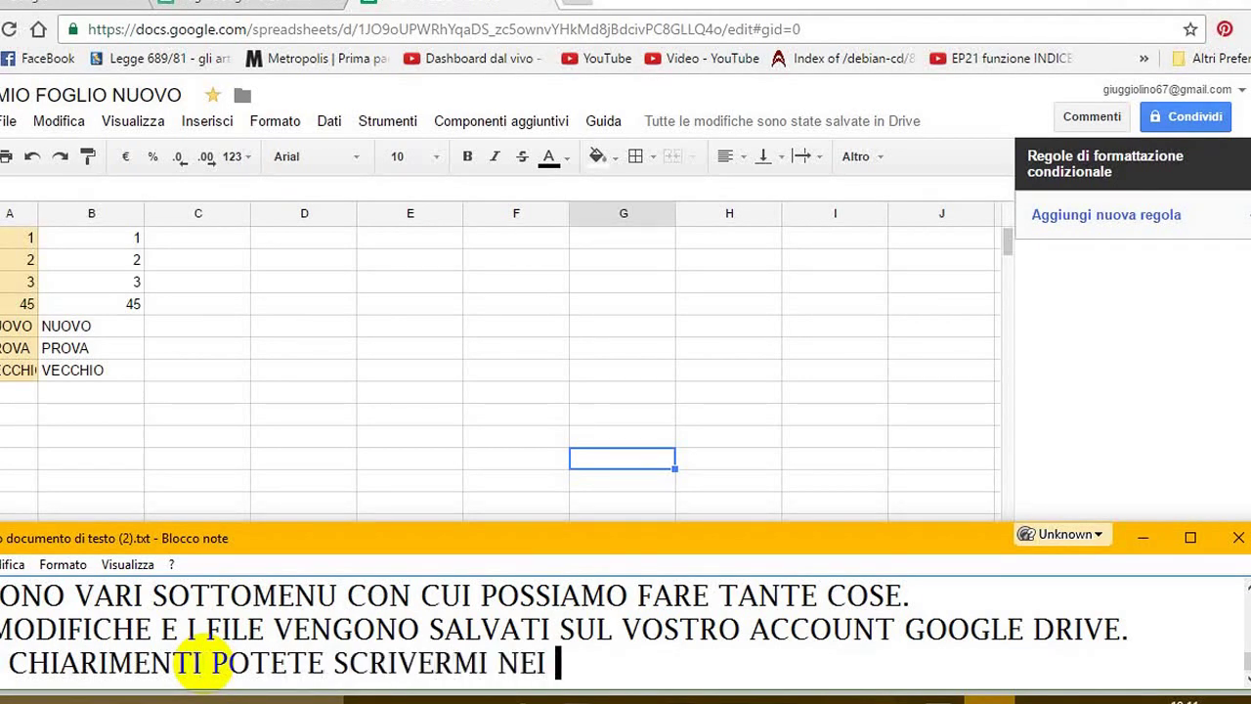
text(COMMENTI.)
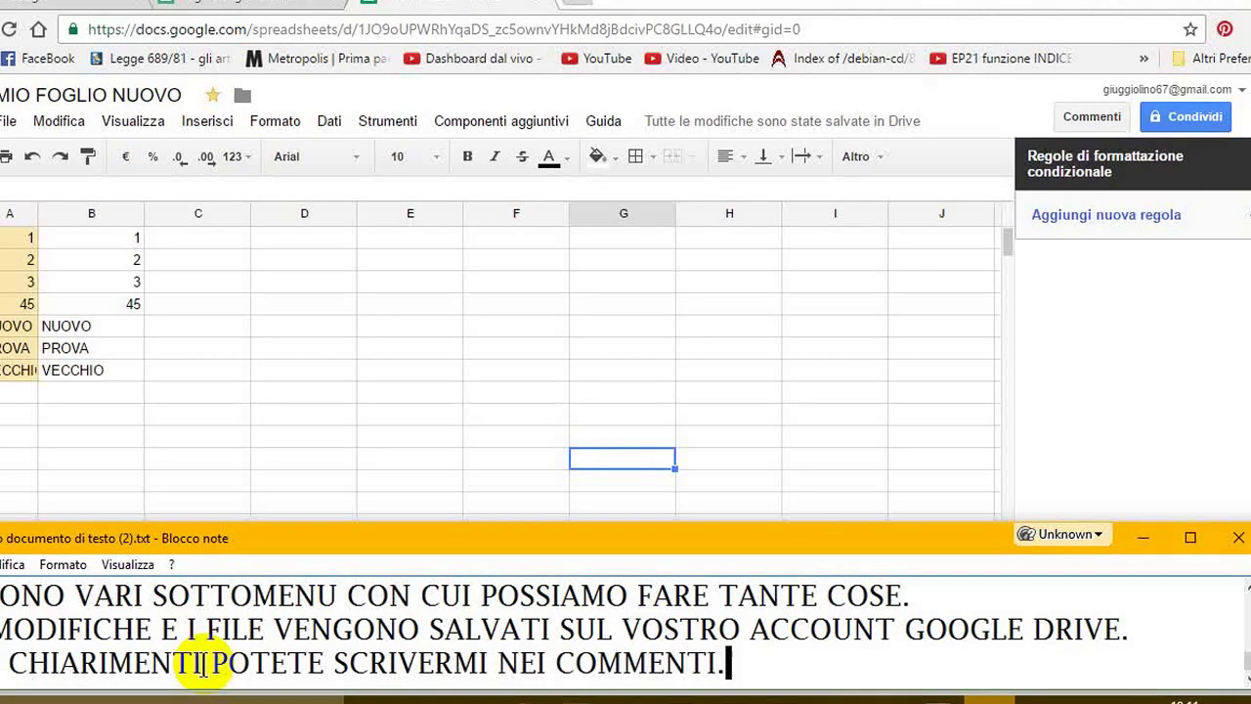
key(Return)
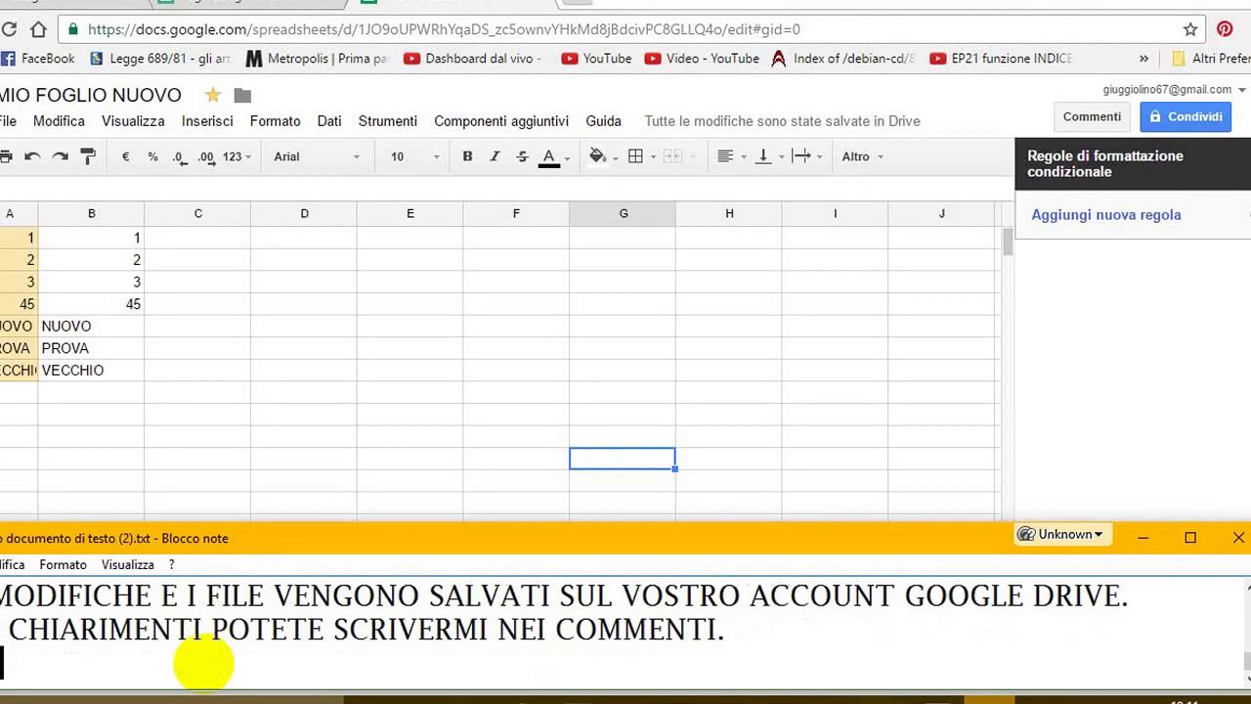
text(VOL)
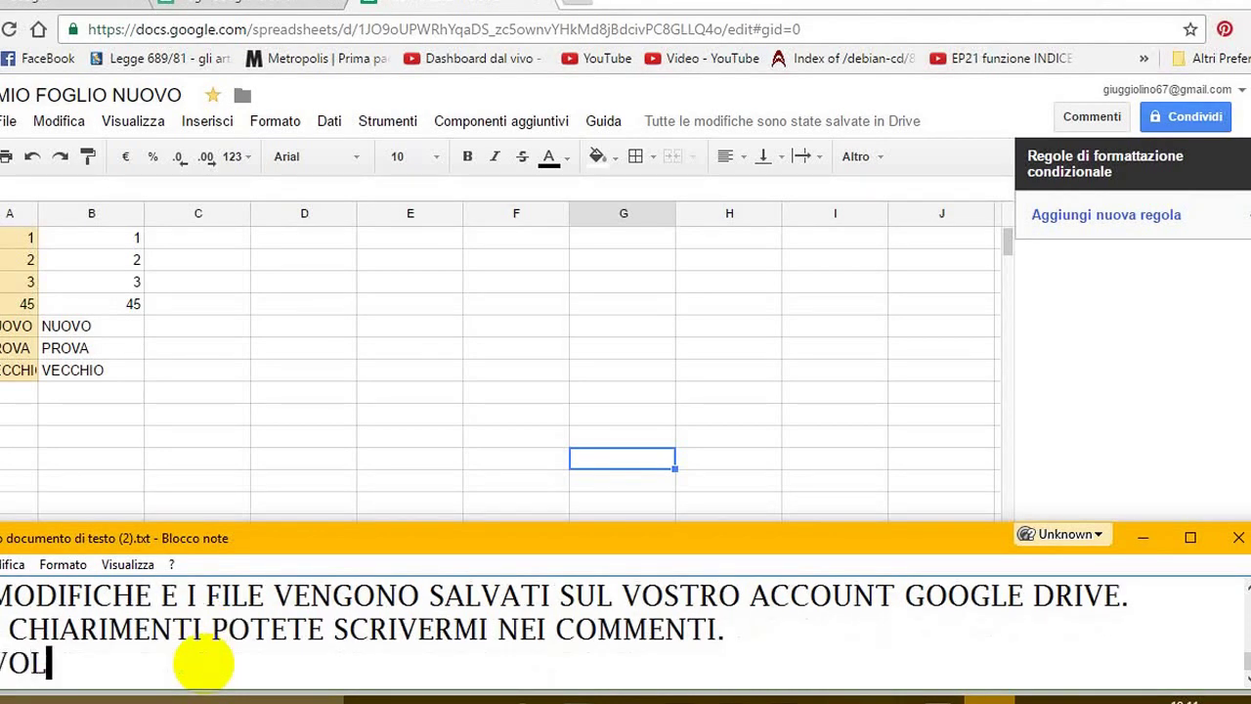
text(TE)
key(BackSpace)
key(BackSpace)
key(BackSpace)
text(LTE)
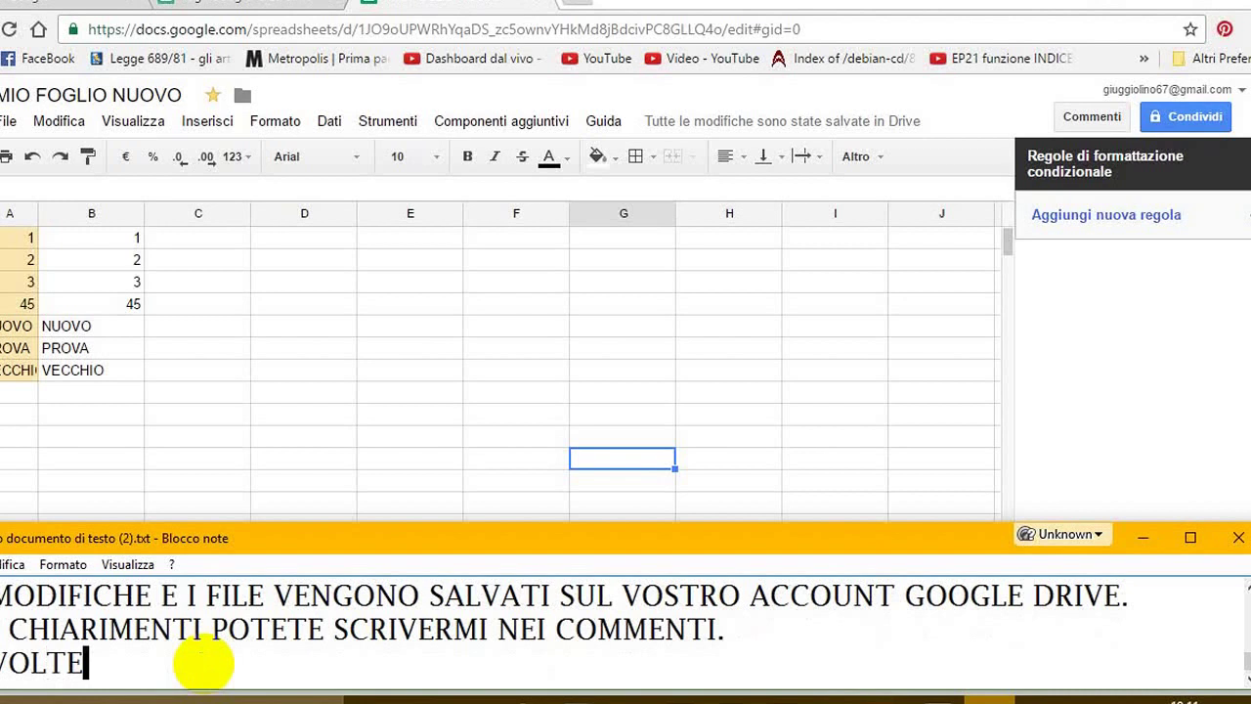
key(BackSpace)
key(BackSpace)
text(ETE S)
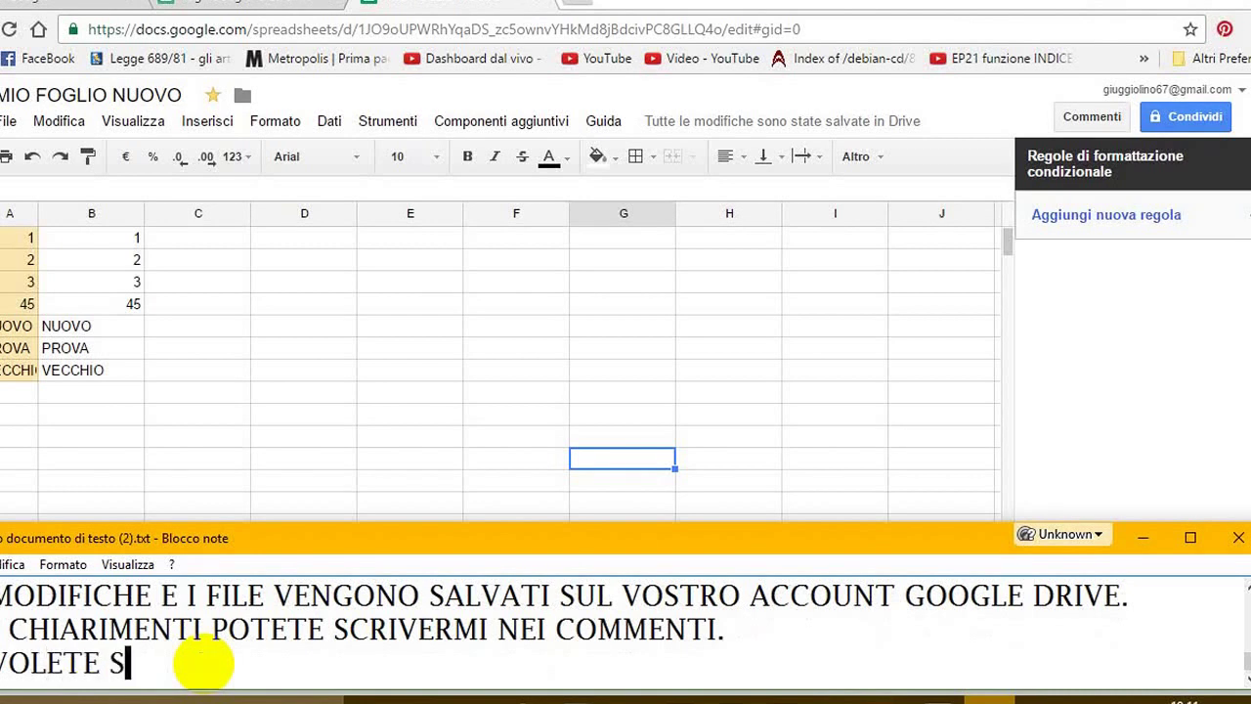
text(ASPERE)
key(BackSpace)
key(BackSpace)
key(BackSpace)
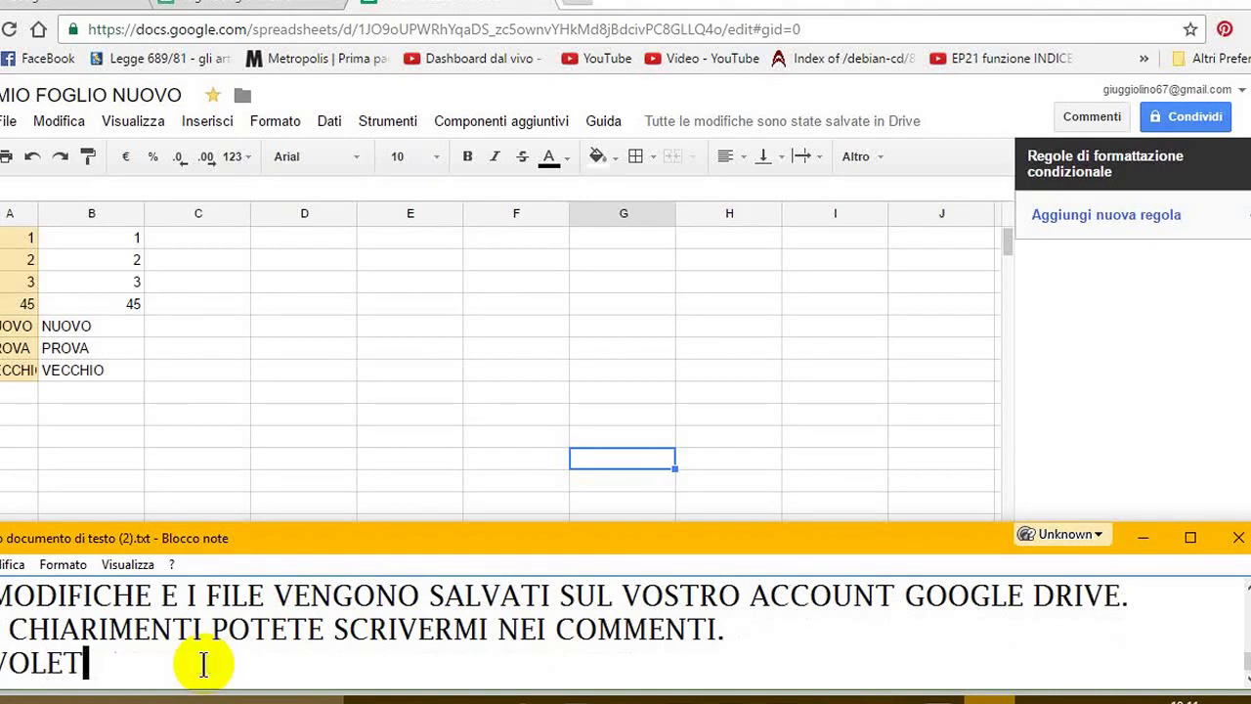
key(BackSpace)
key(BackSpace)
key(BackSpace)
- Complete the sentence promising another video on creating a Google account, then start a new line
text(OLE)
text(TE SAPERE COME )
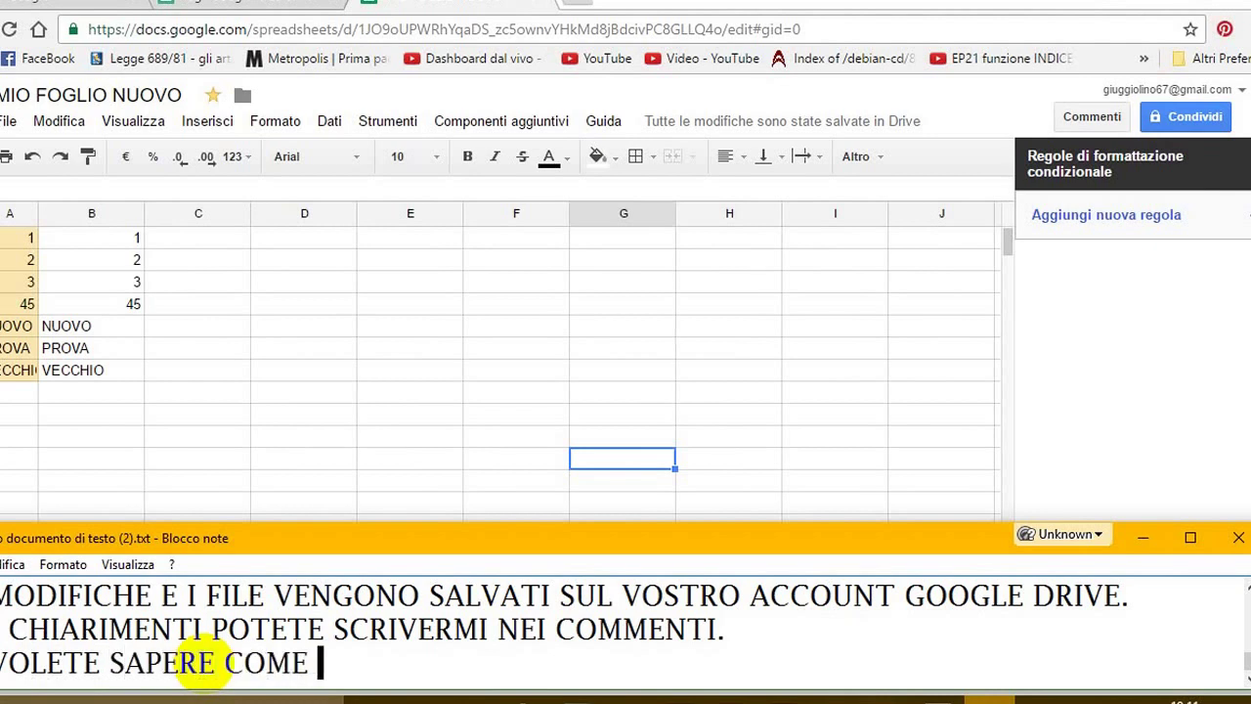
text(CREARE UN )
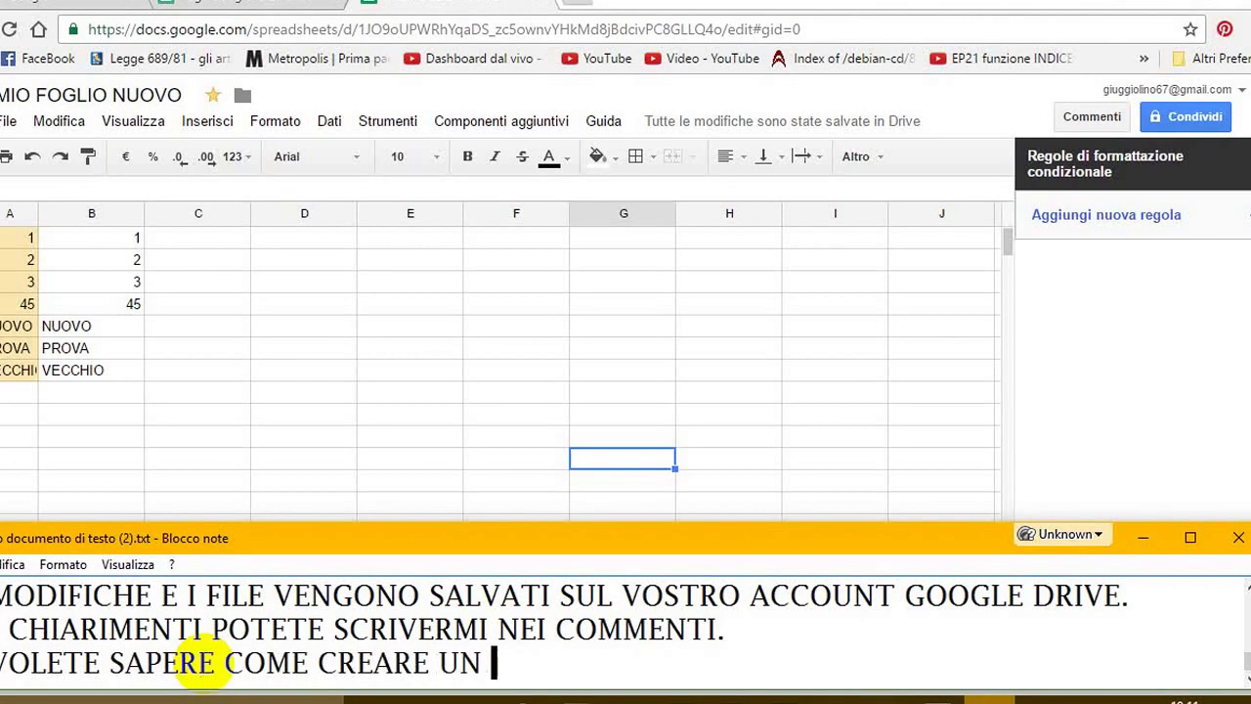
text(ACCOUNT GO)
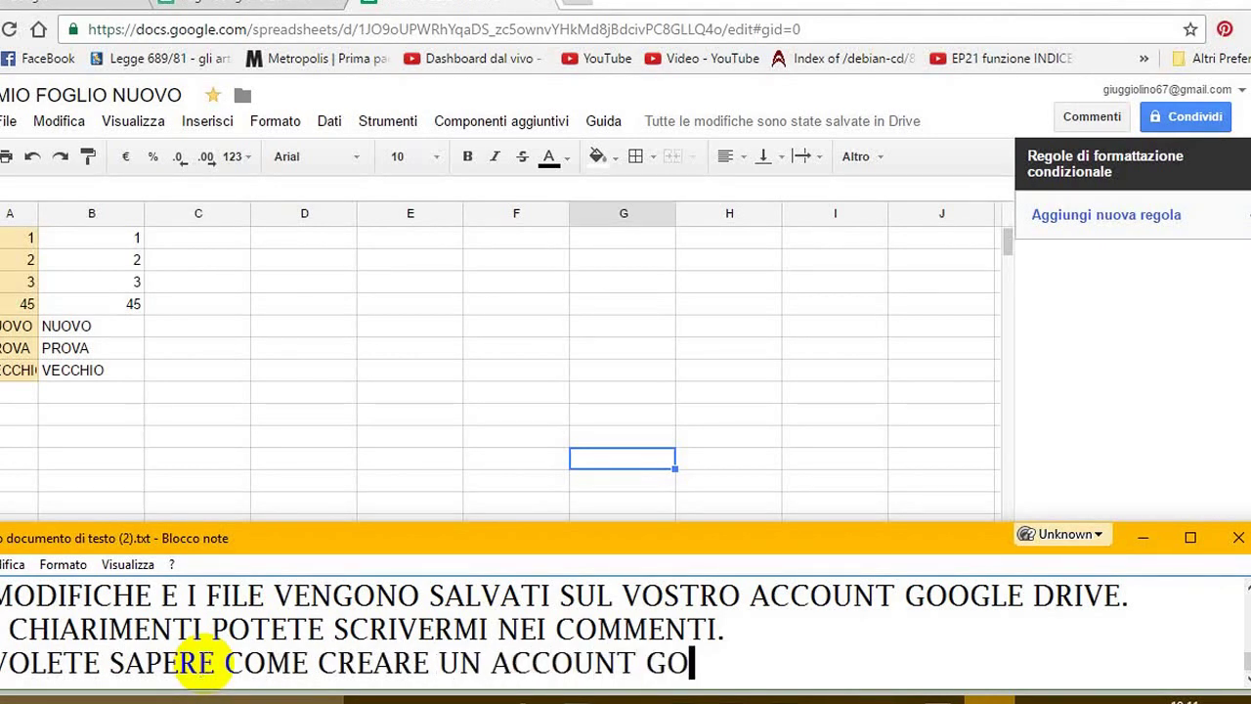
text(OGLE, VE)
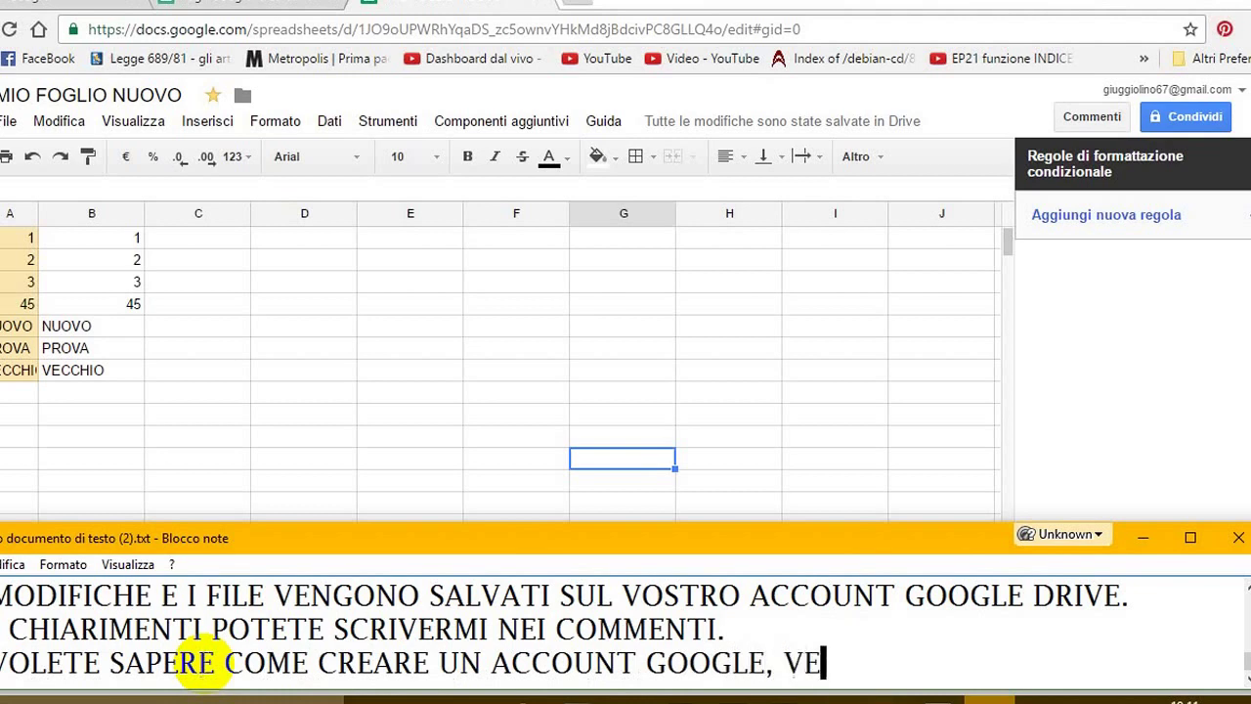
text(I)
key(BackSpace)
text(LO SPIE)
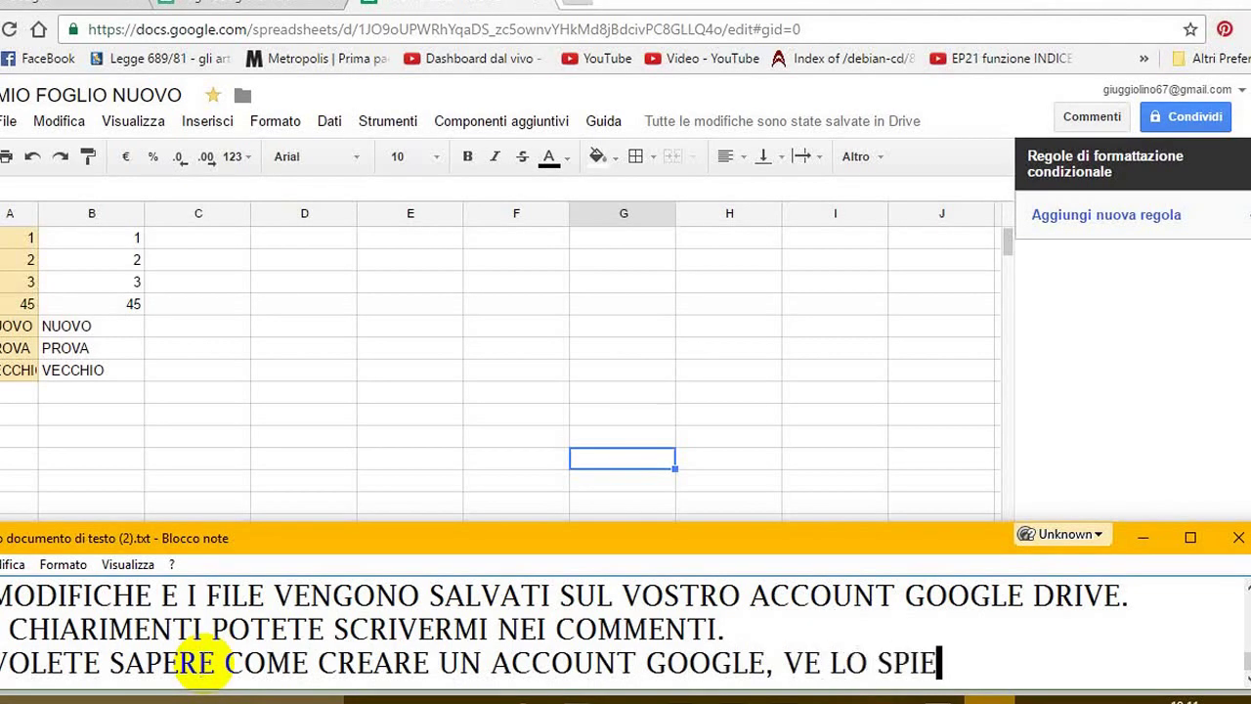
text(GO IN UN ALTR)
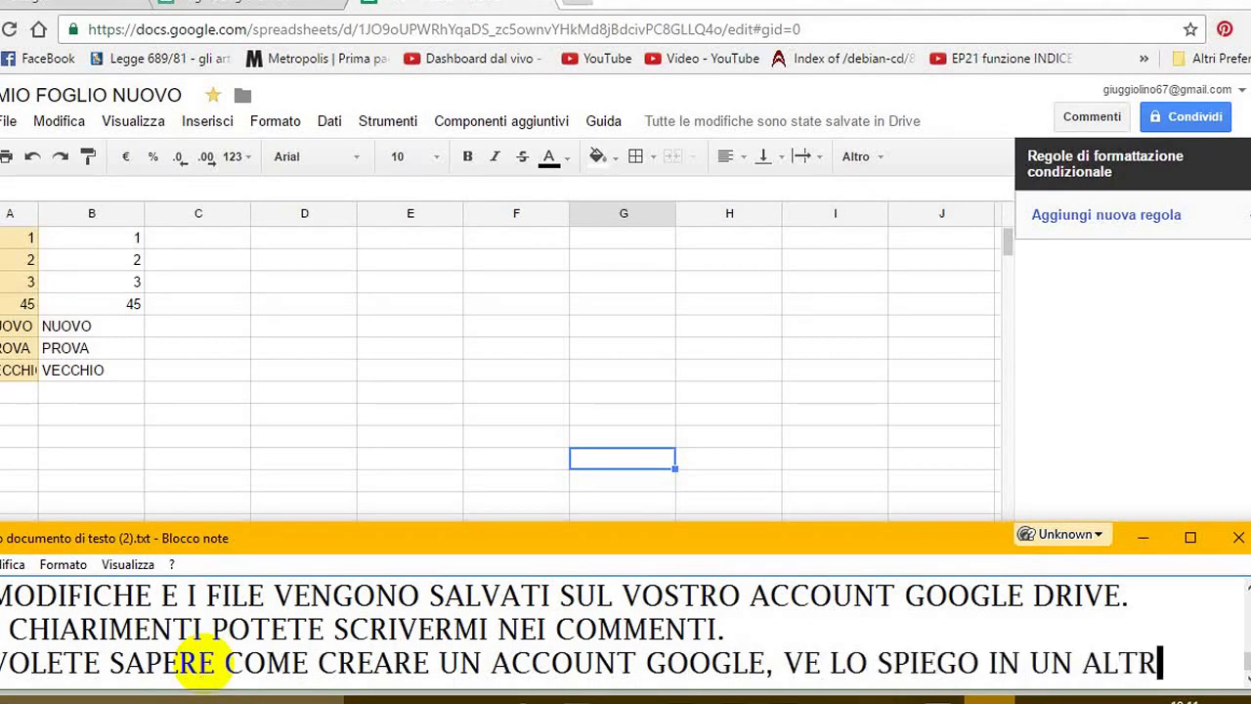
text(O IVIDE)
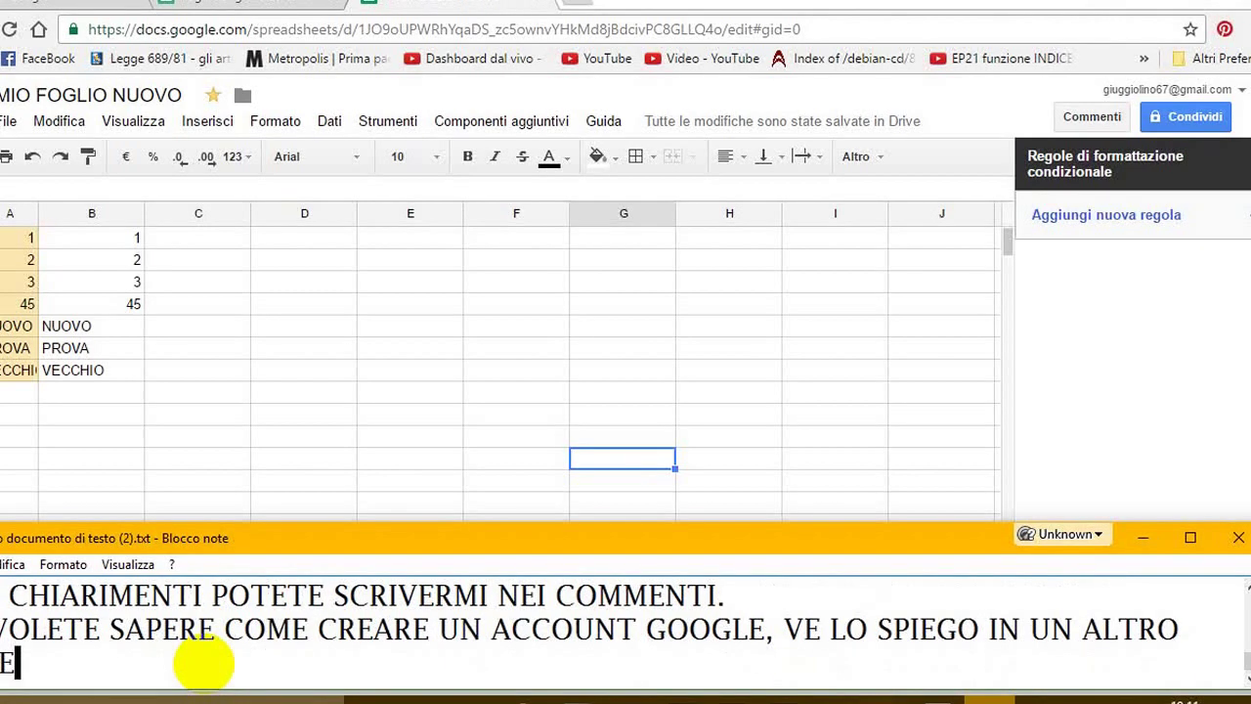
text(O.)
key(Return)
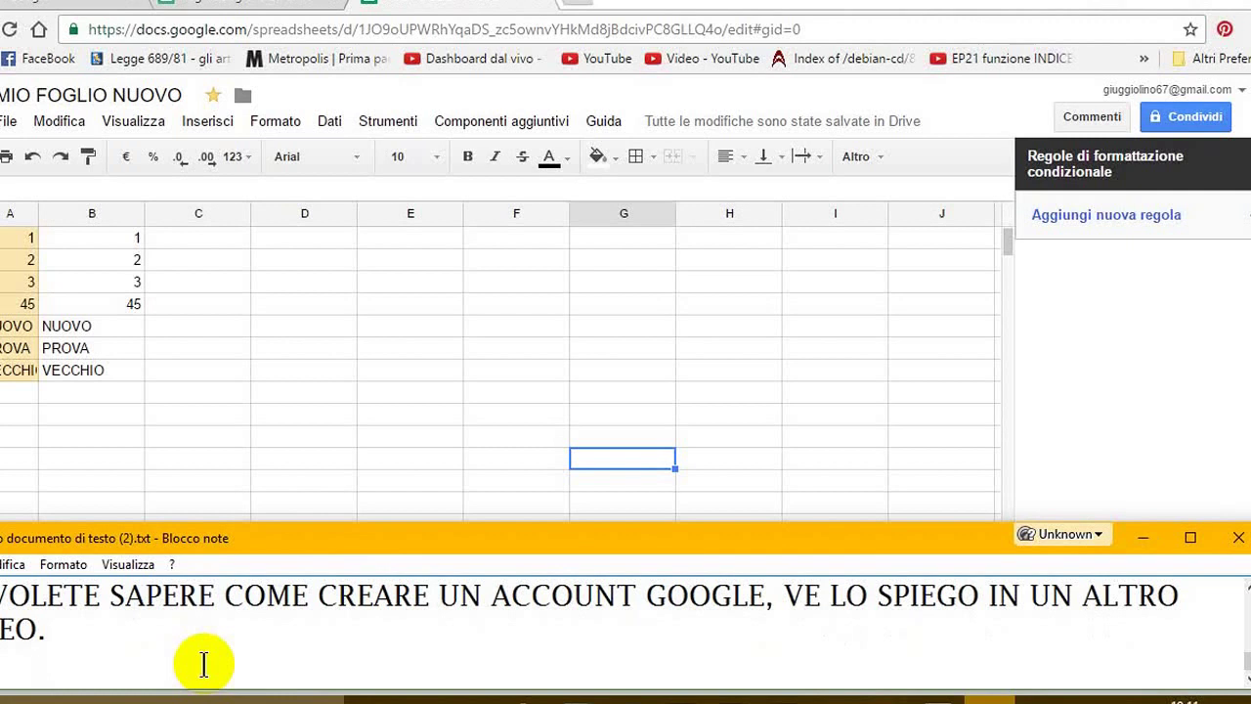
- Add the line asking viewers to share the video and subscribe to the channel
text(L )
text(VIDEO è )
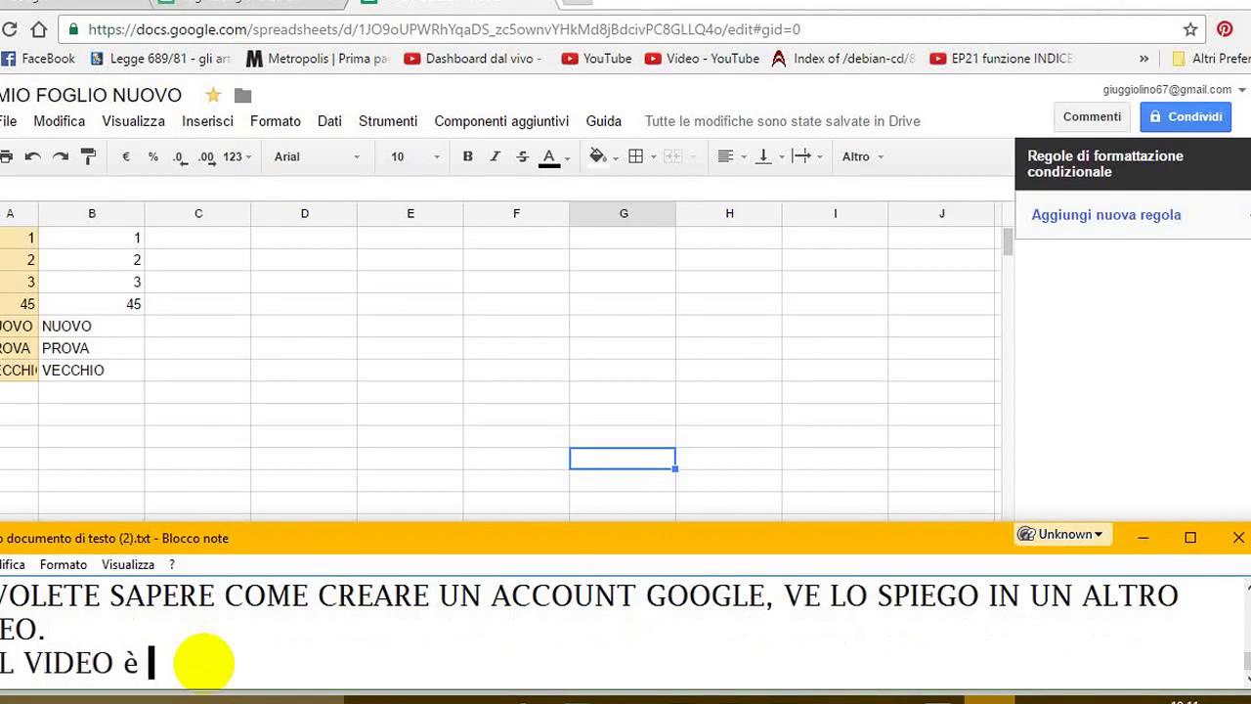
text(PIACIUTO, )
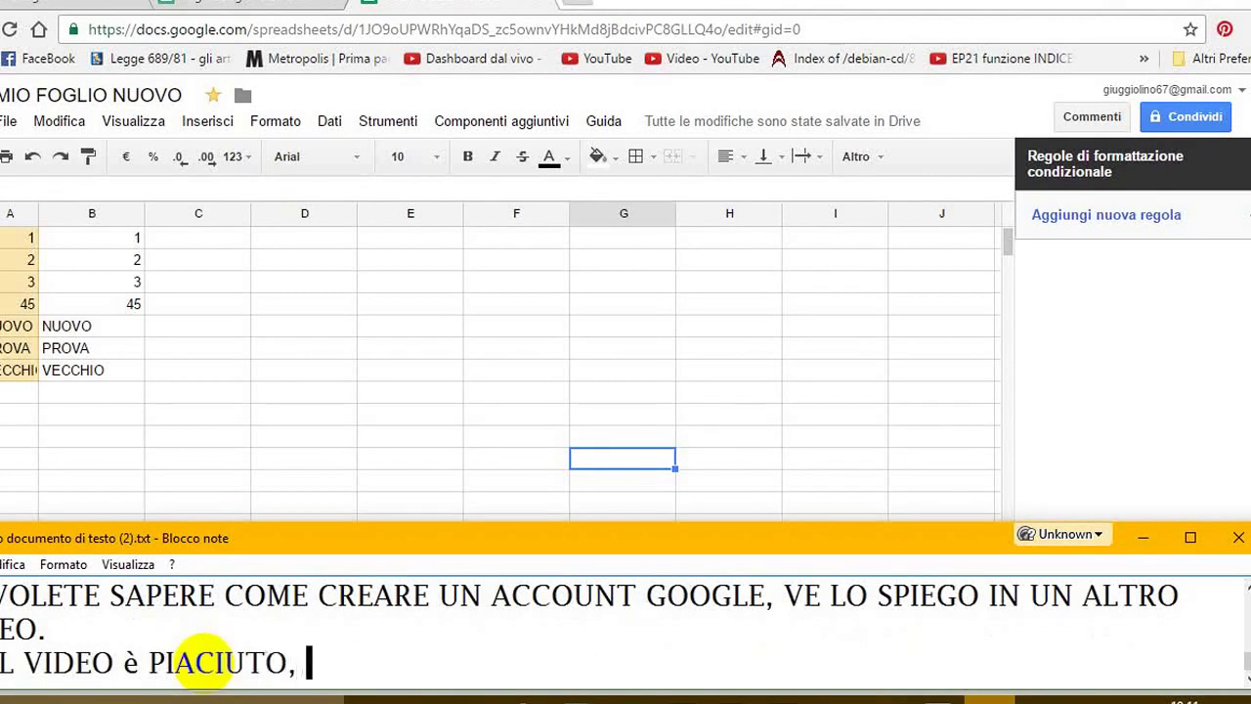
text(CO)
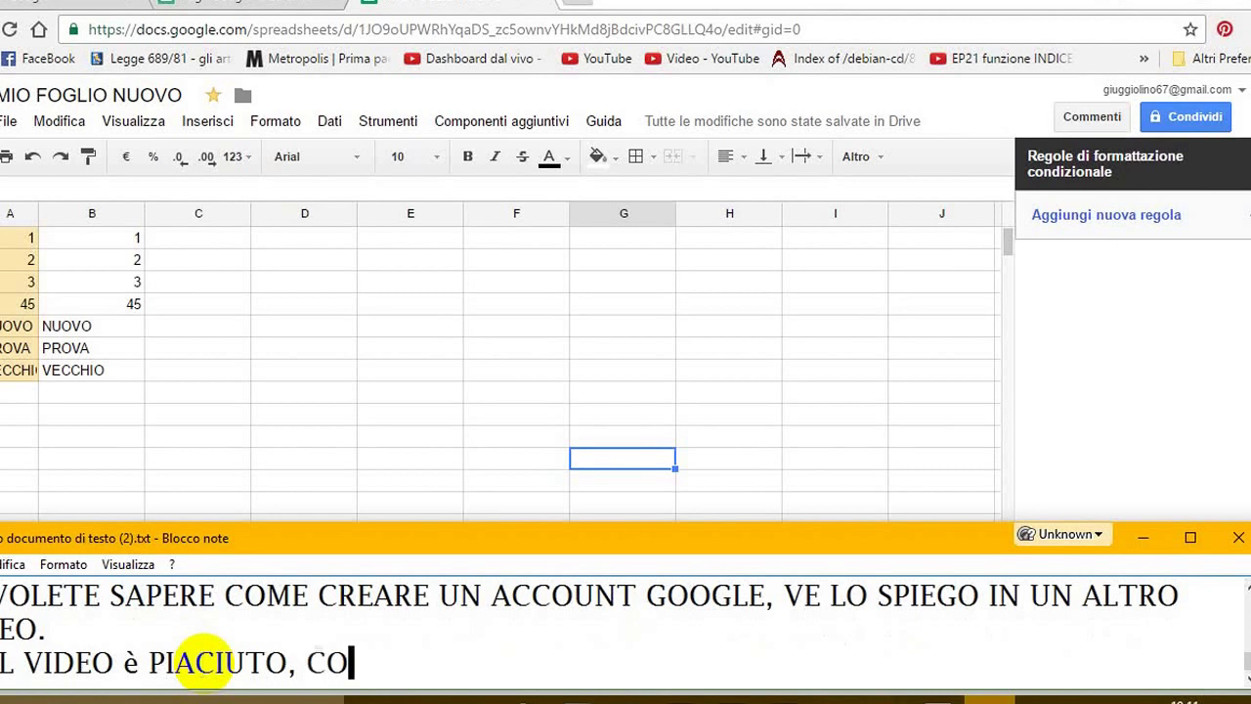
text(NDIVIDI)
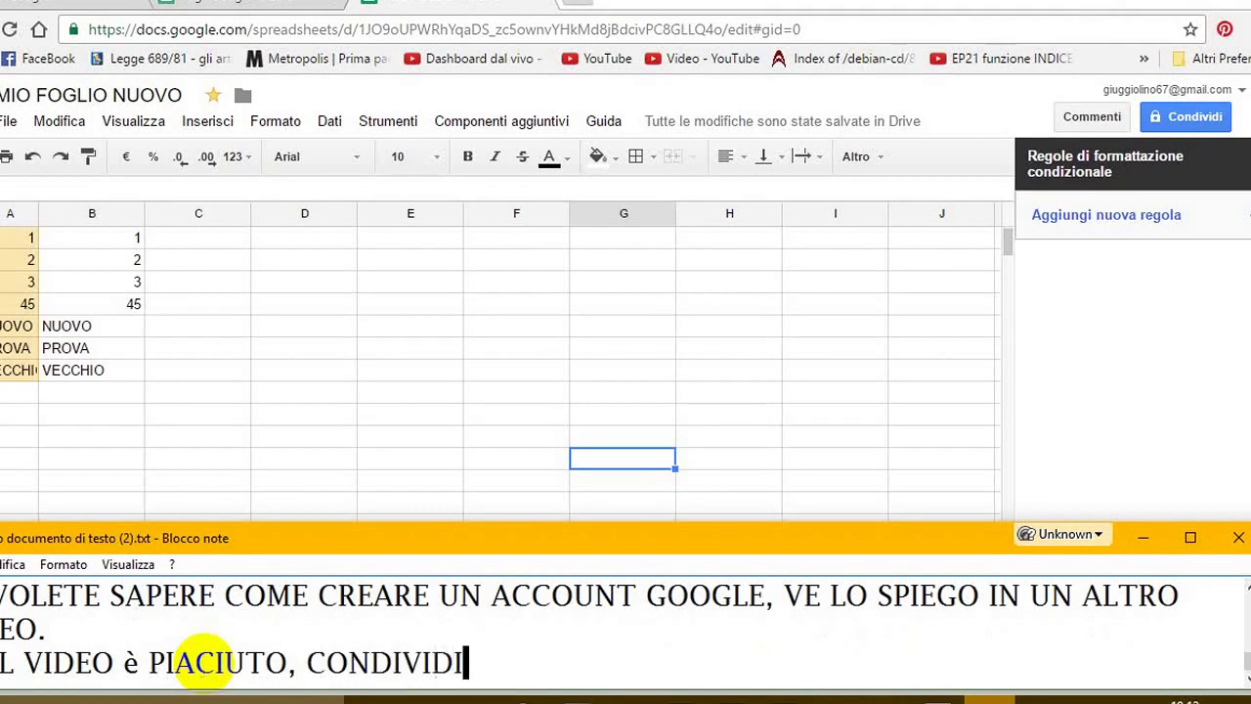
text(LO , E)
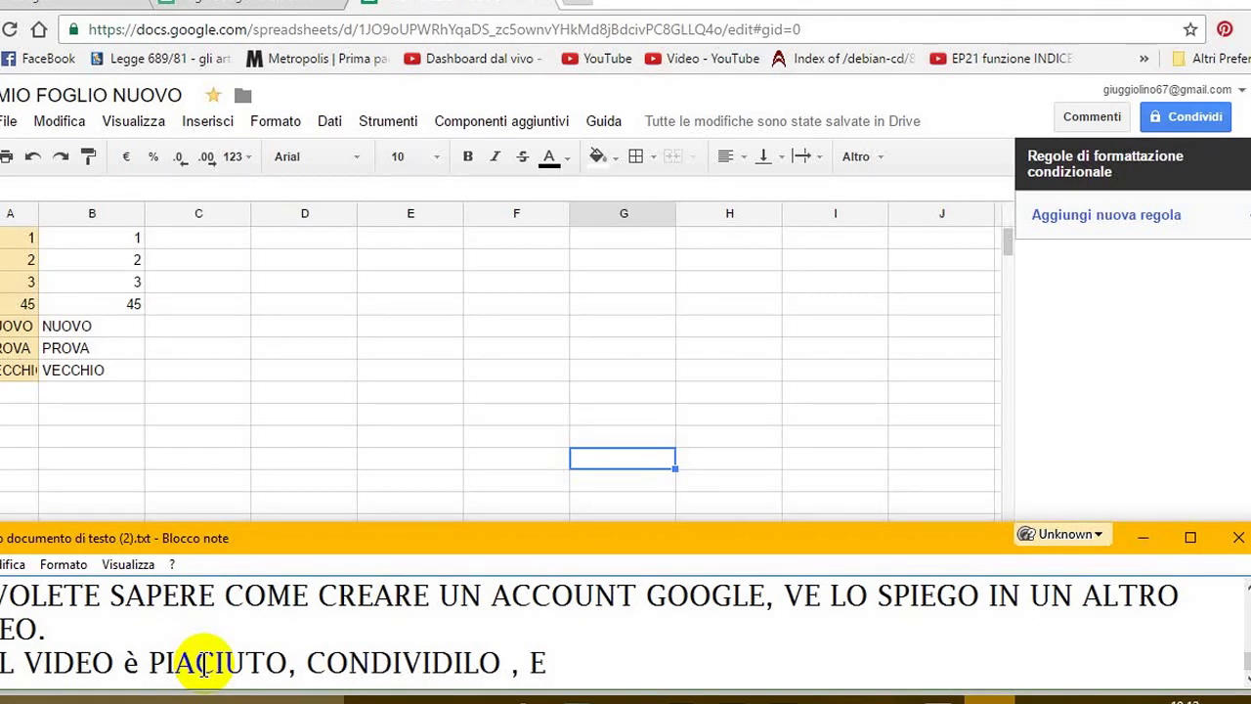
text( ISCRIVI)
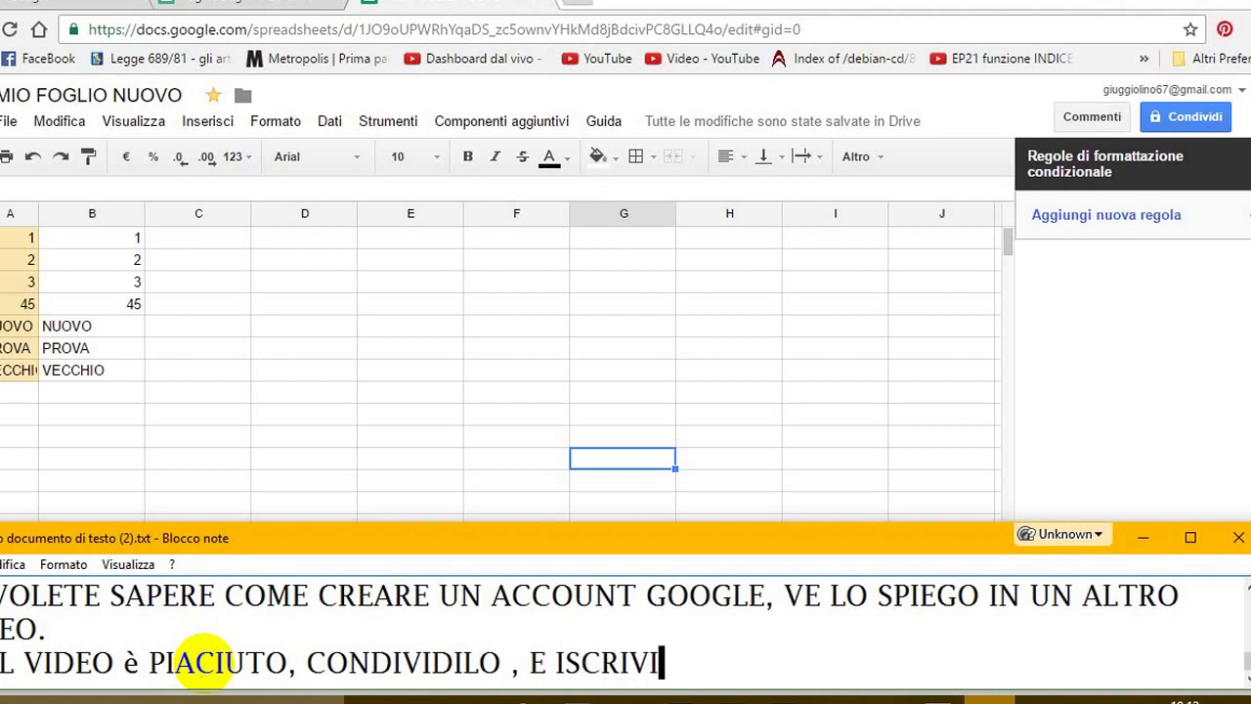
text(TI AL CANAL)
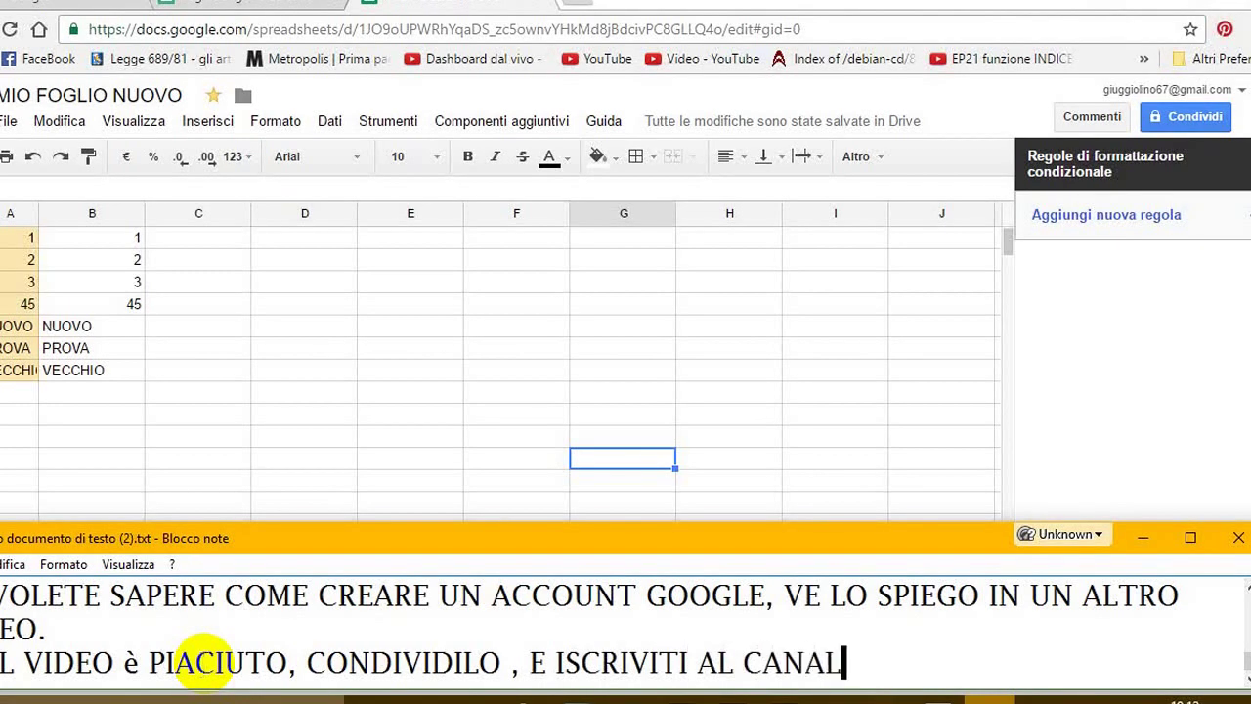
text(E.)
key(Return)
- Add the 'MI PIACE' like request and a long 'GRAZIEEEE' thank-you, then reveal hidden taskbar icons
text(T)
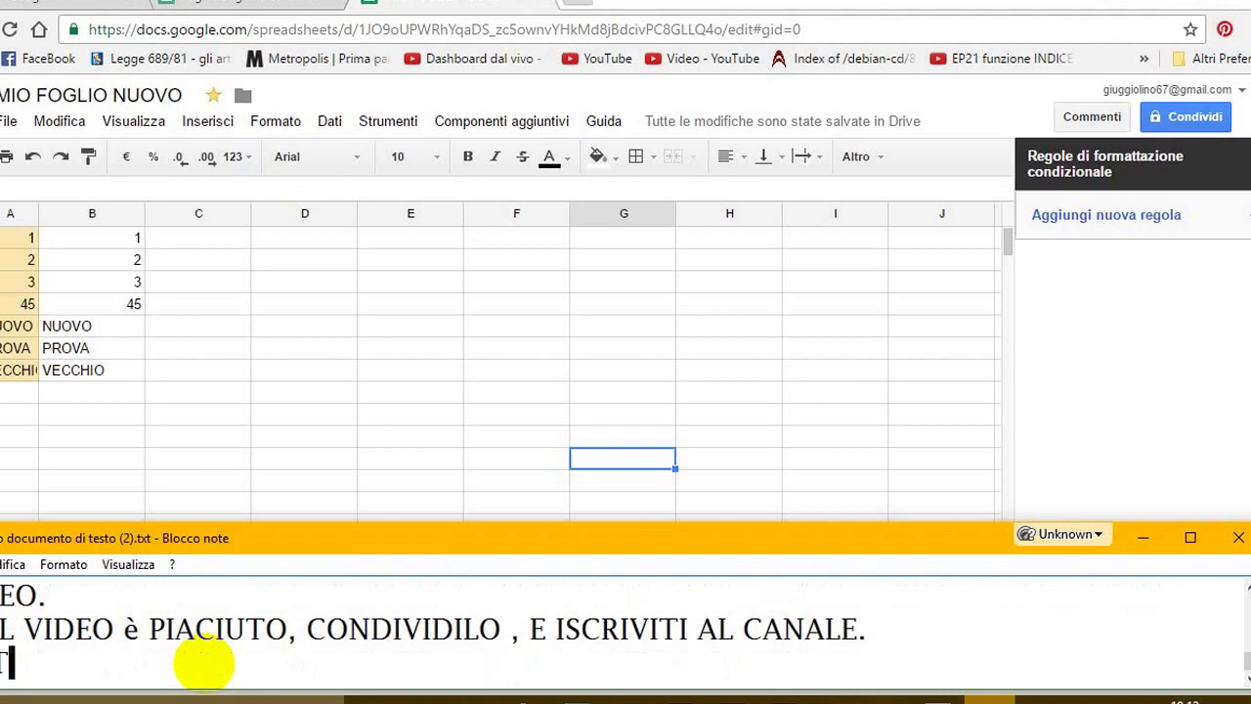
text(TI ANCHE UN BEL)
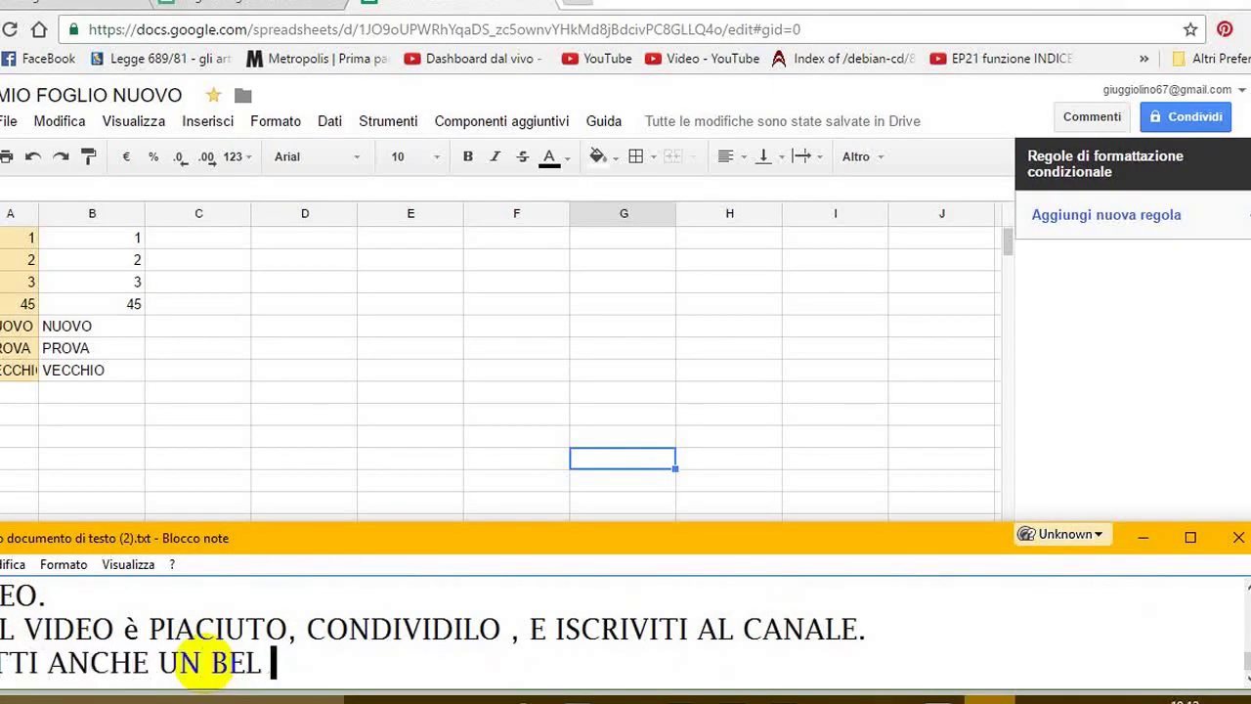
text( MI PIACE)
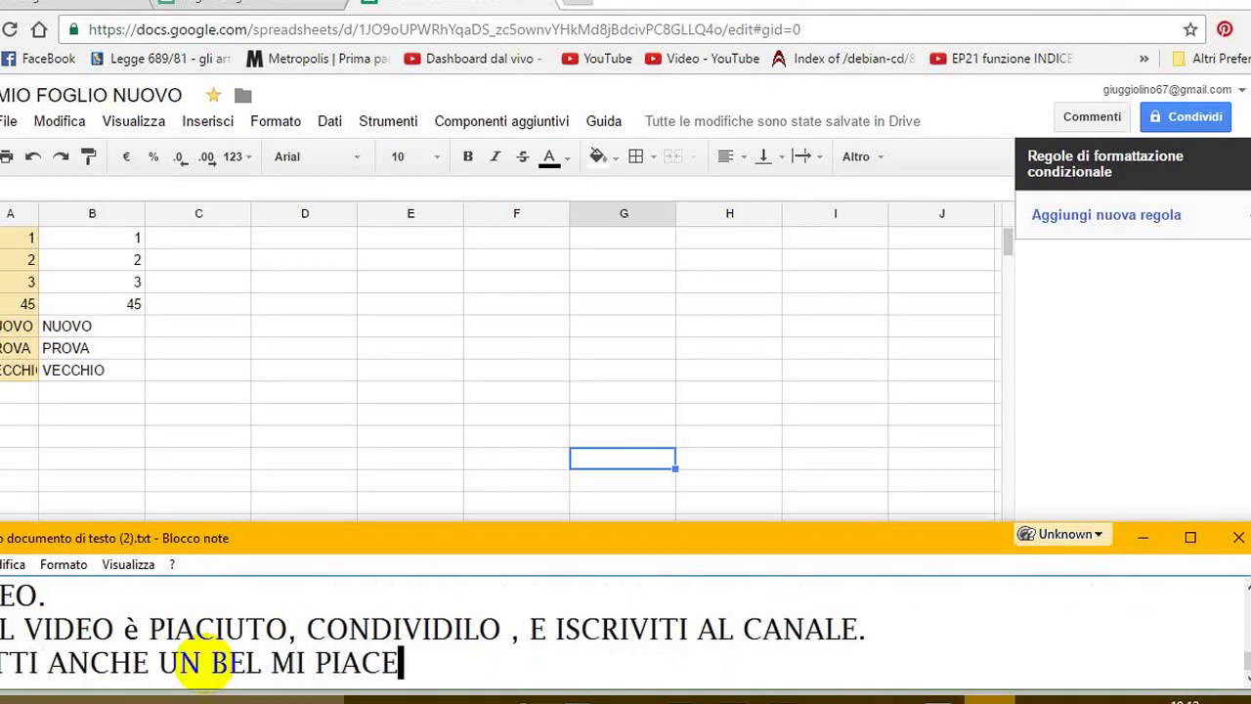
text(.)
key(Return)
text(AZ)
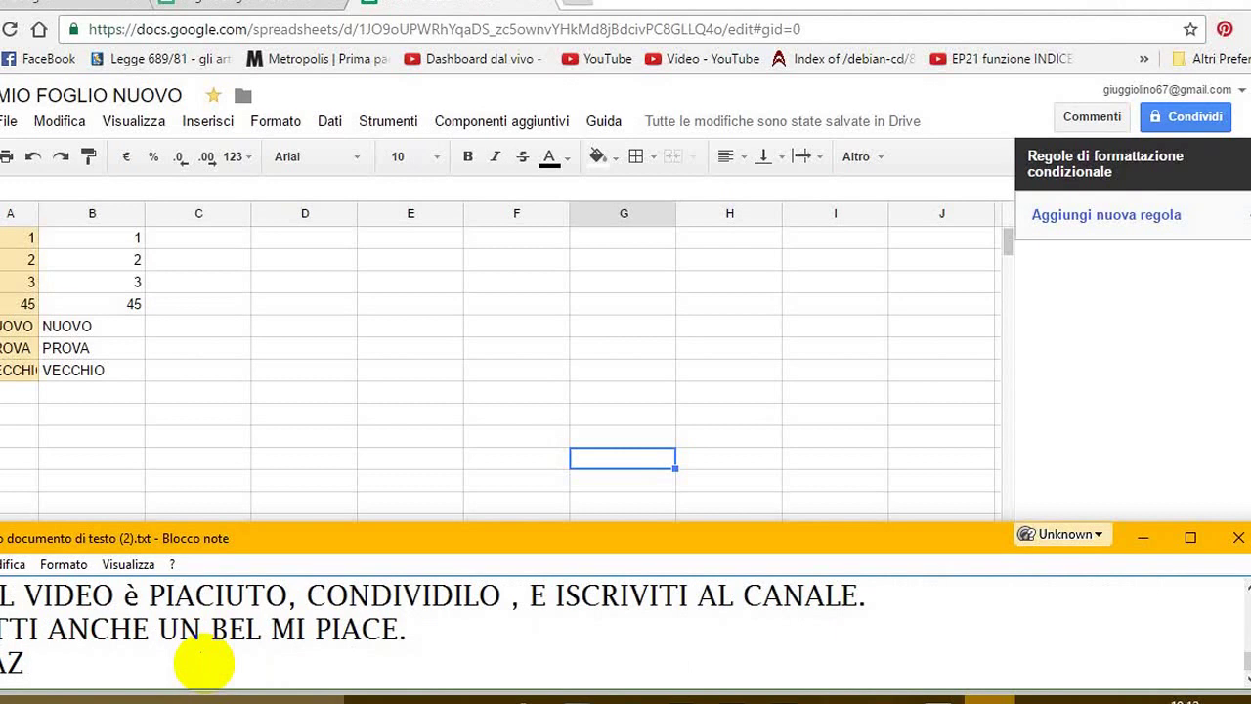
text(IEEEEEEEEEEEEEEEEEEEEEEEEEE)
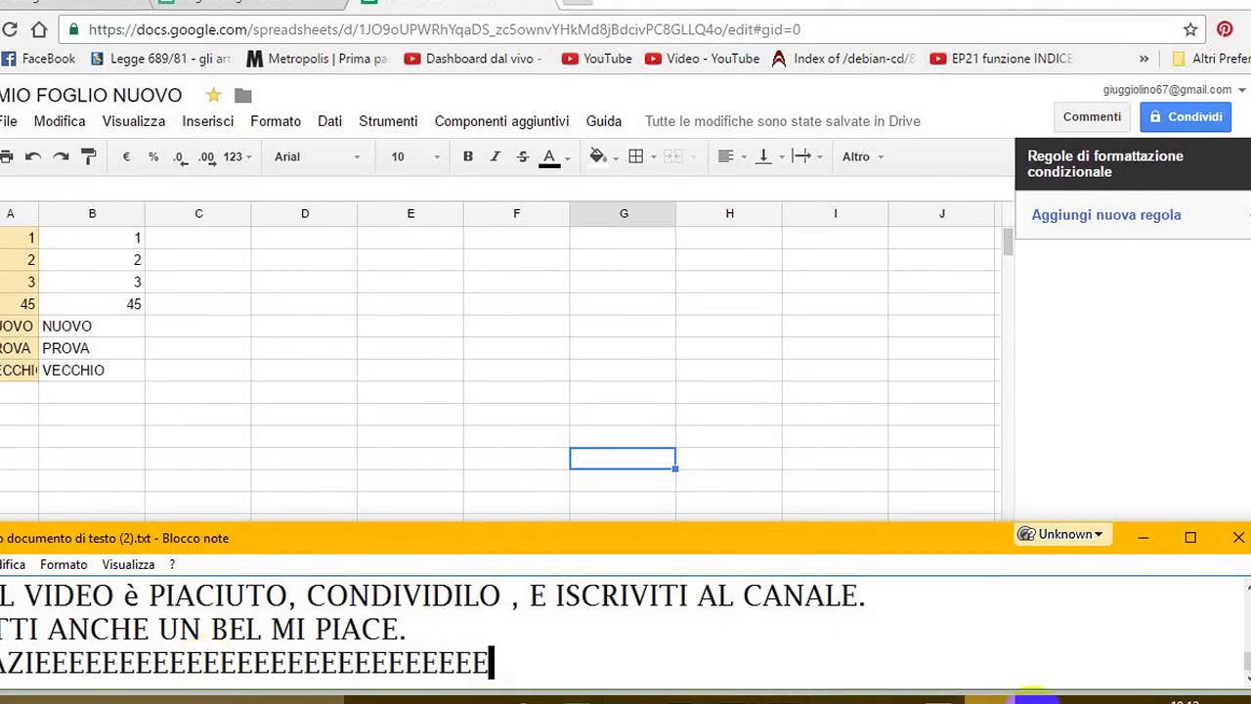
click(1051, 696)
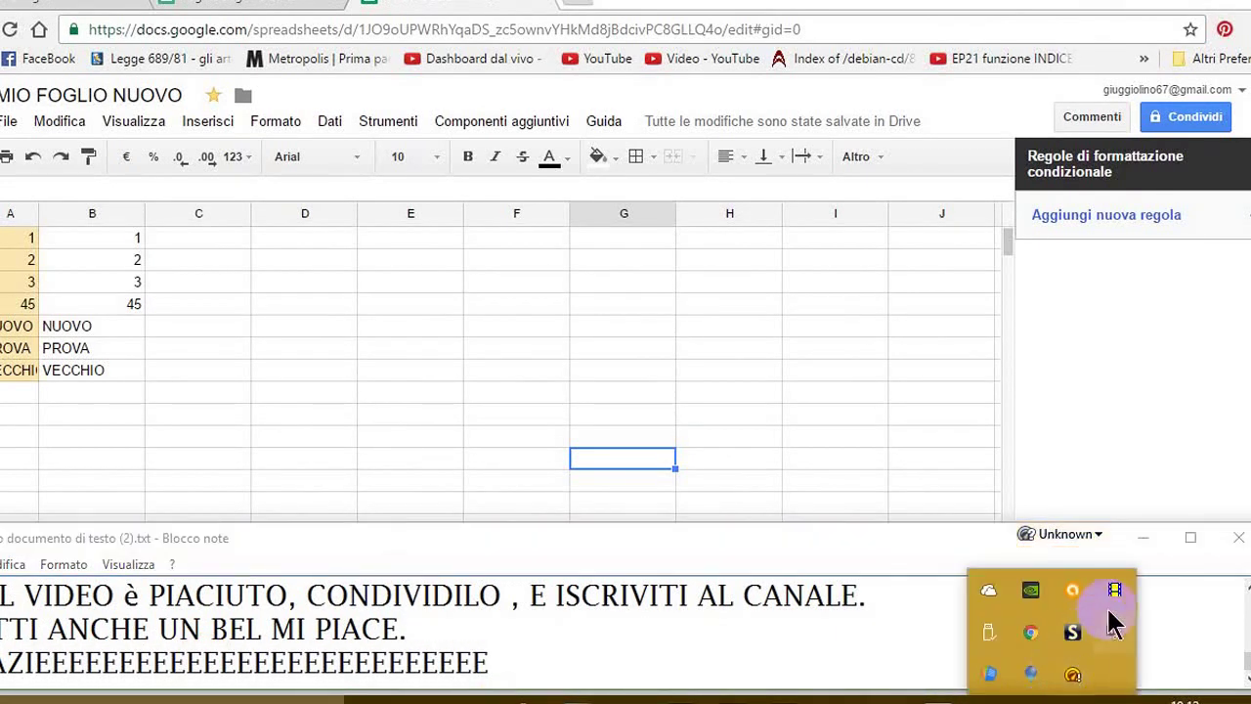